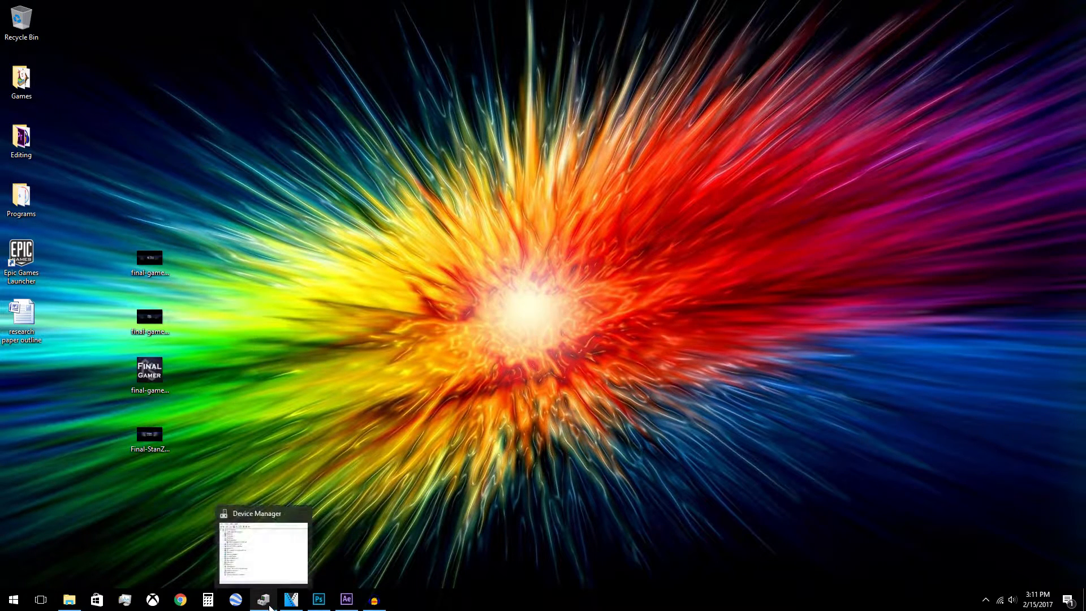
# Review the graphics card in Device Manager and the processor and installed RAM on the About your PC page, closing both windows
pyautogui.click(233, 529)
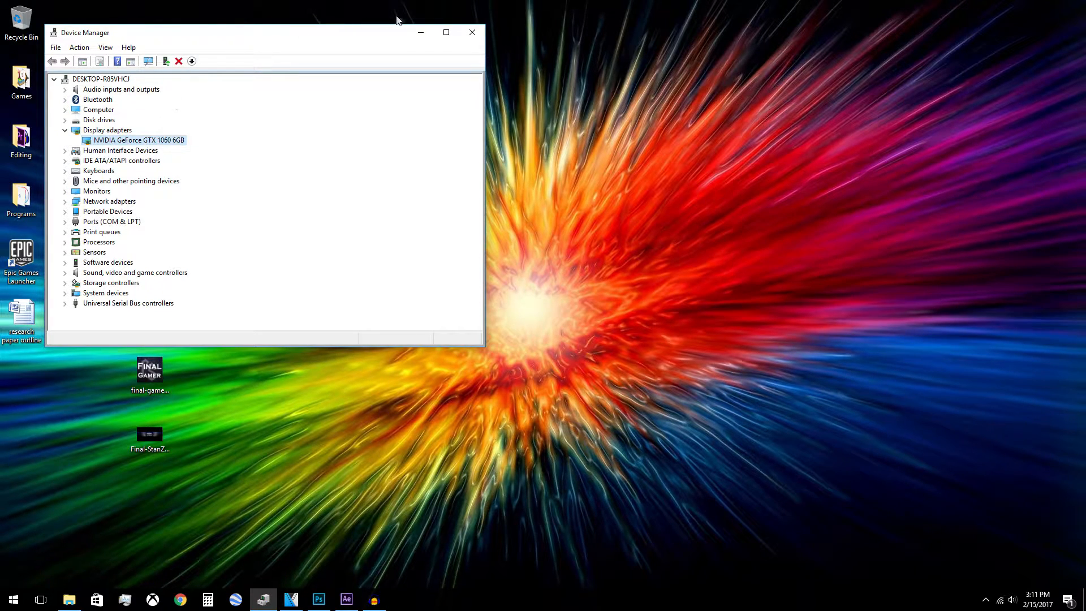
pyautogui.click(421, 32)
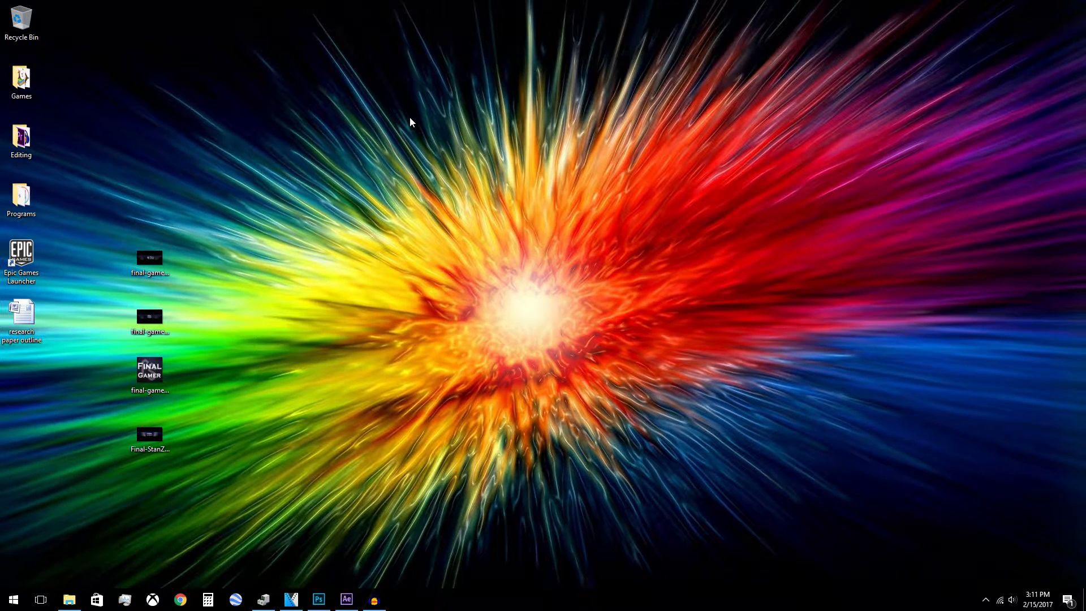
pyautogui.press('super')
pyautogui.write('about')
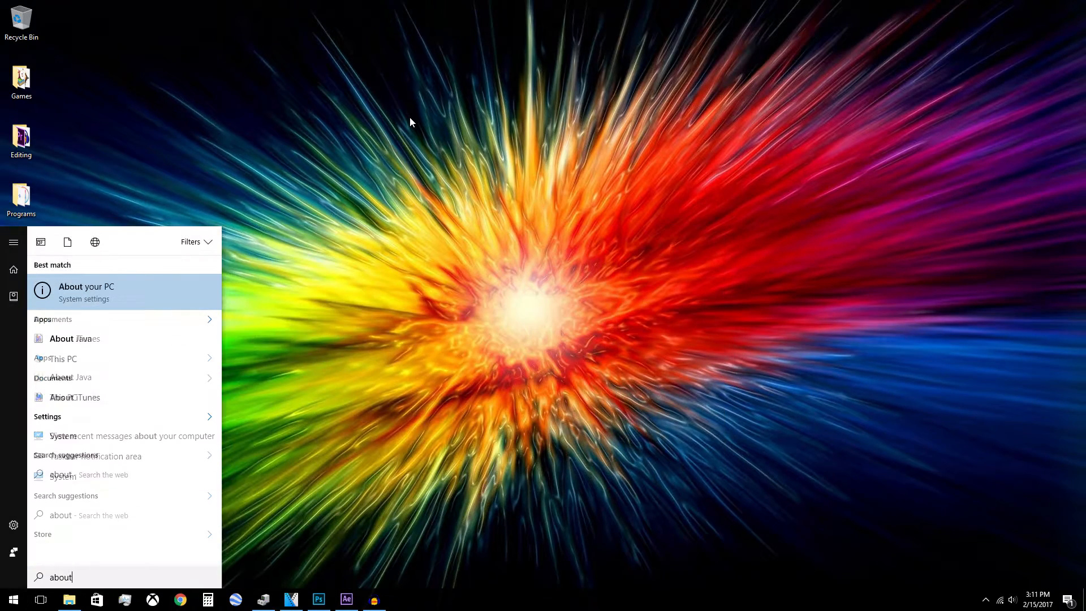
pyautogui.press('Return')
pyautogui.scroll(-3, 412, 392)
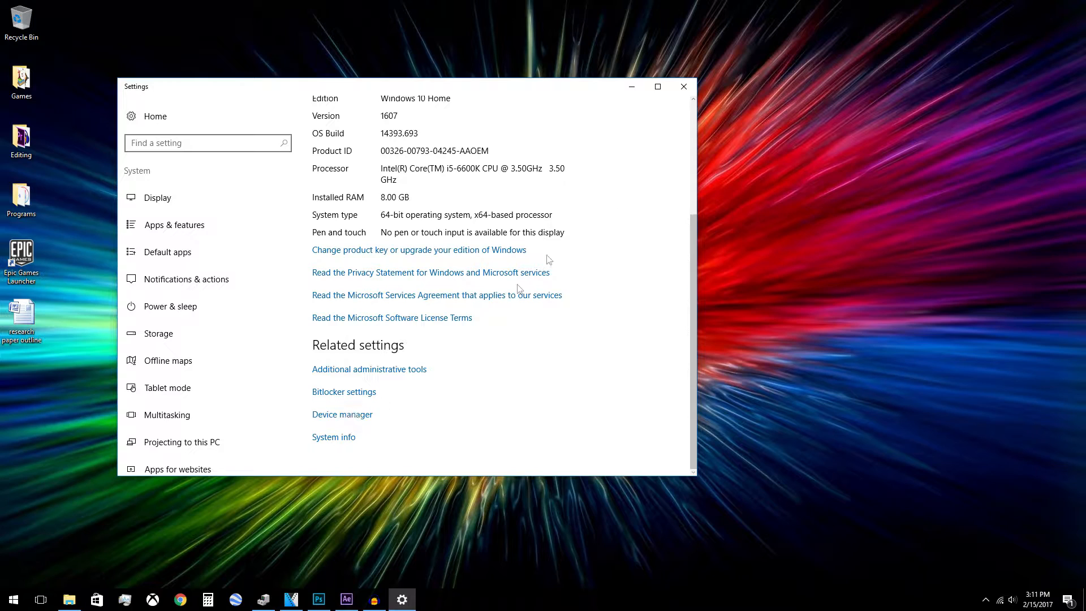
pyautogui.click(684, 86)
pyautogui.click(263, 604)
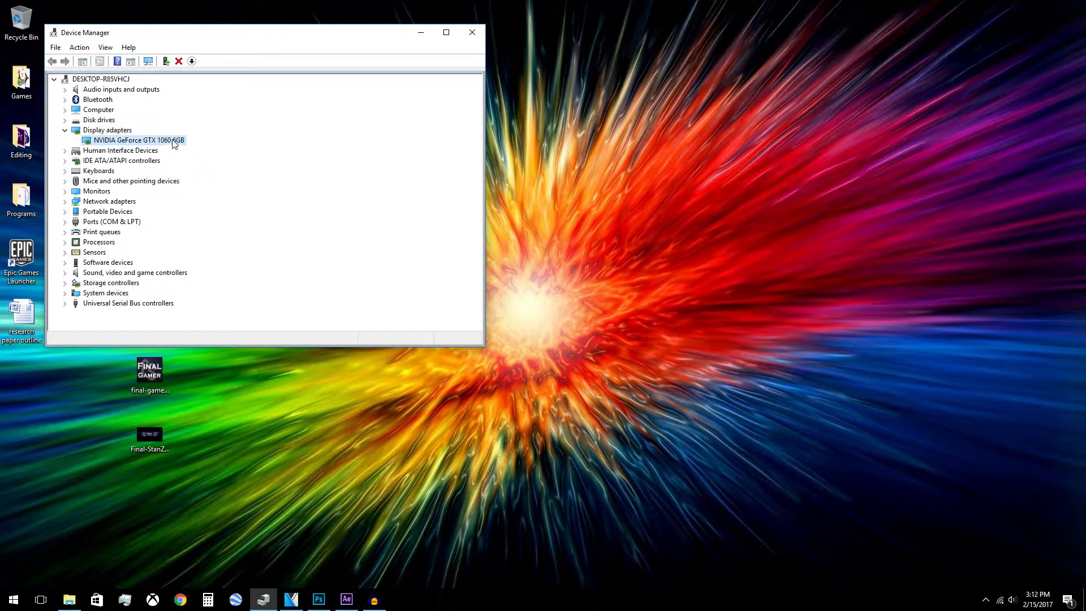
pyautogui.click(472, 32)
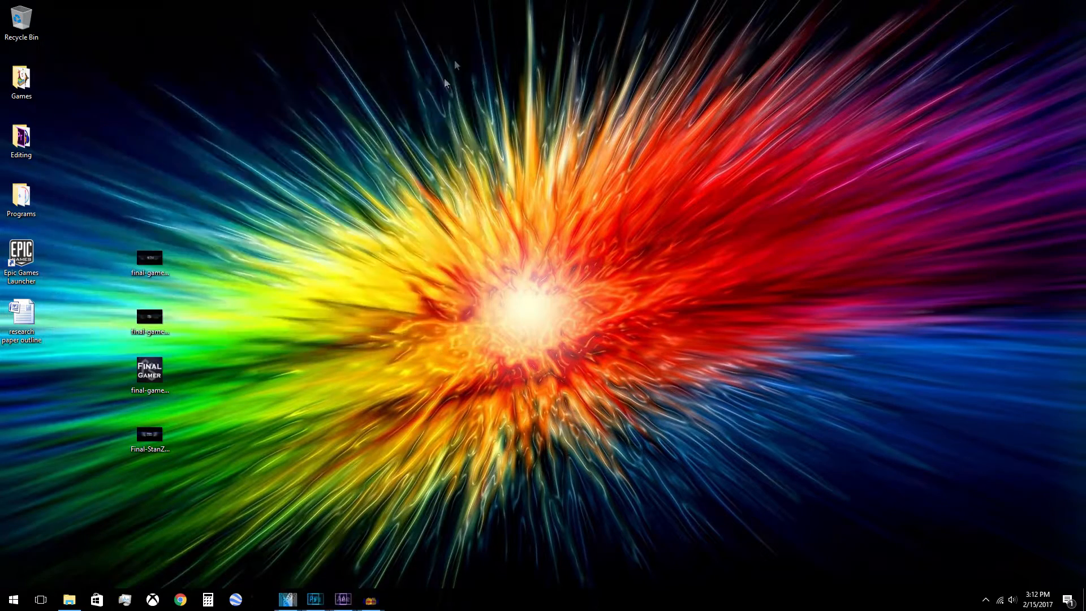
pyautogui.click(320, 598)
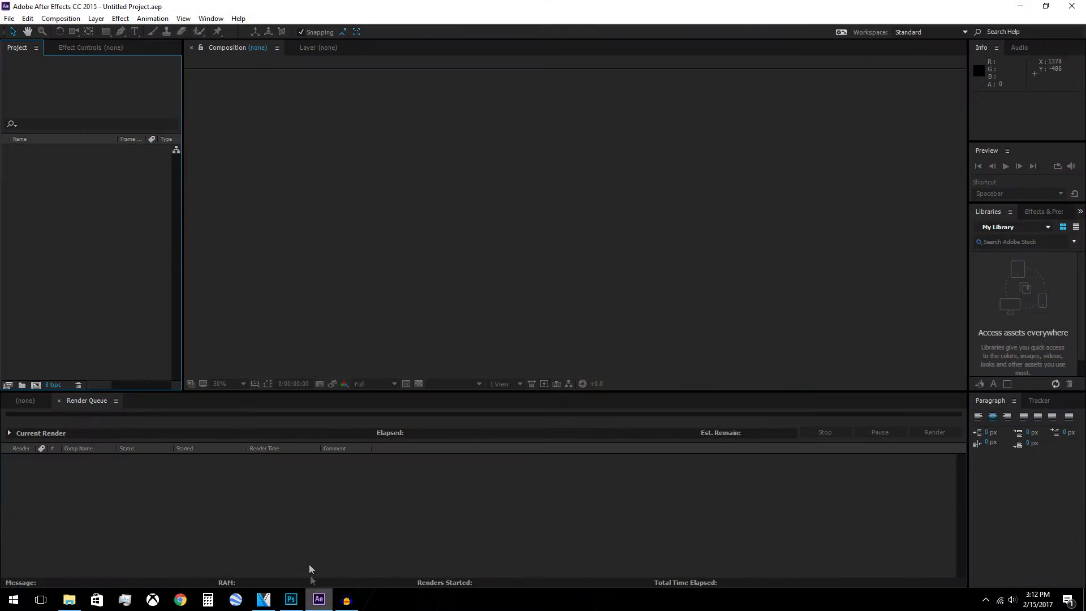
pyautogui.click(70, 601)
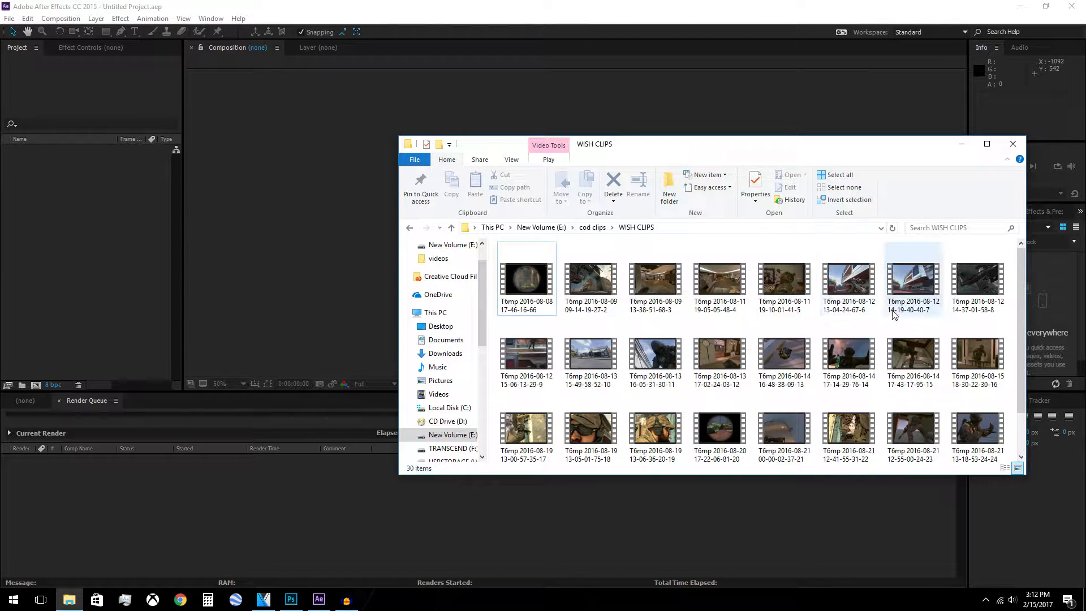
pyautogui.scroll(-1, 894, 305)
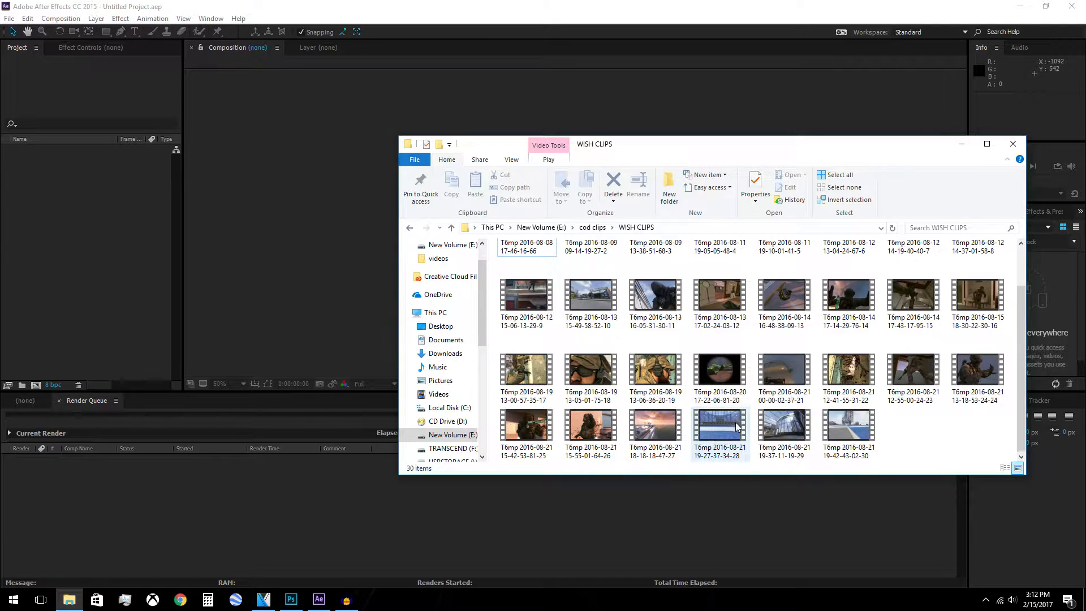
pyautogui.moveTo(730, 428); pyautogui.dragTo(61, 243)
pyautogui.click(961, 144)
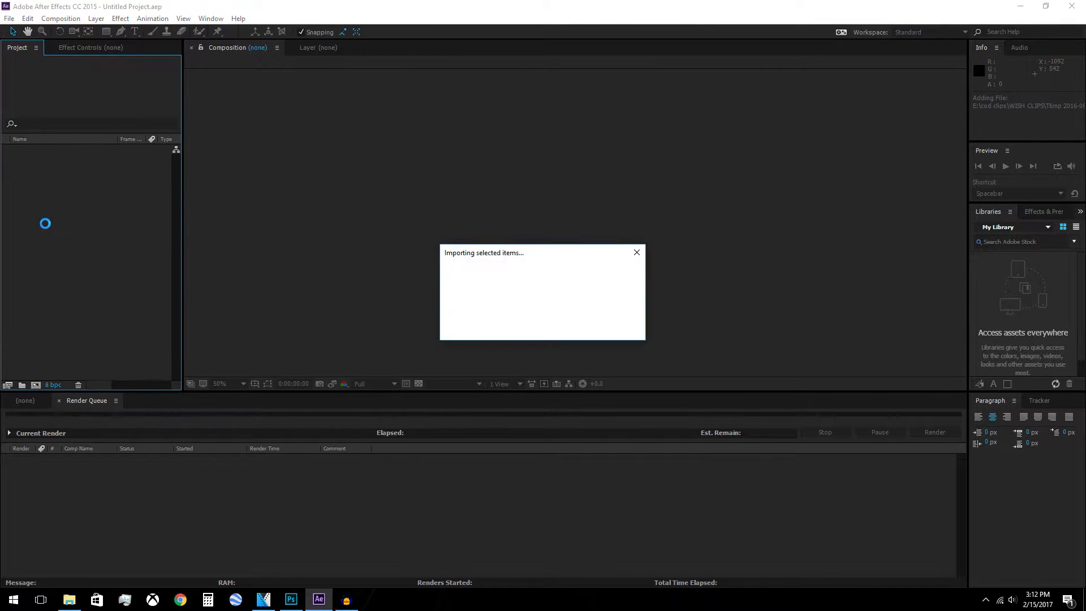
pyautogui.click(17, 401)
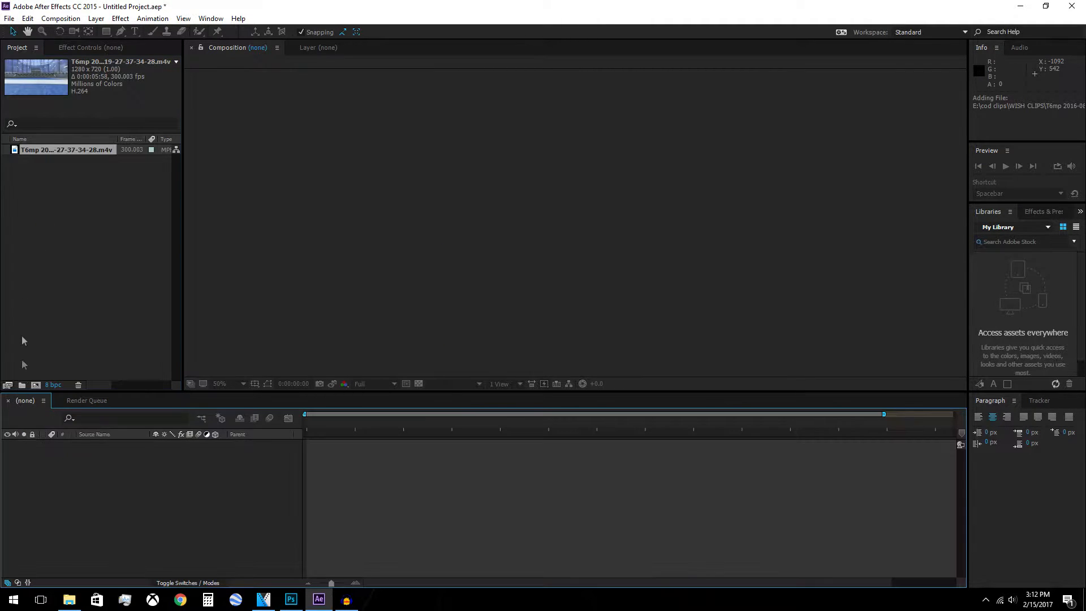
pyautogui.moveTo(45, 151); pyautogui.dragTo(37, 385)
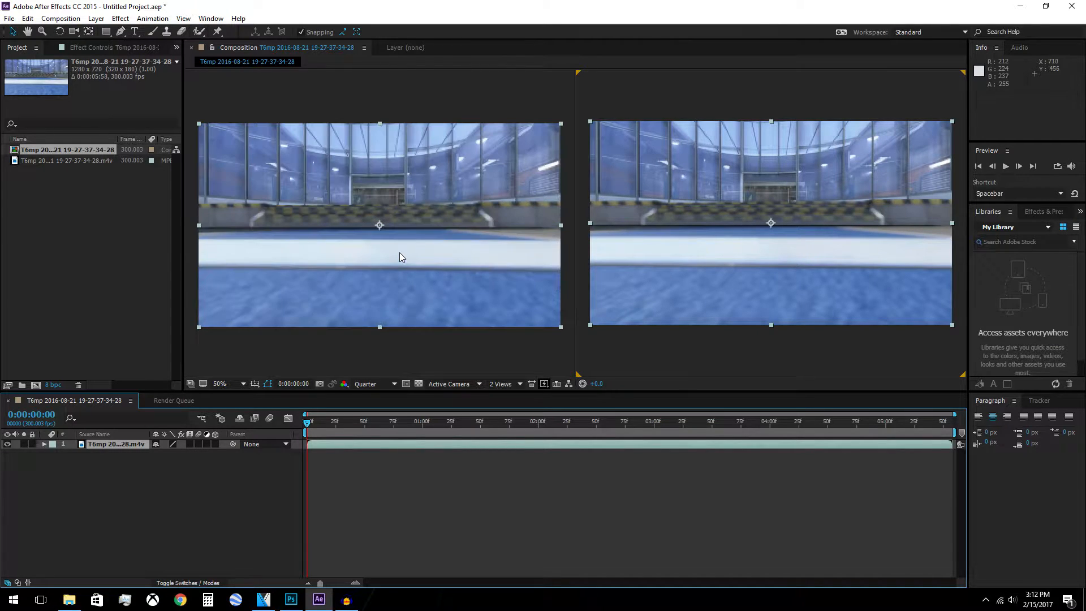
# Run the 3D camera track on the clip layer and check the CPU load in Task Manager during the analysis
pyautogui.click(1041, 400)
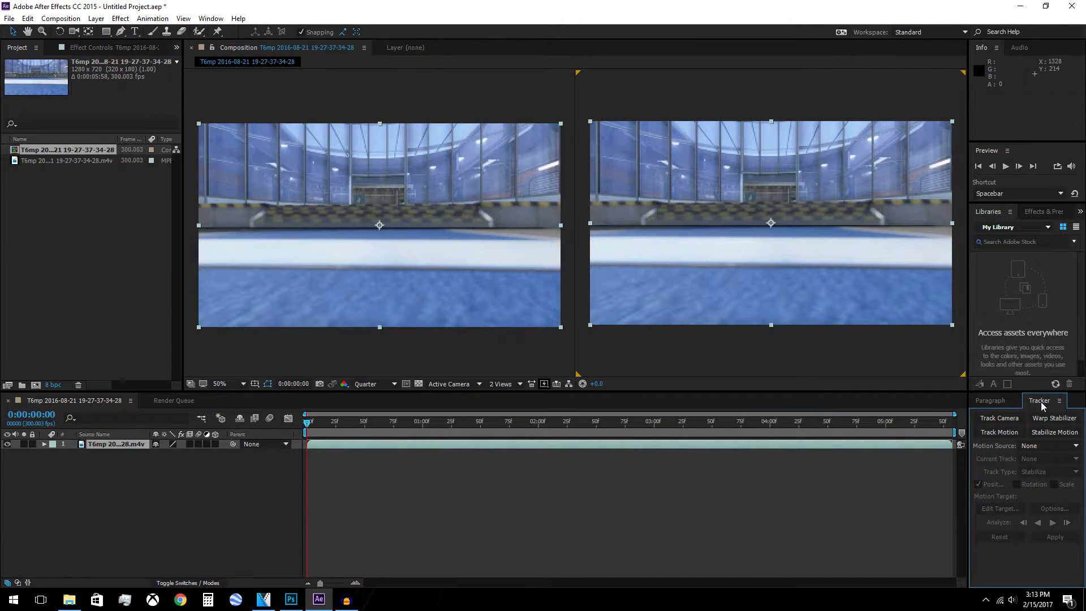
pyautogui.click(1006, 418)
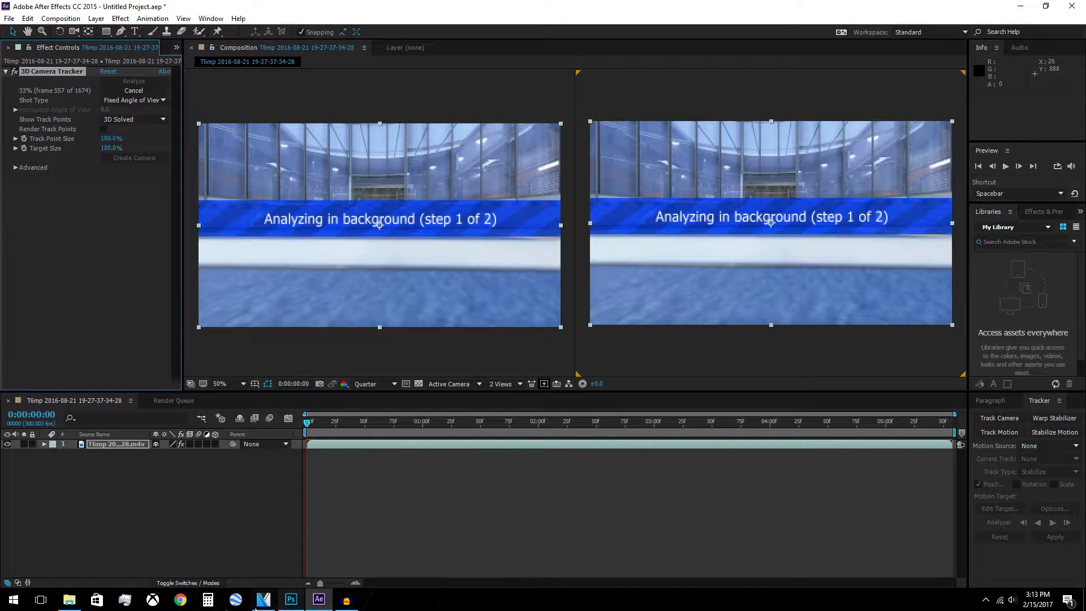
pyautogui.click(133, 605)
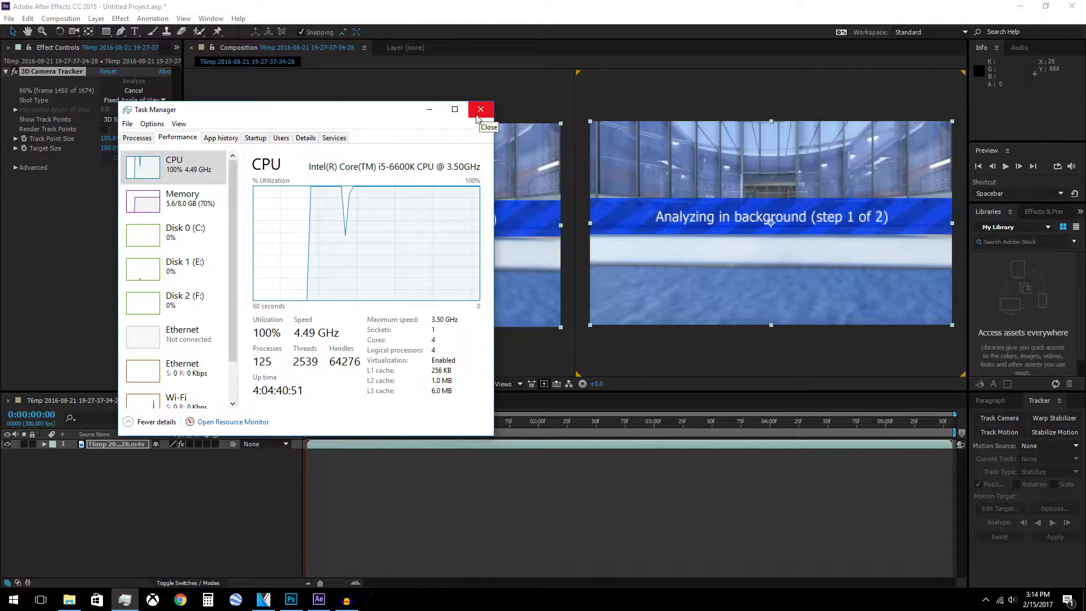
pyautogui.click(475, 115)
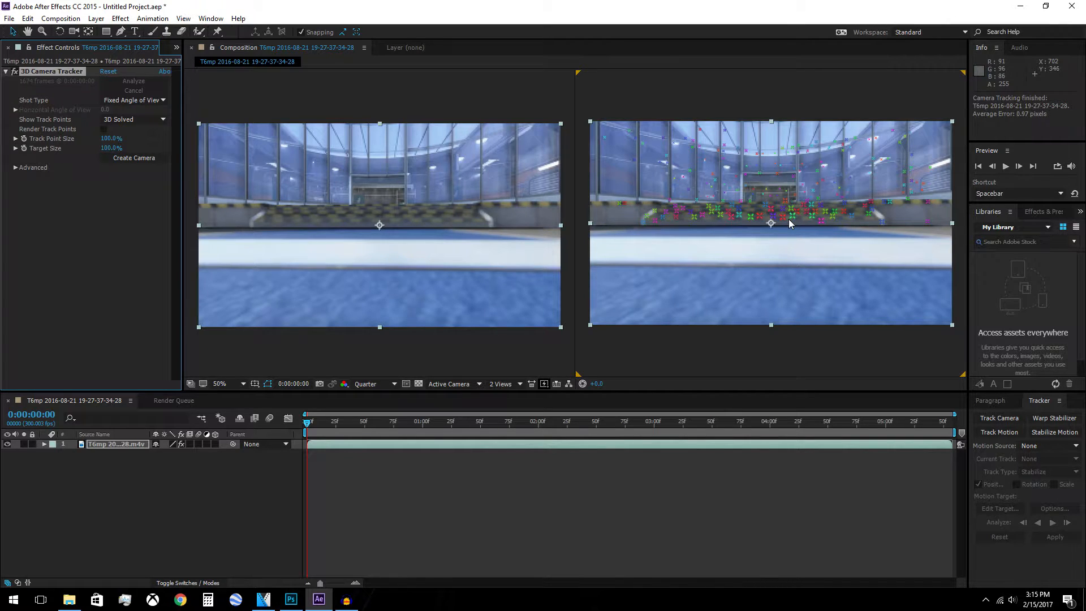
# At 0:00:03:88, create a text layer and camera from the track points on the glass wall above the entrance
pyautogui.moveTo(305, 428); pyautogui.dragTo(757, 460)
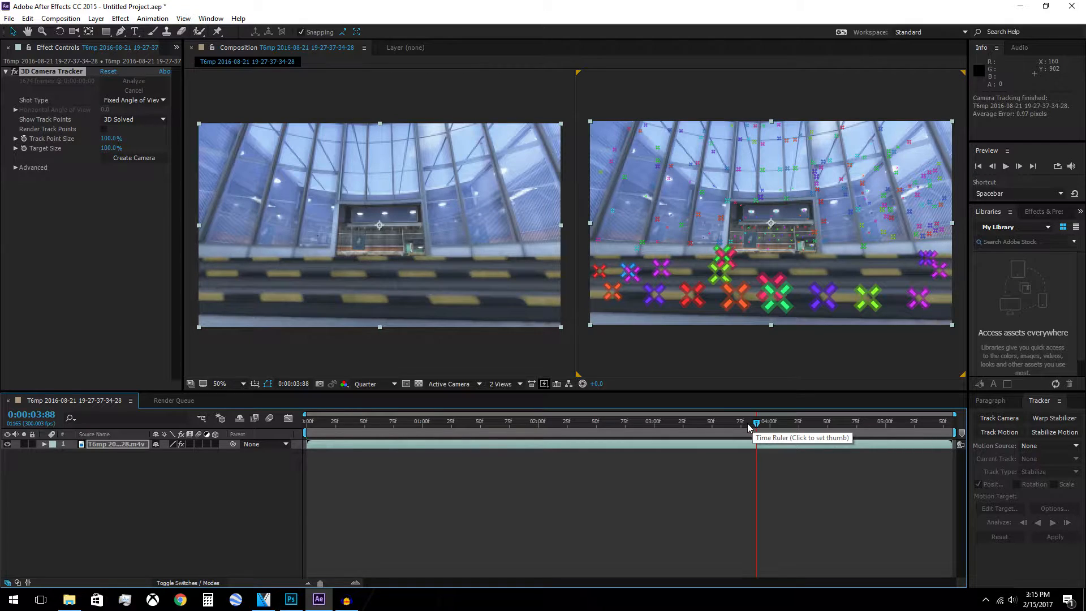
pyautogui.click(773, 164)
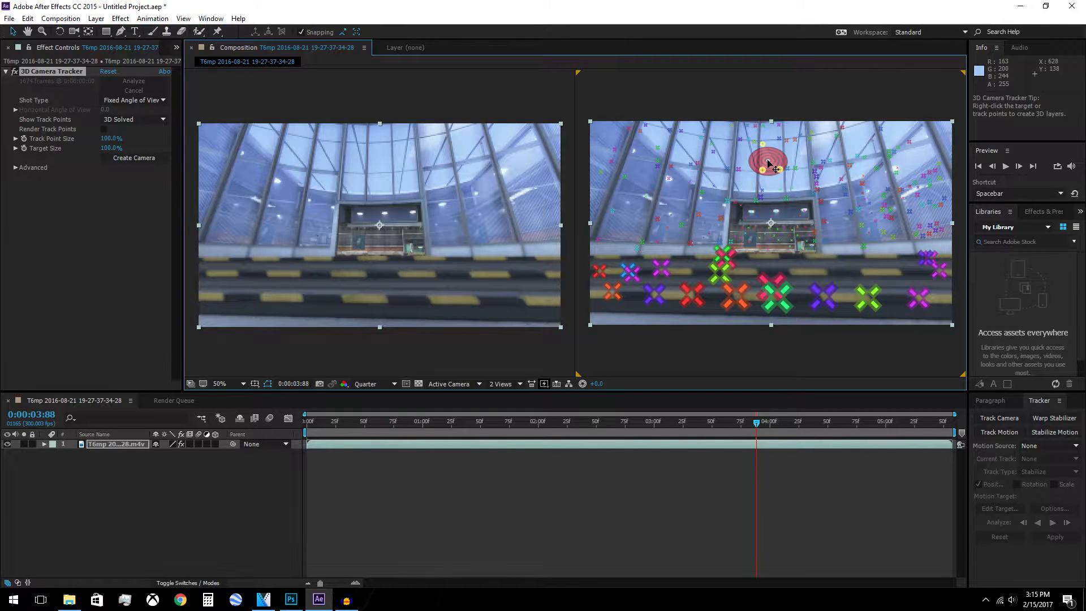
pyautogui.rightClick(772, 164)
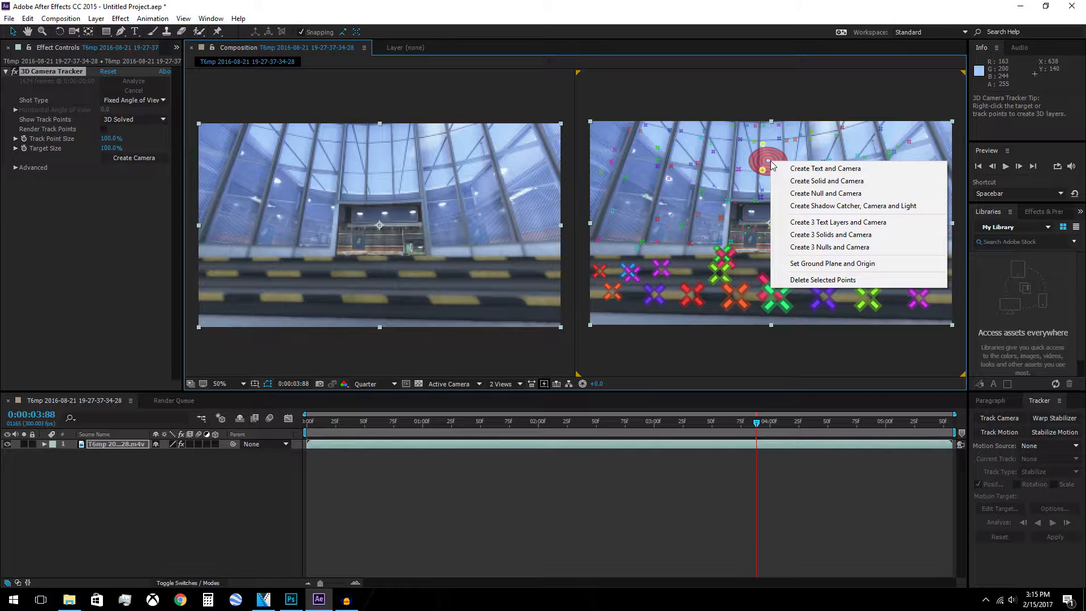
pyautogui.click(815, 170)
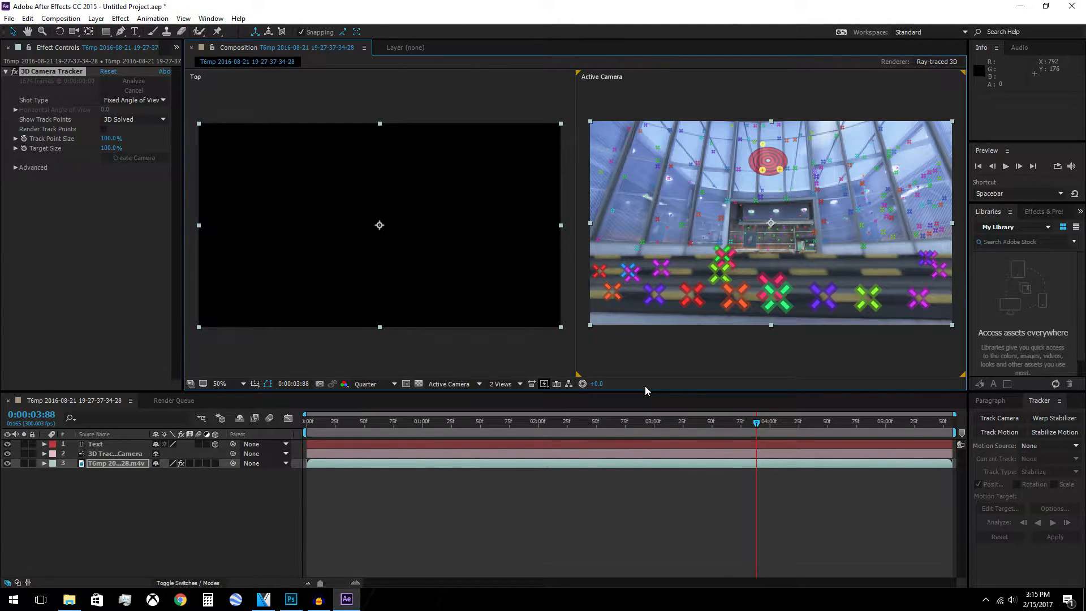
pyautogui.scroll(-5, 482, 217)
pyautogui.scroll(1, 374, 213)
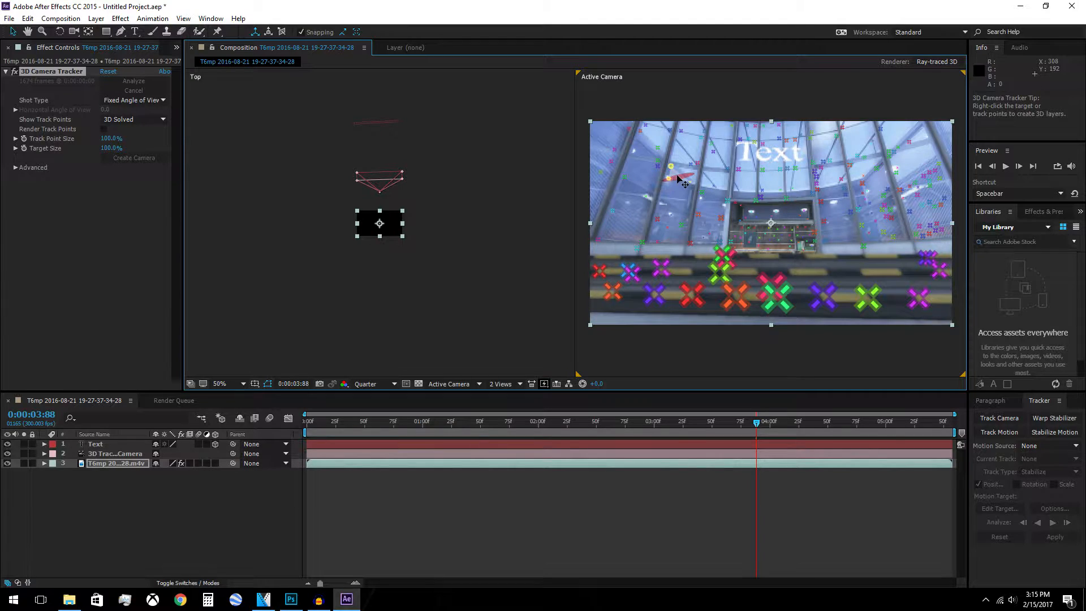
pyautogui.click(478, 480)
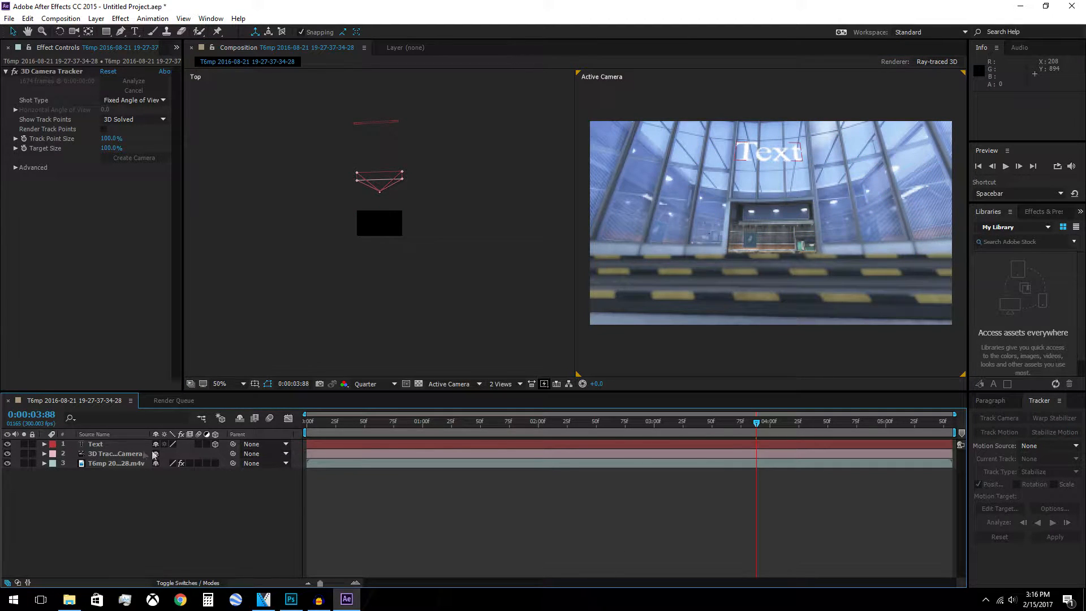
pyautogui.click(96, 445)
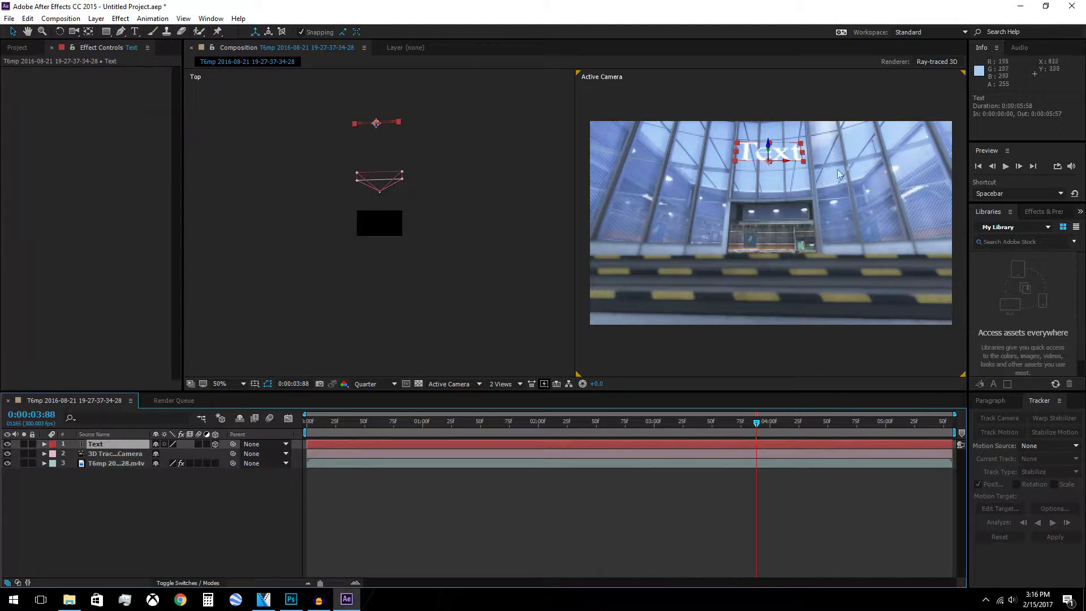
pyautogui.doubleClick(785, 154)
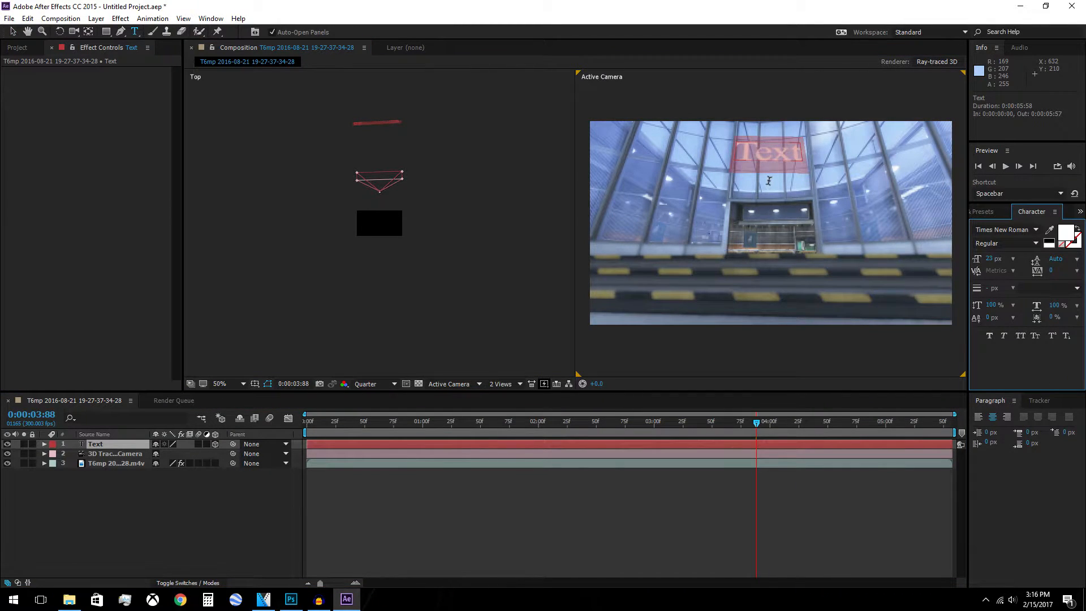
pyautogui.click(460, 496)
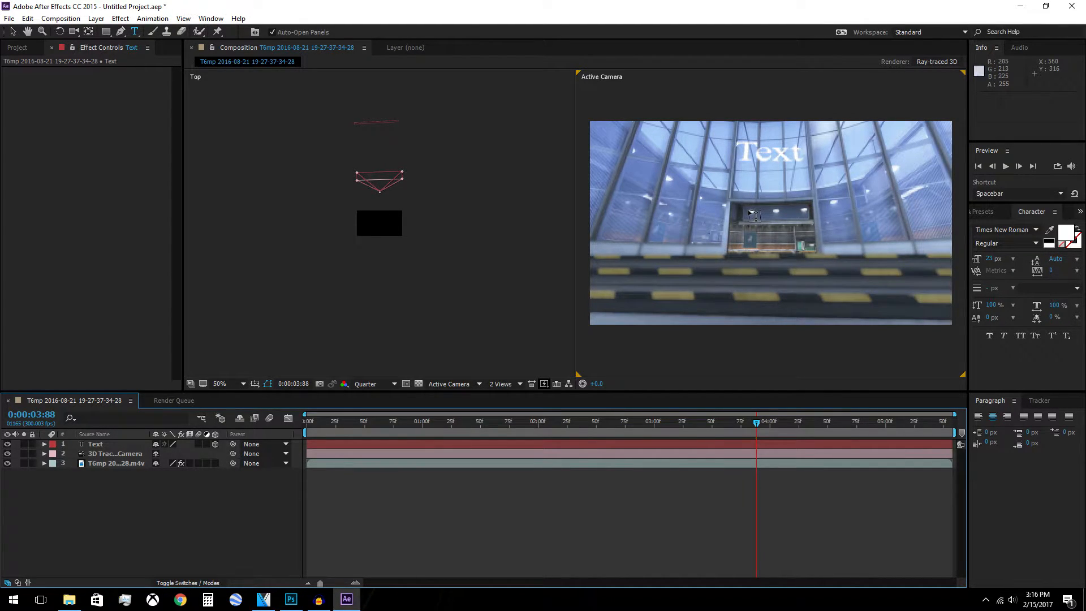
pyautogui.press('v')
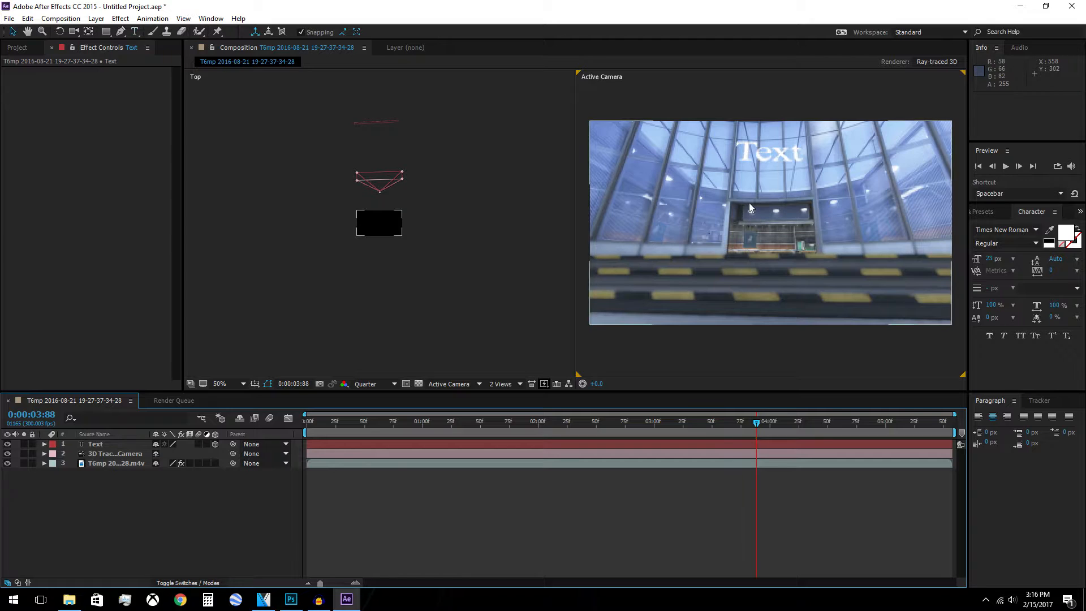
# Move the text down over the entrance doorway and bring it closer to the camera, to about 580, -239, 2314
pyautogui.click(773, 150)
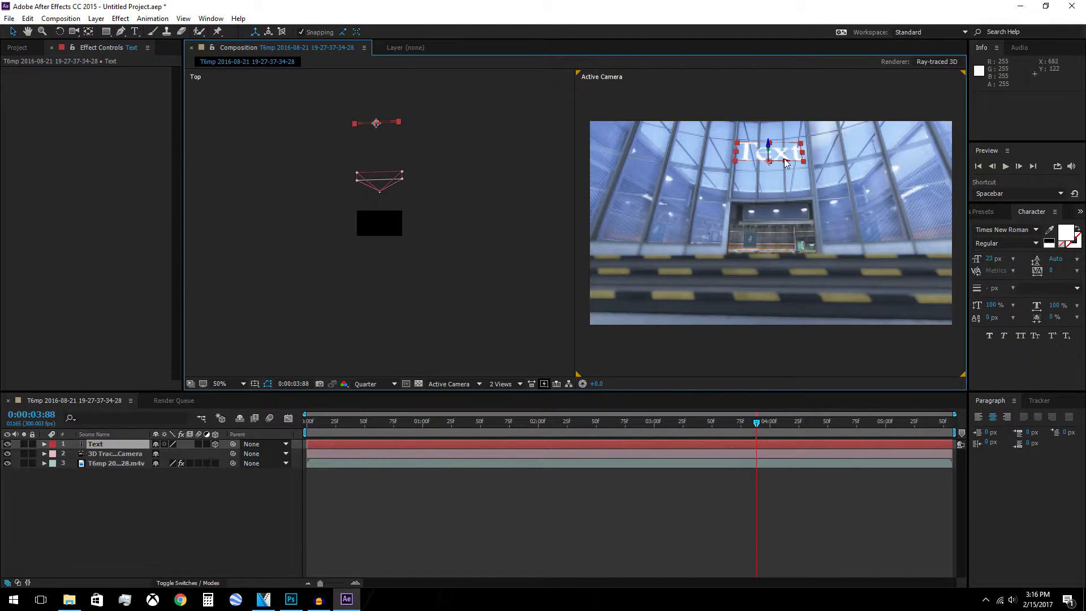
pyautogui.moveTo(769, 148); pyautogui.dragTo(737, 576)
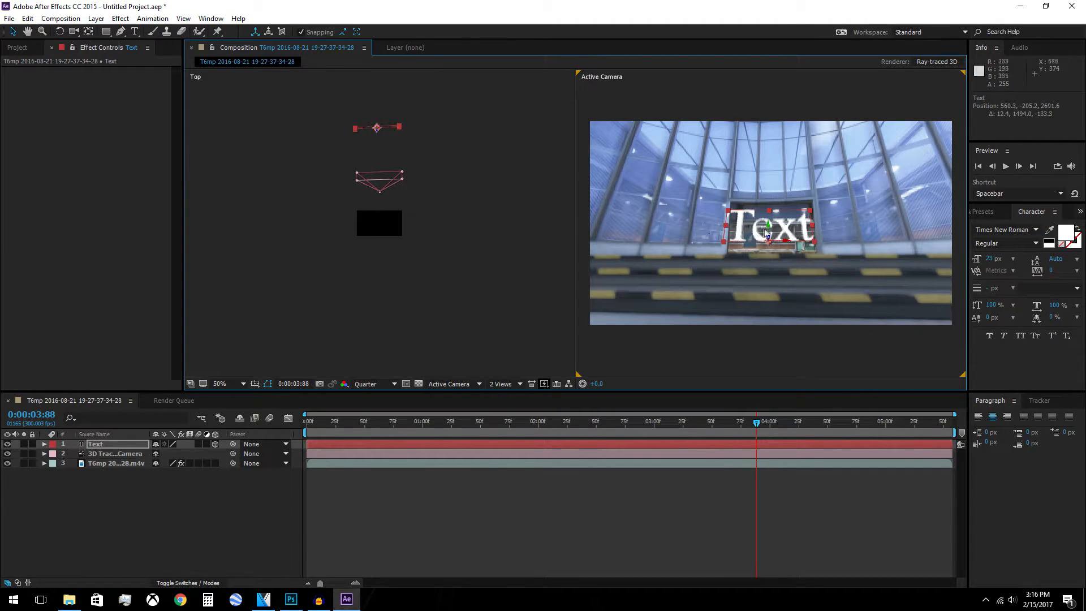
pyautogui.press('.')
pyautogui.moveTo(504, 175); pyautogui.dragTo(504, 281)
pyautogui.moveTo(421, 182); pyautogui.dragTo(436, 181)
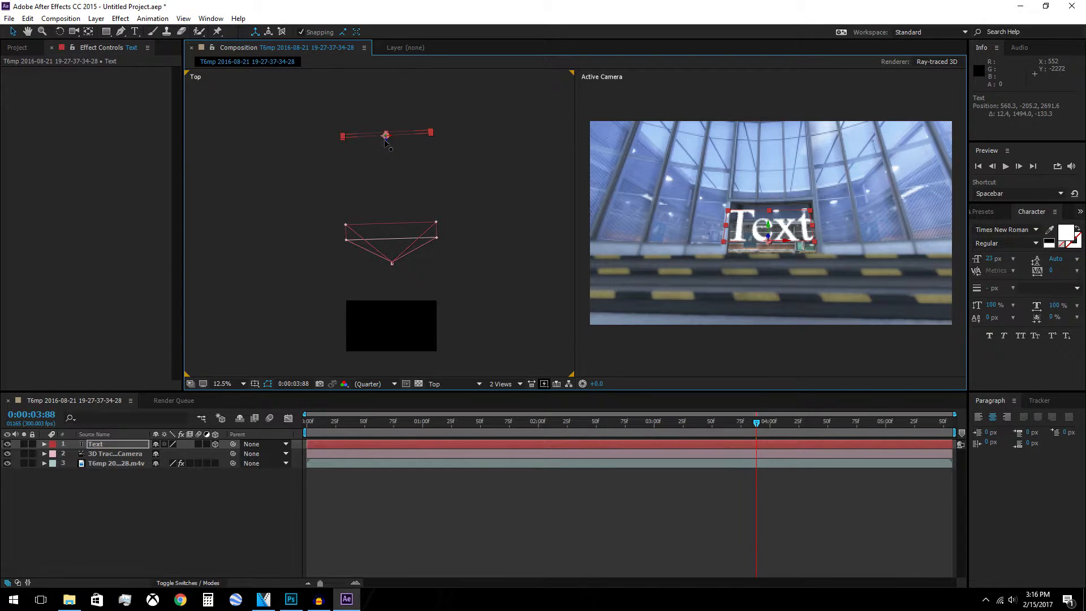
pyautogui.press('.')
pyautogui.moveTo(424, 175); pyautogui.dragTo(442, 298)
pyautogui.moveTo(409, 197); pyautogui.dragTo(421, 251)
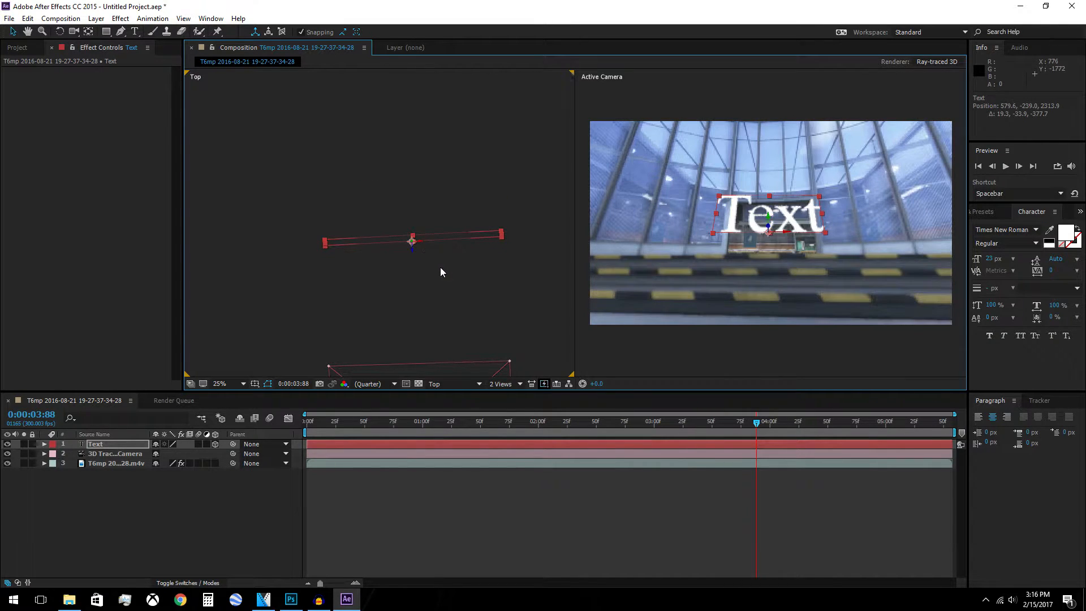
# Set the text layer's extrusion depth to 12.0 in its geometry options
pyautogui.click(44, 444)
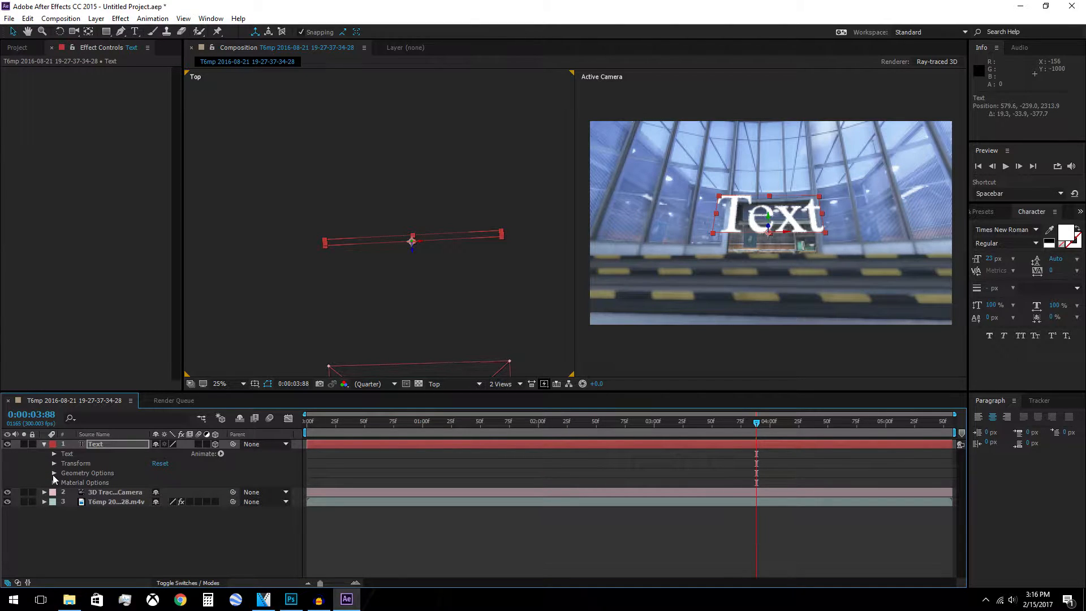
pyautogui.click(54, 473)
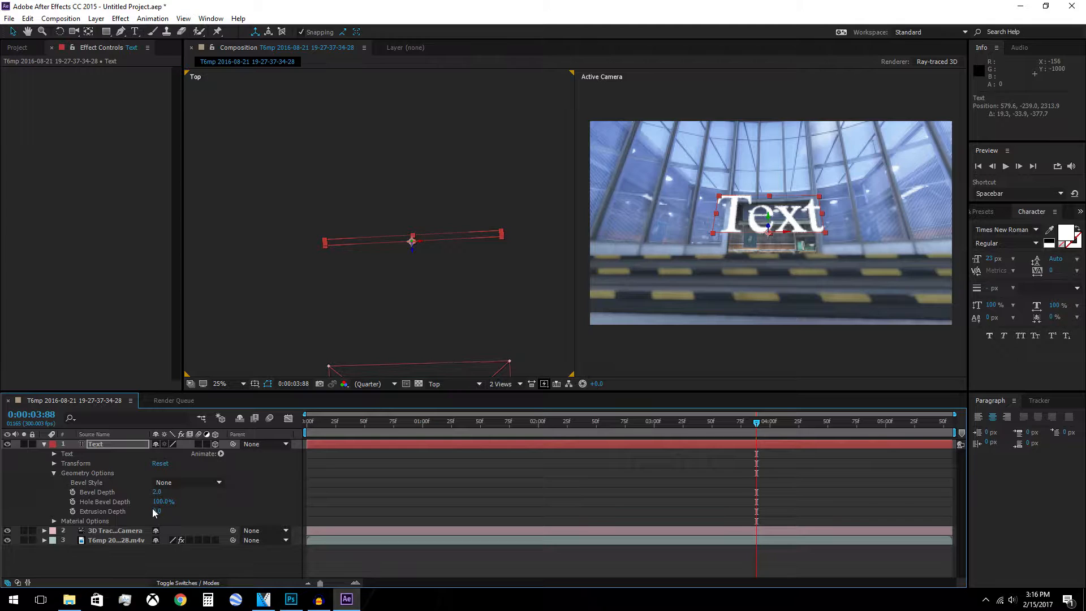
pyautogui.moveTo(157, 511); pyautogui.dragTo(159, 511)
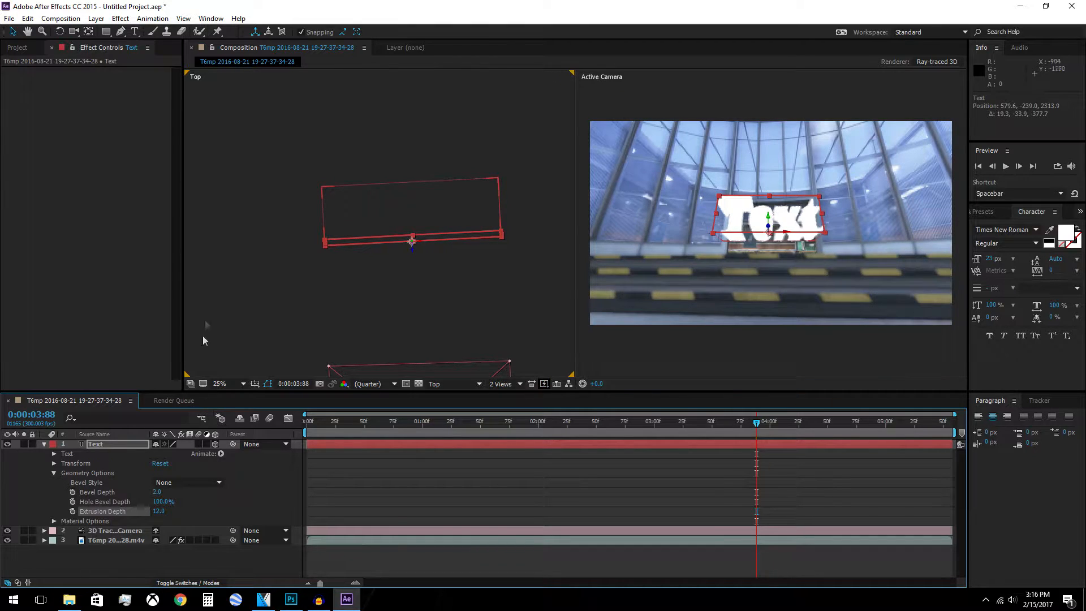
# Add a white spot light with 100% intensity, a 90° cone angle and 50% cone feather
pyautogui.click(95, 19)
pyautogui.moveTo(110, 32)
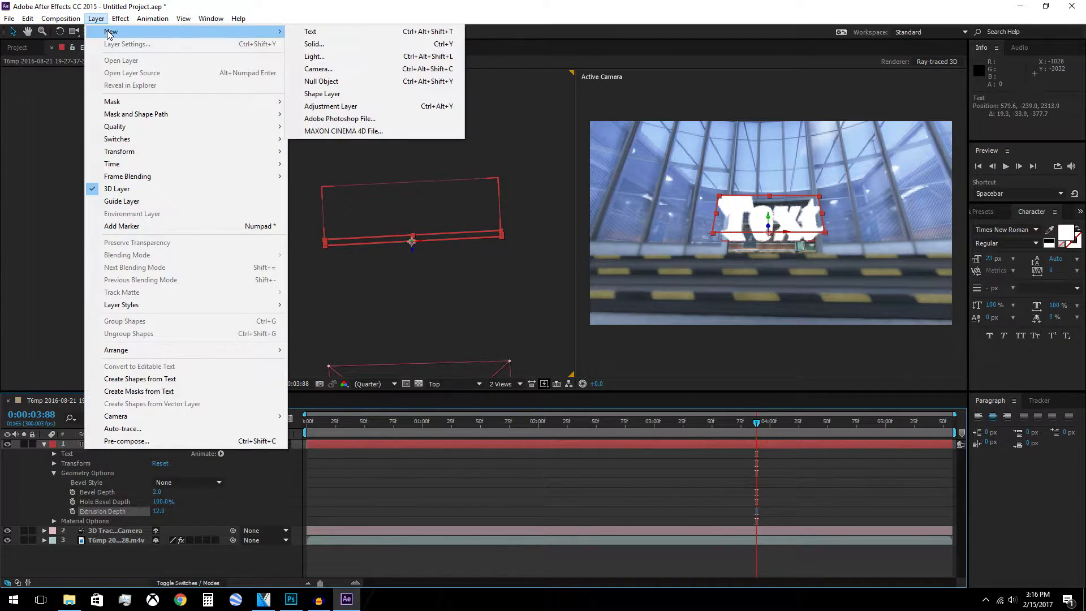
pyautogui.click(333, 57)
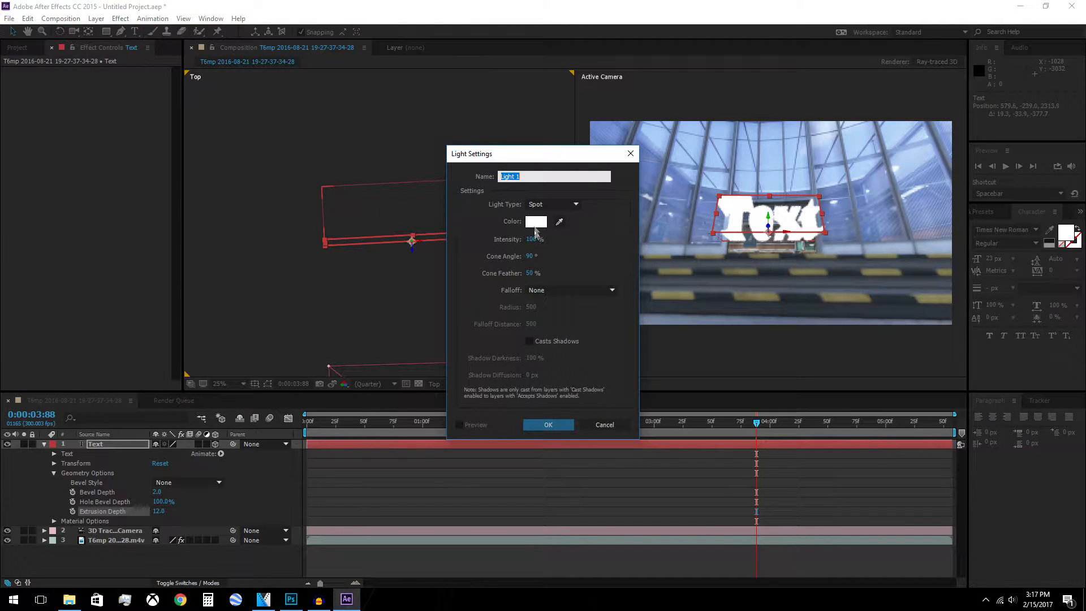
pyautogui.click(549, 425)
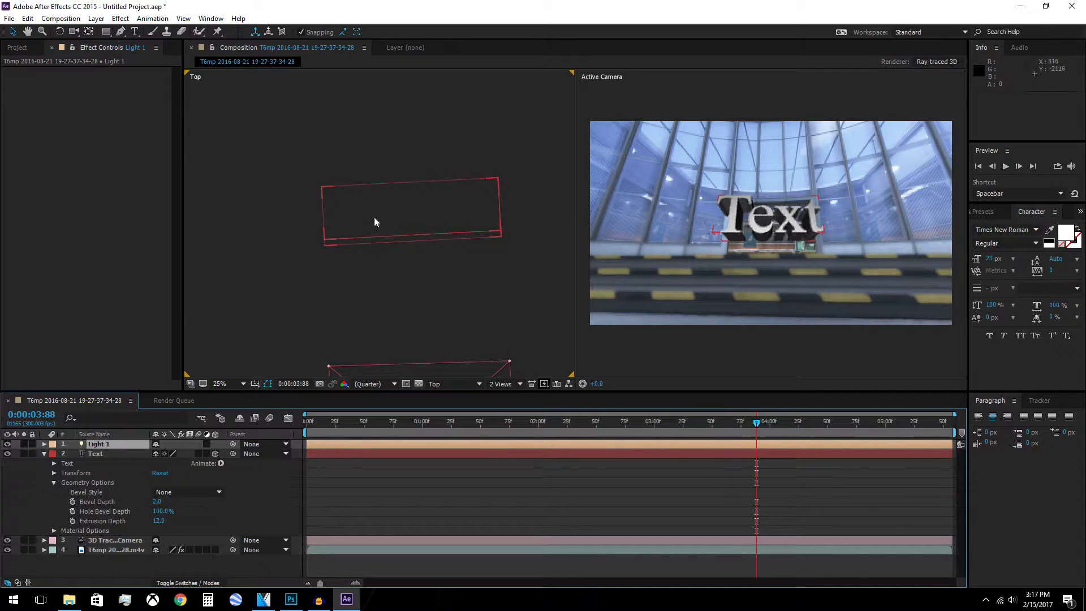
# Aim the light's point of interest at the text and pull the light back to about 755, -1008, -925
pyautogui.scroll(-4, 379, 249)
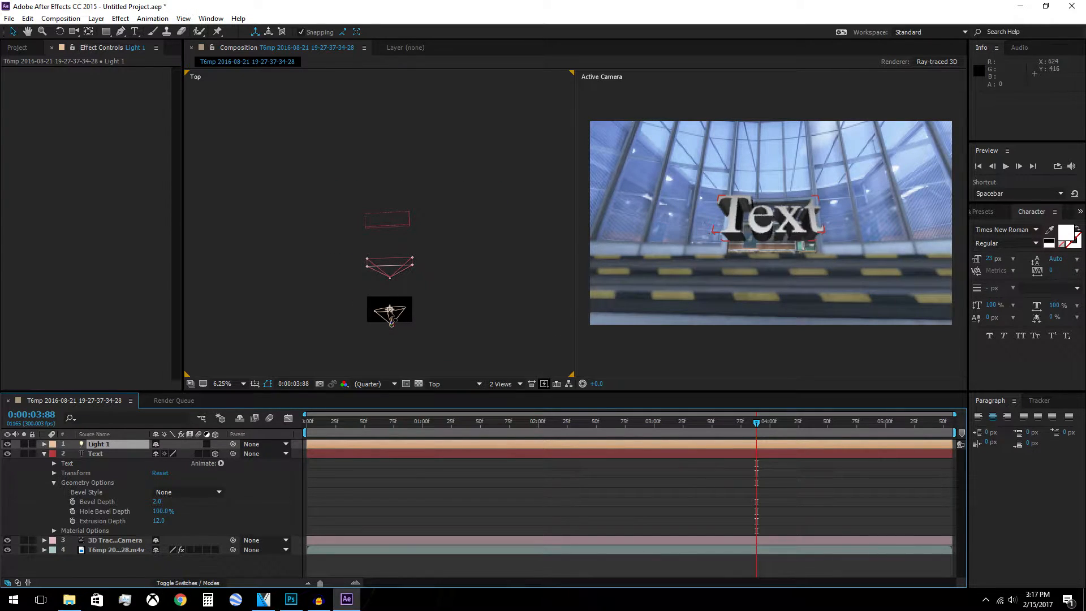
pyautogui.moveTo(391, 318); pyautogui.dragTo(386, 225)
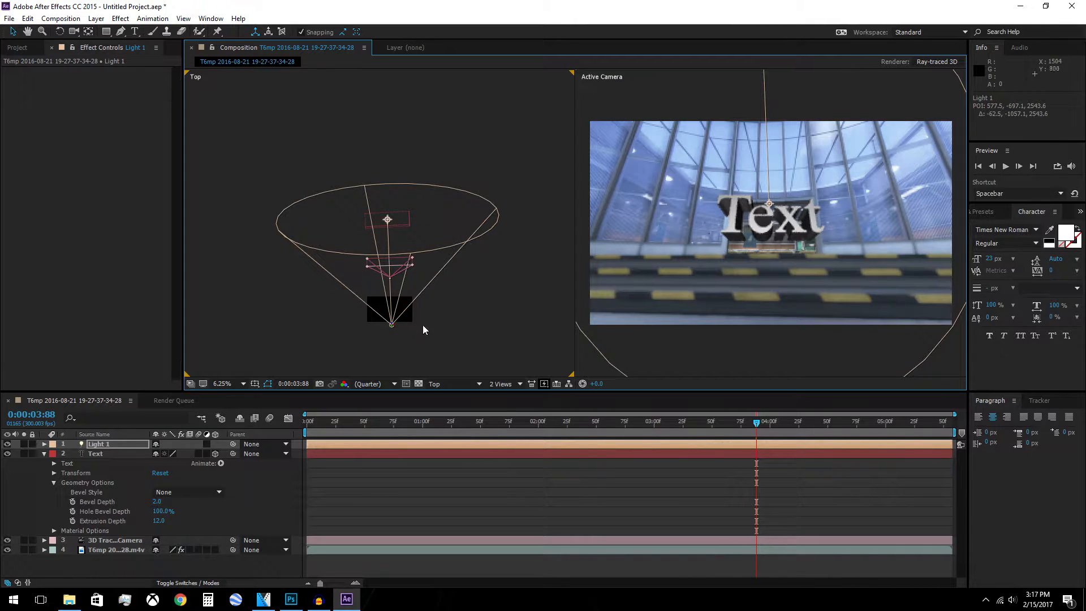
pyautogui.click(384, 326)
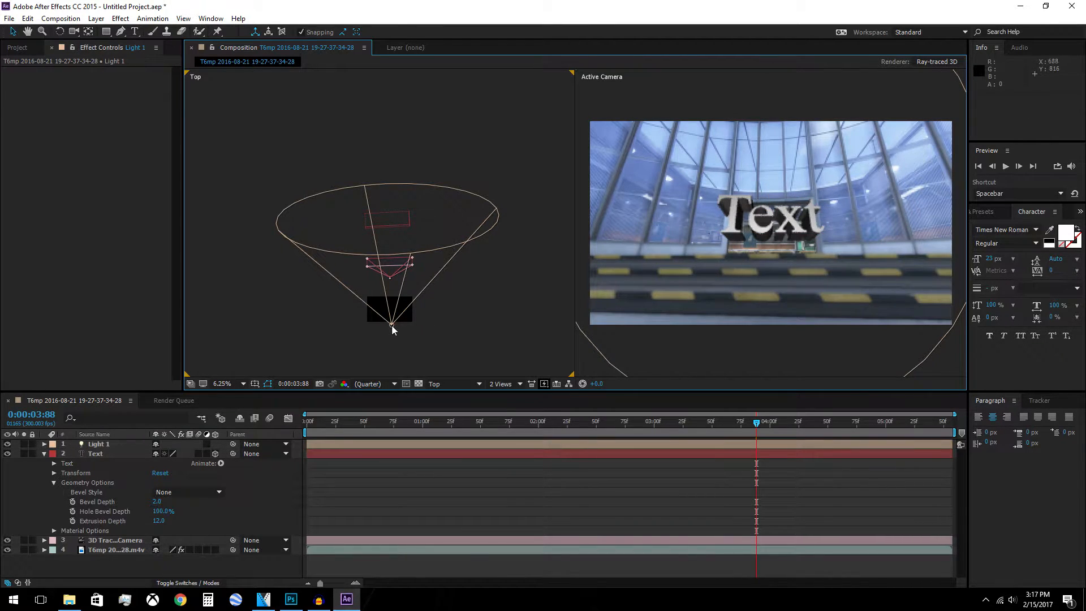
pyautogui.moveTo(393, 327)
pyautogui.mouseDown()
pyautogui.moveTo(322, 299)
pyautogui.moveTo(317, 273)
pyautogui.moveTo(462, 306)
pyautogui.moveTo(461, 283)
pyautogui.moveTo(399, 331)
pyautogui.moveTo(395, 353)
pyautogui.moveTo(393, 342)
pyautogui.mouseUp()
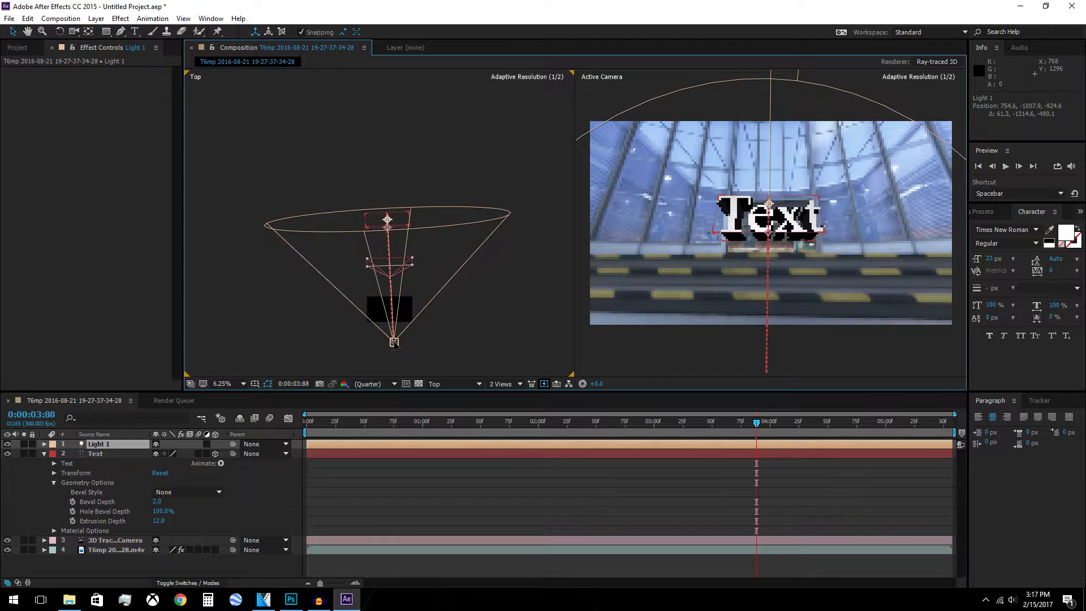
pyautogui.click(491, 316)
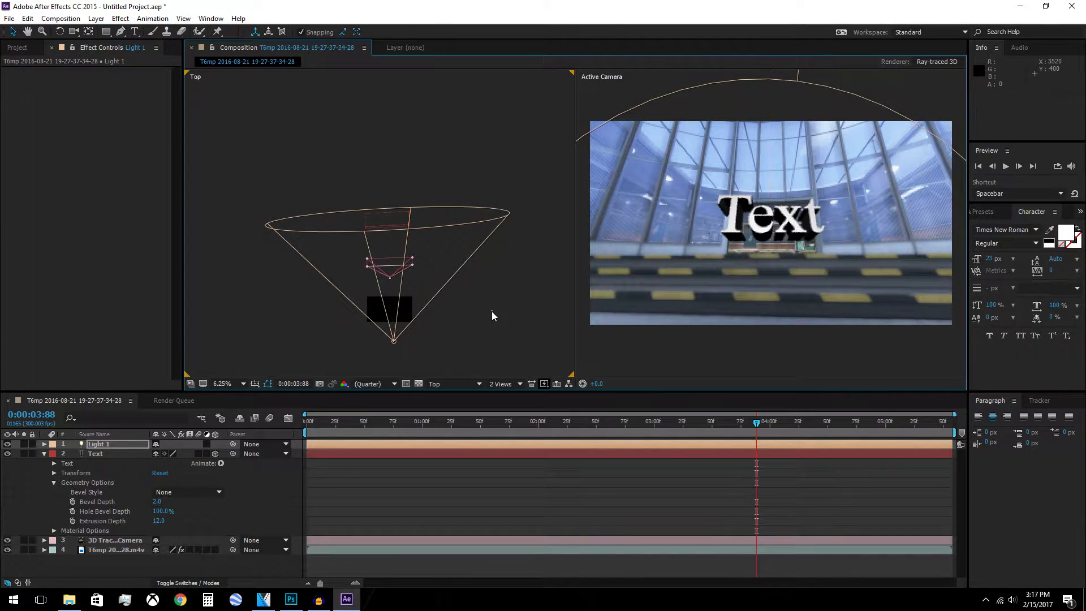
# Add the composition to the render queue
pyautogui.click(181, 402)
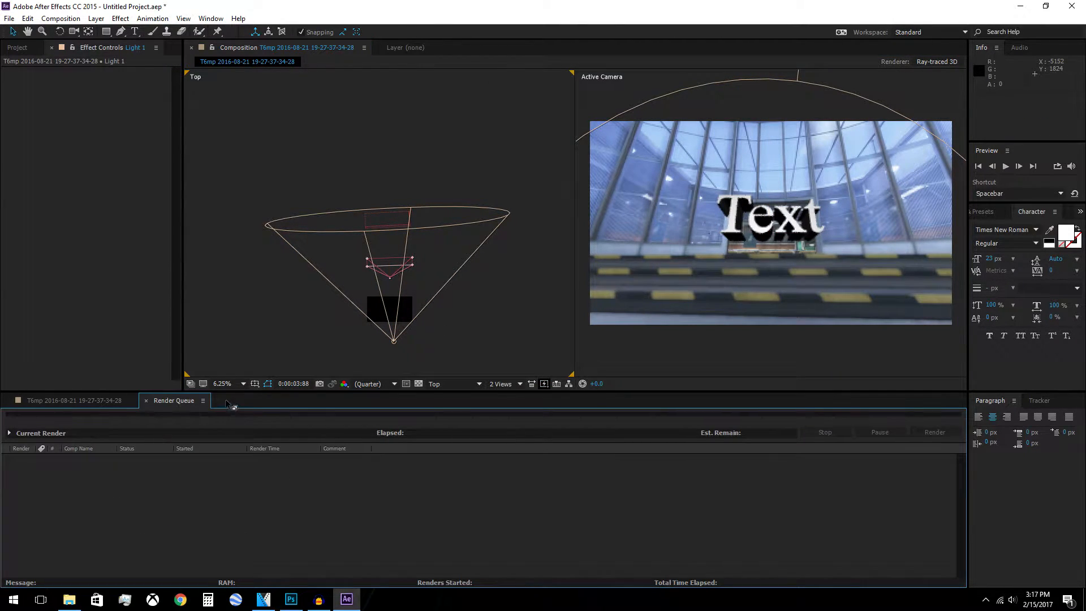
pyautogui.click(101, 403)
pyautogui.click(10, 19)
pyautogui.moveTo(64, 202)
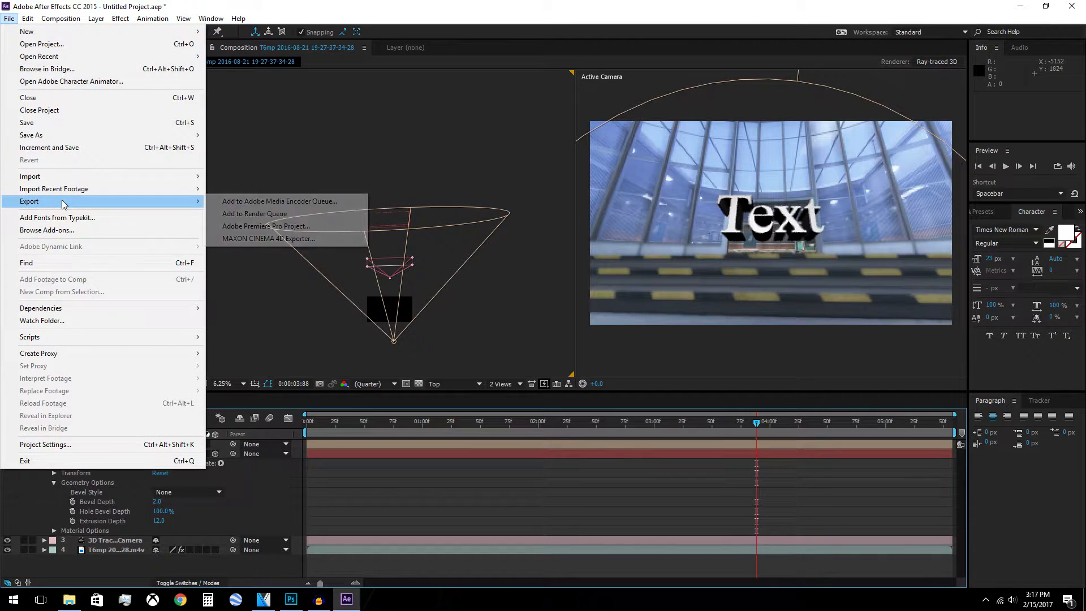
pyautogui.click(252, 215)
pyautogui.click(310, 481)
pyautogui.click(491, 343)
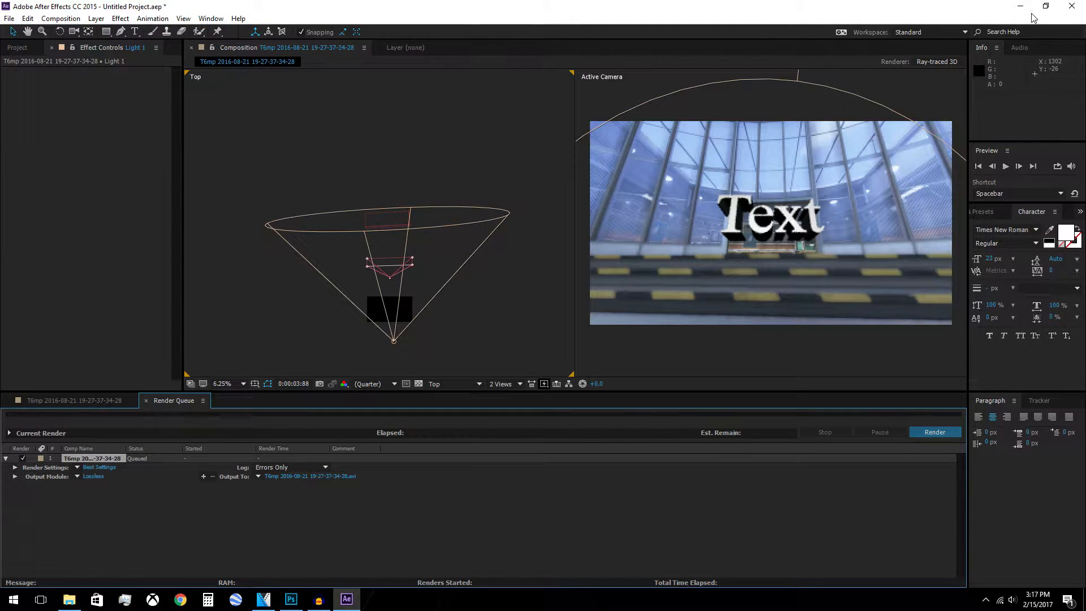
# Close After Effects and switch to VEGAS Pro
pyautogui.click(1071, 11)
pyautogui.click(564, 317)
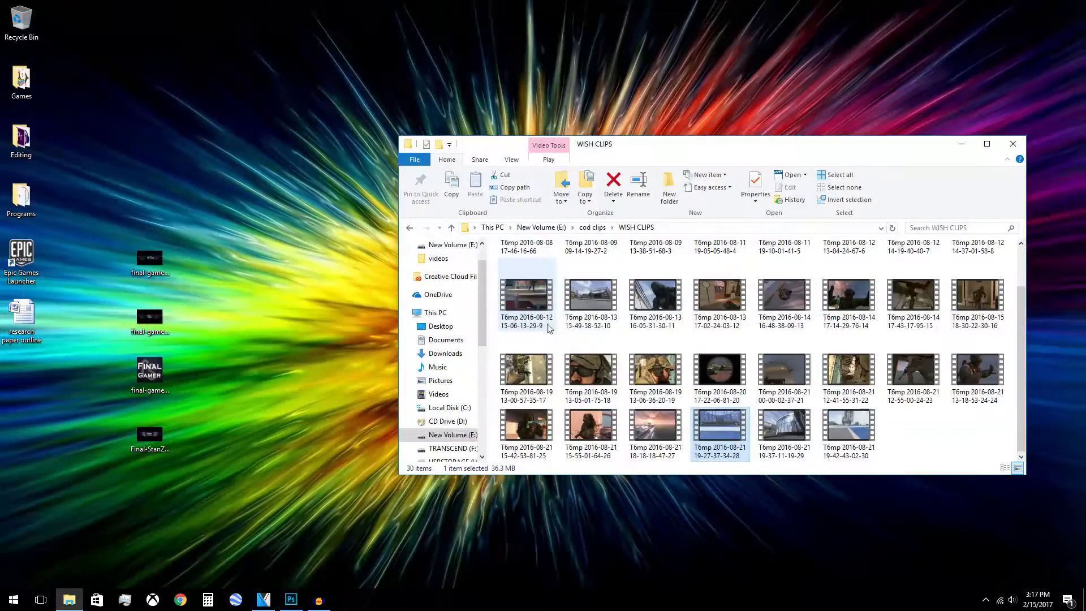
pyautogui.click(263, 600)
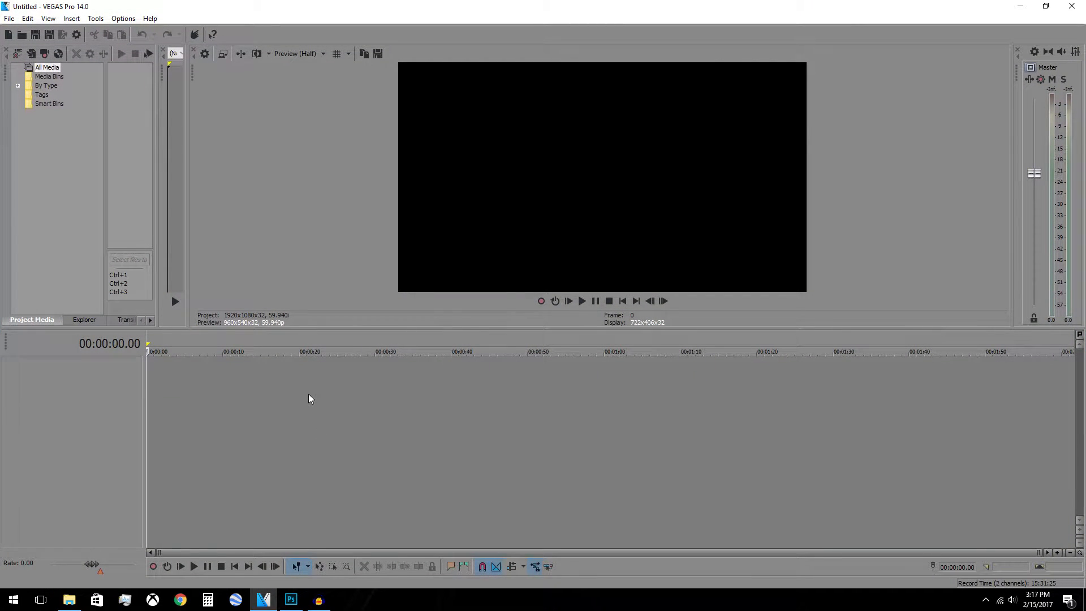
# Open a new File Explorer window and go to the music folder on New Volume (E:)
pyautogui.click(67, 603)
pyautogui.click(68, 603)
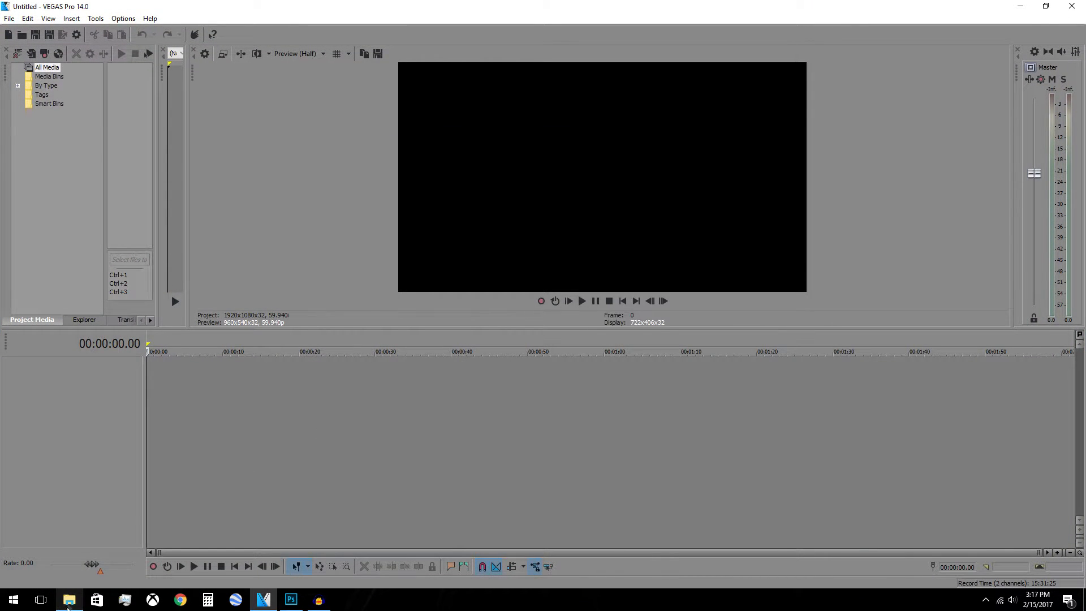
pyautogui.press('super+e')
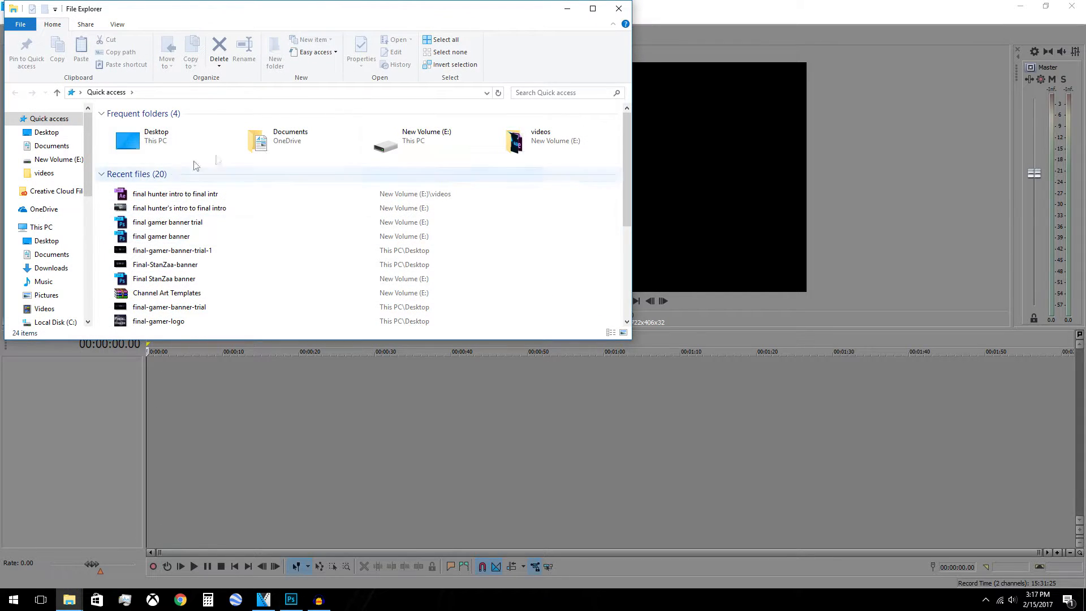
pyautogui.doubleClick(407, 140)
pyautogui.scroll(-3, 256, 249)
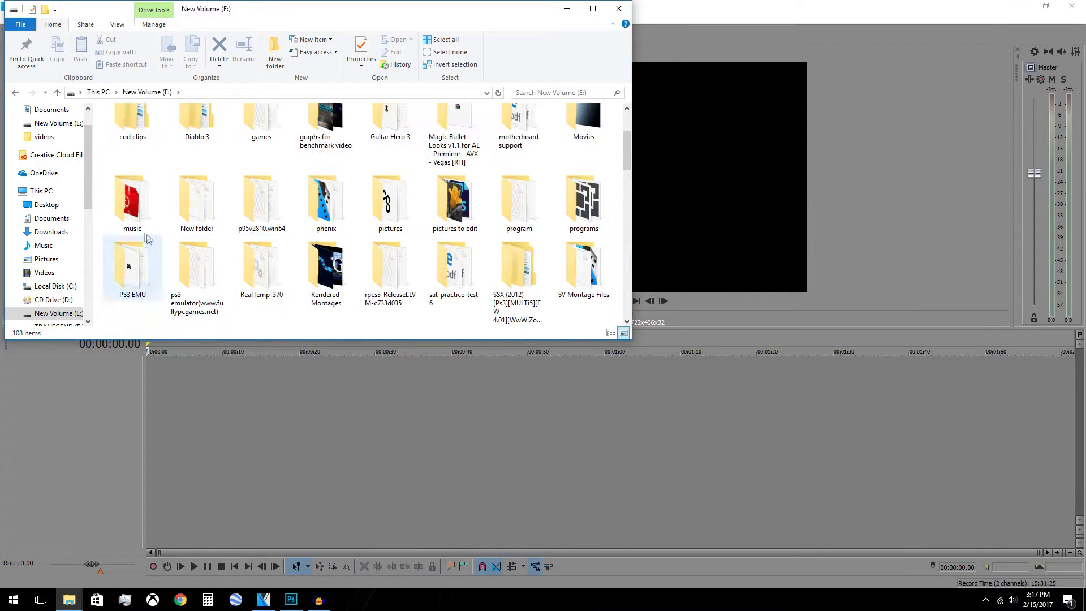
pyautogui.doubleClick(132, 194)
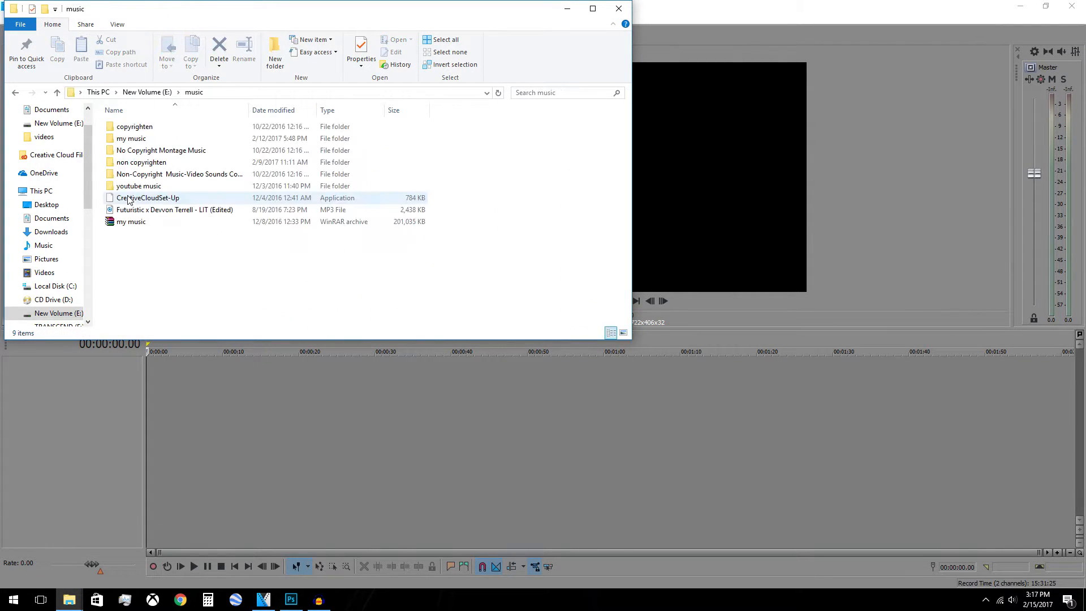
pyautogui.doubleClick(143, 161)
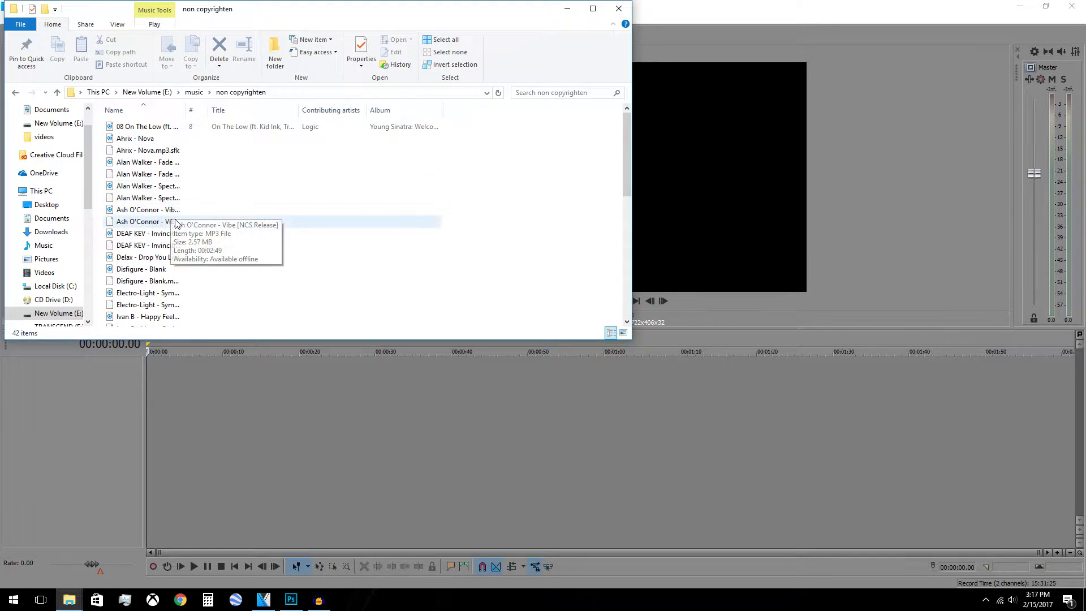
pyautogui.scroll(-8, 176, 225)
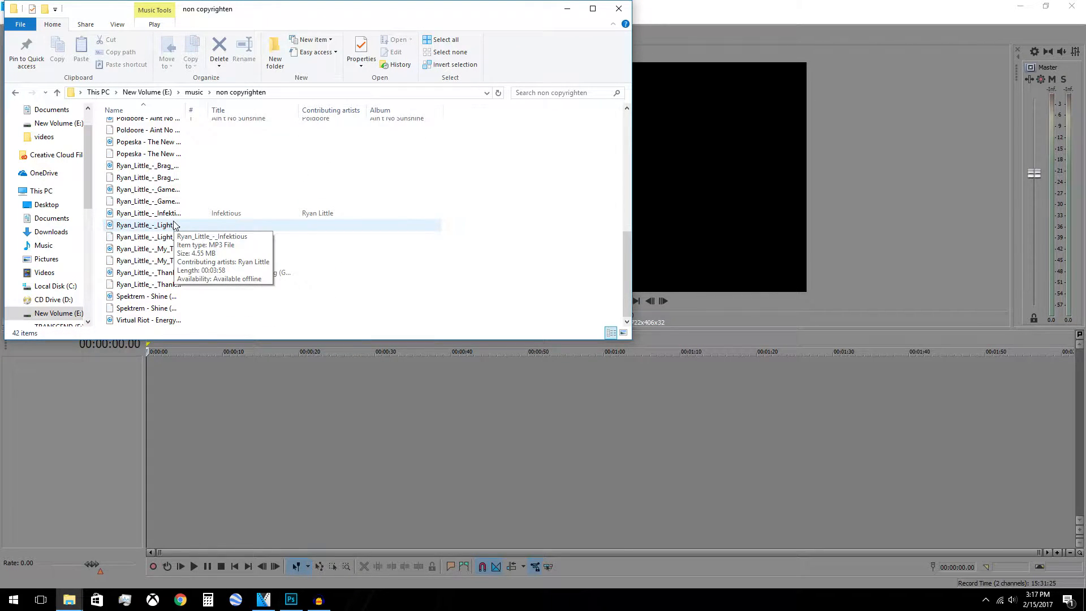
pyautogui.scroll(8, 176, 224)
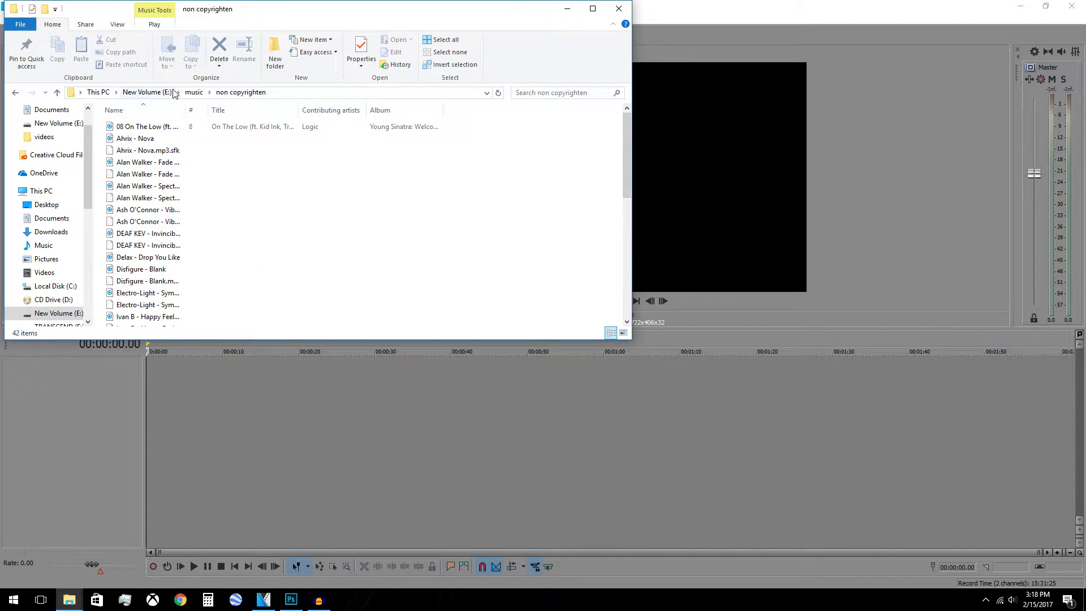
pyautogui.click(194, 92)
# Add the song WISH - NOVA & DUTCHBOY from the my music folder to the start of the VEGAS timeline and minimize the folder window
pyautogui.click(153, 139)
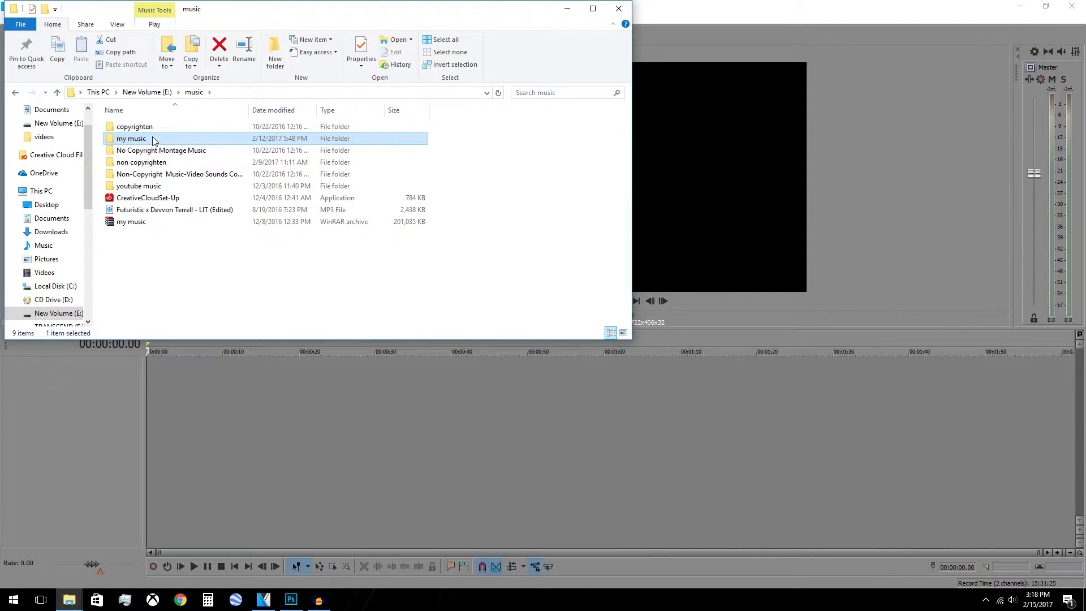
pyautogui.doubleClick(153, 139)
pyautogui.scroll(-3, 164, 249)
pyautogui.scroll(-3, 232, 269)
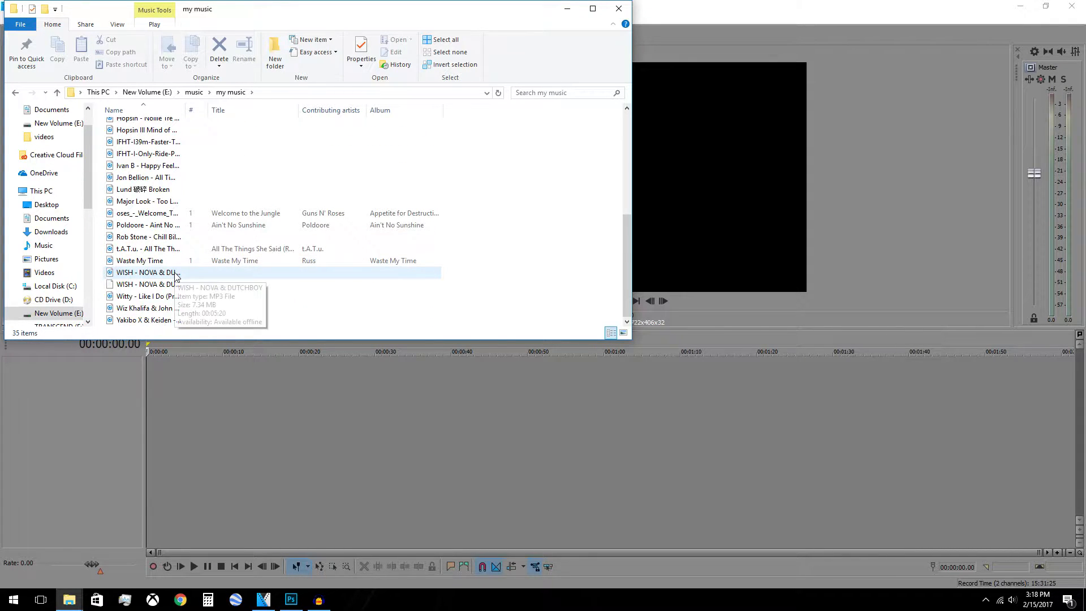
pyautogui.moveTo(175, 276); pyautogui.dragTo(149, 416)
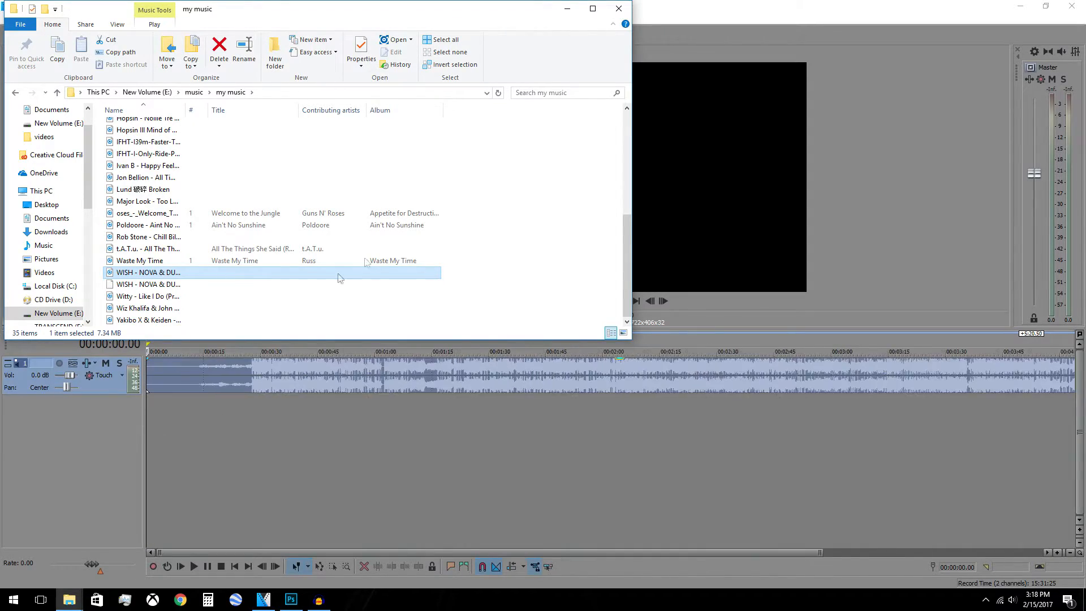
pyautogui.click(568, 14)
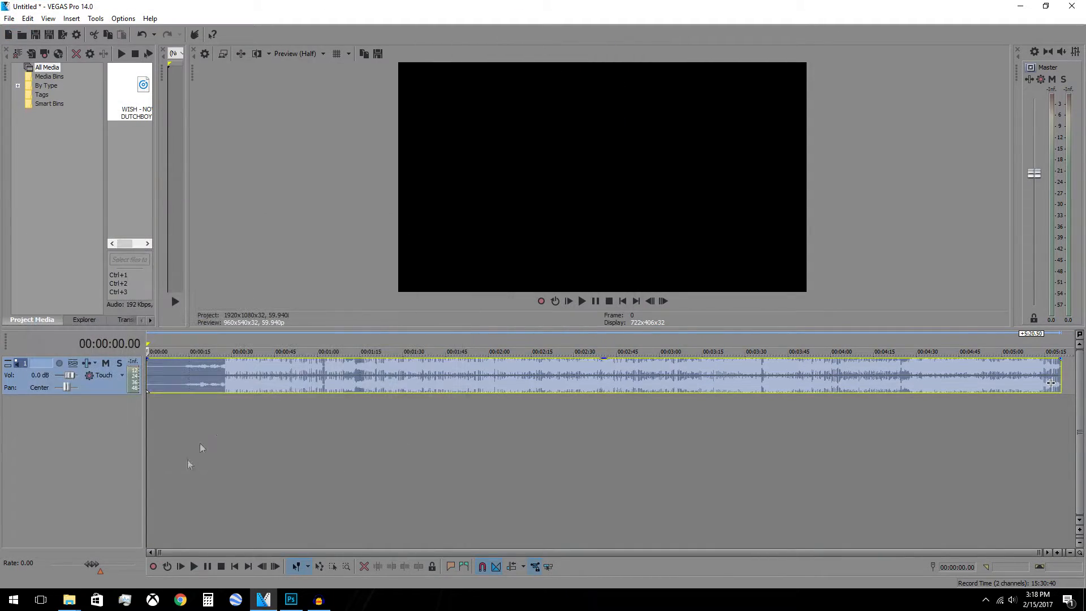
pyautogui.moveTo(79, 585)
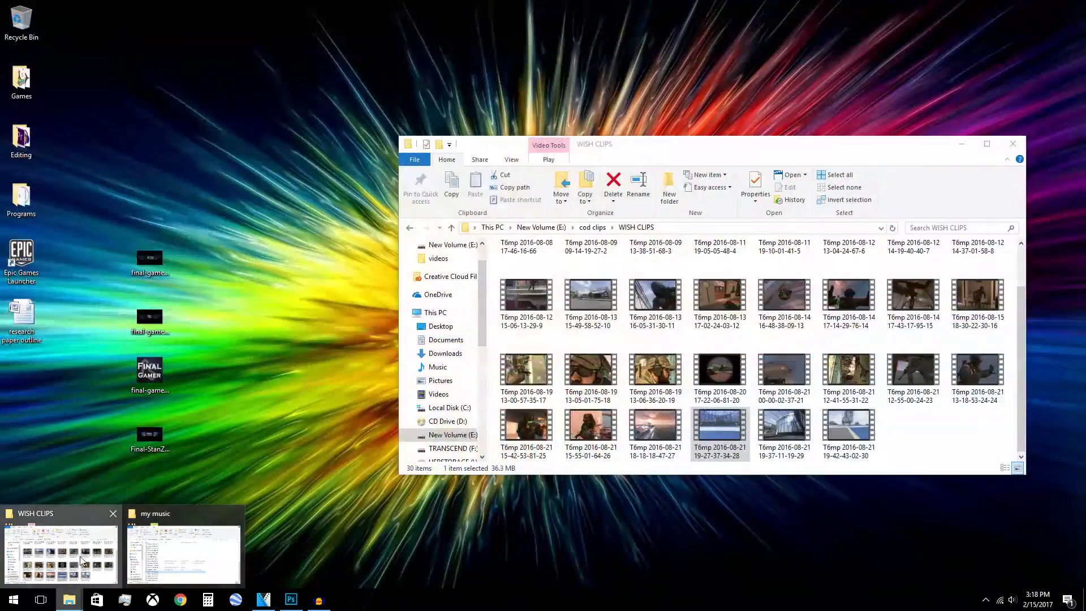
pyautogui.click(61, 554)
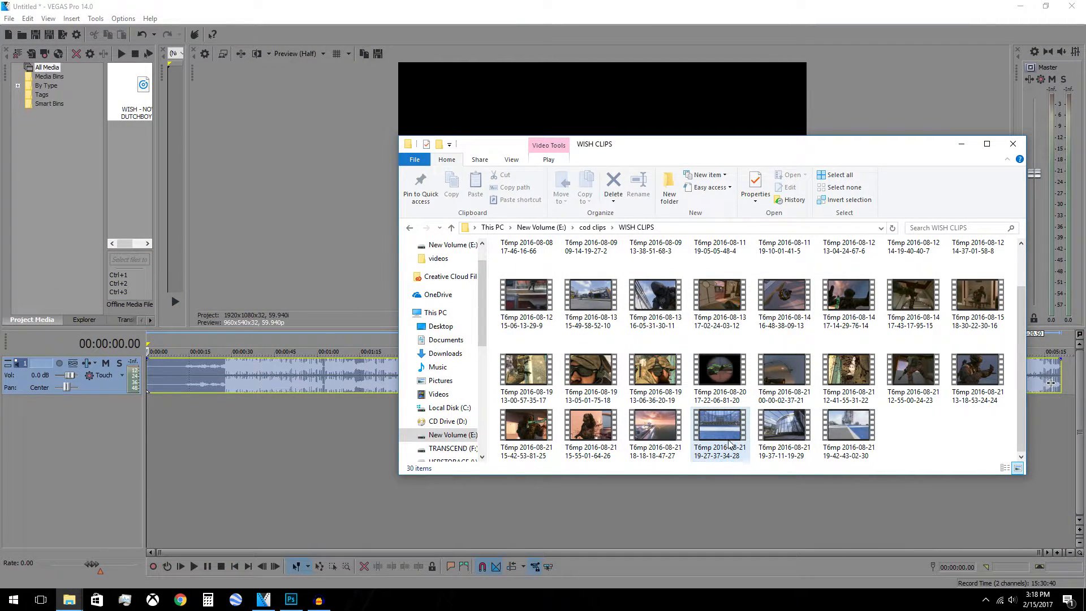
pyautogui.moveTo(841, 422); pyautogui.dragTo(190, 449)
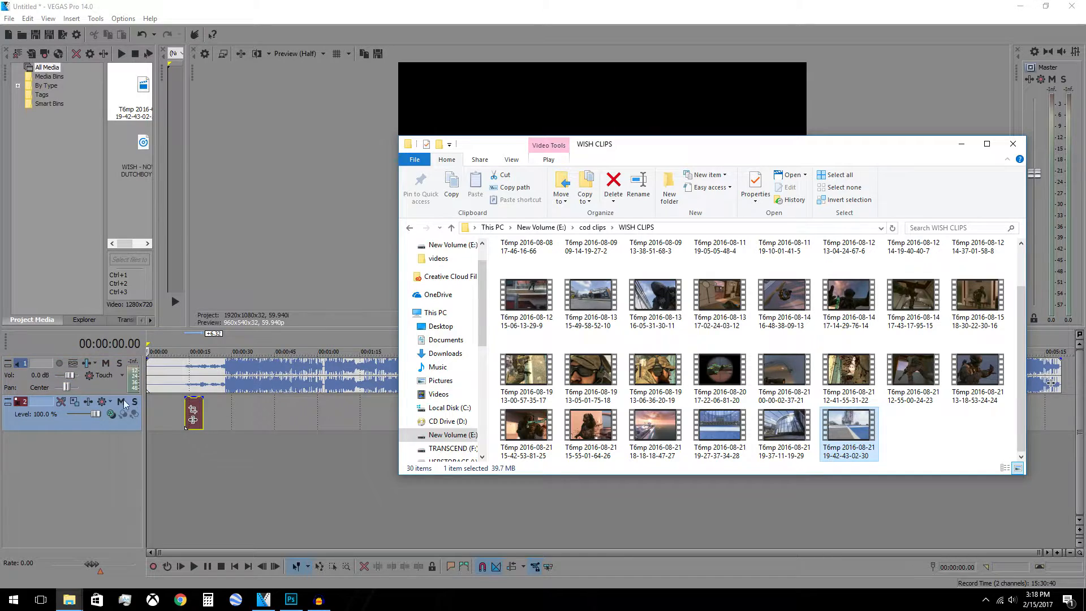
pyautogui.moveTo(115, 430); pyautogui.dragTo(104, 353)
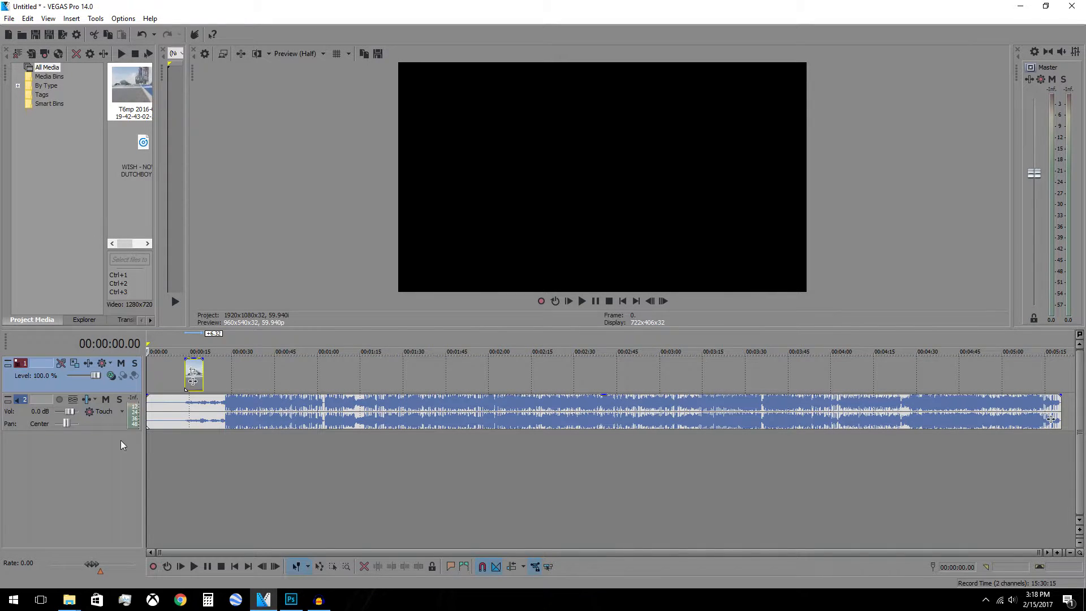
# Listen to the song from 00:00:20.01 and place a timeline marker at 00:00:26.14, shortly before the loud section begins
pyautogui.click(69, 600)
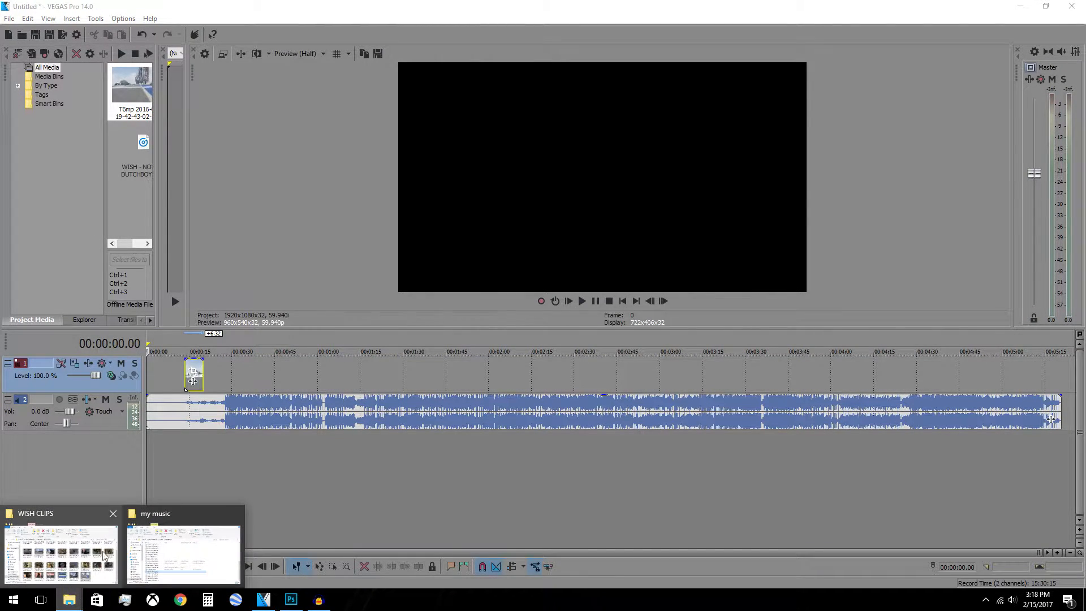
pyautogui.click(207, 438)
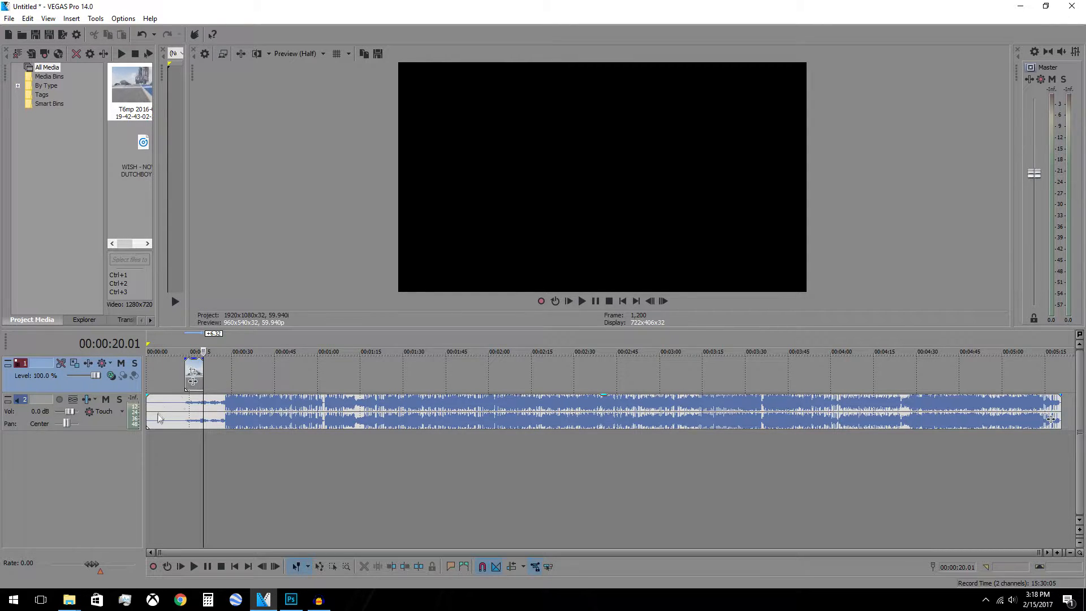
pyautogui.scroll(8, 239, 432)
pyautogui.press('space')
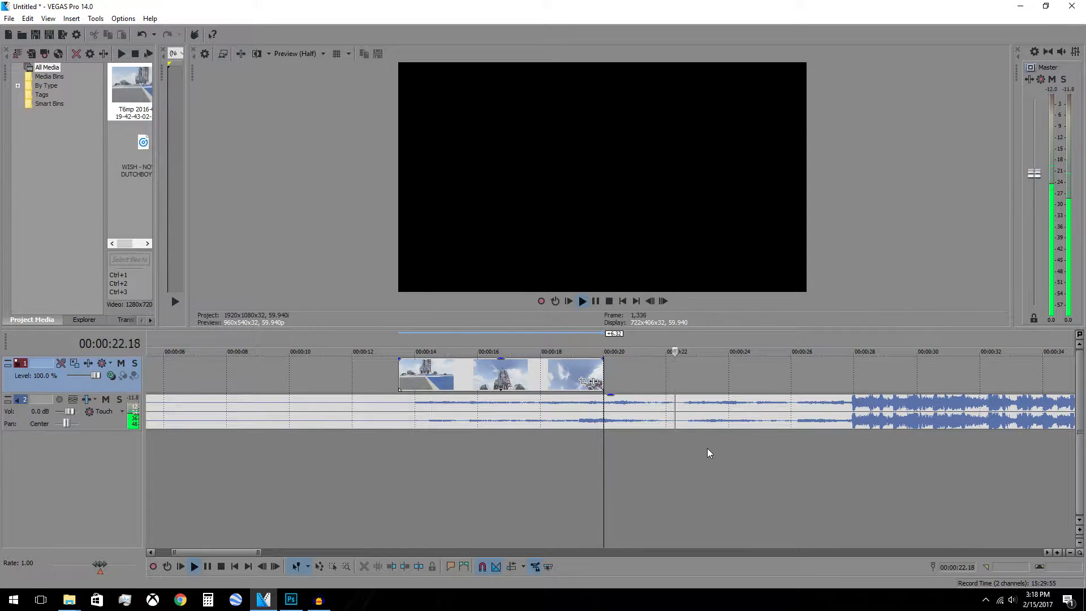
pyautogui.scroll(2, 704, 443)
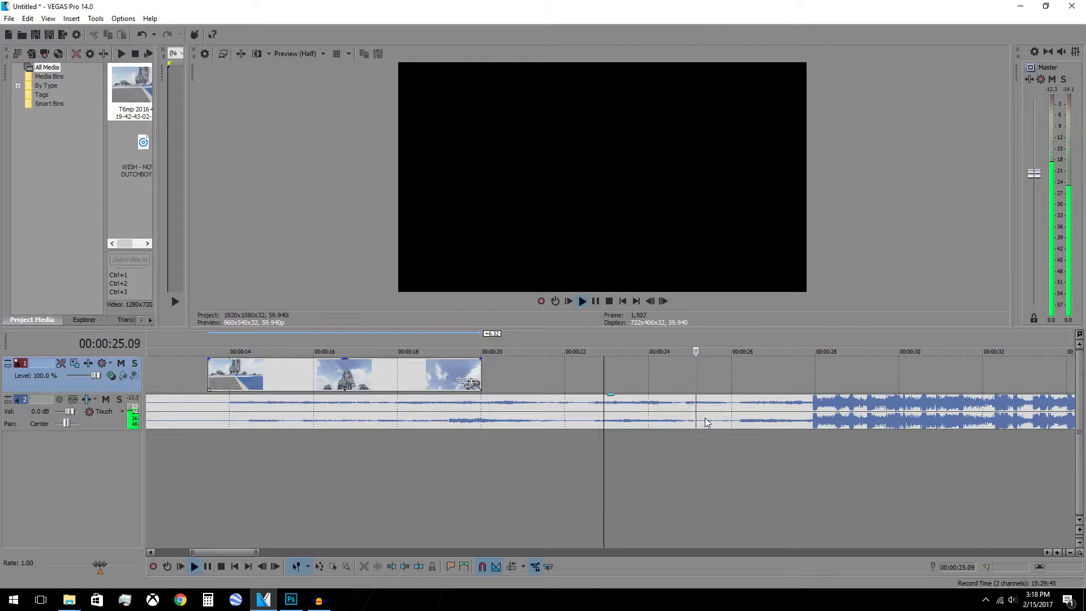
pyautogui.press('space')
pyautogui.scroll(2, 597, 414)
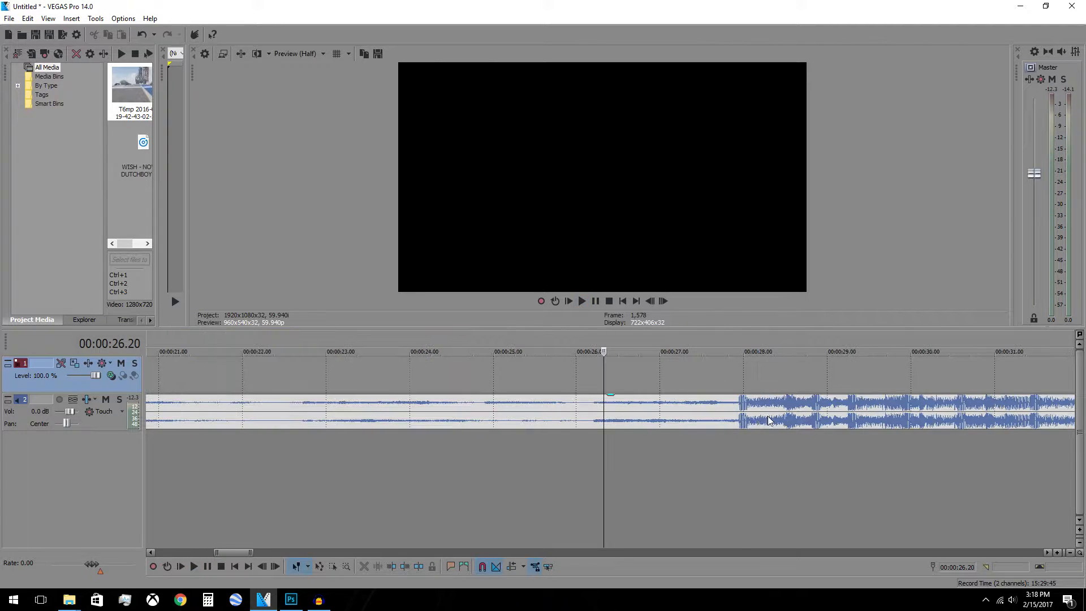
pyautogui.click(595, 404)
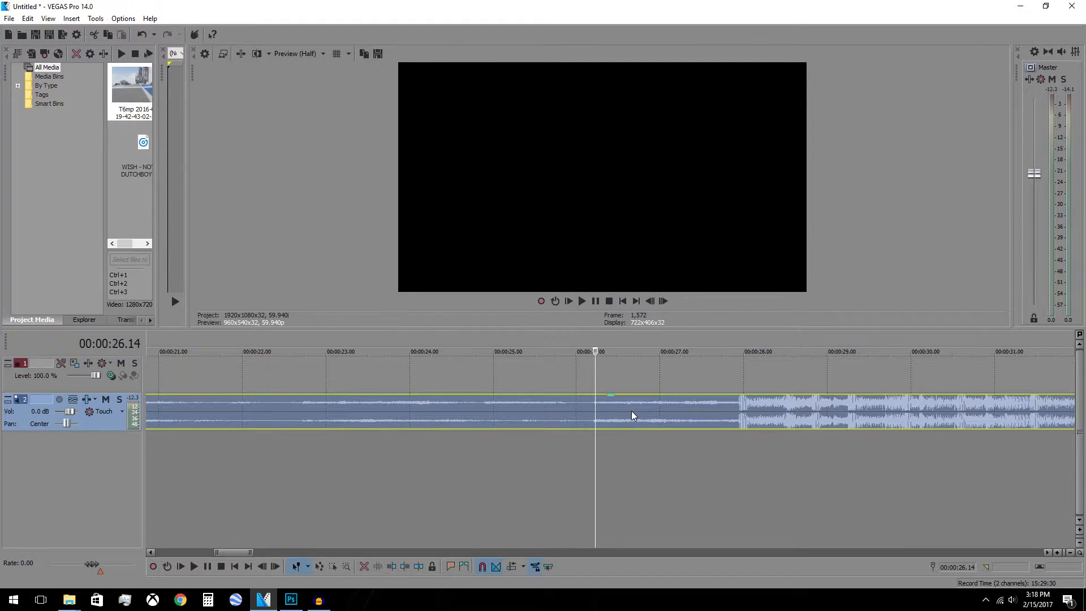
pyautogui.press('m')
pyautogui.press('Return')
pyautogui.press('space')
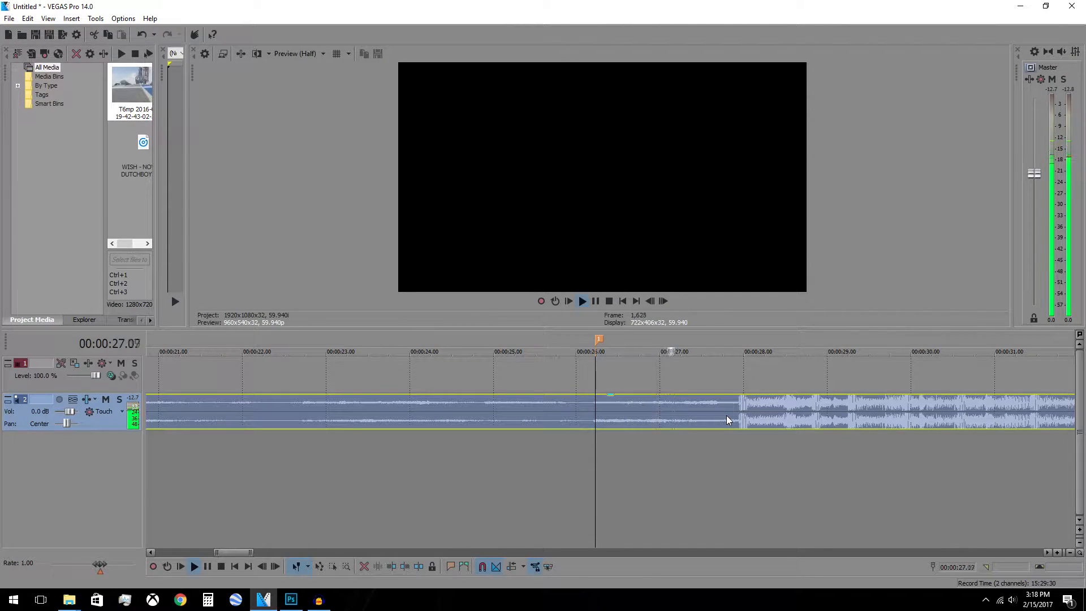
# Place a second timeline marker at 00:00:27.41, just before the loud section of the song
pyautogui.press('Return')
pyautogui.click(717, 402)
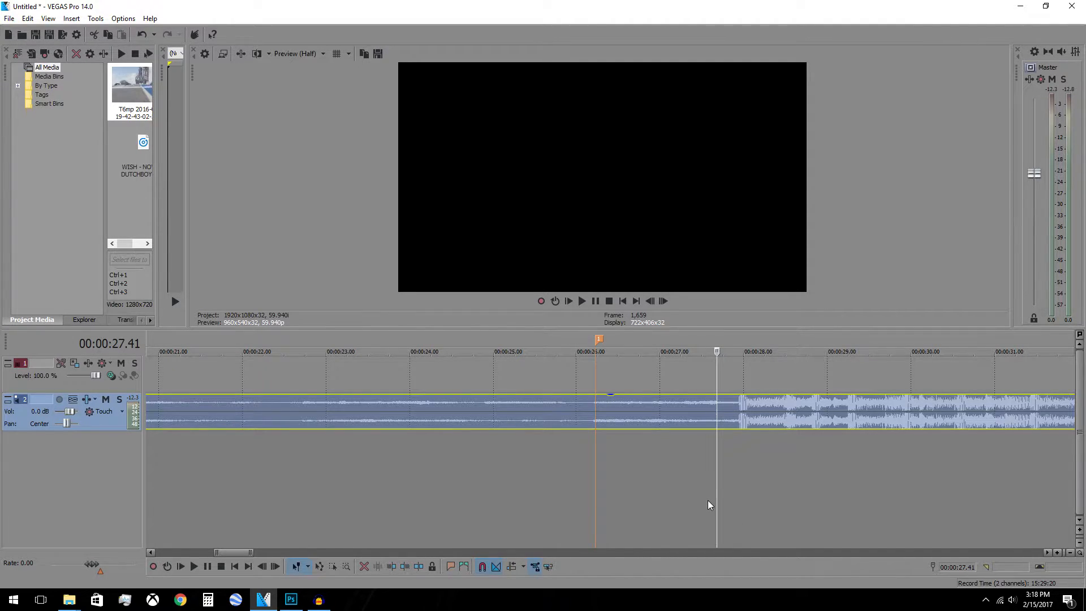
pyautogui.press('m')
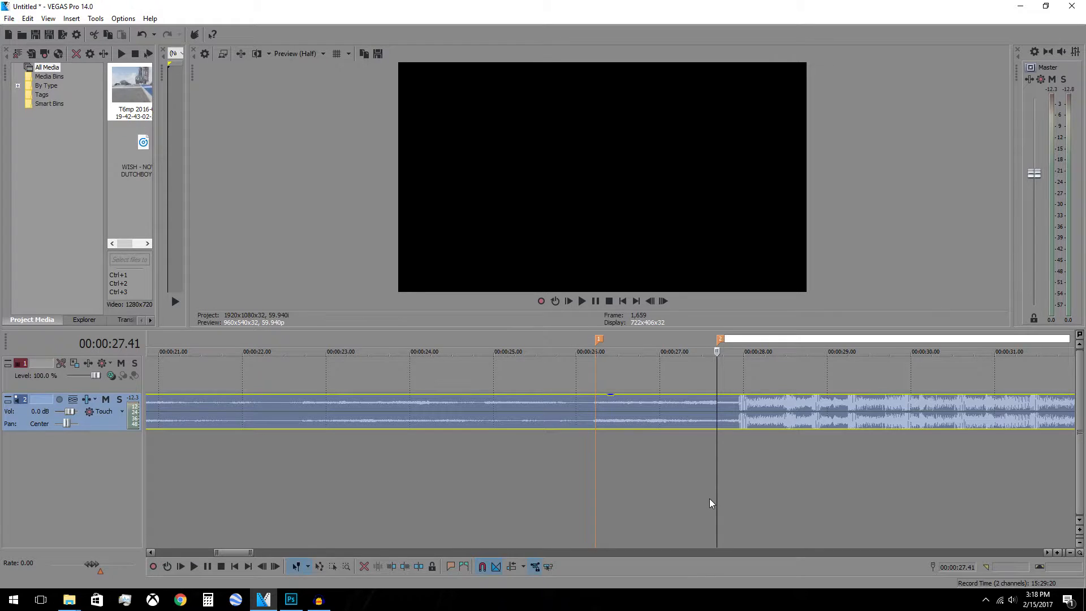
pyautogui.press('Return')
# Move the video clip so it starts at marker 1 and shorten its end by 4.04 seconds
pyautogui.scroll(-3, 611, 408)
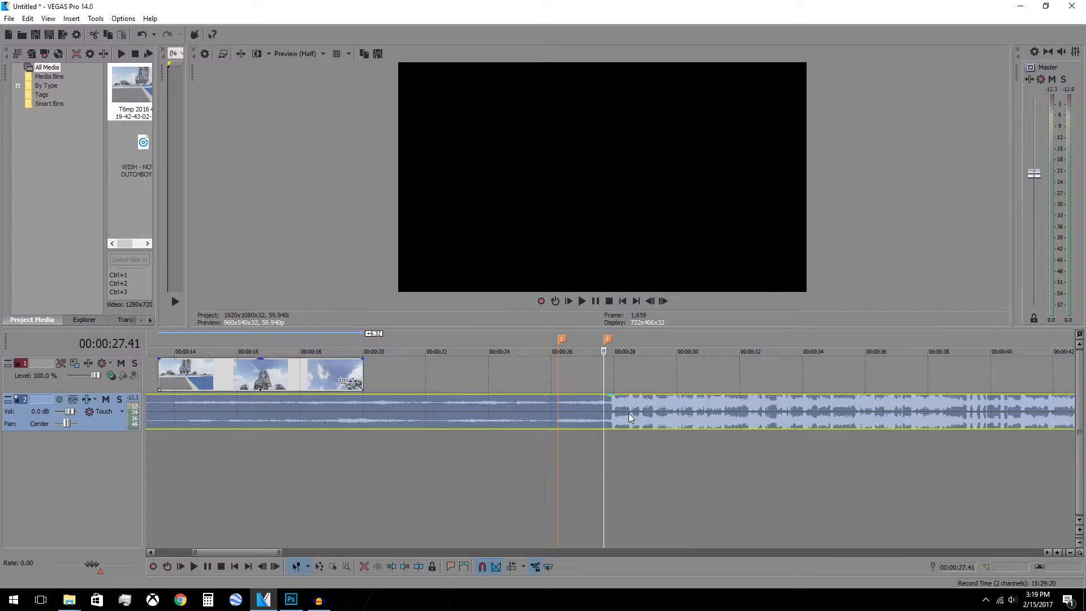
pyautogui.moveTo(233, 365); pyautogui.dragTo(353, 365)
pyautogui.moveTo(277, 378); pyautogui.dragTo(898, 375)
pyautogui.moveTo(833, 370); pyautogui.dragTo(705, 375)
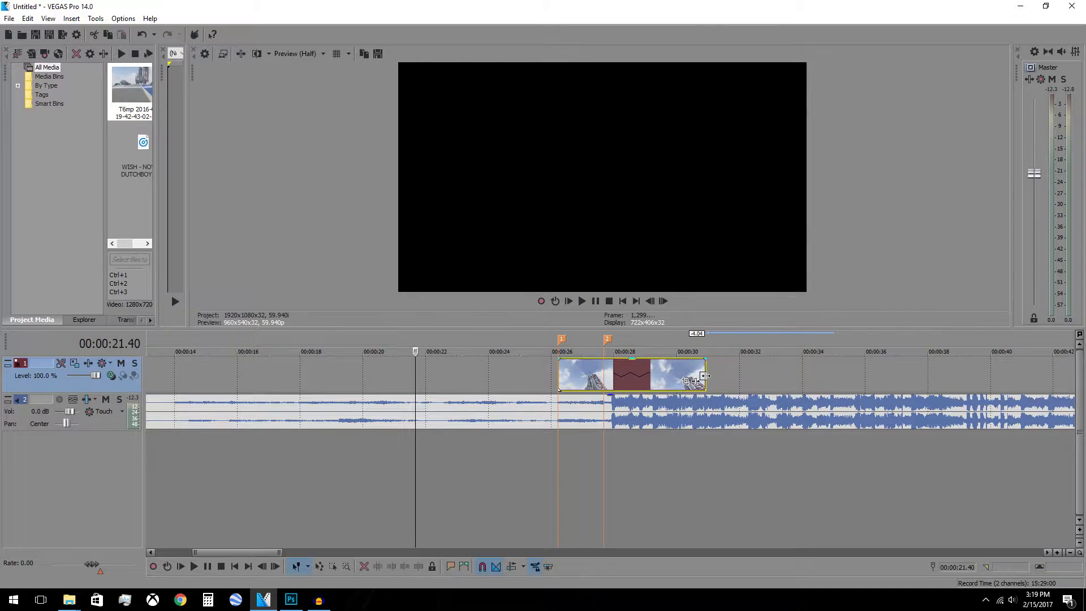
# Play the clip with the song from marker 1 to check the timing
pyautogui.click(566, 380)
pyautogui.press('space')
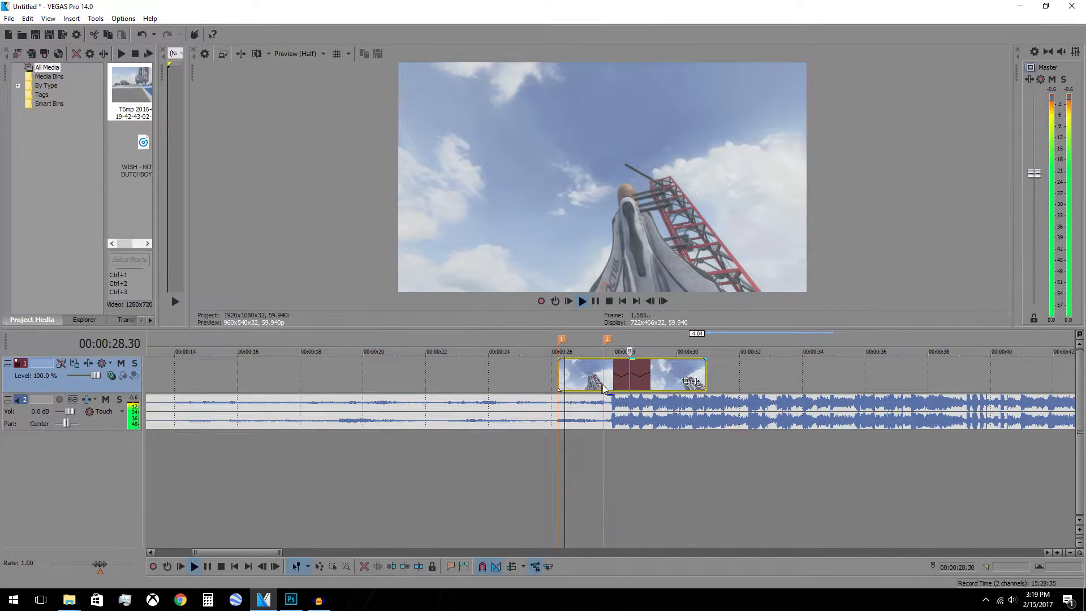
pyautogui.press('Return')
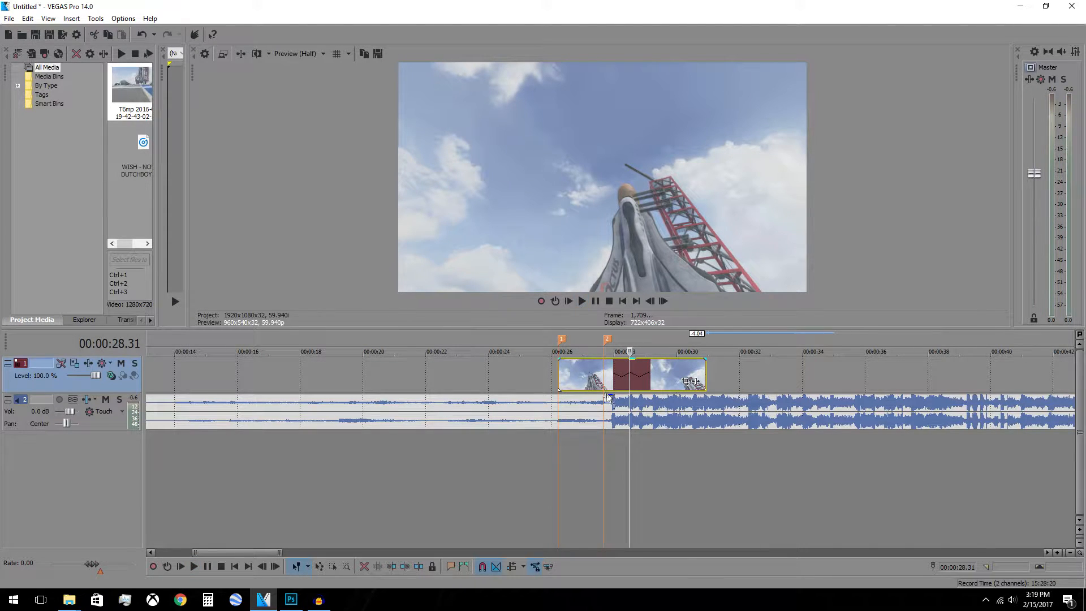
pyautogui.click(557, 383)
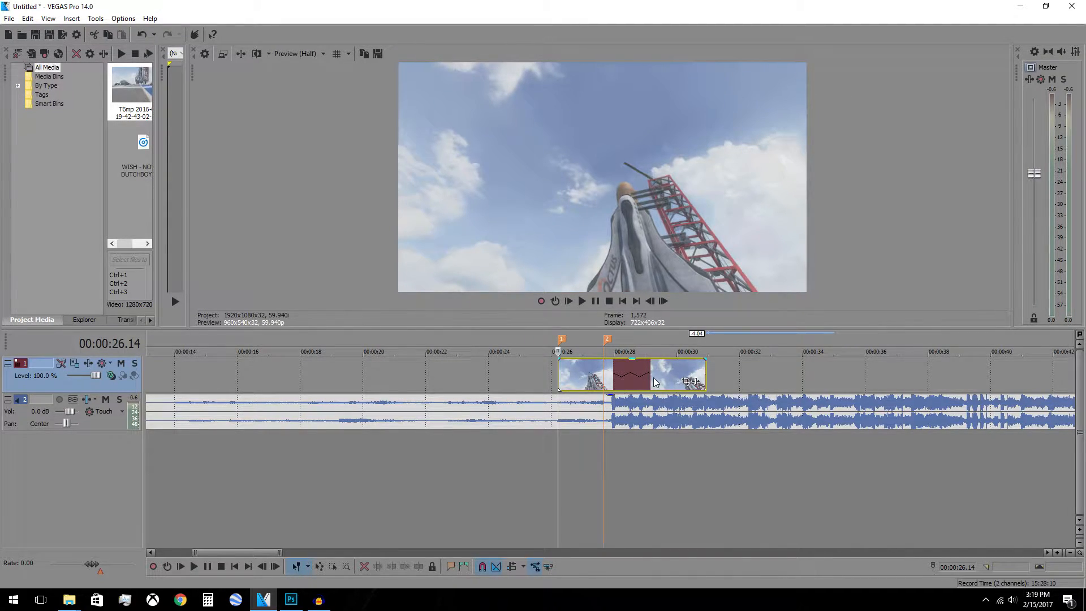
pyautogui.press('space')
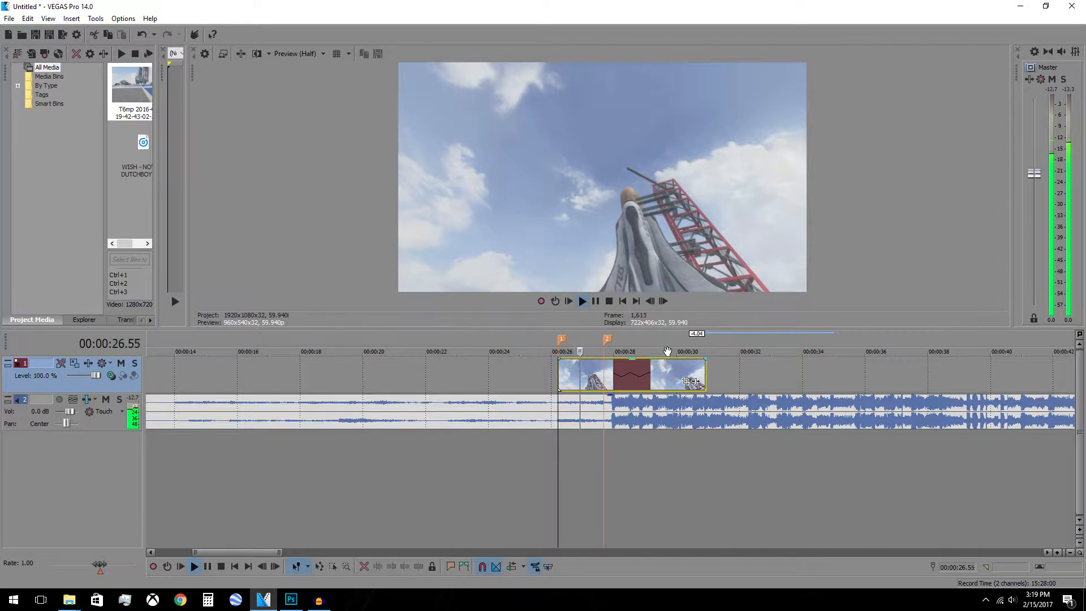
pyautogui.press('space')
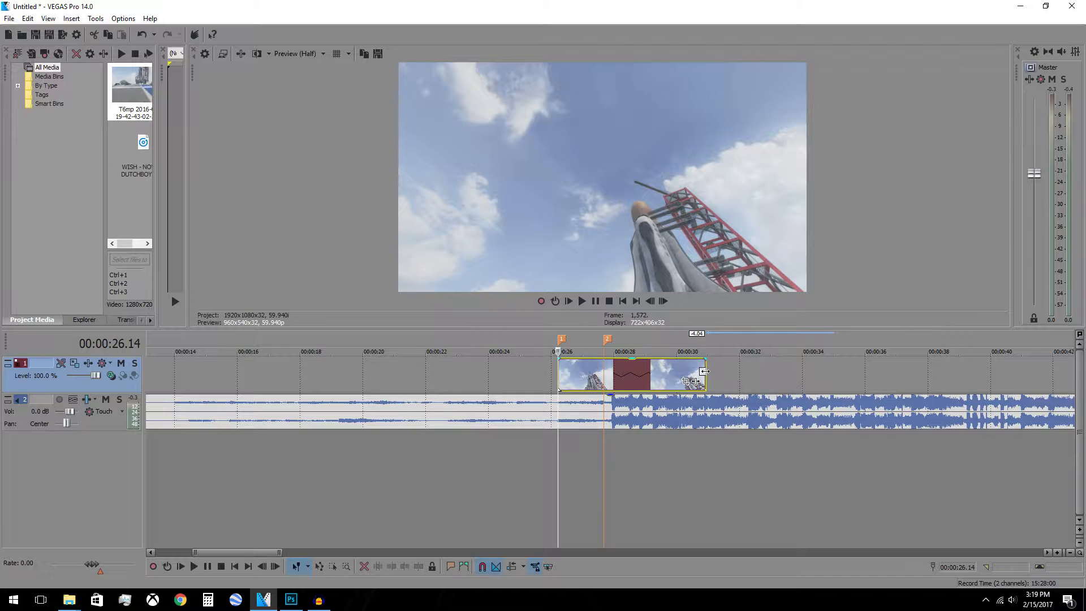
# Trim the clip's end to marker 2 and set the clip to Disable Resample
pyautogui.moveTo(705, 376); pyautogui.dragTo(608, 380)
pyautogui.rightClick(566, 369)
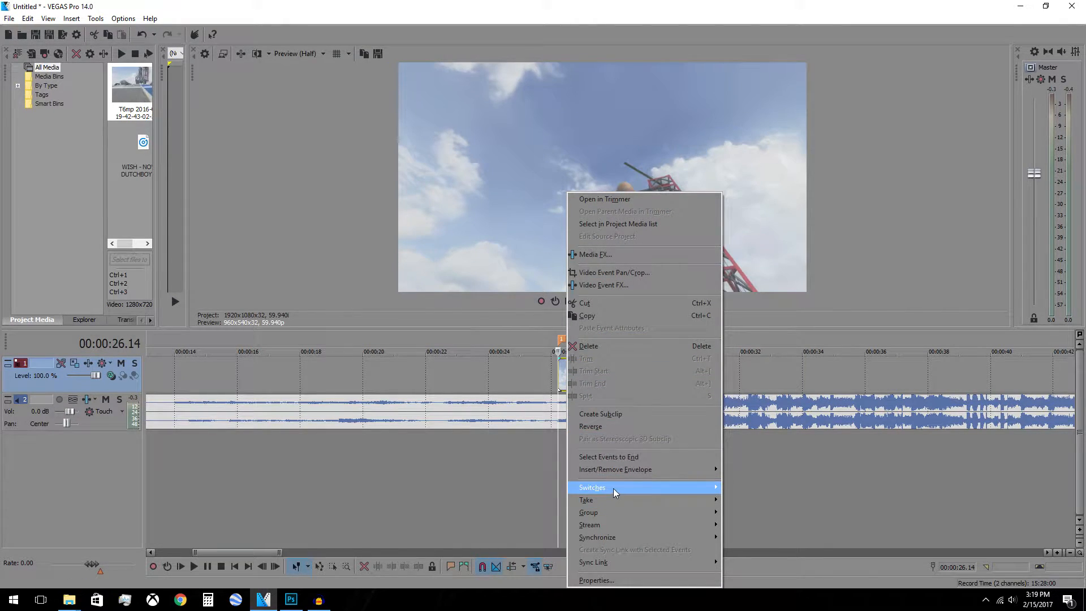
pyautogui.moveTo(616, 489)
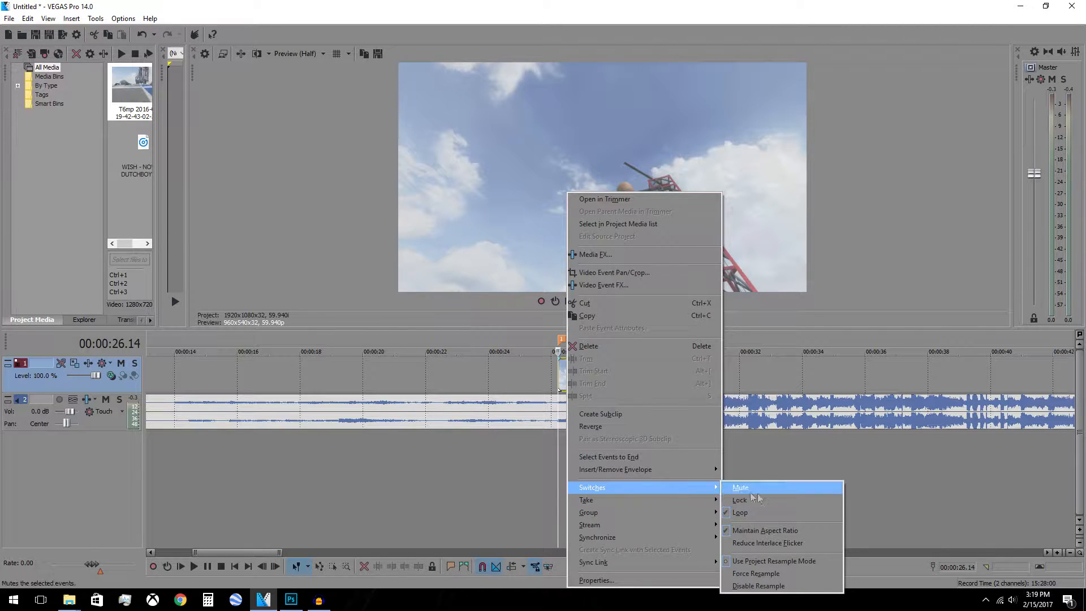
pyautogui.click(775, 588)
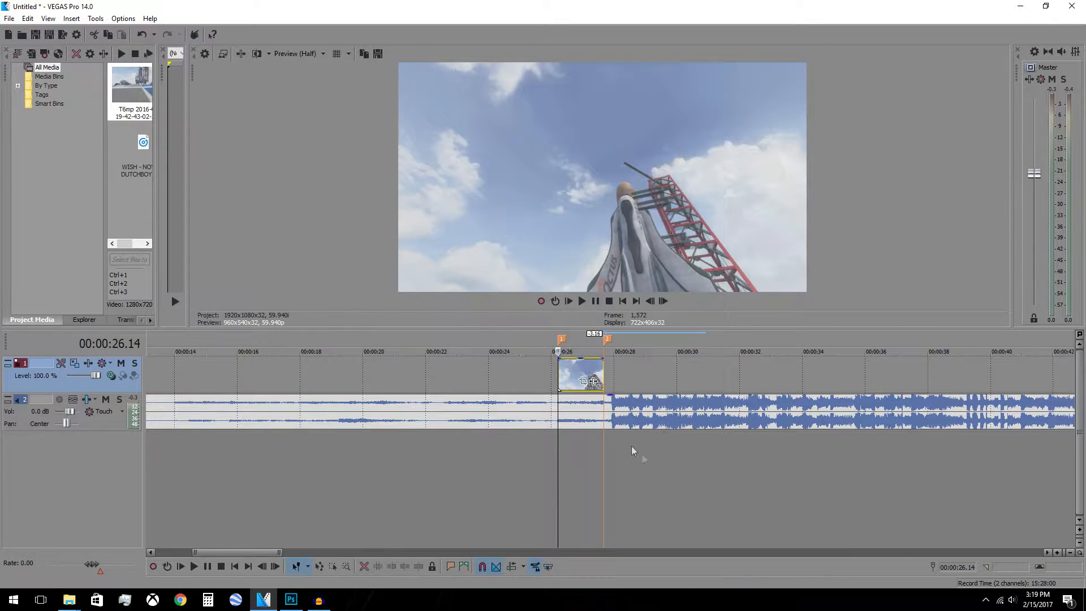
# Insert a velocity envelope on the clip and add points at 00:00:26.48 and 00:00:27.17
pyautogui.rightClick(573, 368)
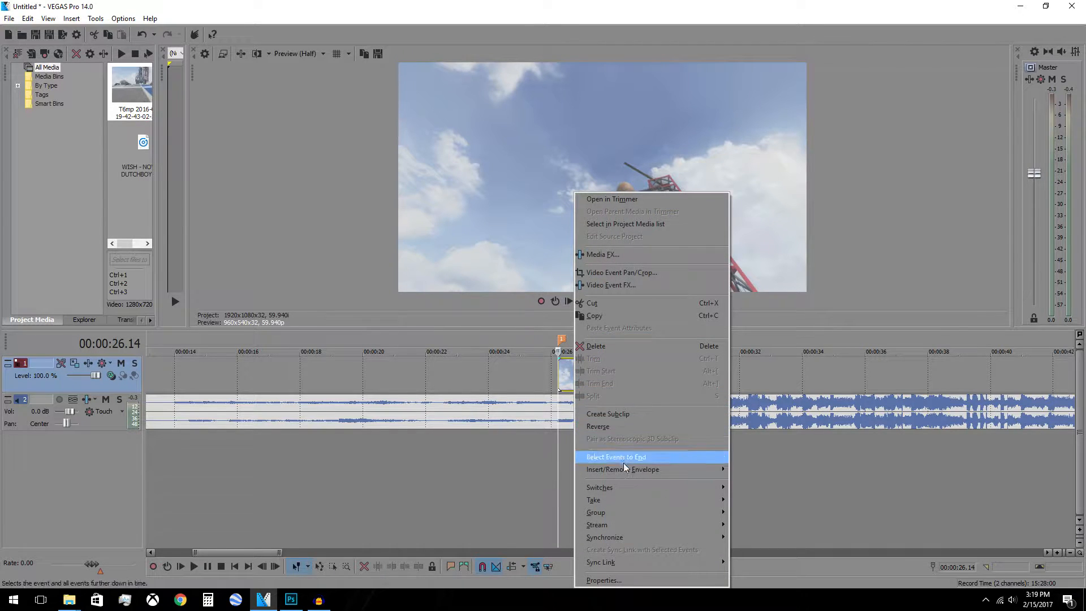
pyautogui.moveTo(637, 471)
pyautogui.click(741, 473)
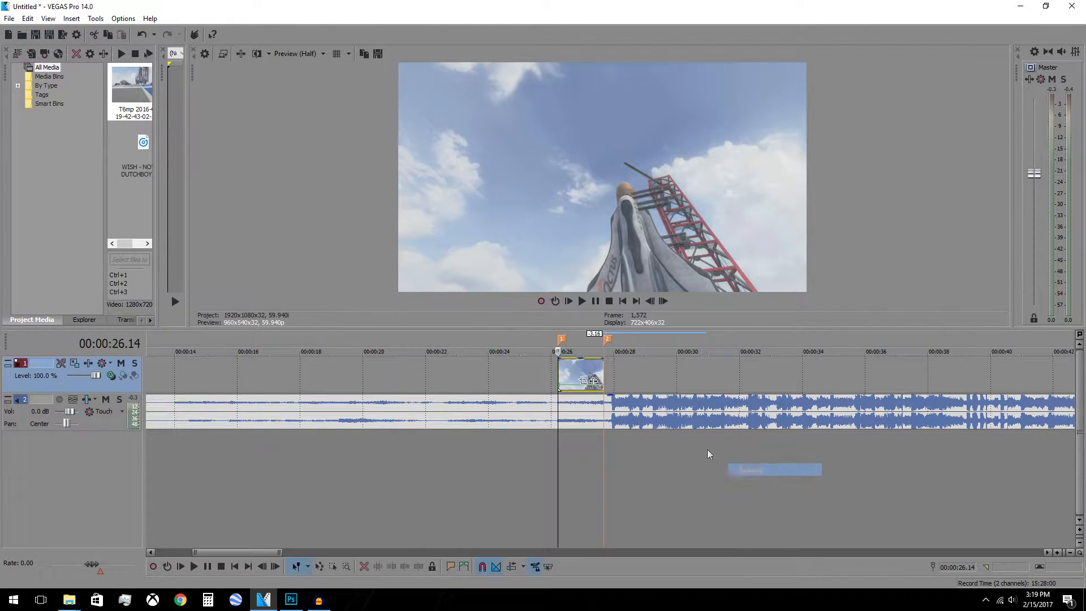
pyautogui.scroll(8, 581, 368)
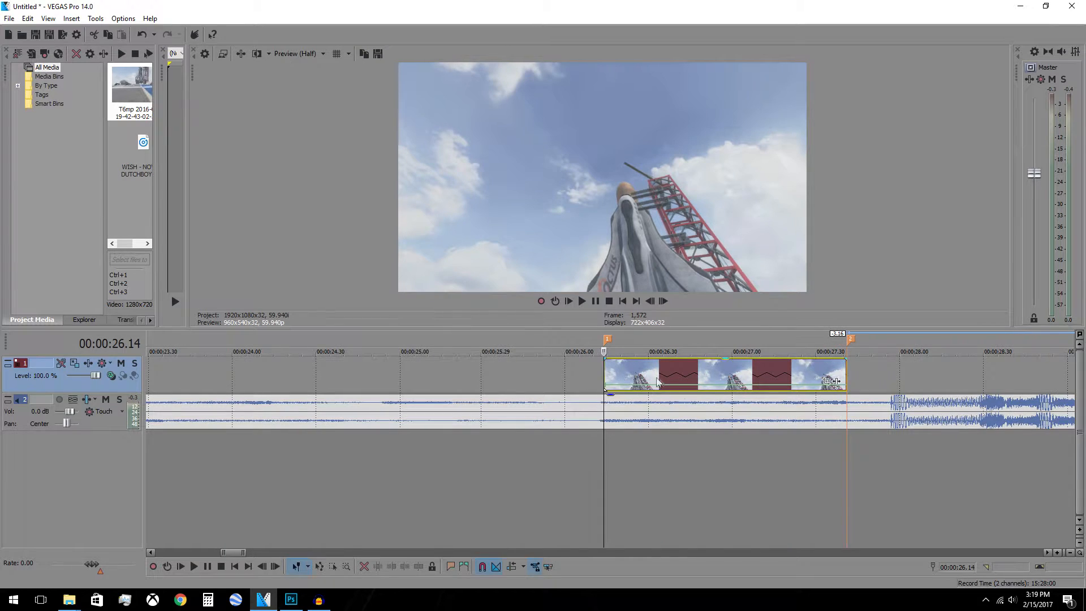
pyautogui.doubleClick(701, 386)
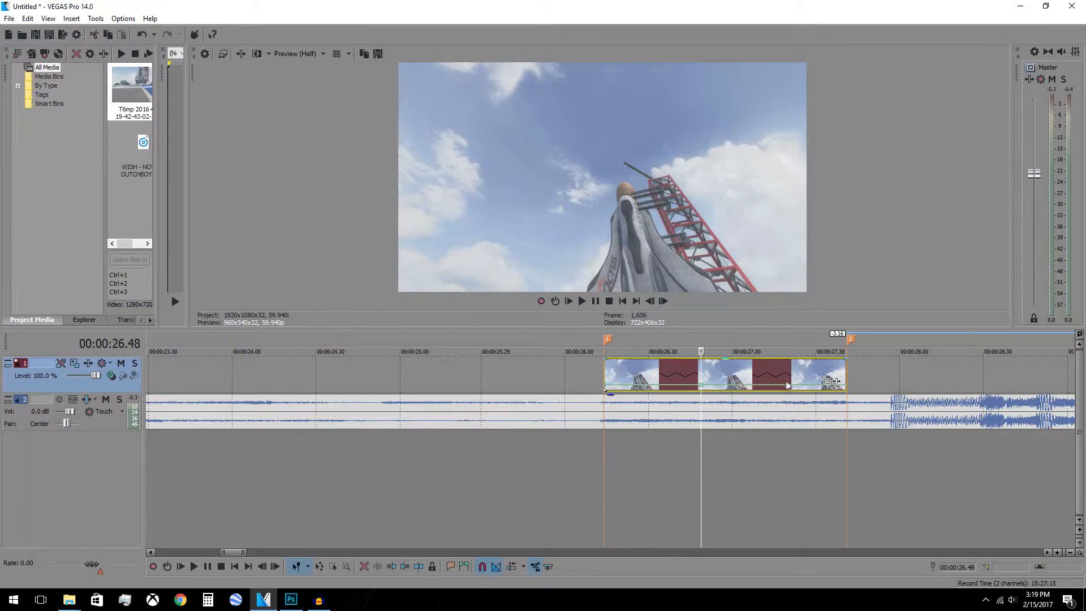
pyautogui.doubleClick(780, 385)
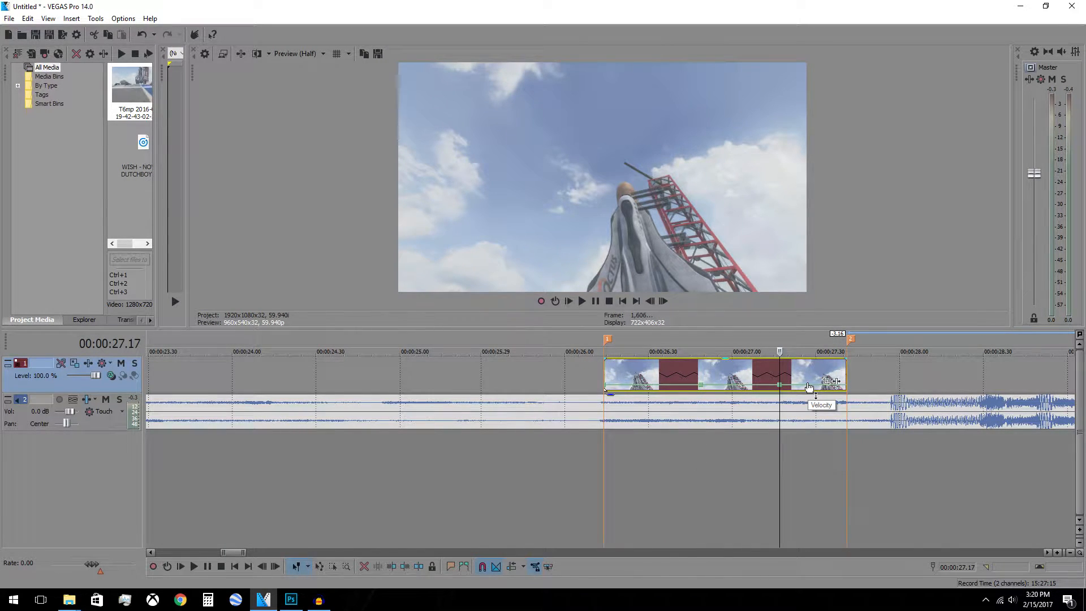
# Raise the velocity envelope's end point at marker 2 and set the last segment to Slow Fade
pyautogui.click(807, 387)
pyautogui.moveTo(809, 387); pyautogui.dragTo(847, 369)
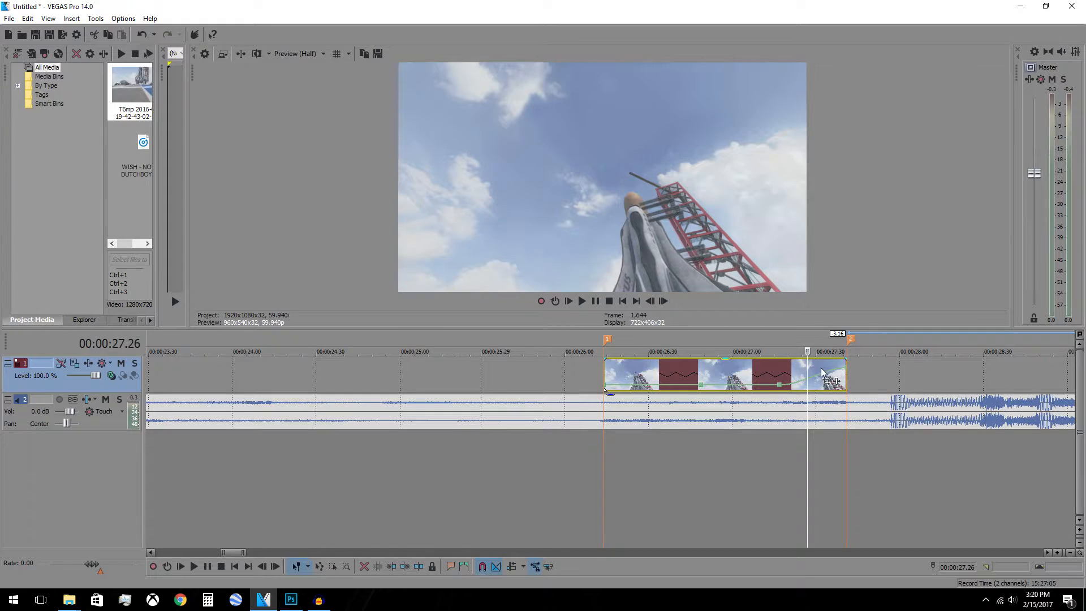
pyautogui.rightClick(821, 371)
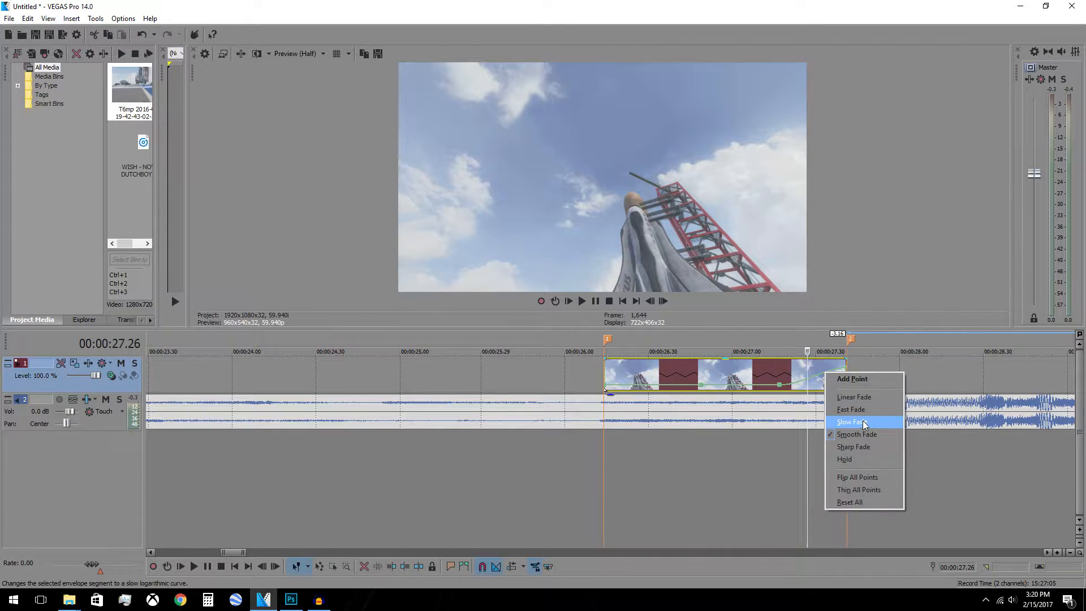
pyautogui.click(863, 420)
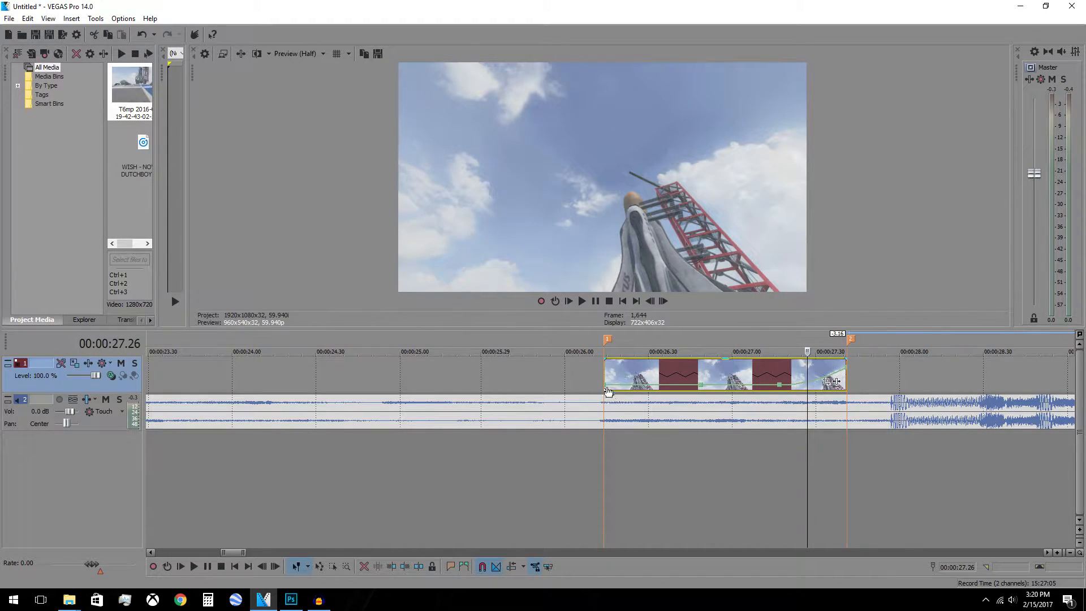
# Raise the clip's starting velocity at 00:00:26.14 to about 640% and set the first envelope segment to Fast Fade
pyautogui.moveTo(605, 385); pyautogui.dragTo(603, 372)
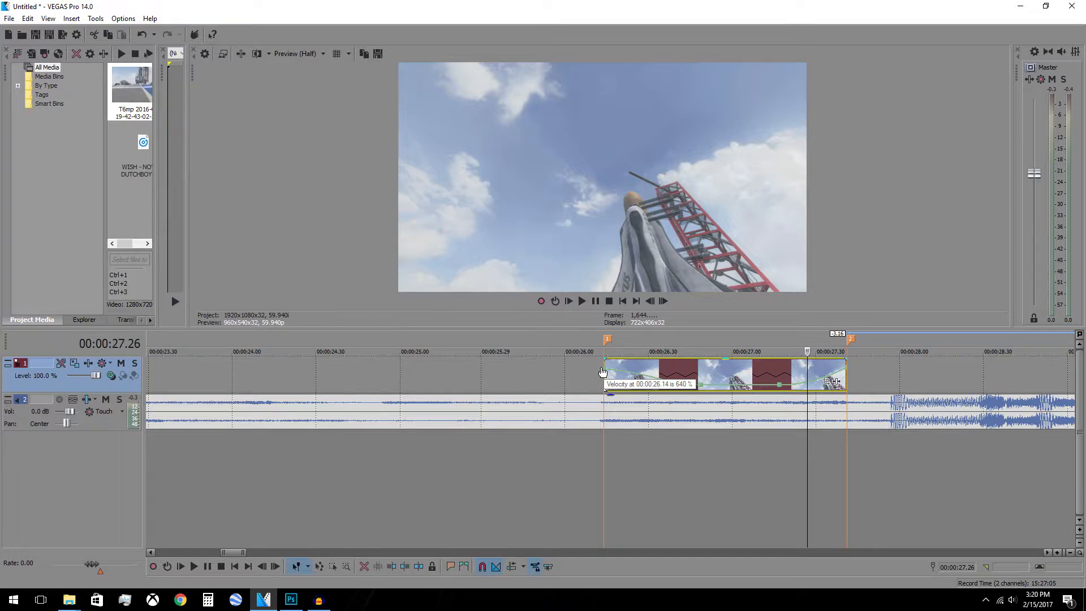
pyautogui.rightClick(637, 375)
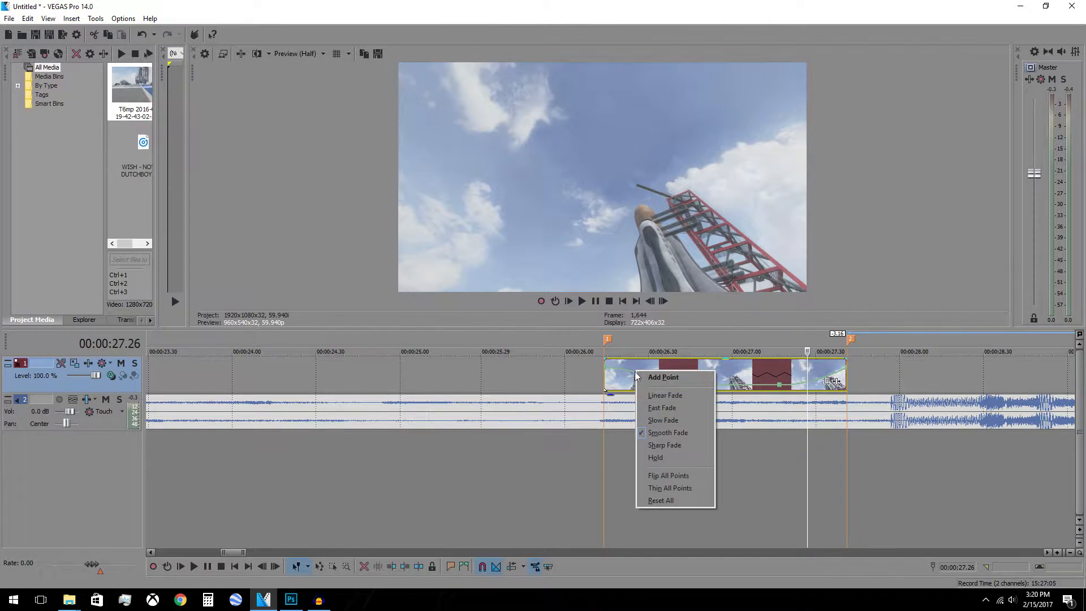
pyautogui.click(652, 409)
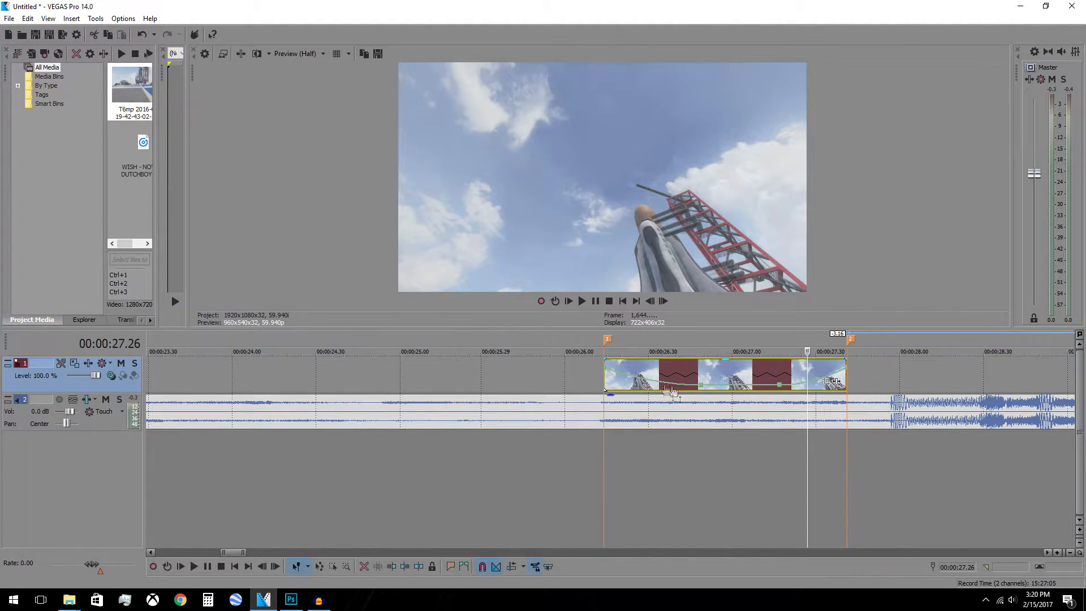
pyautogui.moveTo(731, 388)
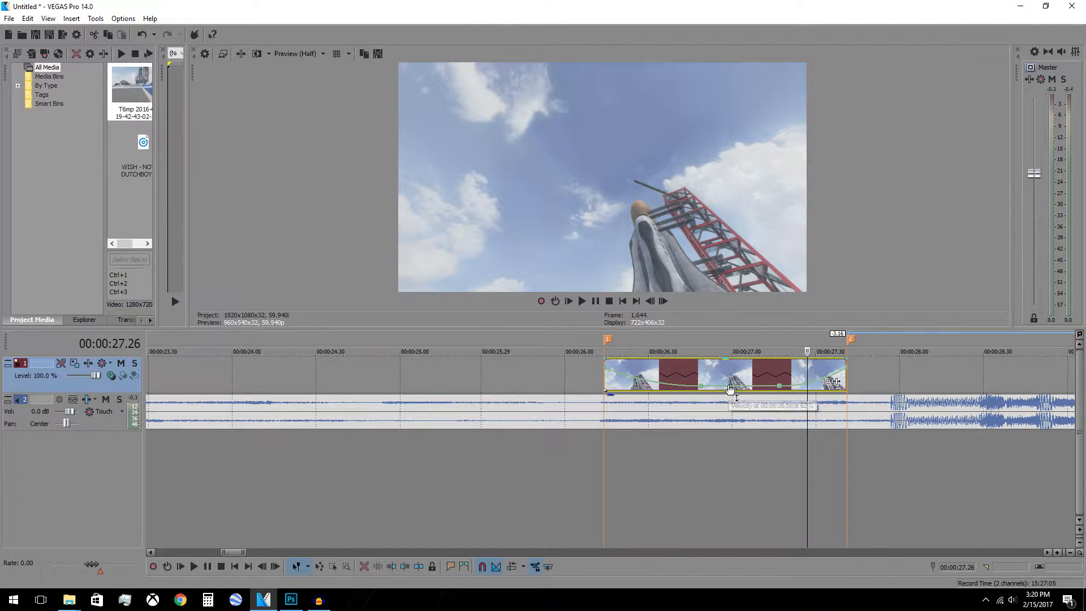
# Play the clip repeatedly from 00:00:26.14 to review the velocity changes against the song
pyautogui.press('space')
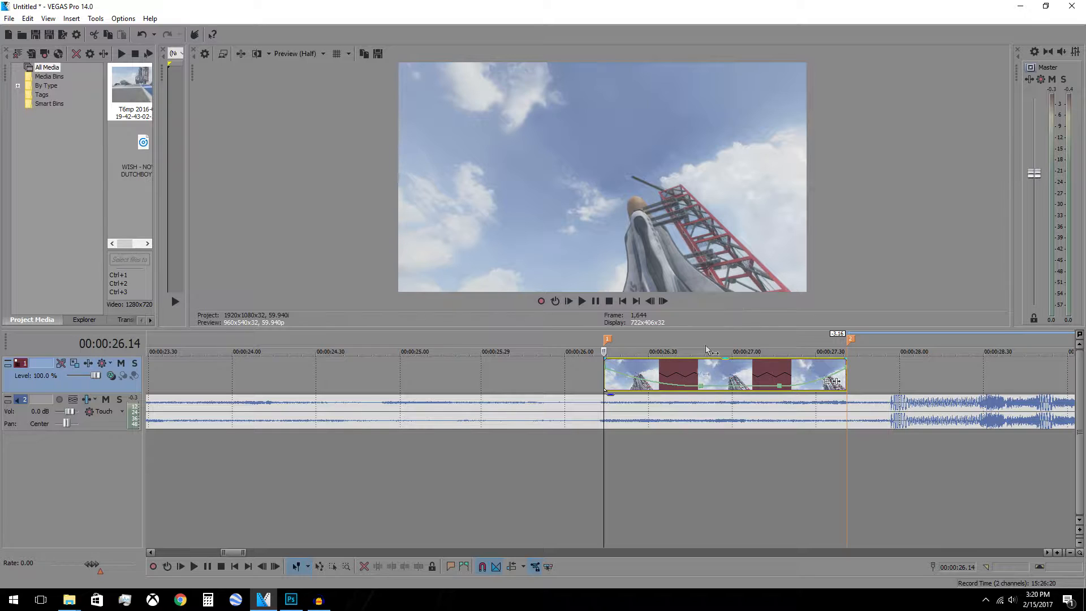
pyautogui.press('space')
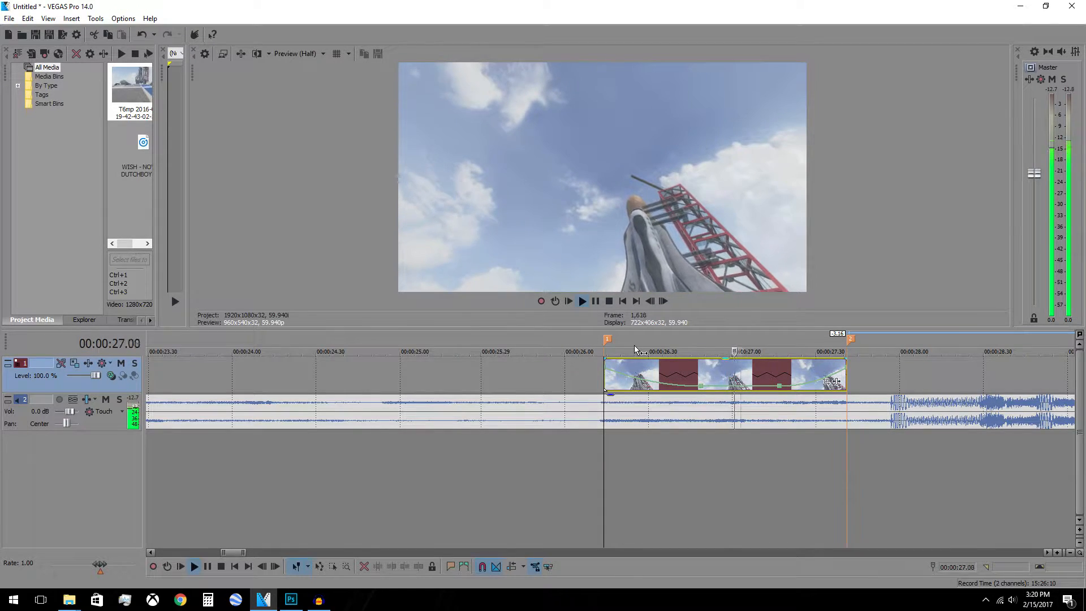
pyautogui.press('space')
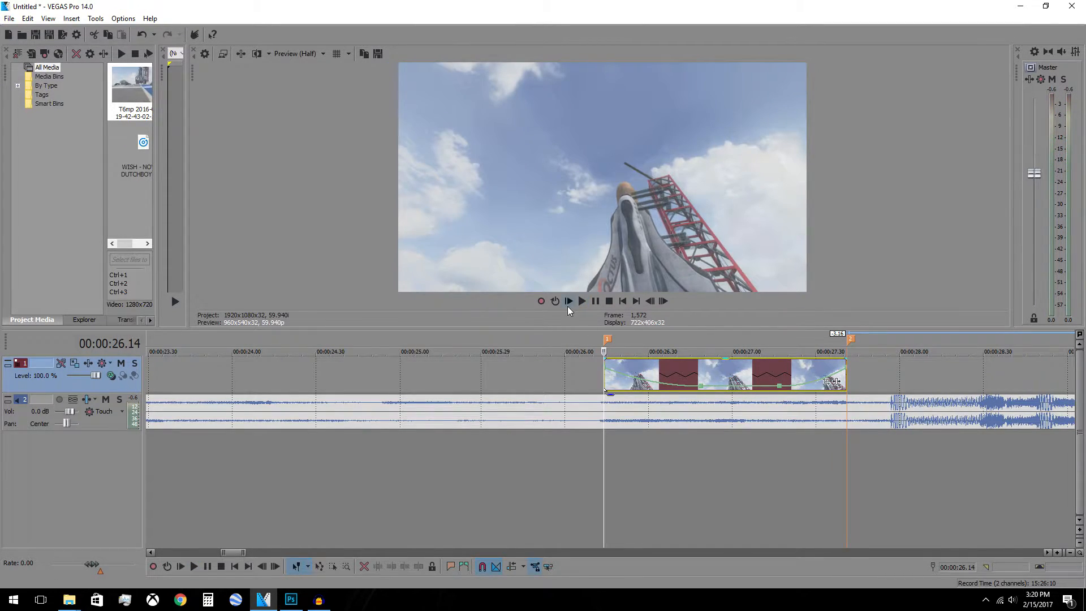
pyautogui.press('space')
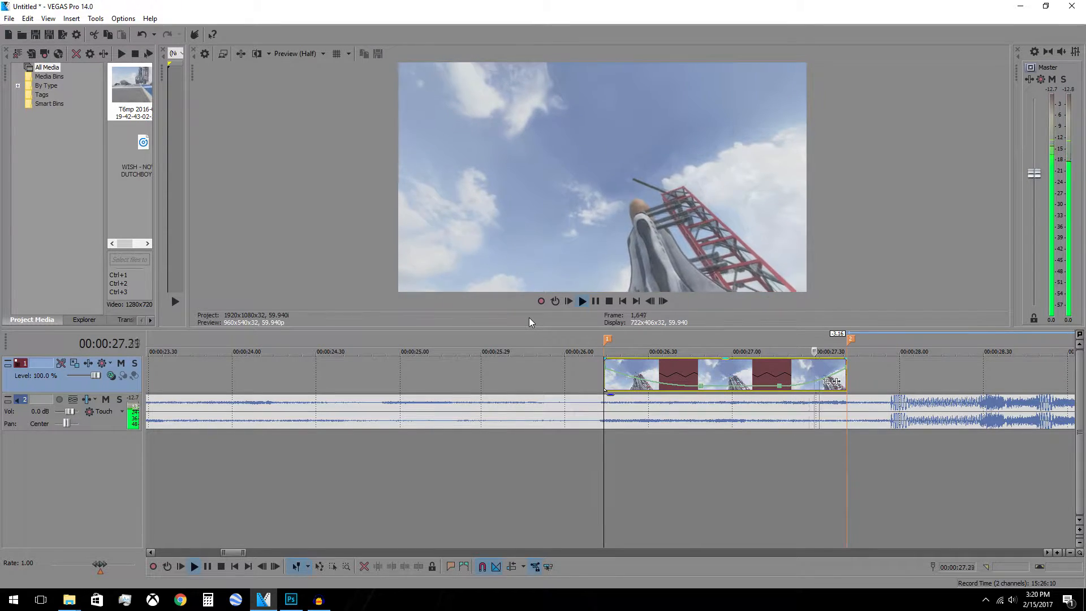
pyautogui.press('space')
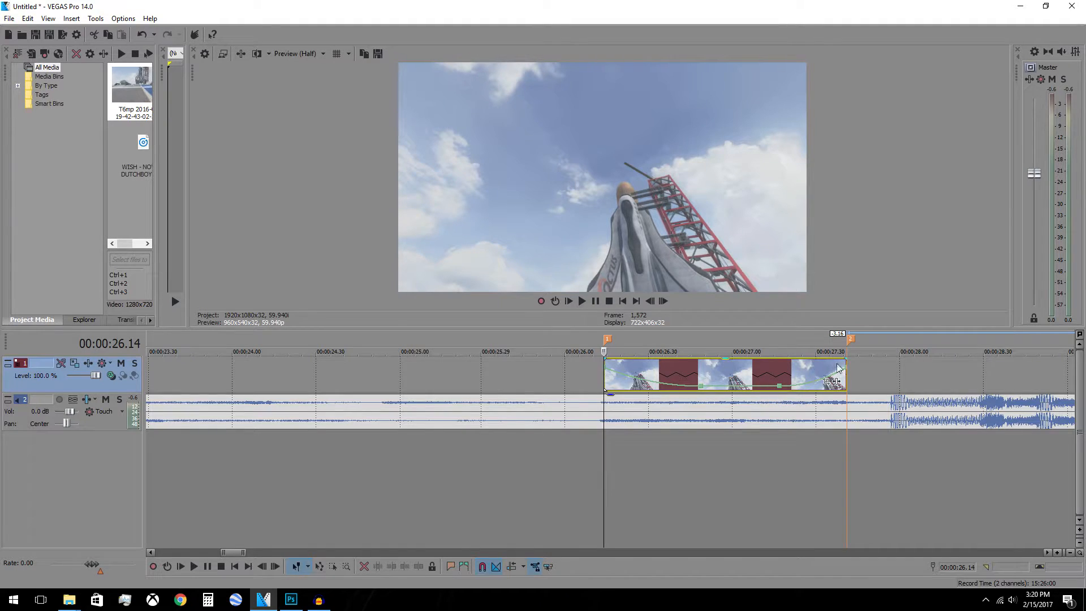
# Place a third timeline marker at 00:00:27.57, where the loud section of the song begins
pyautogui.click(889, 405)
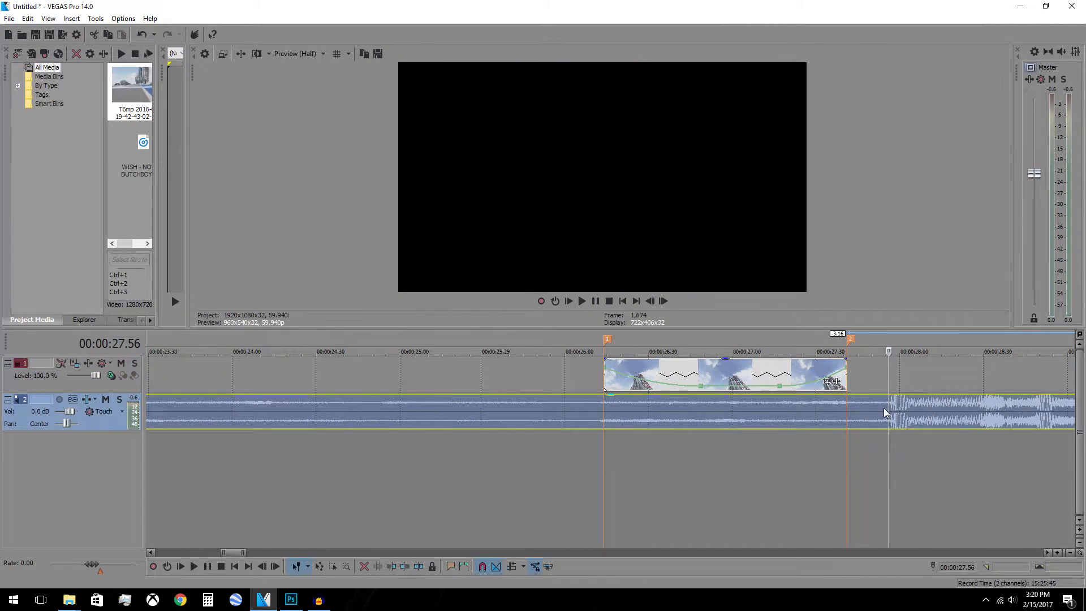
pyautogui.scroll(5, 883, 409)
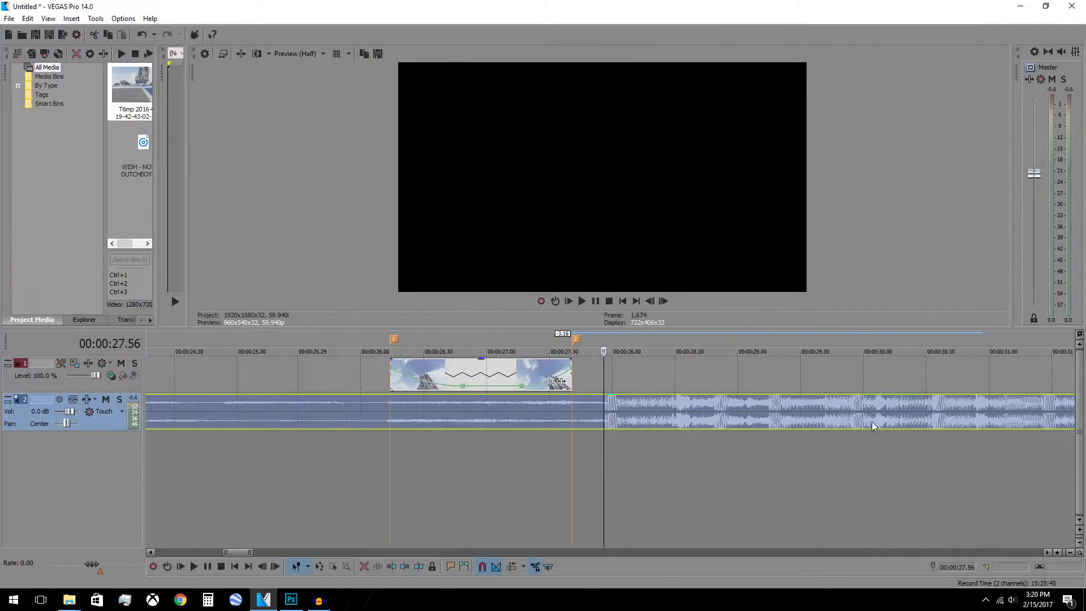
pyautogui.click(622, 402)
pyautogui.press('m')
# Play the song from the third marker and look for the next beat around 00:00:28.50 in the waveform
pyautogui.scroll(-4, 645, 402)
pyautogui.scroll(-6, 792, 417)
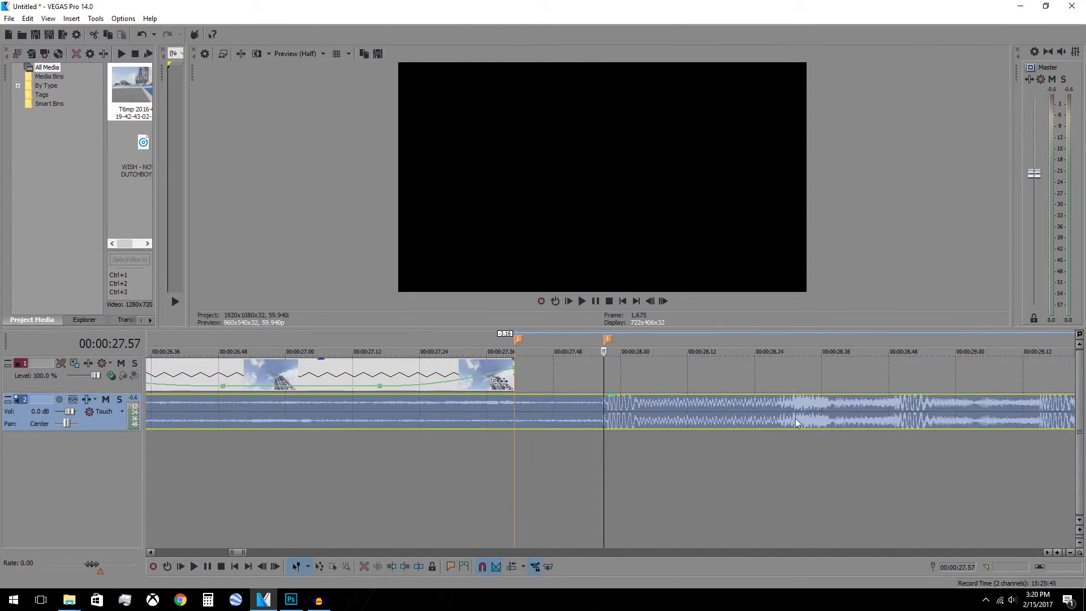
pyautogui.scroll(2, 770, 420)
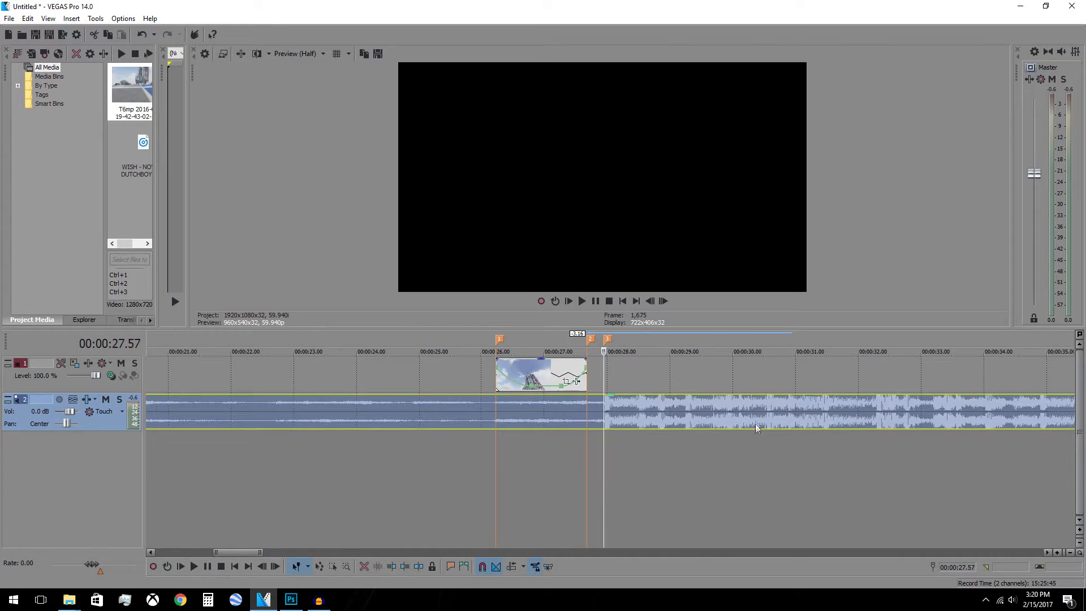
pyautogui.press('space')
pyautogui.press('Return')
pyautogui.click(663, 403)
pyautogui.scroll(4, 663, 402)
pyautogui.click(588, 403)
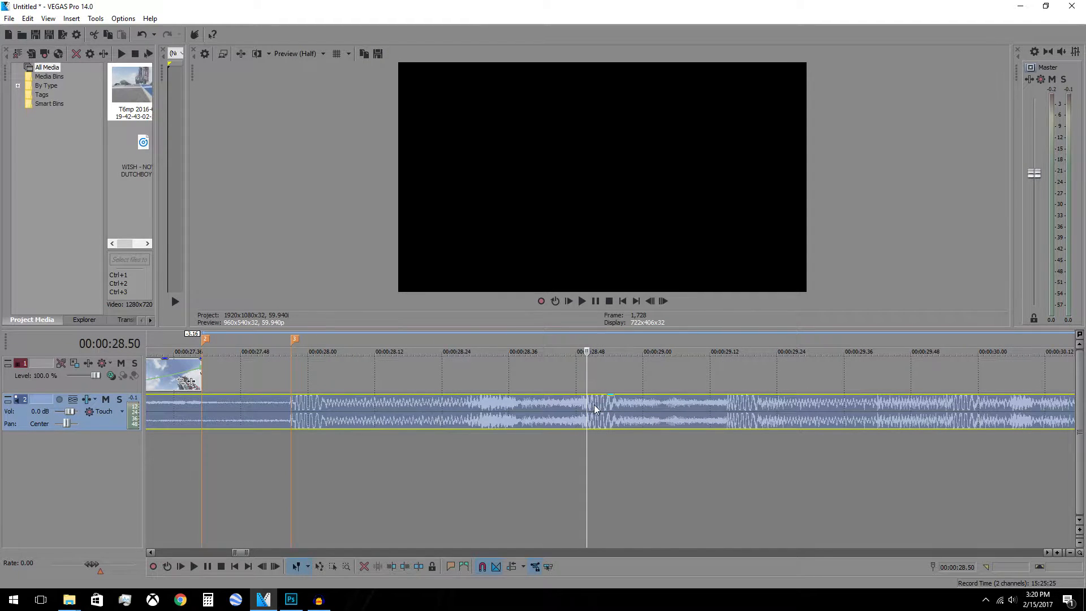
pyautogui.click(558, 407)
pyautogui.scroll(3, 586, 418)
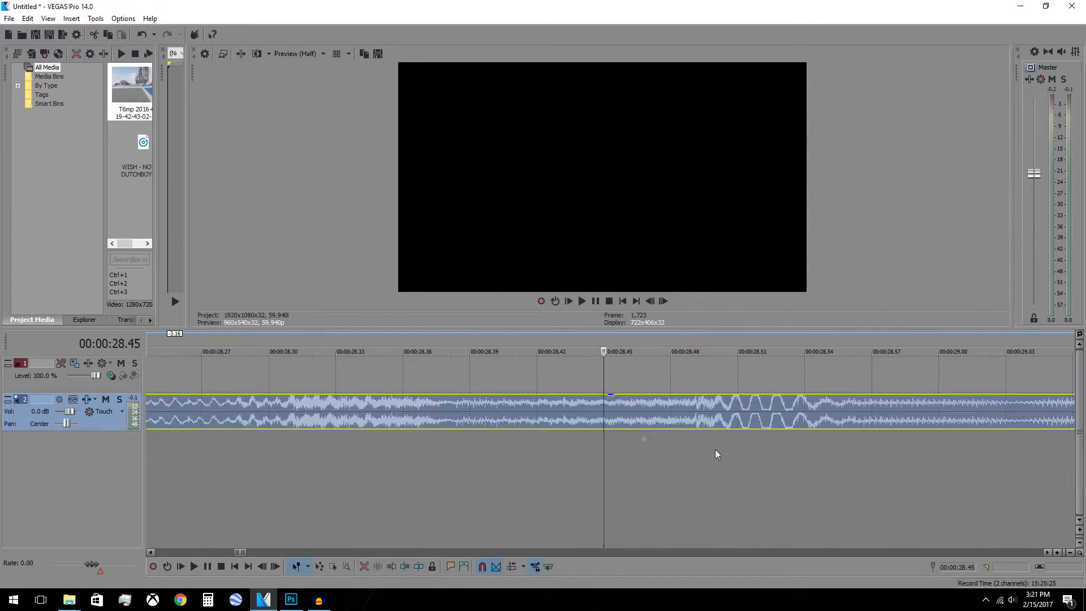
# Listen to the beat around 00:00:28.49 and place a fourth timeline marker there
pyautogui.press('space')
pyautogui.press('Return')
pyautogui.scroll(-2, 622, 426)
pyautogui.click(446, 404)
pyautogui.press('space')
pyautogui.press('space')
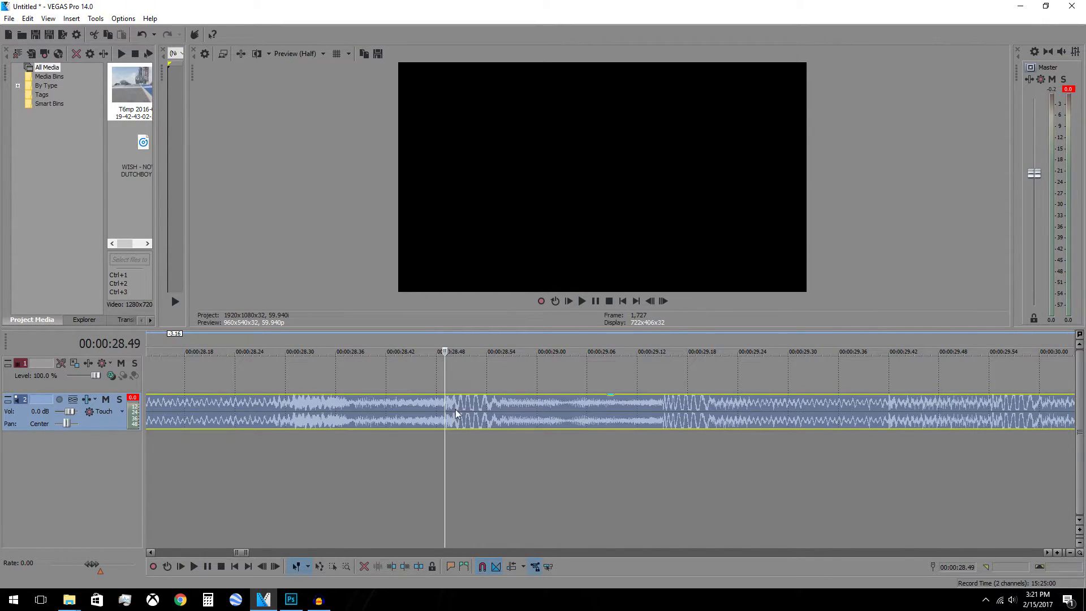
pyautogui.press('space')
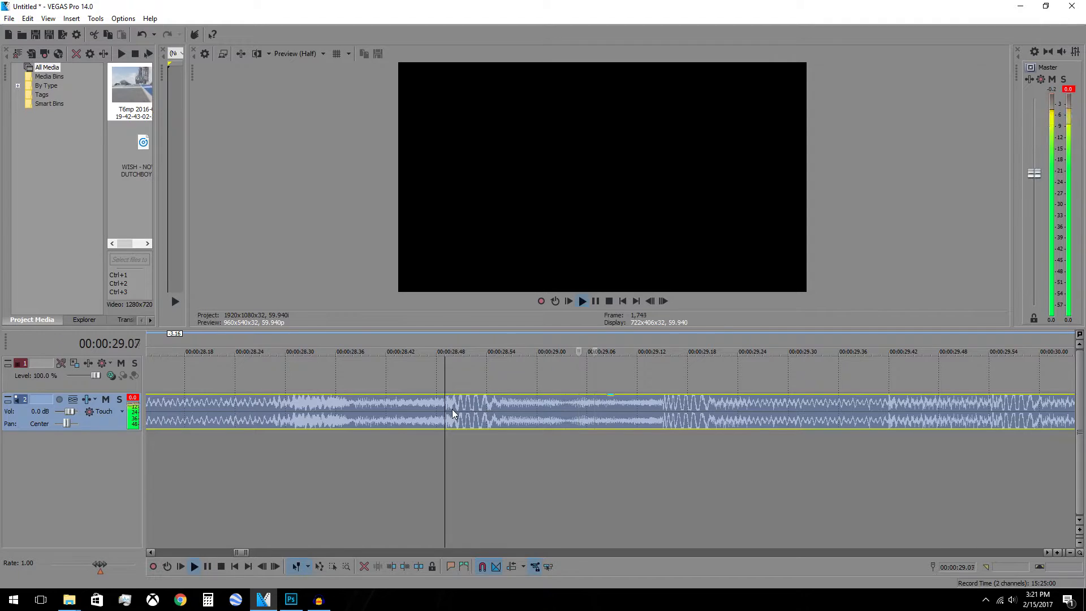
pyautogui.press('space')
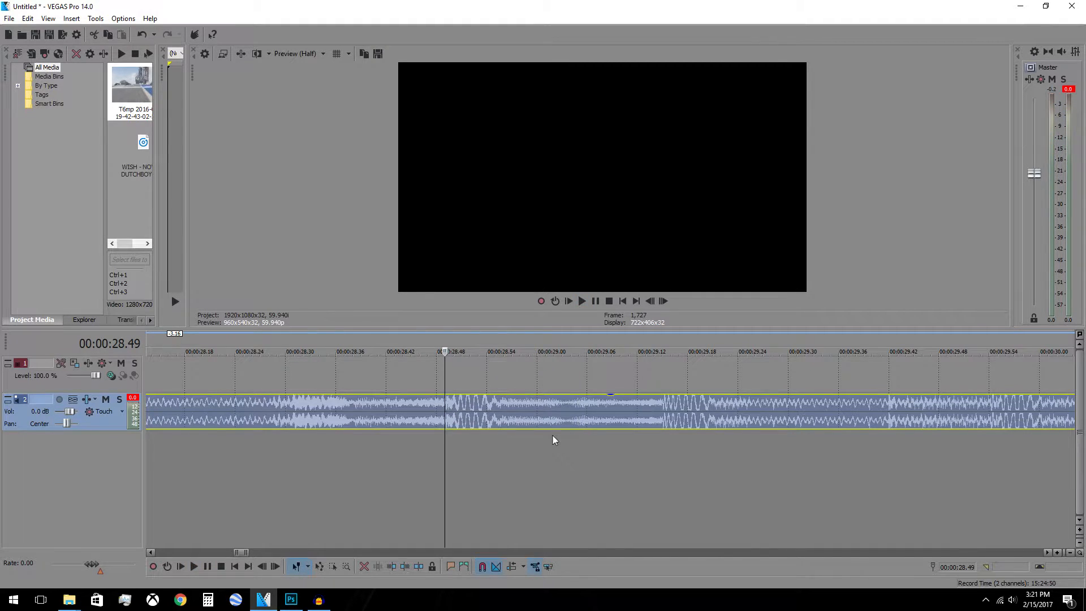
pyautogui.scroll(2, 552, 436)
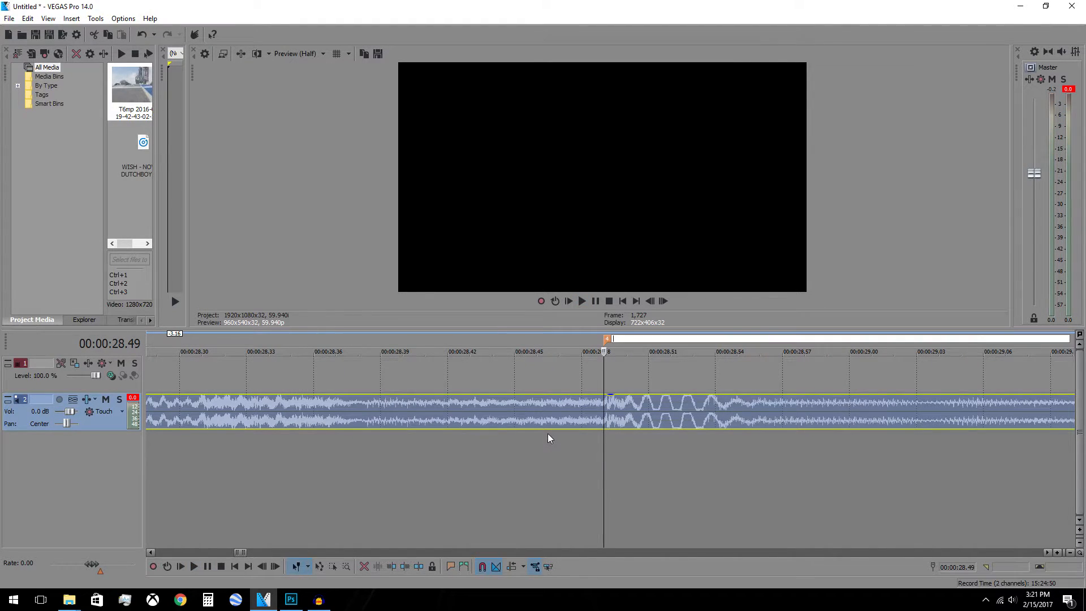
# Place a fifth timeline marker on the next beat at 00:00:29.15
pyautogui.scroll(-5, 548, 434)
pyautogui.scroll(3, 673, 455)
pyautogui.press('space')
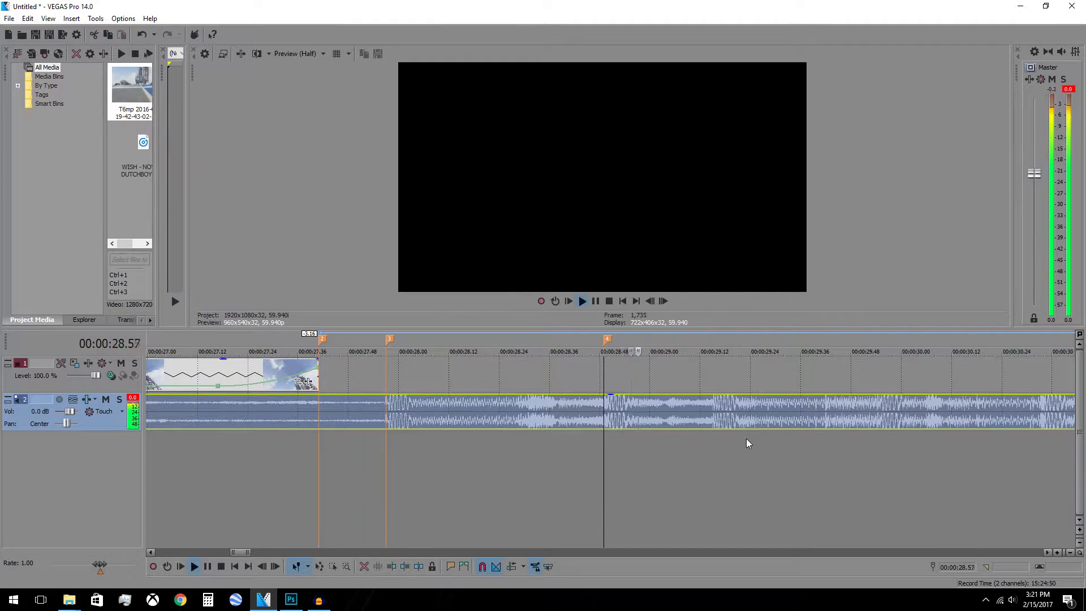
pyautogui.press('Return')
pyautogui.click(713, 402)
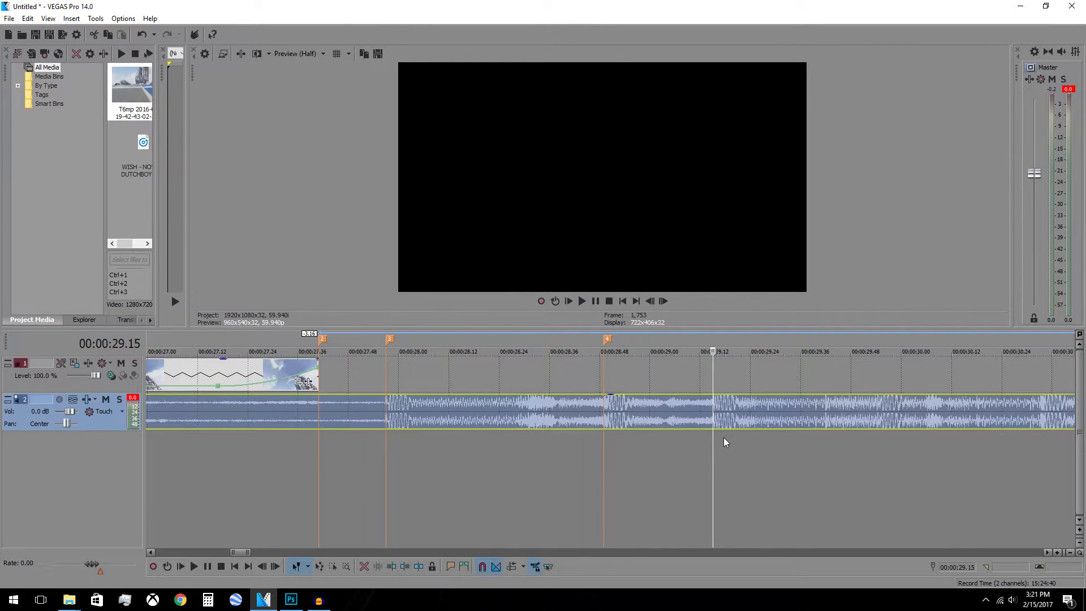
pyautogui.press('m')
# Play the song past the fifth marker and place a sixth marker at about 00:00:29.54
pyautogui.scroll(3, 735, 444)
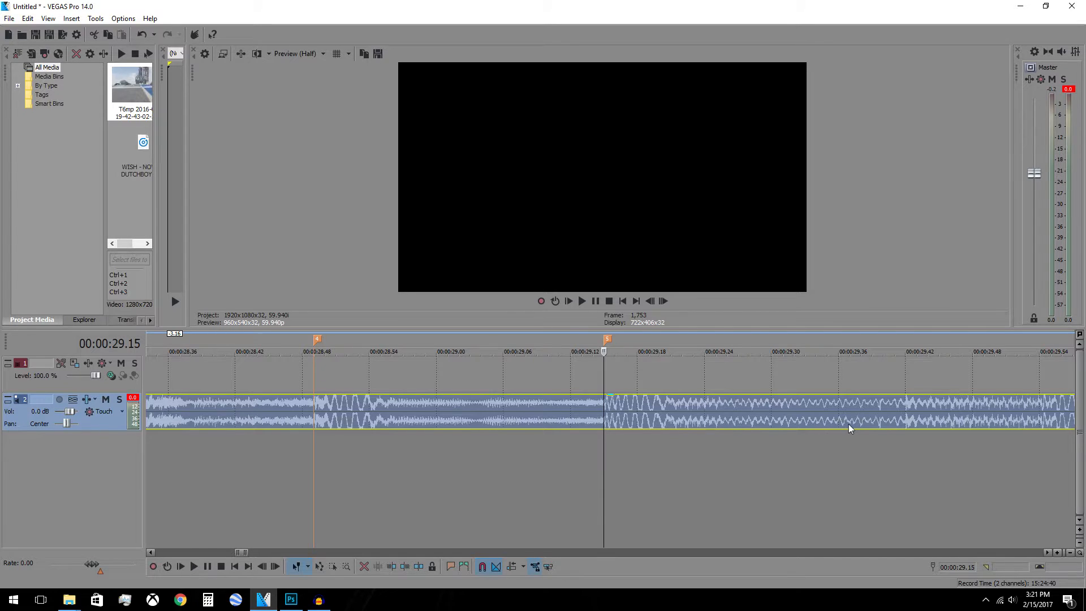
pyautogui.press('space')
pyautogui.scroll(2, 890, 453)
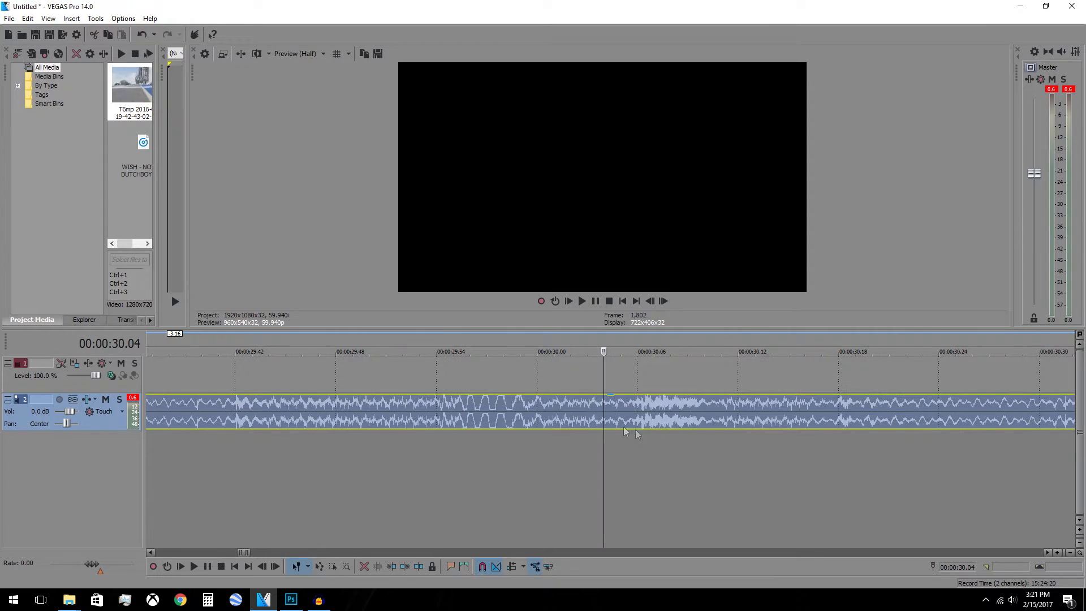
pyautogui.click(303, 421)
pyautogui.click(440, 404)
pyautogui.press('m')
# Listen to the section after the sixth marker and place a seventh marker at 00:00:30.33
pyautogui.press('space')
pyautogui.press('space')
pyautogui.press('Return')
pyautogui.click(352, 405)
pyautogui.press('space')
pyautogui.press('Return')
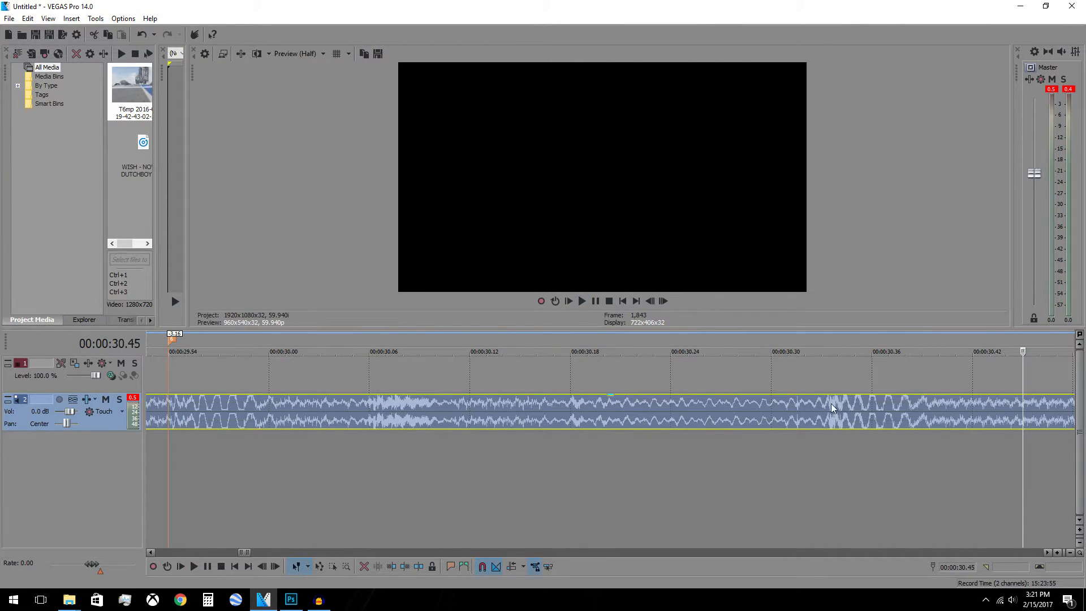
pyautogui.click(836, 403)
pyautogui.click(826, 406)
pyautogui.press('m')
pyautogui.press('Return')
# Play the song past the seventh marker and place an eighth marker at 00:00:31.25
pyautogui.press('Down')
pyautogui.press('space')
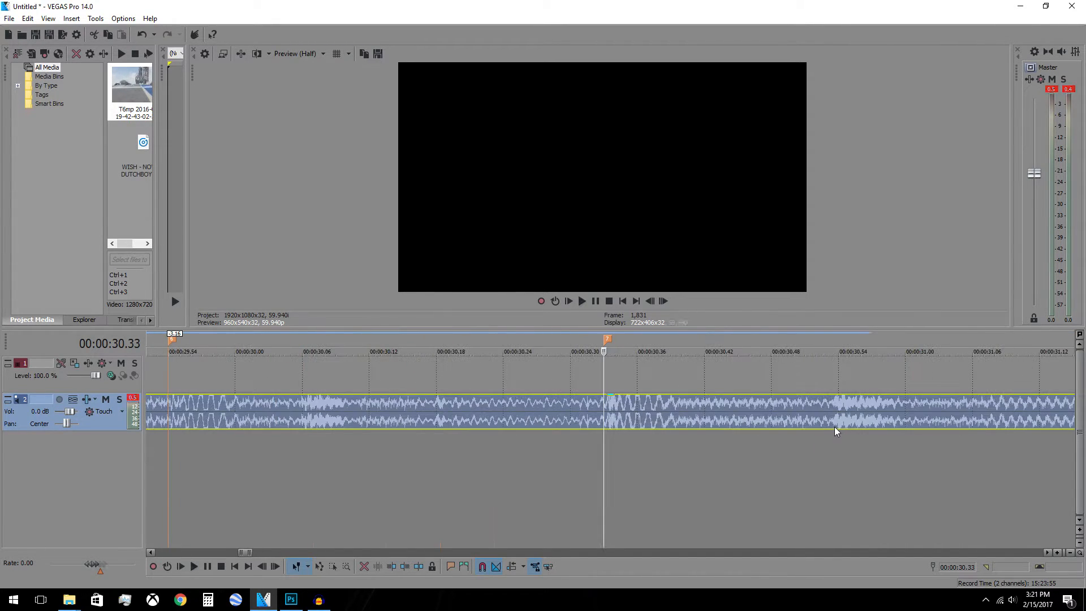
pyautogui.press('Return')
pyautogui.press('Down')
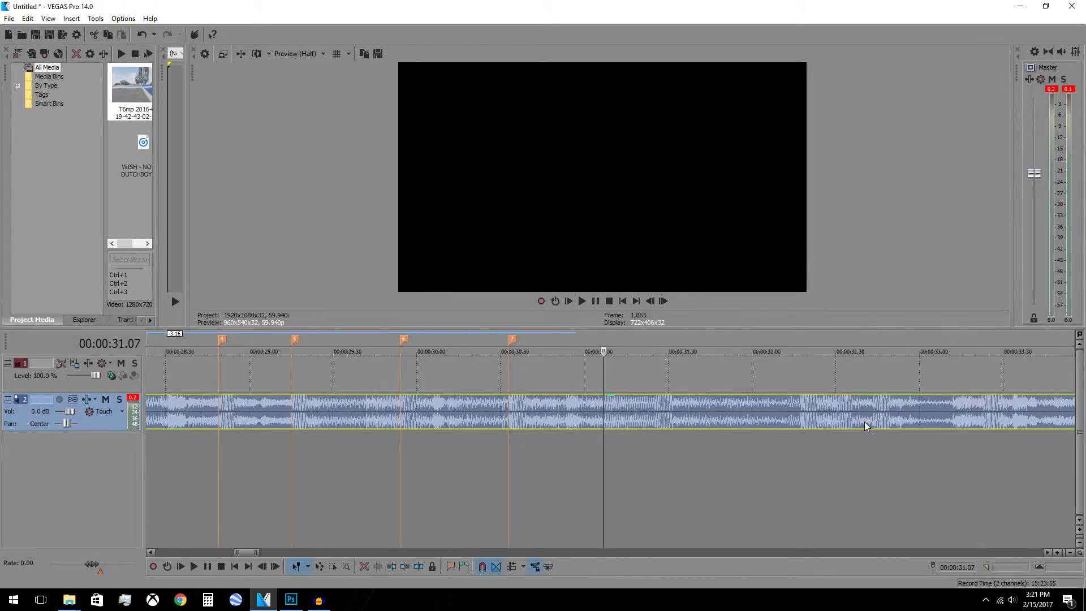
pyautogui.scroll(-5, 864, 422)
pyautogui.scroll(5, 851, 425)
pyautogui.scroll(2, 850, 426)
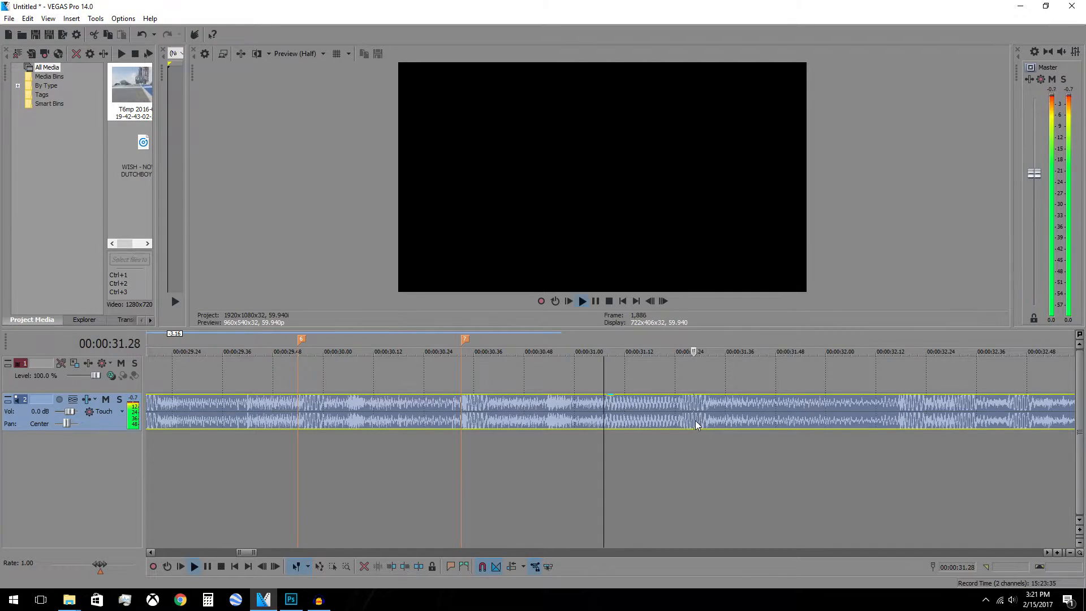
pyautogui.click(679, 400)
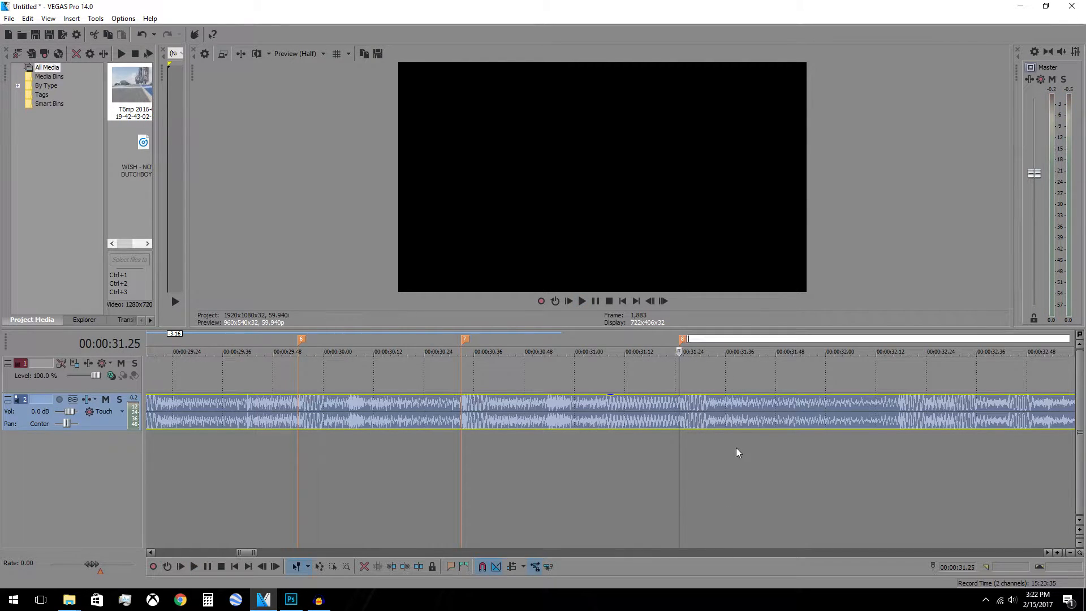
pyautogui.scroll(-5, 714, 429)
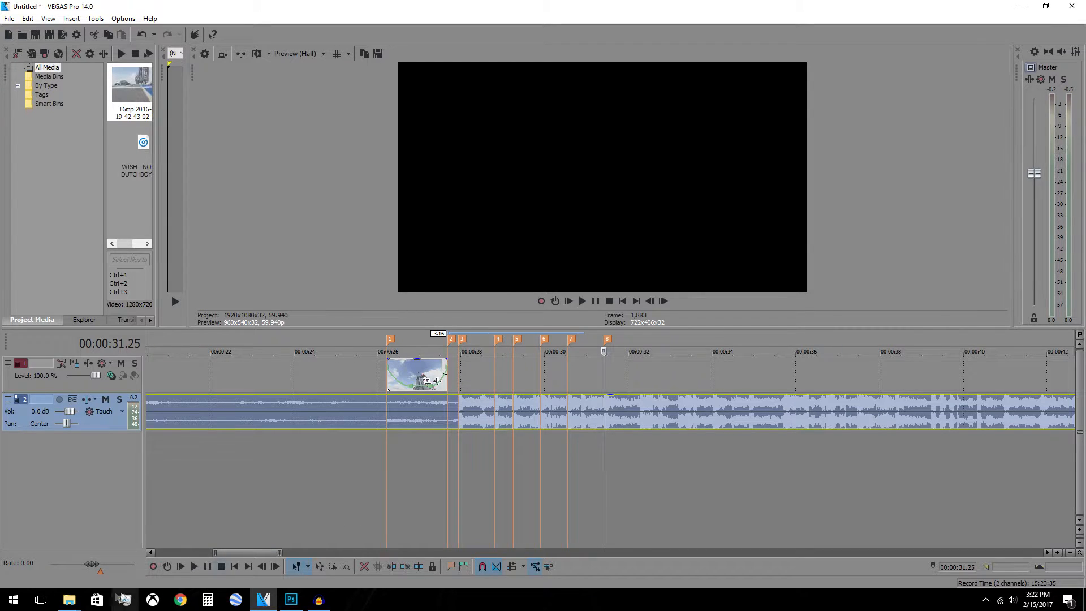
pyautogui.moveTo(69, 600)
pyautogui.click(64, 553)
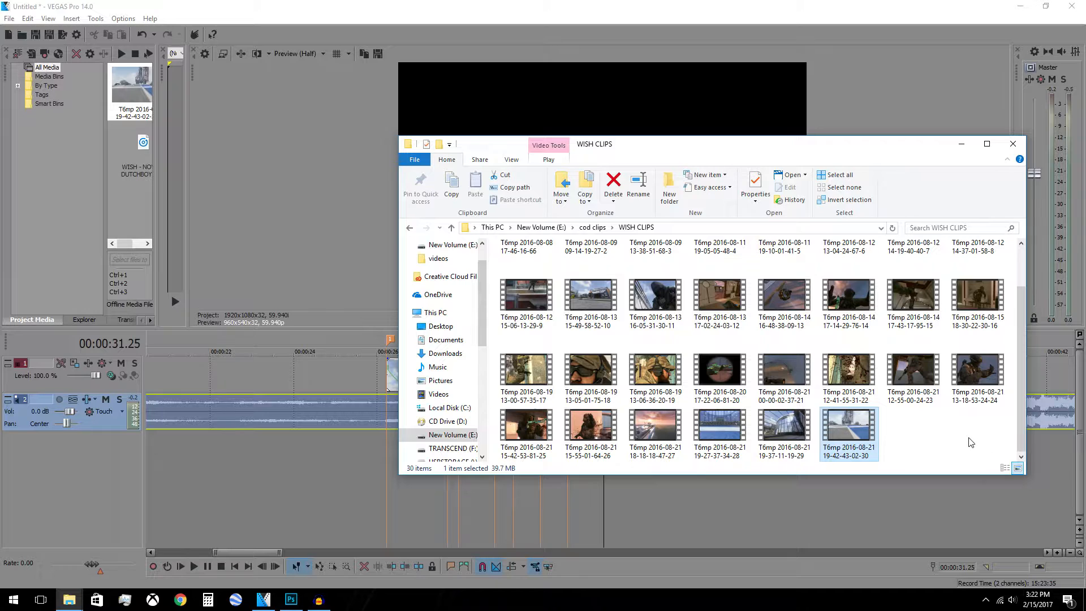
pyautogui.moveTo(664, 150); pyautogui.dragTo(877, 119)
pyautogui.moveTo(865, 270); pyautogui.dragTo(453, 385)
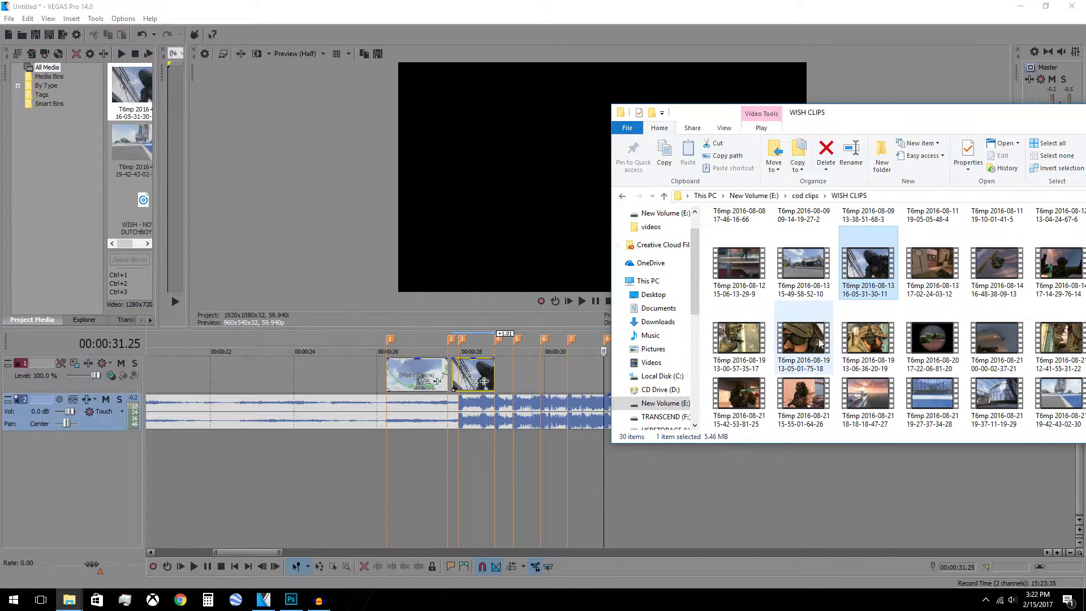
pyautogui.moveTo(876, 123); pyautogui.dragTo(325, 57)
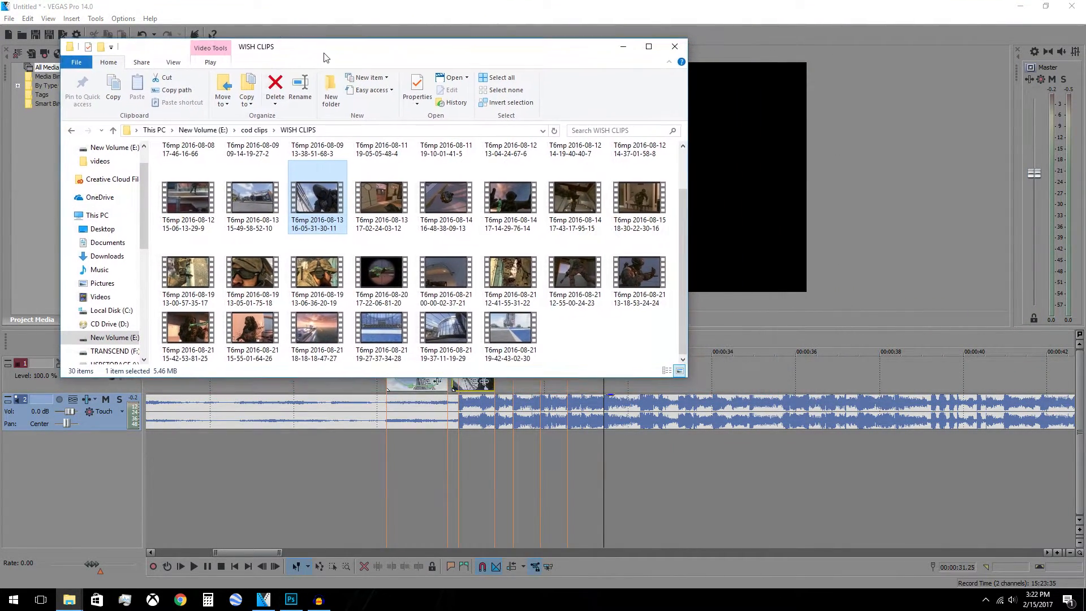
pyautogui.click(177, 202)
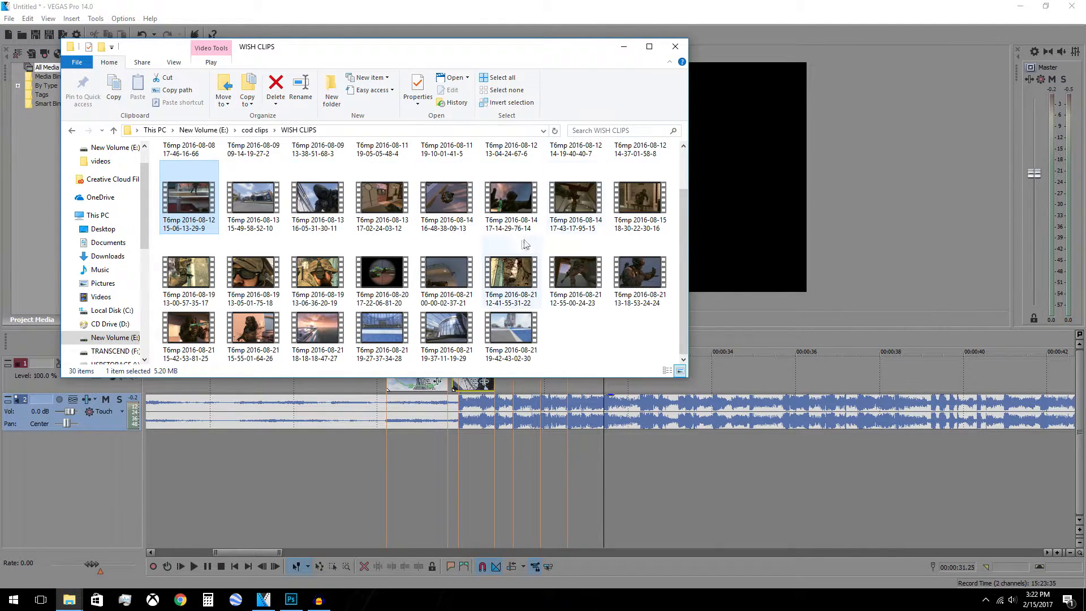
pyautogui.scroll(1, 416, 263)
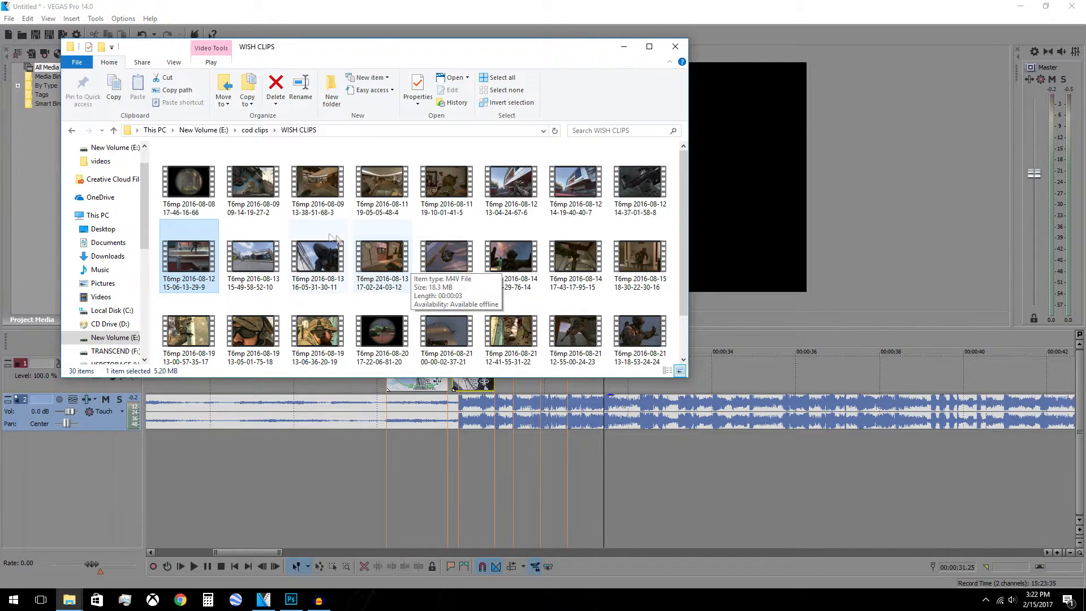
pyautogui.moveTo(564, 186); pyautogui.dragTo(705, 371)
pyautogui.click(511, 188)
pyautogui.moveTo(511, 188); pyautogui.dragTo(826, 371)
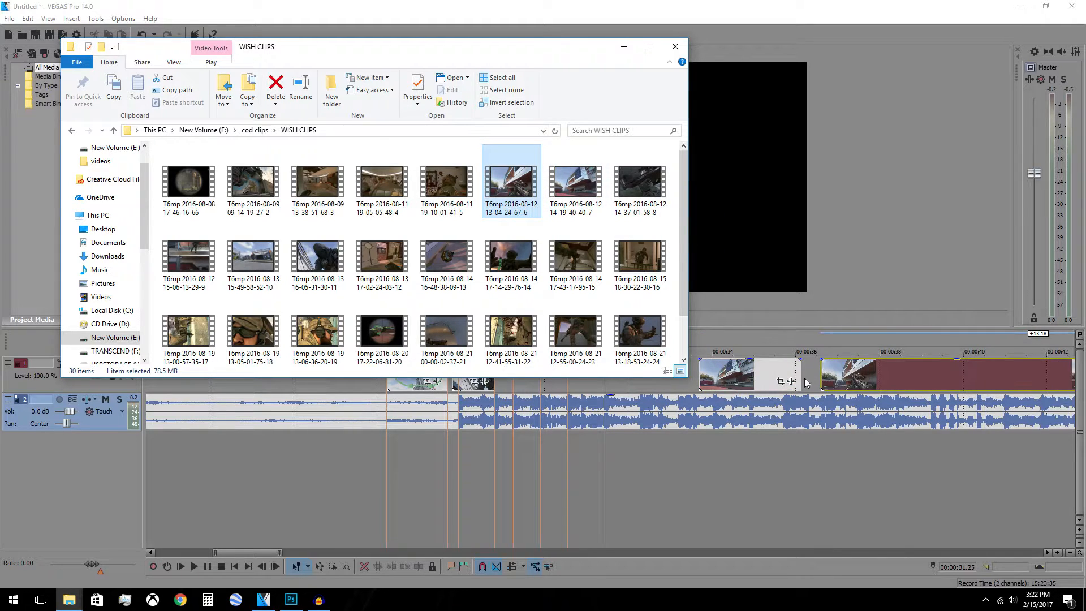
pyautogui.click(623, 46)
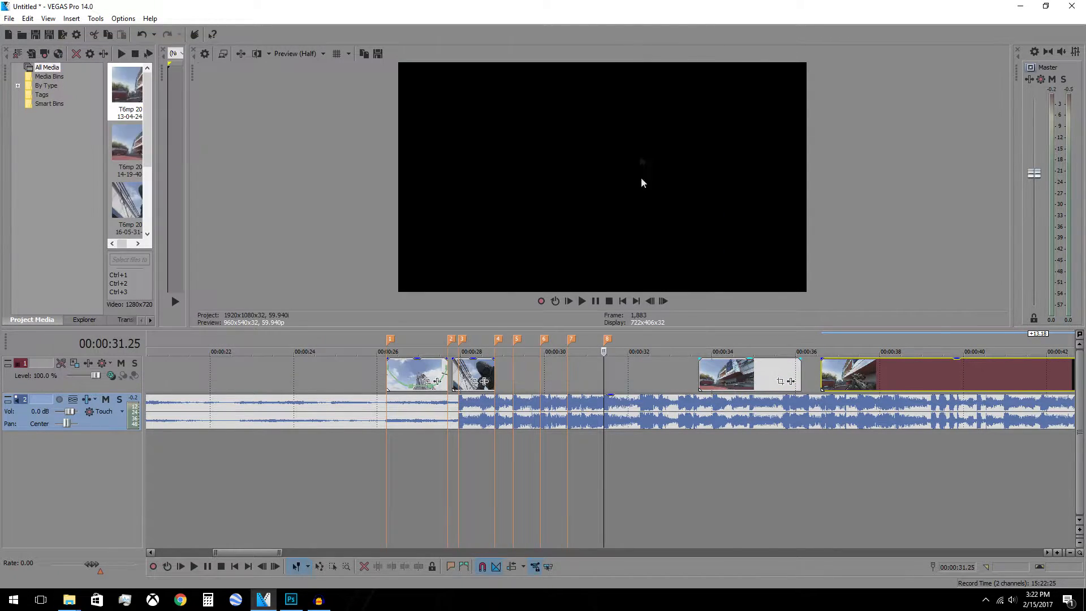
# Preview the hooded FBI clip aligned to marker 2 and delete it from the video track
pyautogui.click(446, 373)
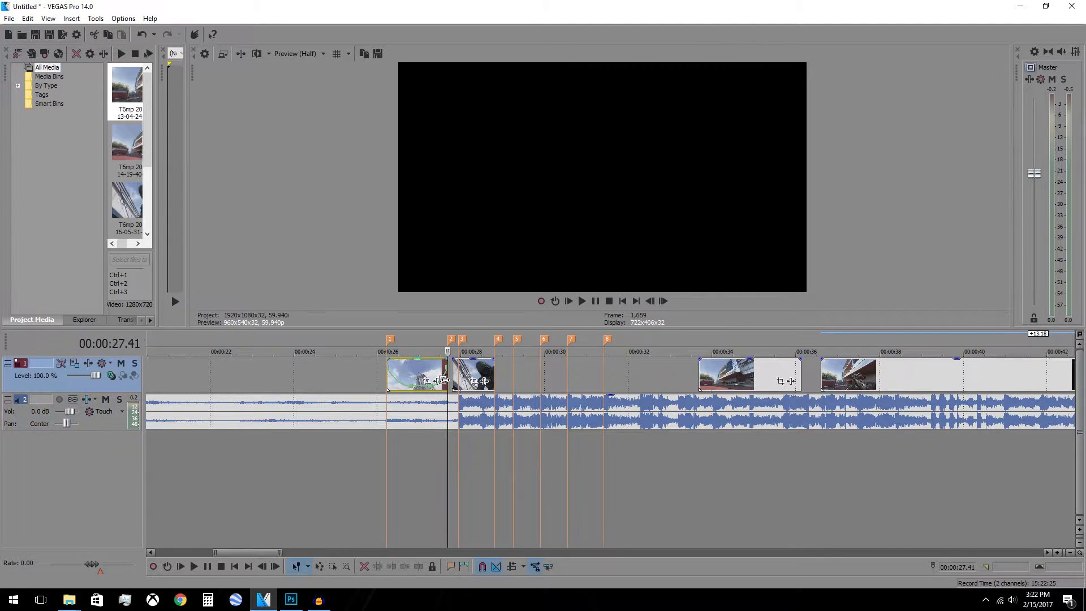
pyautogui.scroll(10, 608, 387)
pyautogui.moveTo(771, 369); pyautogui.dragTo(710, 374)
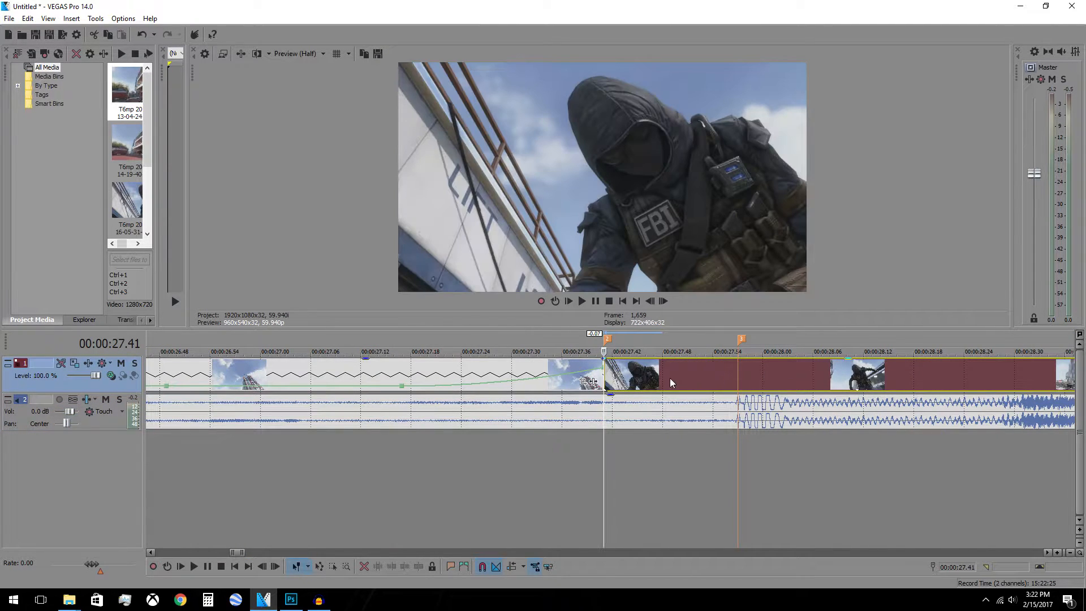
pyautogui.press('space')
pyautogui.click(686, 374)
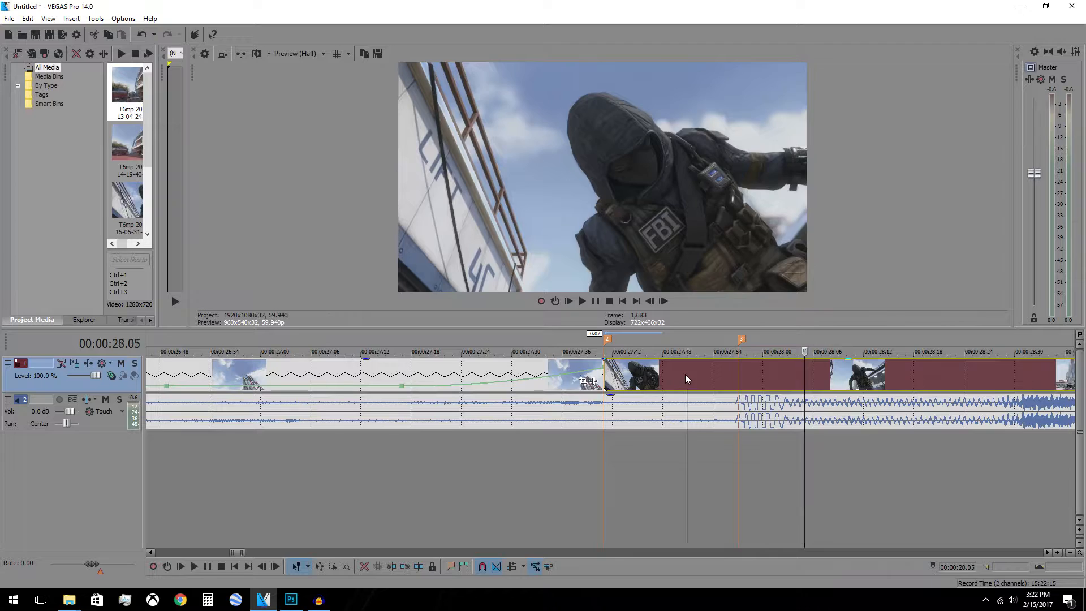
pyautogui.press('Delete')
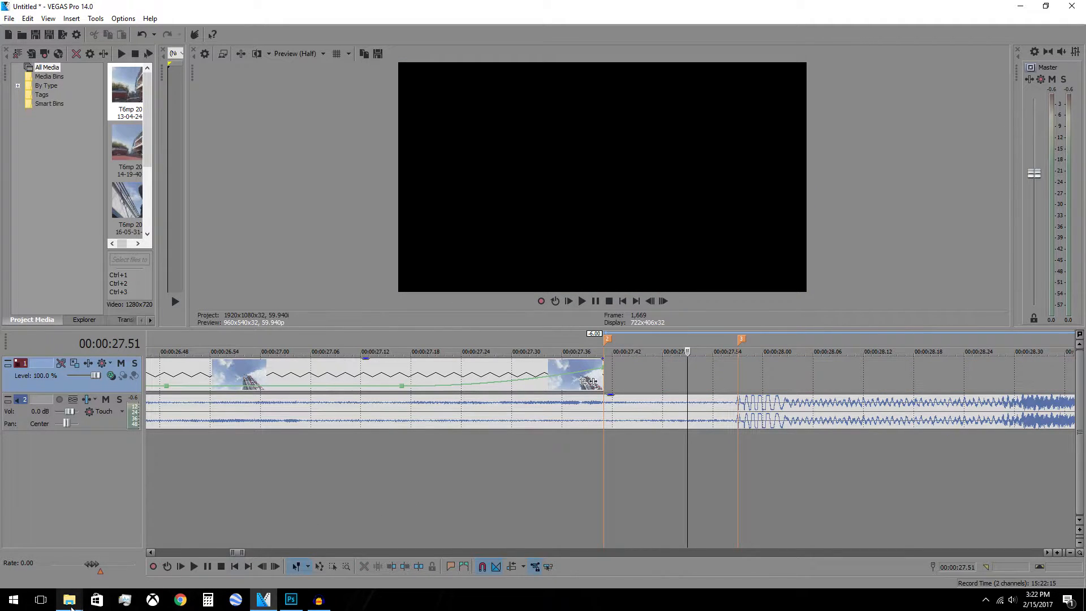
pyautogui.moveTo(69, 600)
pyautogui.click(72, 546)
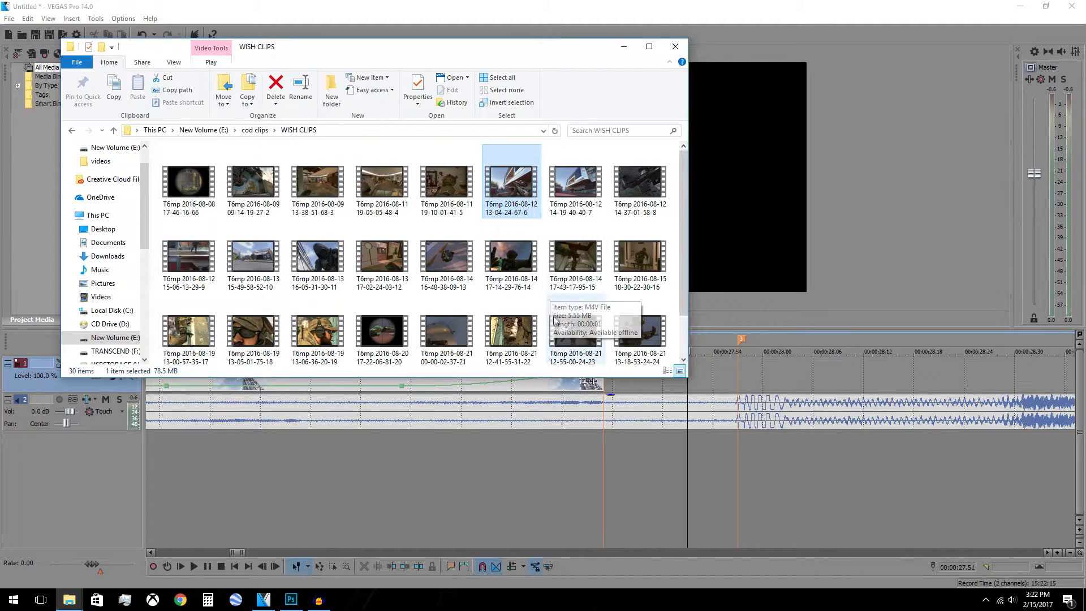
pyautogui.moveTo(648, 188); pyautogui.dragTo(660, 380)
pyautogui.click(737, 368)
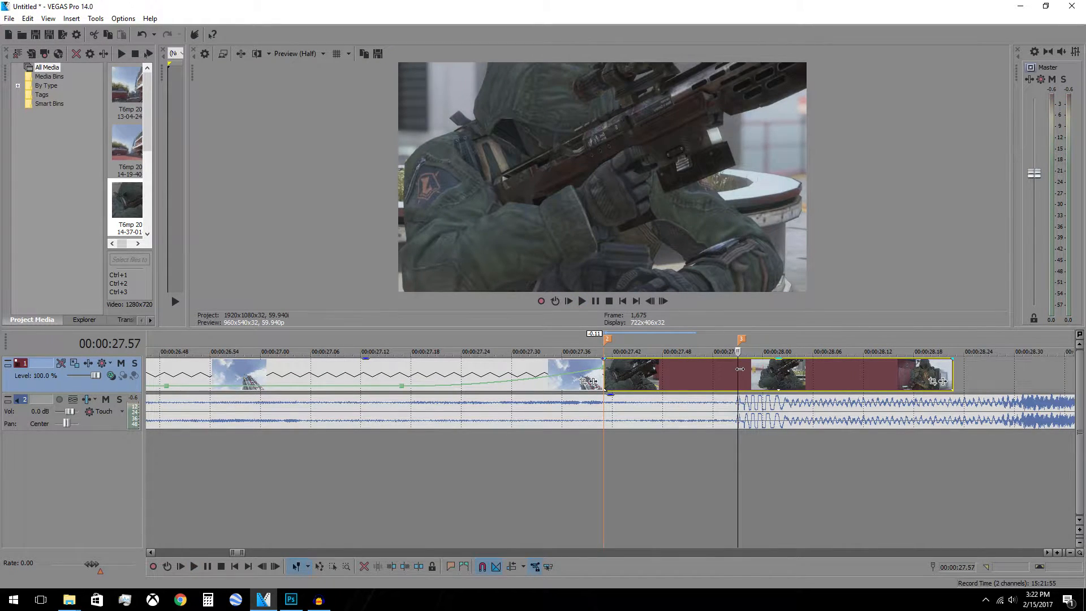
# Cut off the new sniper clip's opening near the rifle shot and move the remainder back to marker 2
pyautogui.click(645, 373)
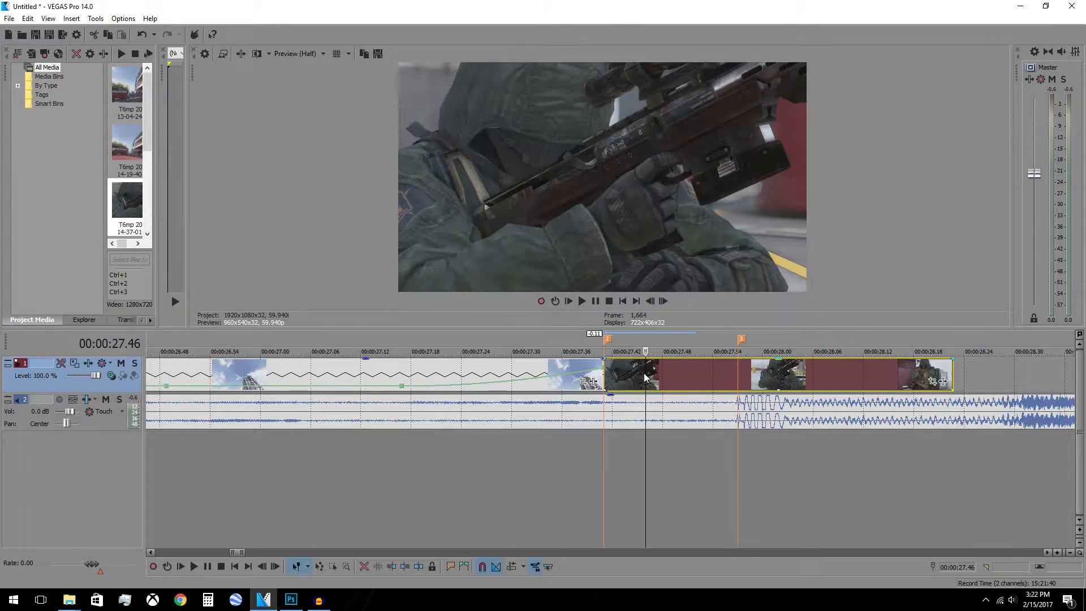
pyautogui.click(654, 375)
pyautogui.click(670, 372)
pyautogui.click(694, 372)
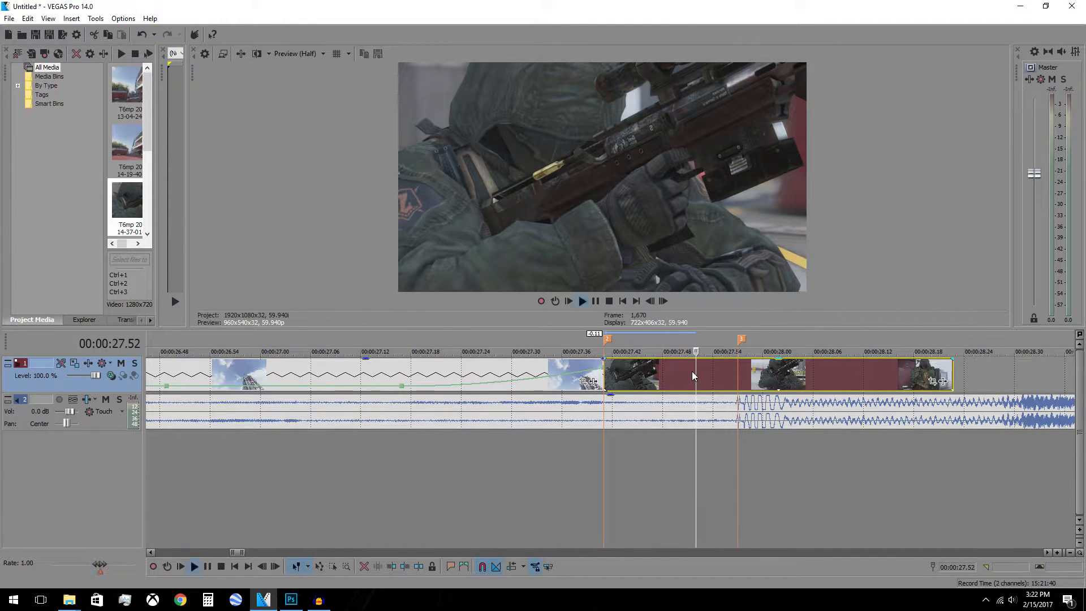
pyautogui.press('space')
pyautogui.press('space')
pyautogui.press('s')
pyautogui.click(669, 371)
pyautogui.press('Delete')
pyautogui.moveTo(775, 369); pyautogui.dragTo(683, 368)
# Stretch the sniper clip to slow it down and trim its end to marker 3
pyautogui.moveTo(861, 368)
pyautogui.mouseDown()
pyautogui.moveTo(1082, 370)
pyautogui.moveTo(1044, 370)
pyautogui.moveTo(1062, 370)
pyautogui.mouseUp()
pyautogui.press('space')
pyautogui.press('space')
pyautogui.moveTo(1062, 368)
pyautogui.mouseDown()
pyautogui.moveTo(150, 370)
pyautogui.moveTo(915, 380)
pyautogui.mouseUp()
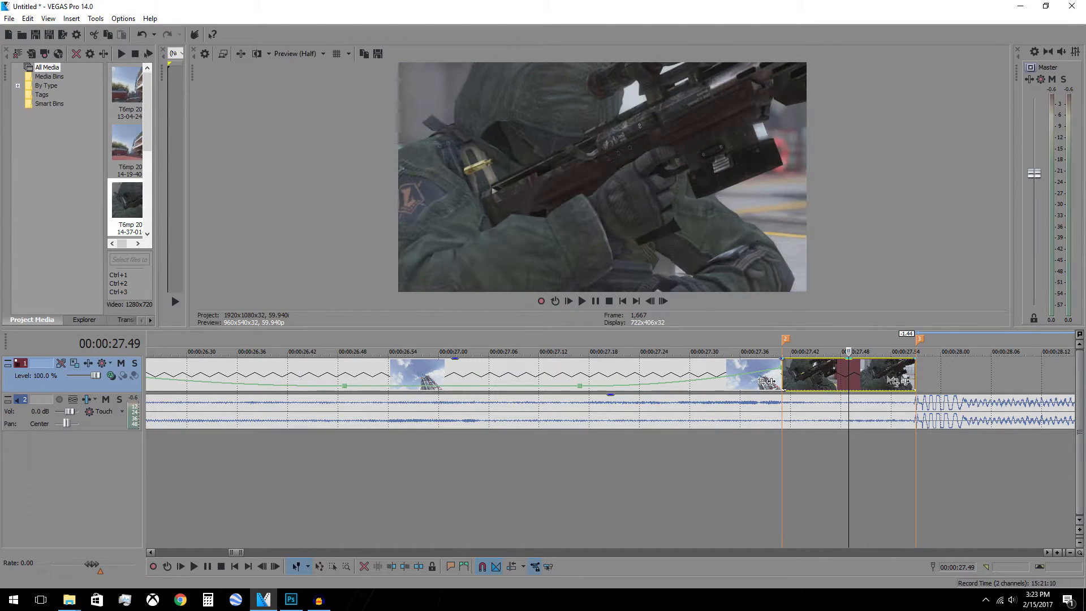
# Disable resampling for the sniper clip between markers 2 and 3
pyautogui.rightClick(842, 377)
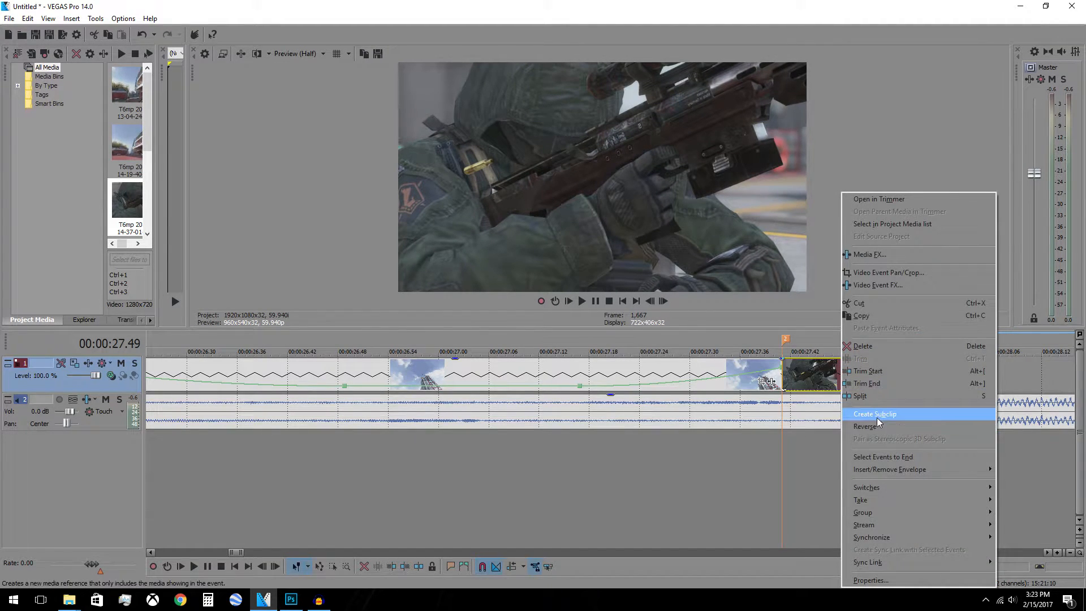
pyautogui.moveTo(881, 500)
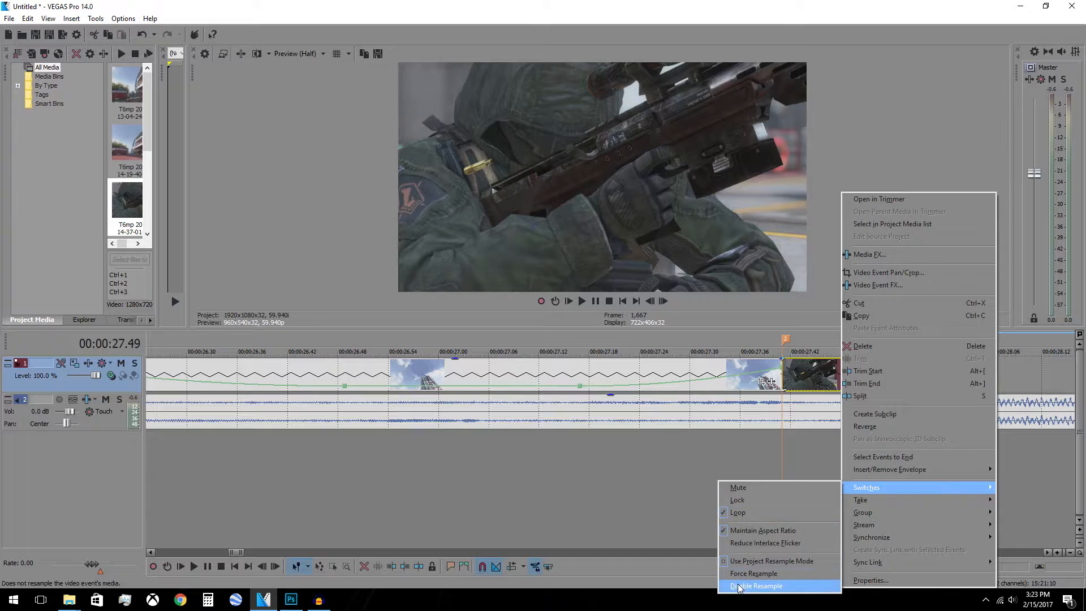
pyautogui.click(781, 586)
# Insert a velocity envelope with two middle points on the sniper clip and raise its end velocity to about 678% with a Slow Fade
pyautogui.rightClick(819, 375)
pyautogui.moveTo(868, 467)
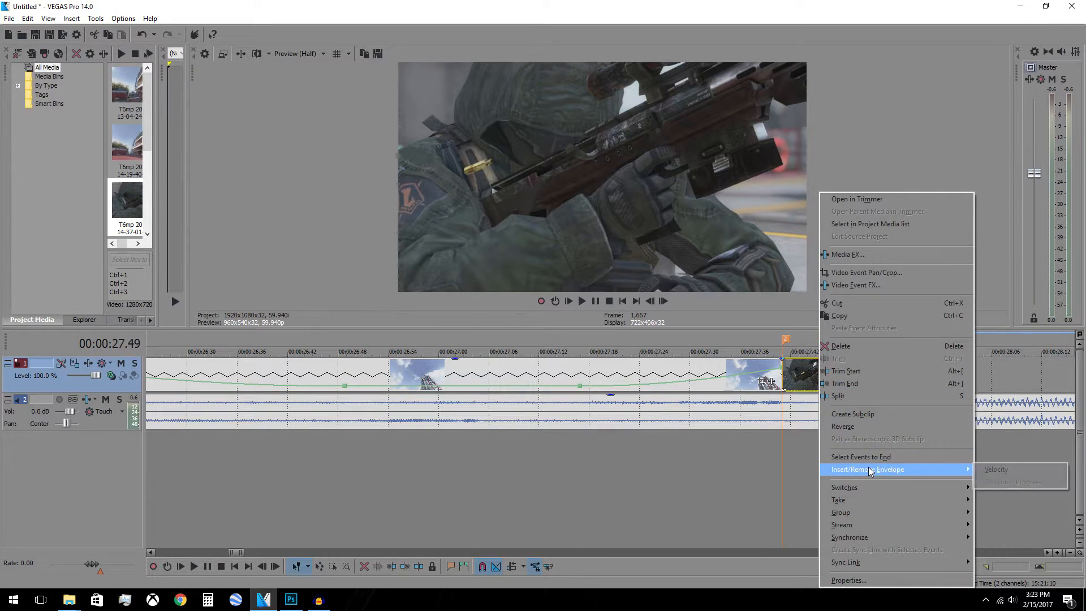
pyautogui.click(1010, 469)
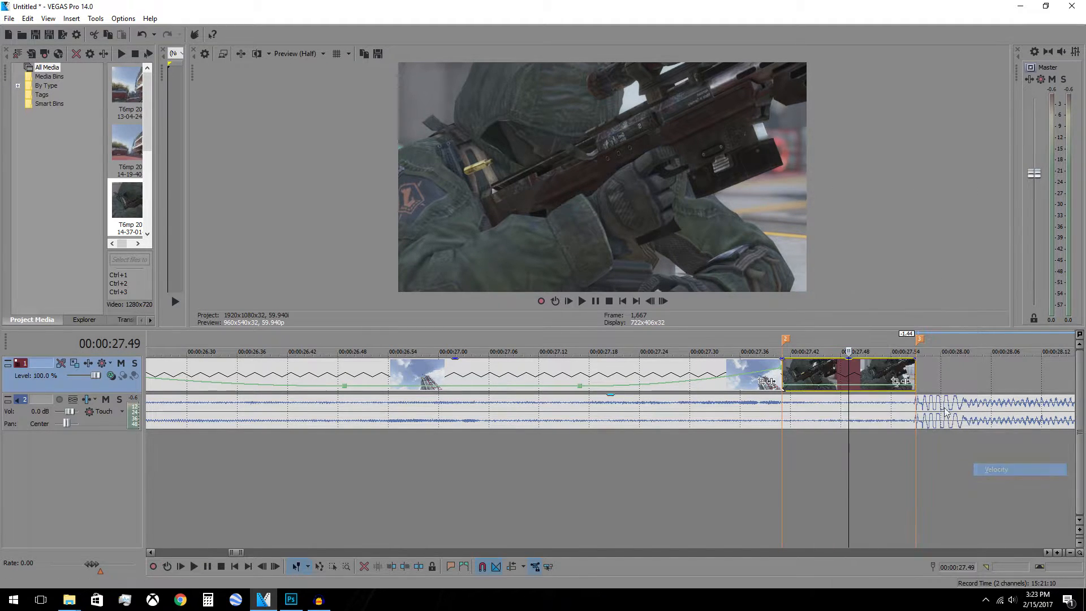
pyautogui.doubleClick(833, 389)
pyautogui.click(866, 388)
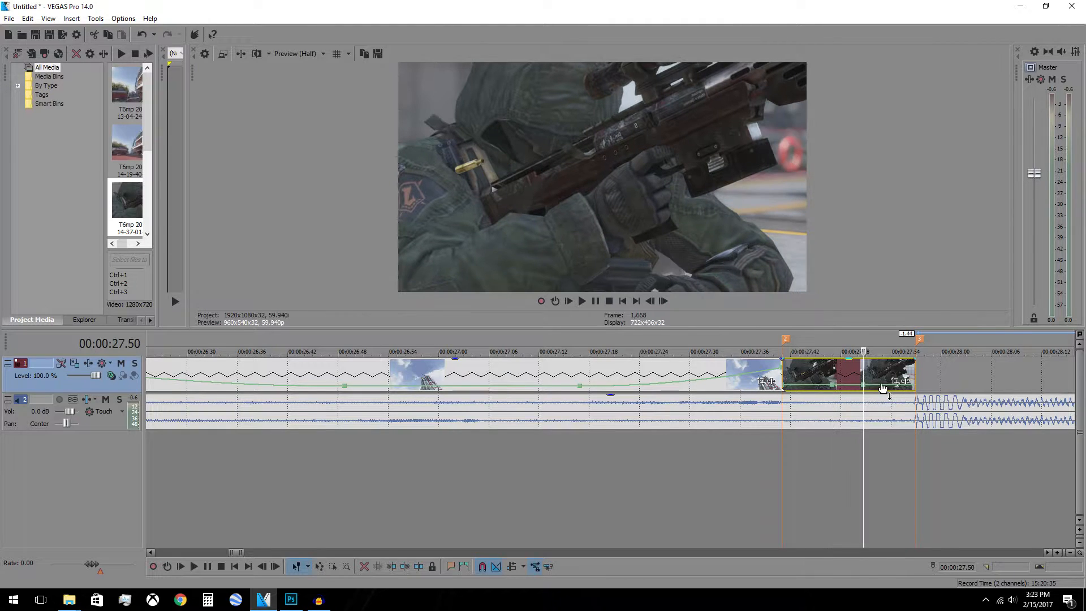
pyautogui.moveTo(880, 385); pyautogui.dragTo(923, 371)
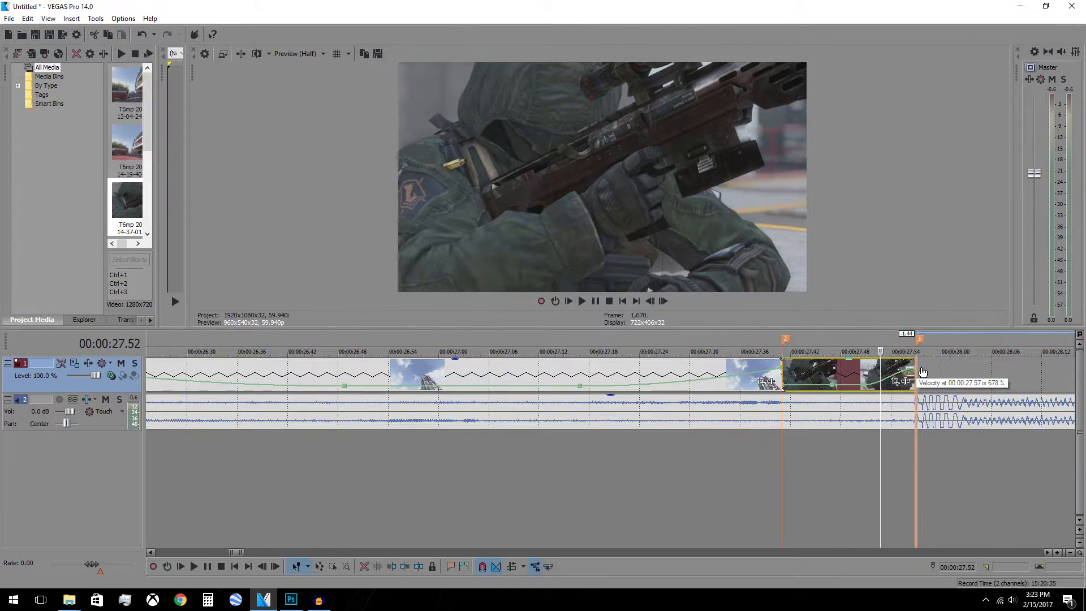
pyautogui.rightClick(906, 373)
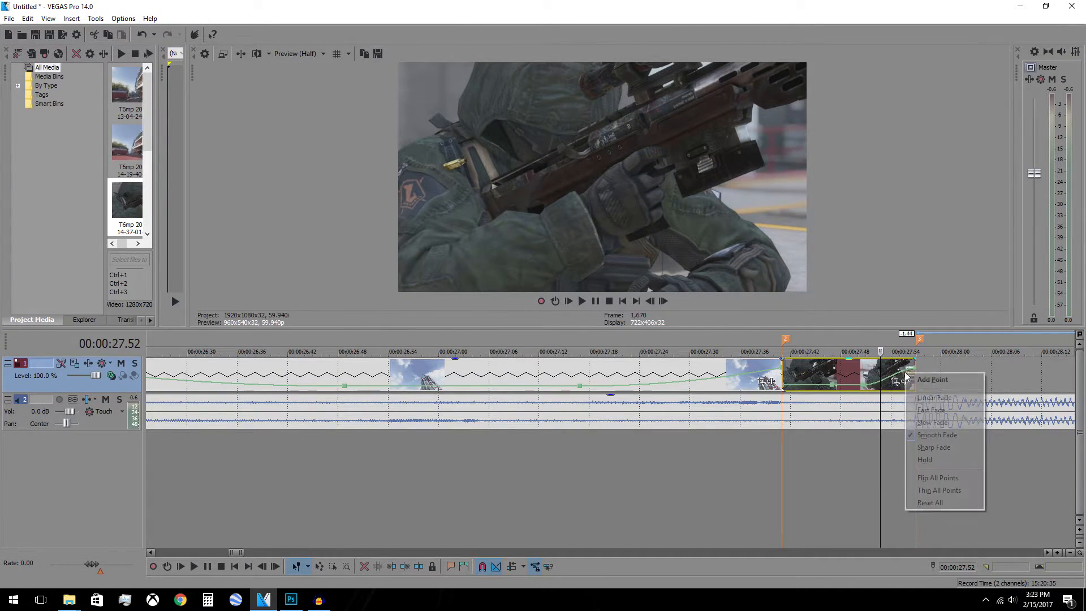
pyautogui.click(928, 423)
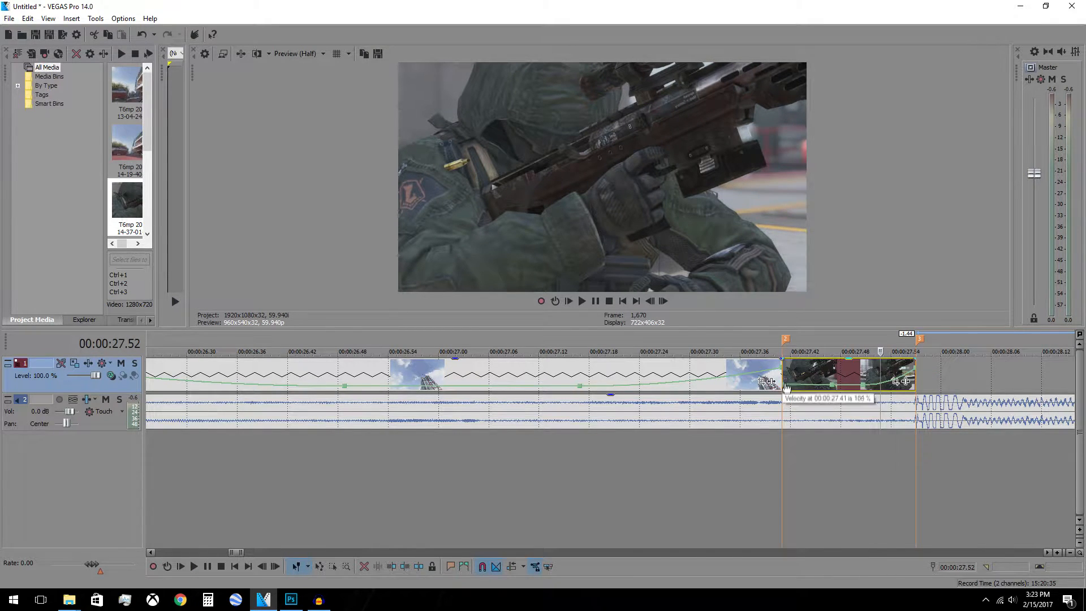
# Raise the sniper clip's starting velocity with a Fast Fade, then try raising the middle of the curve and undo that
pyautogui.moveTo(784, 378); pyautogui.dragTo(784, 374)
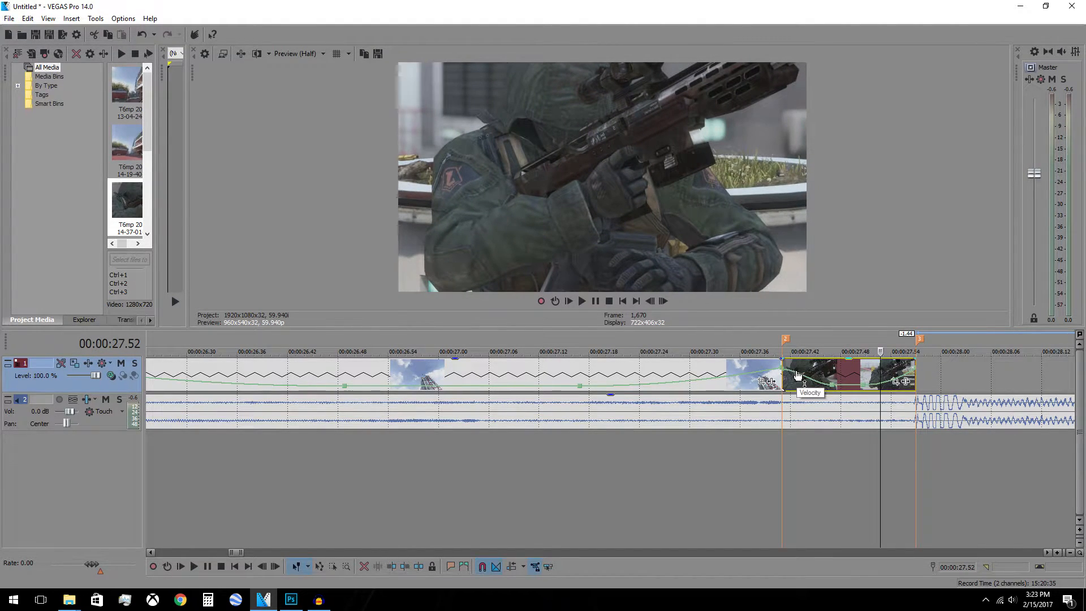
pyautogui.press('Left')
pyautogui.press('Left')
pyautogui.press('Left')
pyautogui.press('Left')
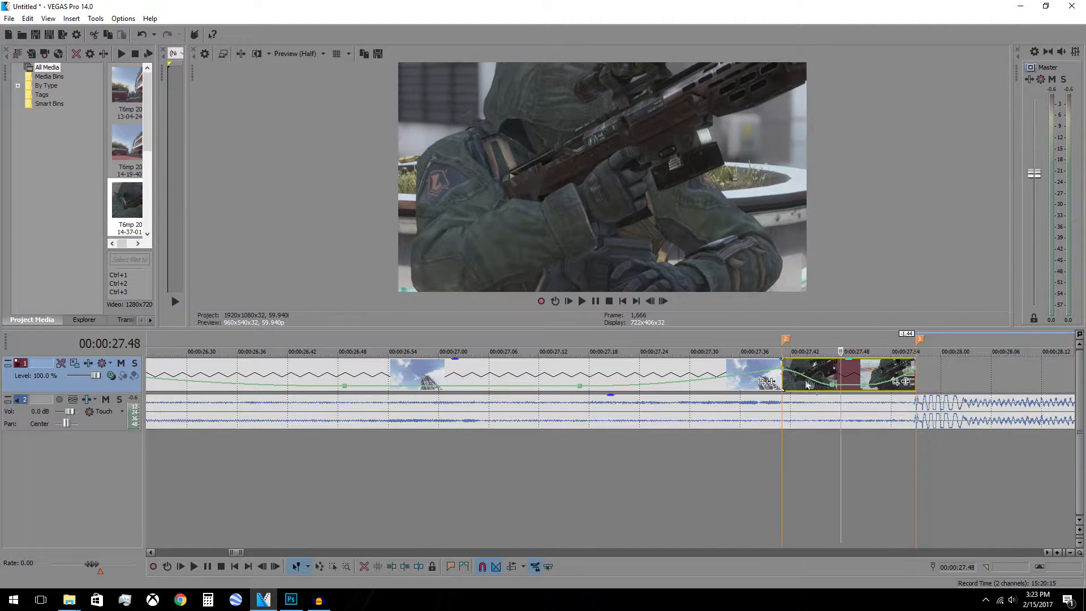
pyautogui.moveTo(786, 372)
pyautogui.mouseDown()
pyautogui.moveTo(781, 356)
pyautogui.moveTo(784, 372)
pyautogui.mouseUp()
pyautogui.rightClick(801, 382)
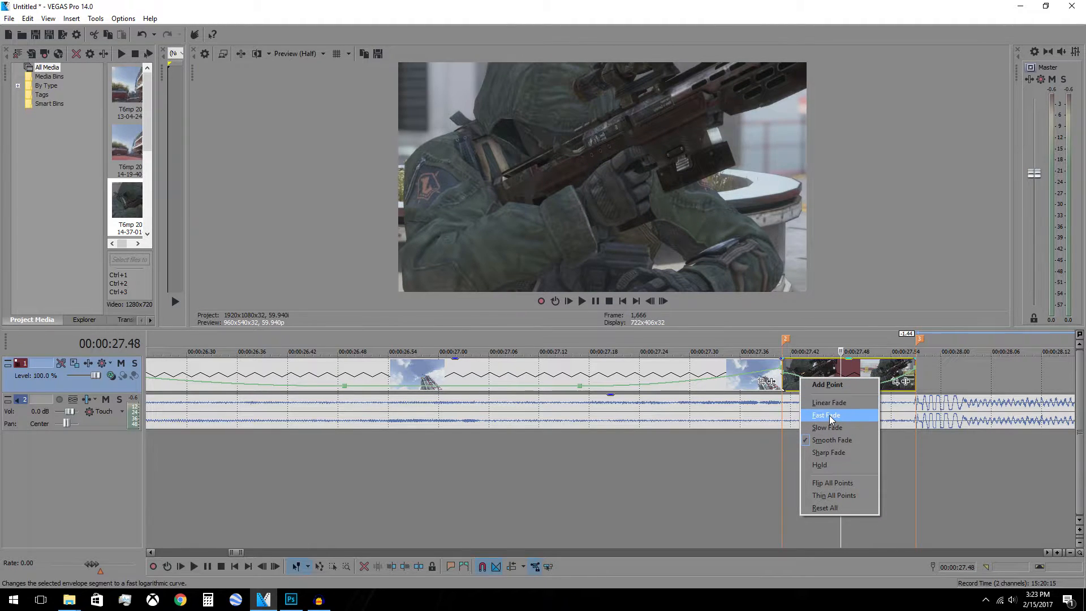
pyautogui.click(829, 415)
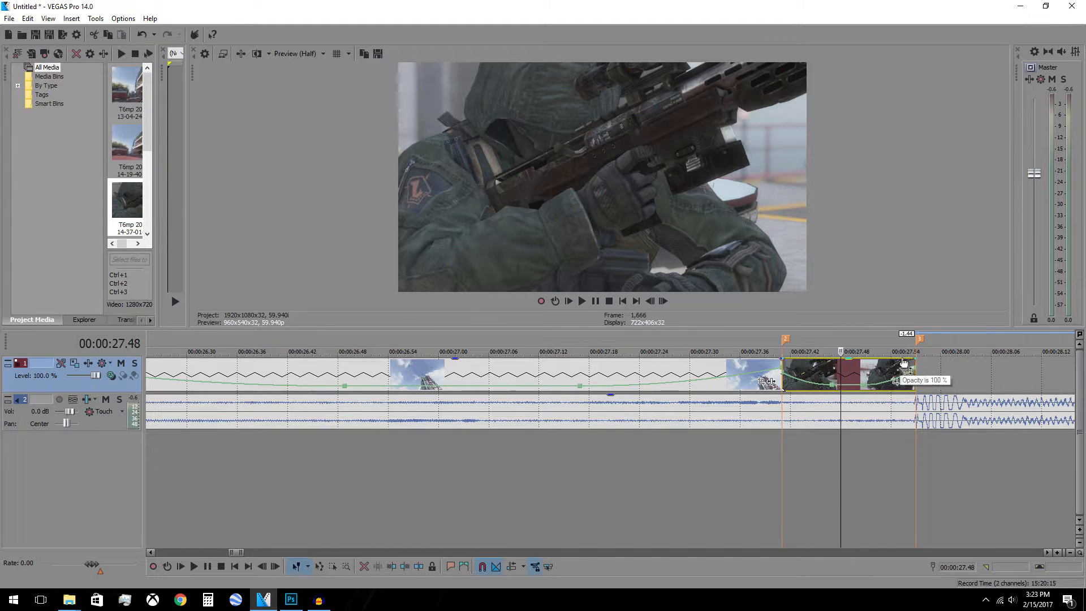
pyautogui.moveTo(859, 387); pyautogui.dragTo(859, 366)
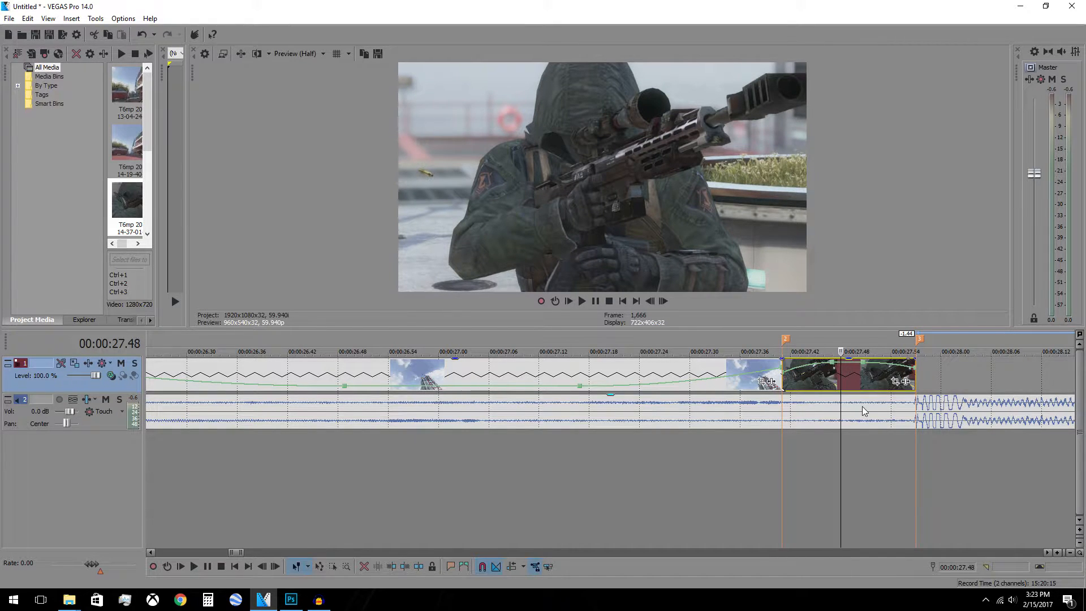
pyautogui.hotkey('ctrl', 'z')
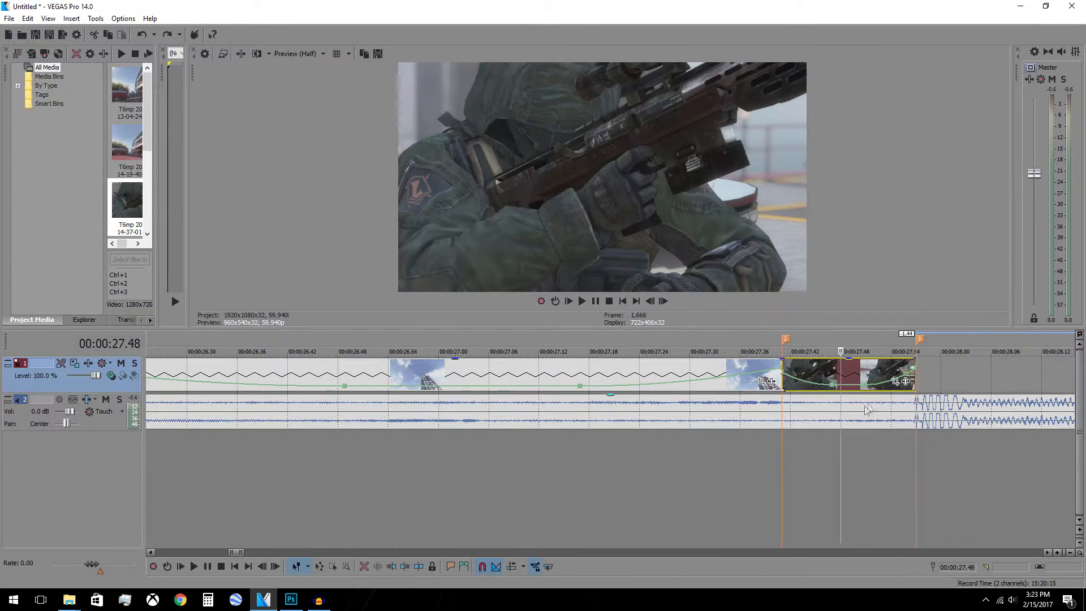
# Play back the sniper clip from marker 2, then the whole sequence from marker 1
pyautogui.click(774, 405)
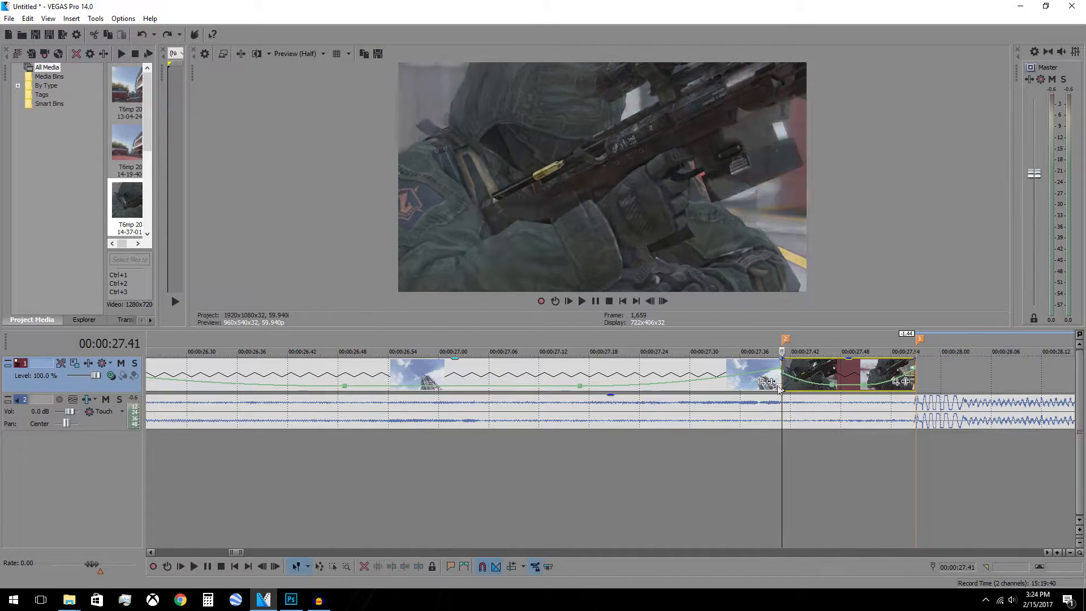
pyautogui.press('space')
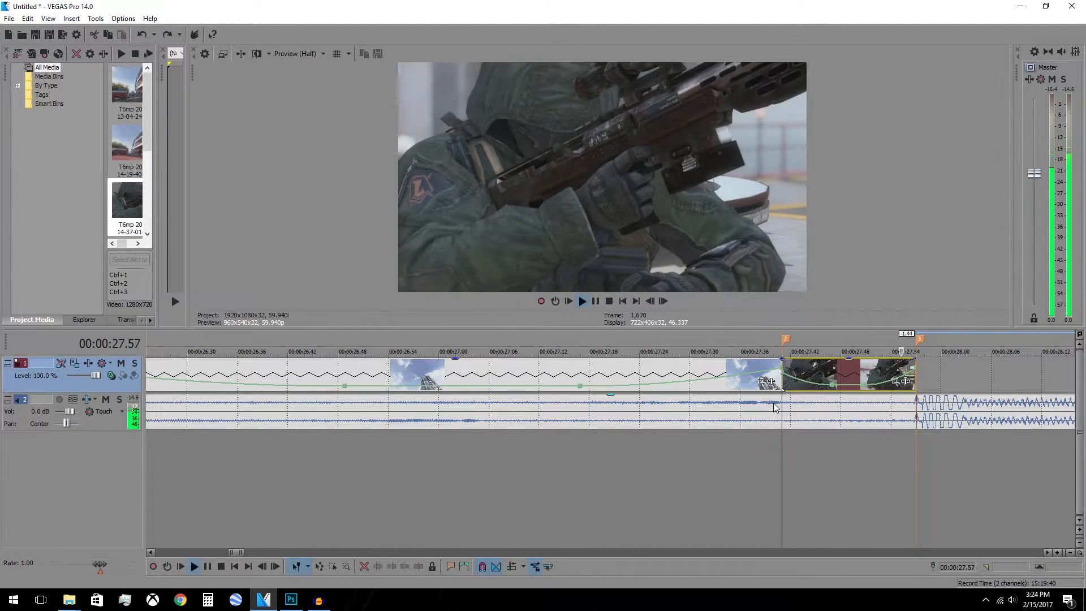
pyautogui.press('space')
pyautogui.press('space')
pyautogui.press('space')
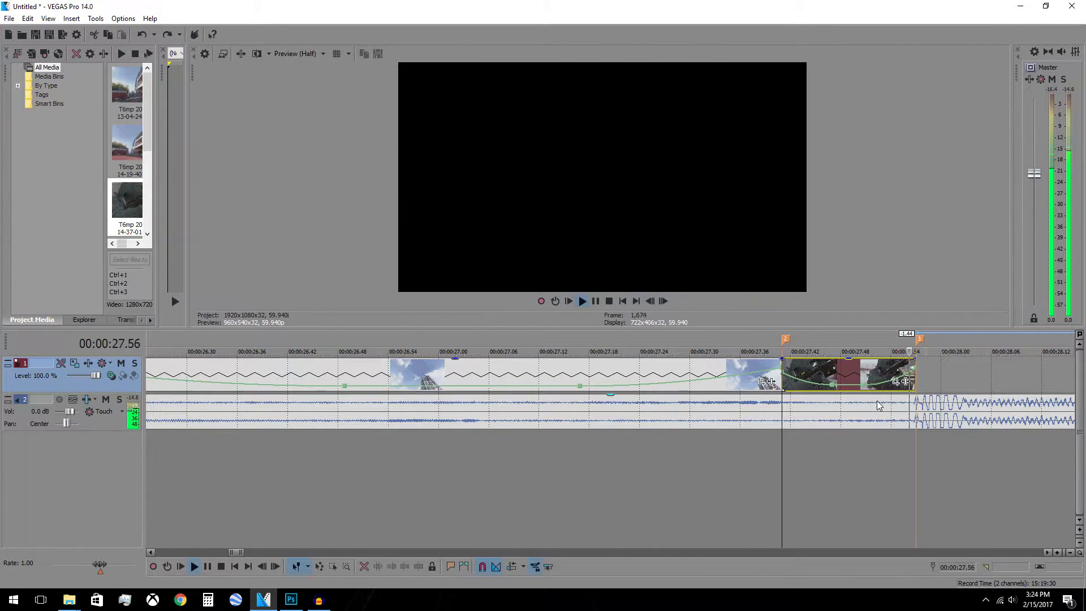
pyautogui.scroll(-2, 878, 404)
pyautogui.click(247, 385)
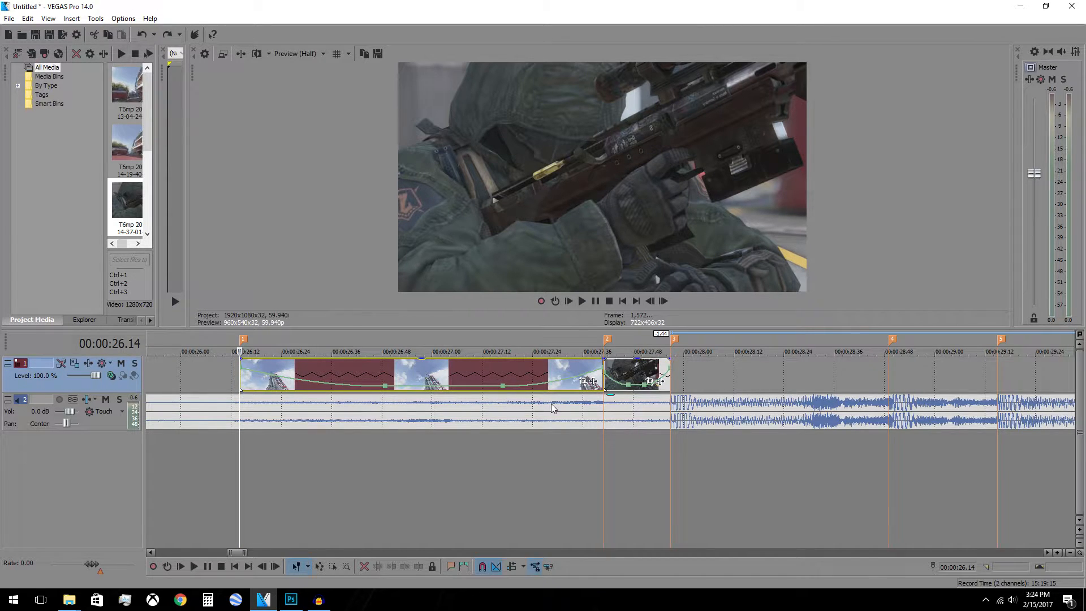
pyautogui.press('space')
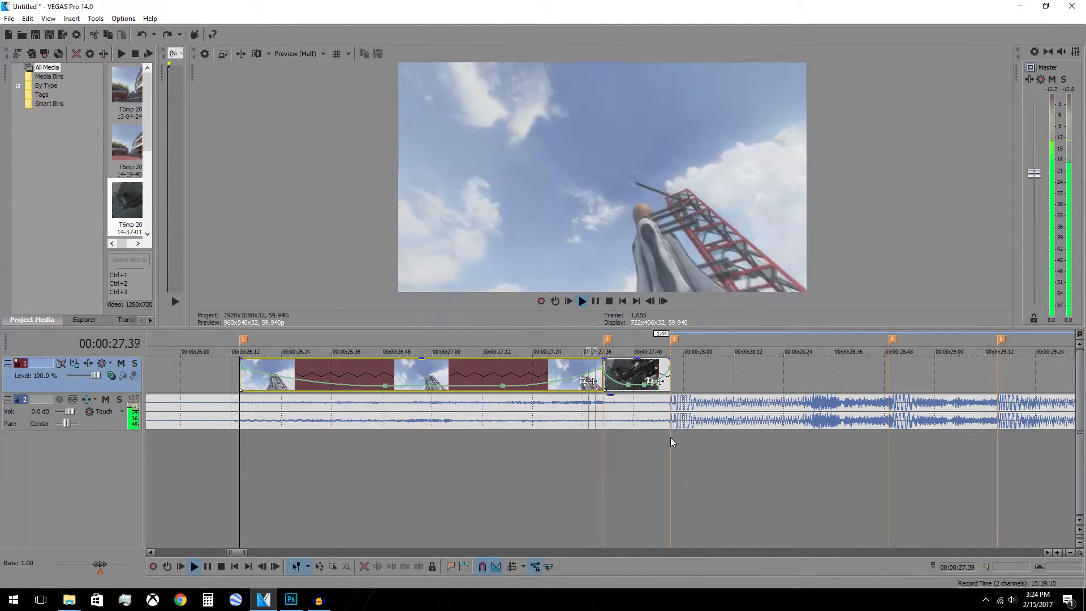
pyautogui.press('space')
# Try the sniper clip at marker 3, then undo the move and all of its velocity envelope edits
pyautogui.moveTo(640, 374); pyautogui.dragTo(707, 368)
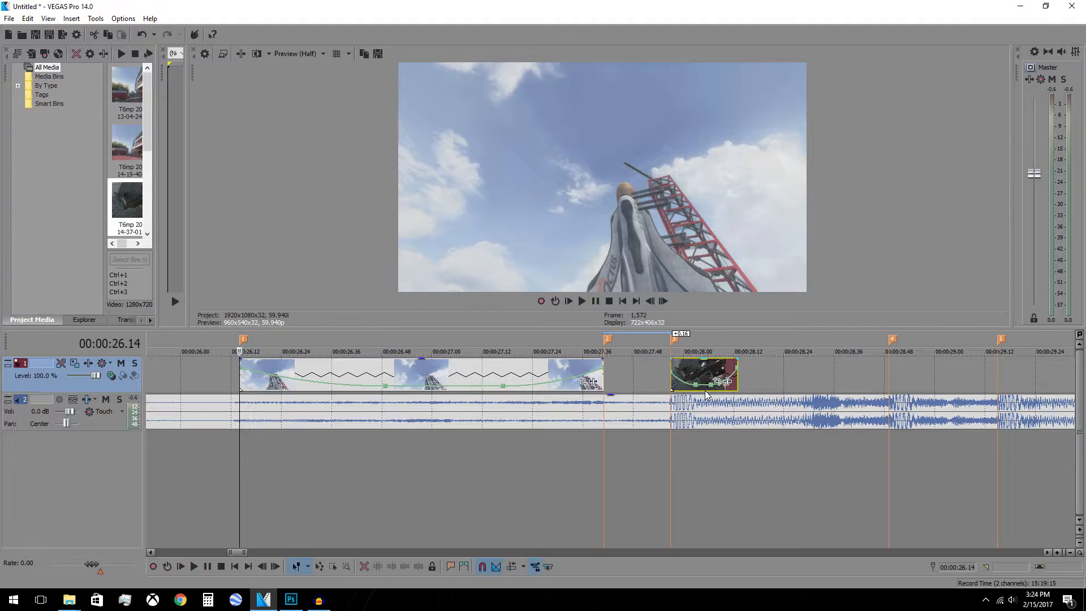
pyautogui.hotkey('ctrl', 'z')
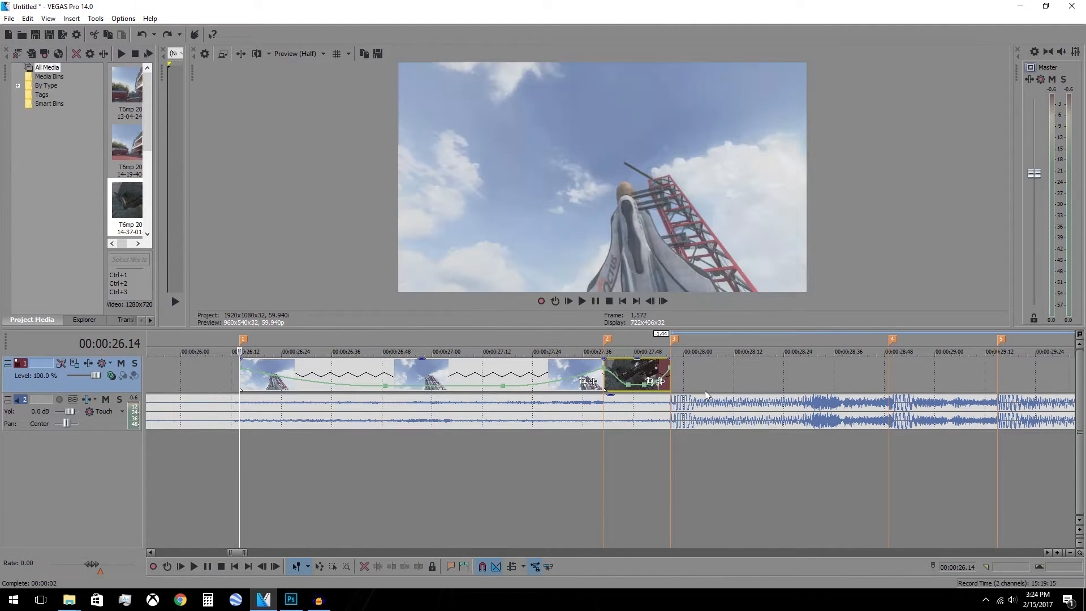
pyautogui.press('space')
pyautogui.hotkey('ctrl', 'z')
pyautogui.hotkey('ctrl', 'z')
pyautogui.hotkey('ctrl', 'z')
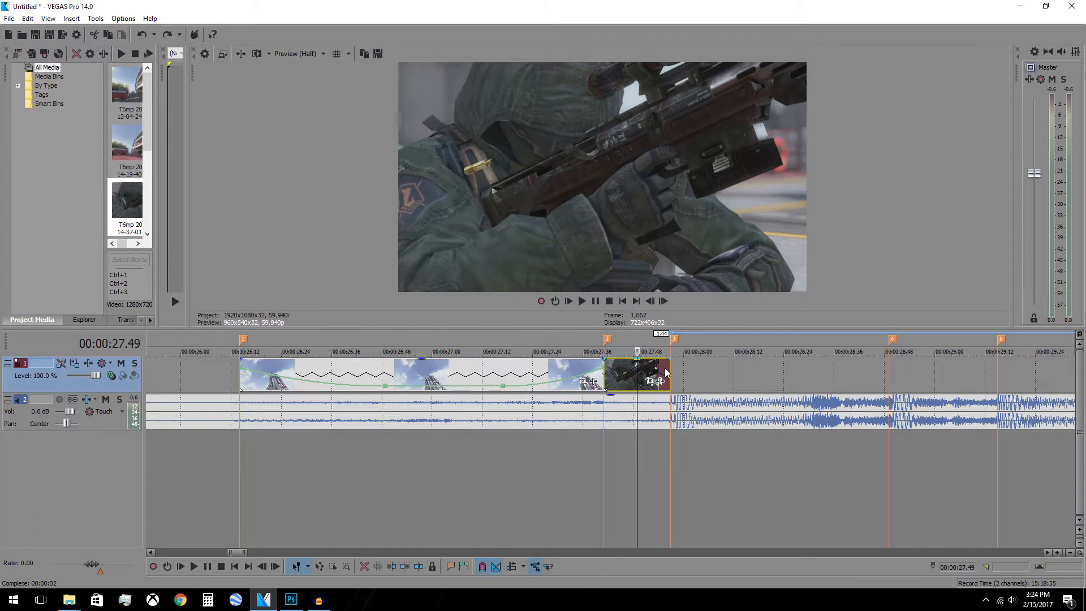
# Fit the sniper clip between markers 3 and 4 and insert a velocity envelope with two middle points
pyautogui.moveTo(669, 371); pyautogui.dragTo(888, 374)
pyautogui.rightClick(787, 373)
pyautogui.moveTo(825, 470)
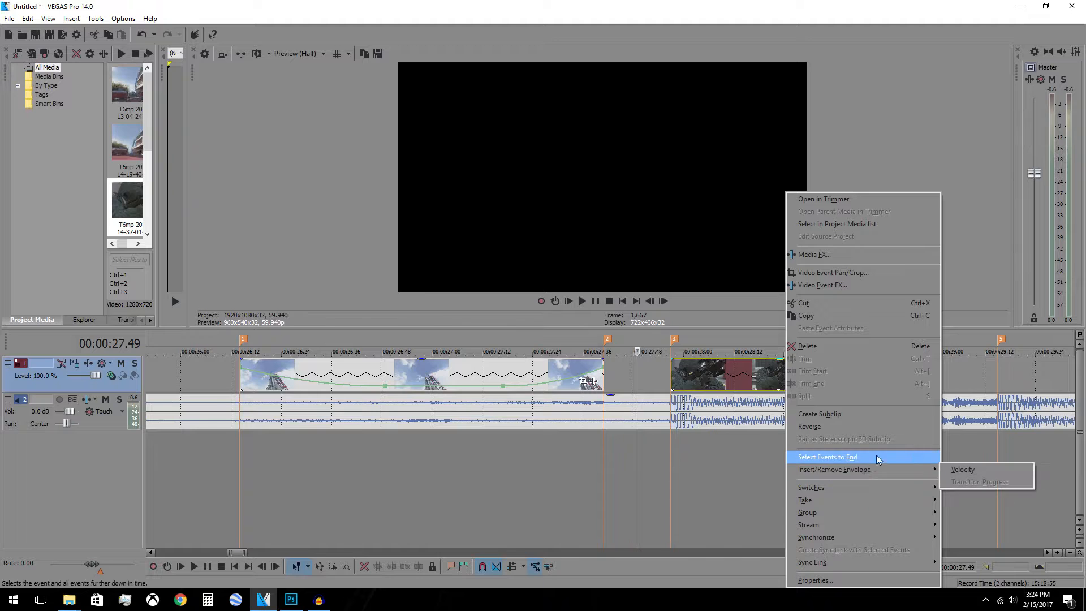
pyautogui.click(978, 469)
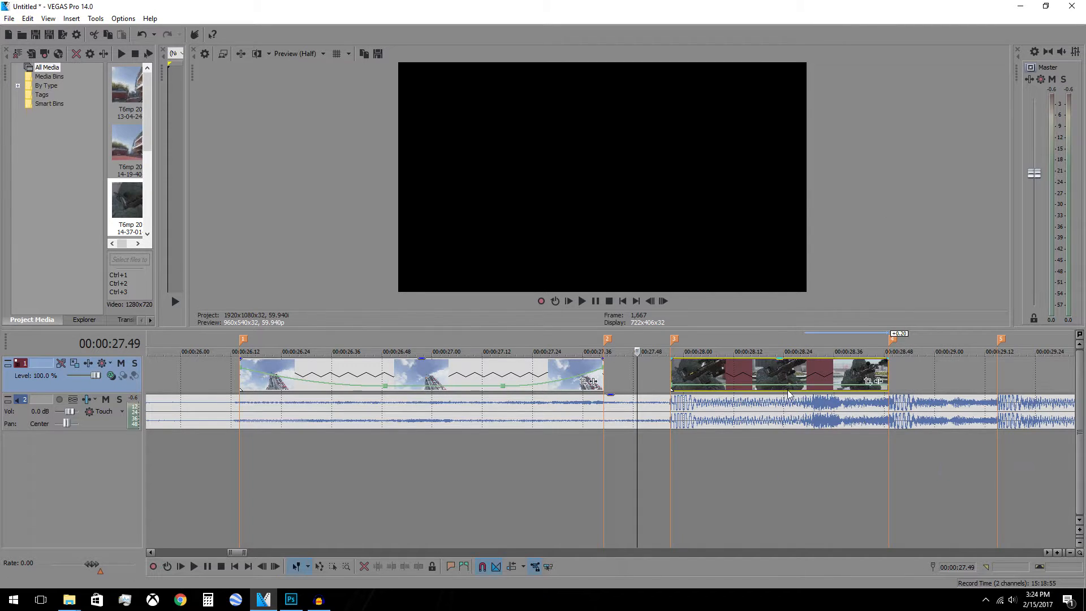
pyautogui.doubleClick(755, 386)
pyautogui.doubleClick(818, 385)
# Raise the sniper clip's end velocity to about 772% with a Slow Fade and its starting velocity with a Fast Fade
pyautogui.moveTo(846, 388); pyautogui.dragTo(899, 369)
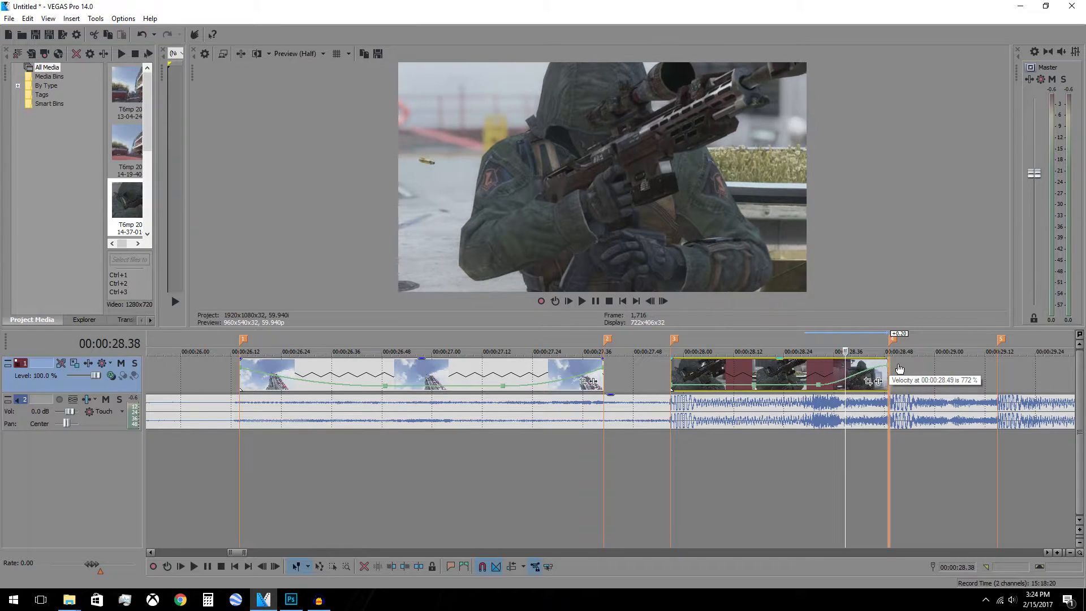
pyautogui.rightClick(874, 374)
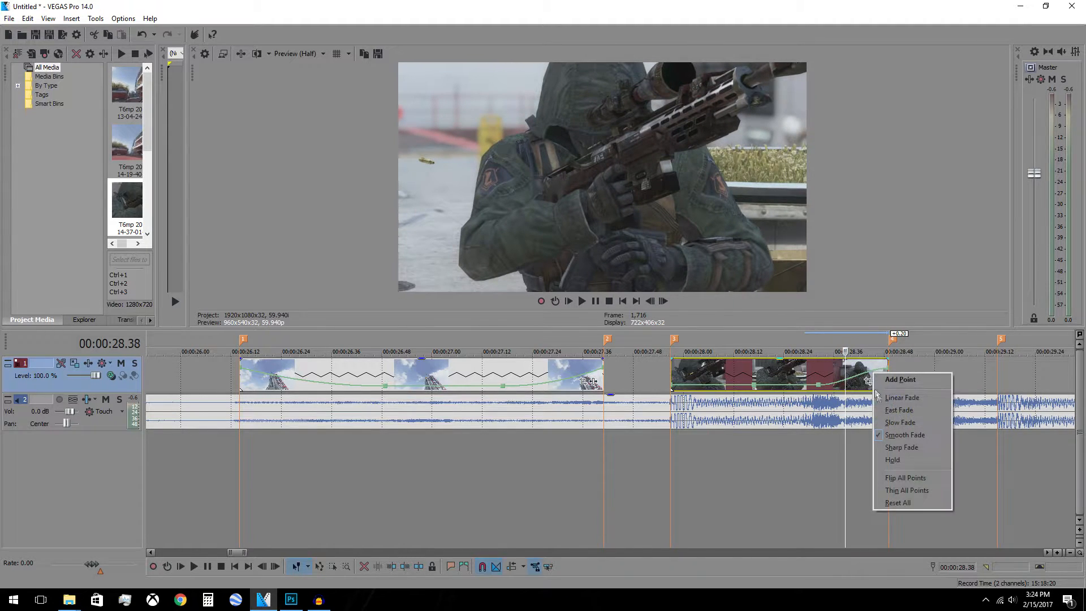
pyautogui.click(893, 423)
pyautogui.moveTo(675, 389); pyautogui.dragTo(675, 373)
pyautogui.click(713, 399)
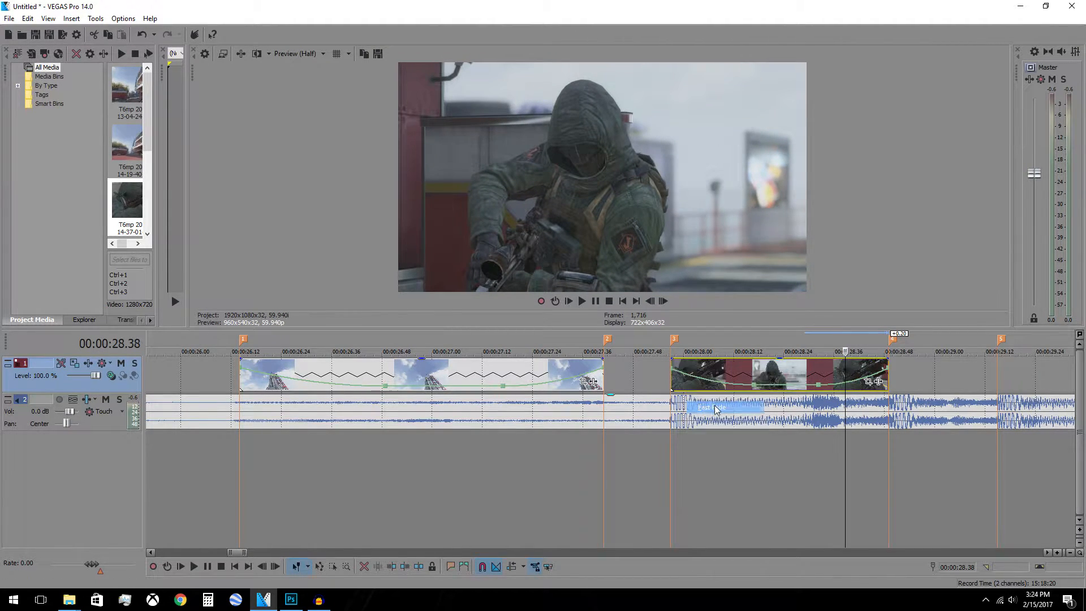
# Lower the middle of the sniper clip's velocity curve and play the clip back from marker 3
pyautogui.click(668, 378)
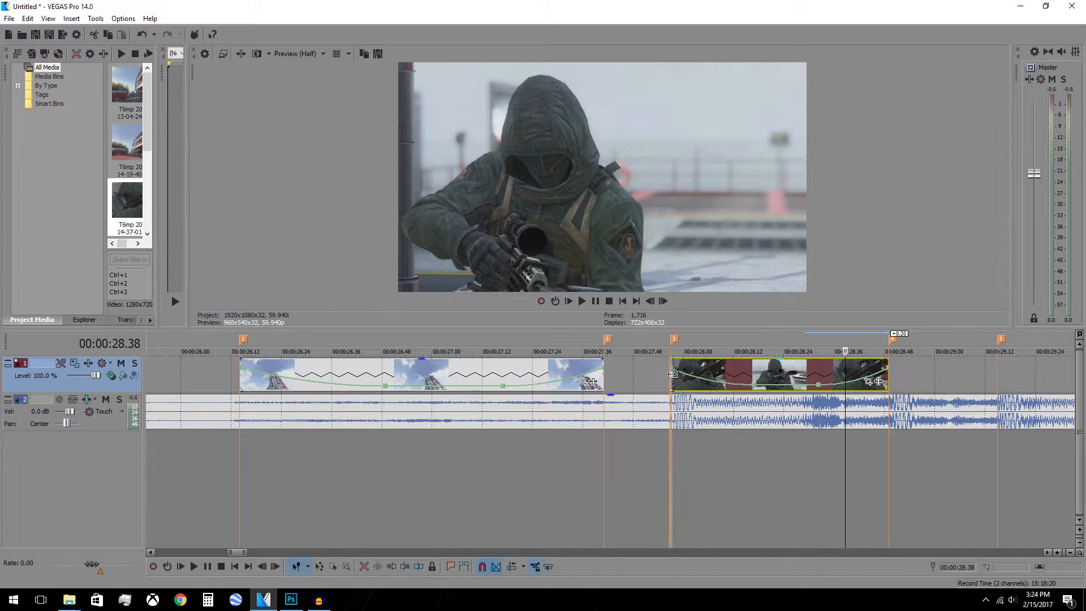
pyautogui.press('space')
pyautogui.press('space')
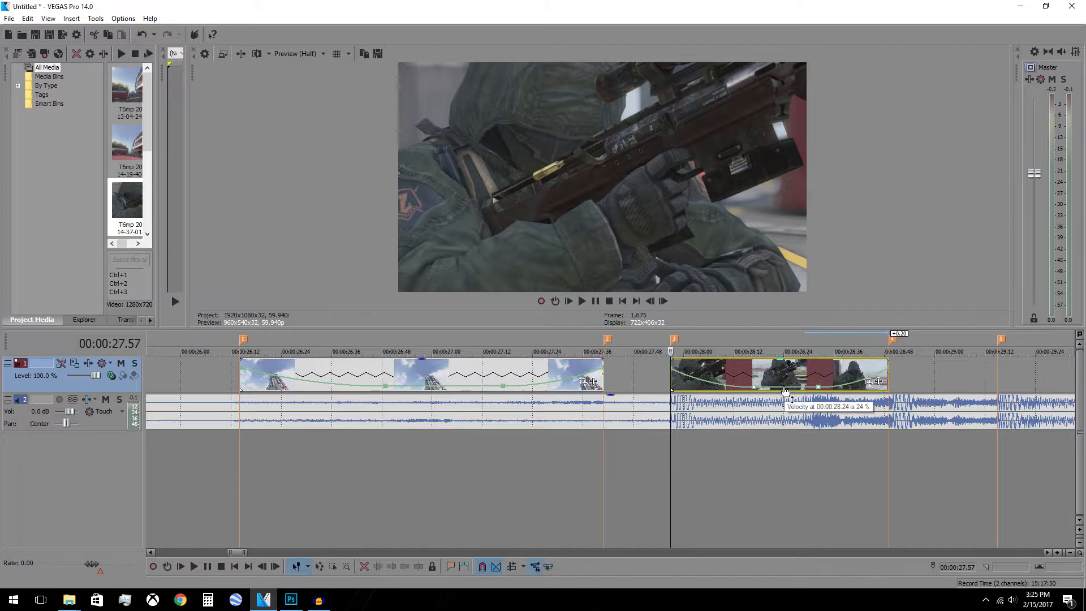
pyautogui.press('space')
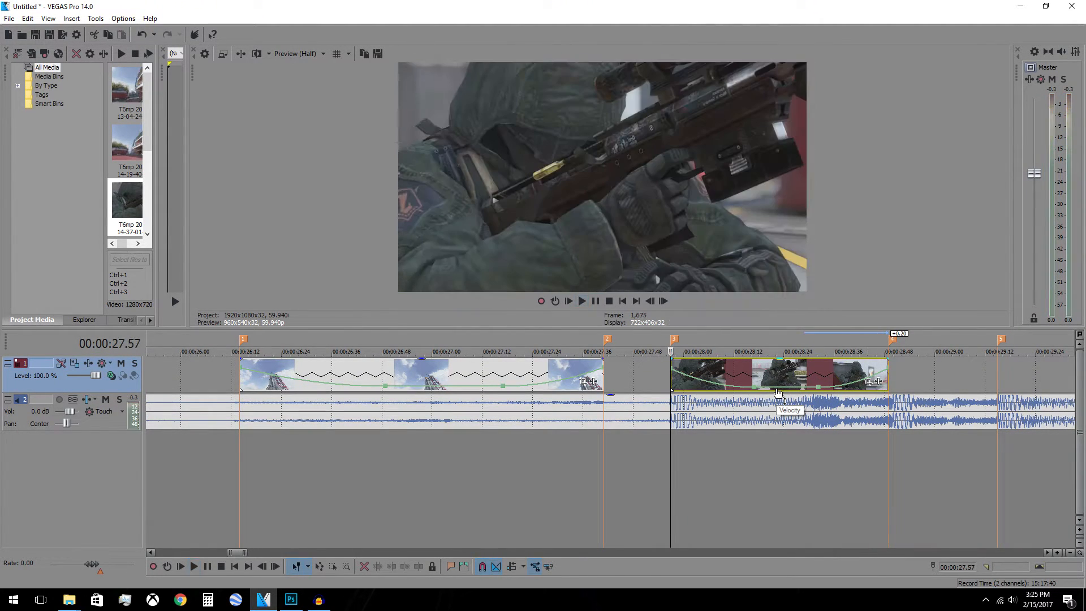
pyautogui.press('space')
pyautogui.press('space')
pyautogui.press('space')
# Play back the montage from marker 1 through the sniper clip
pyautogui.click(240, 377)
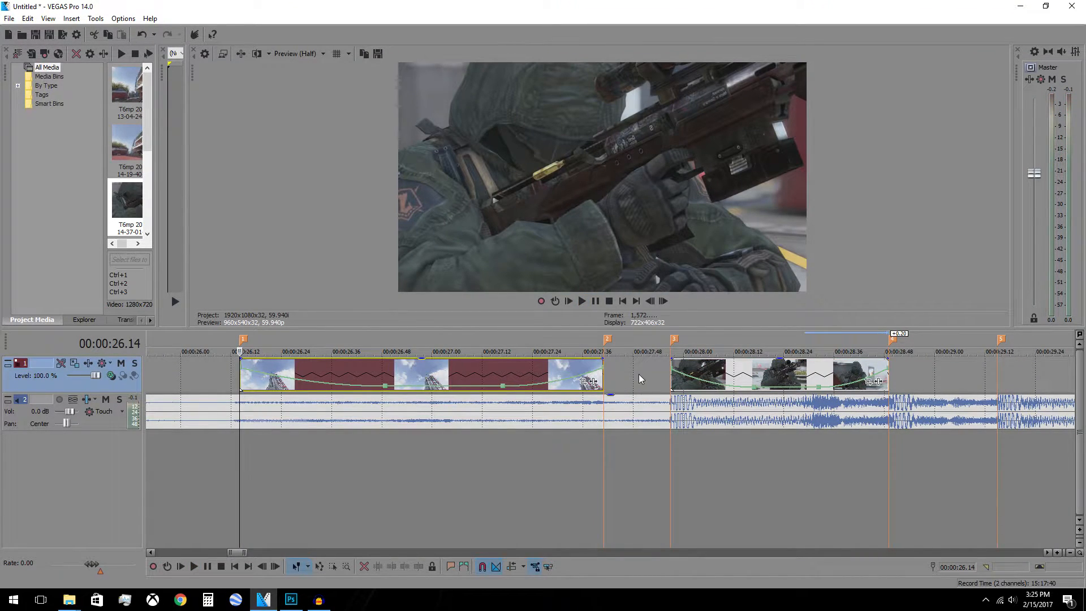
pyautogui.press('space')
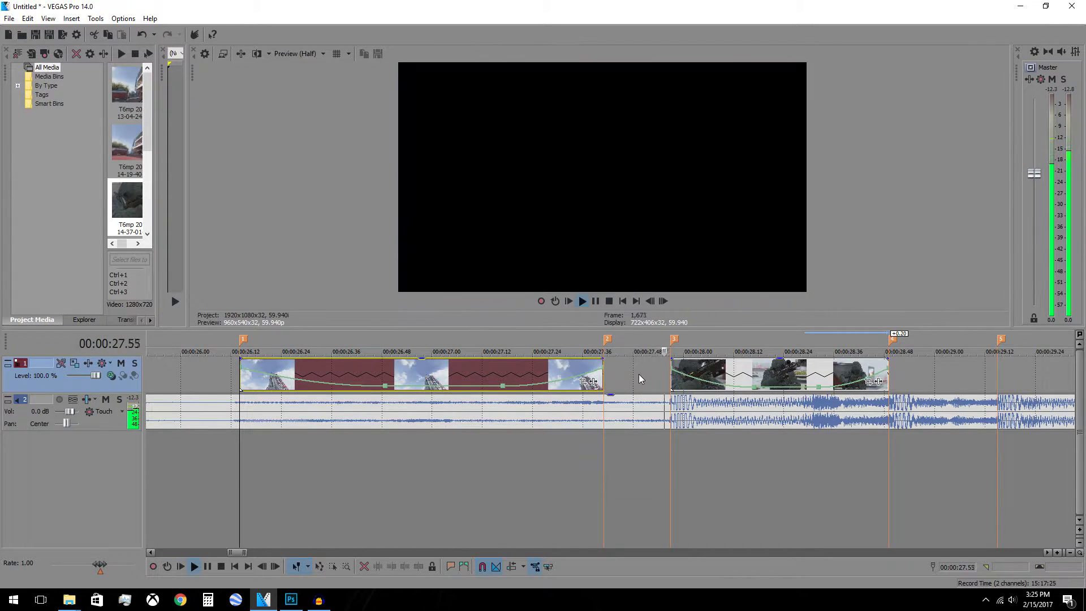
pyautogui.press('space')
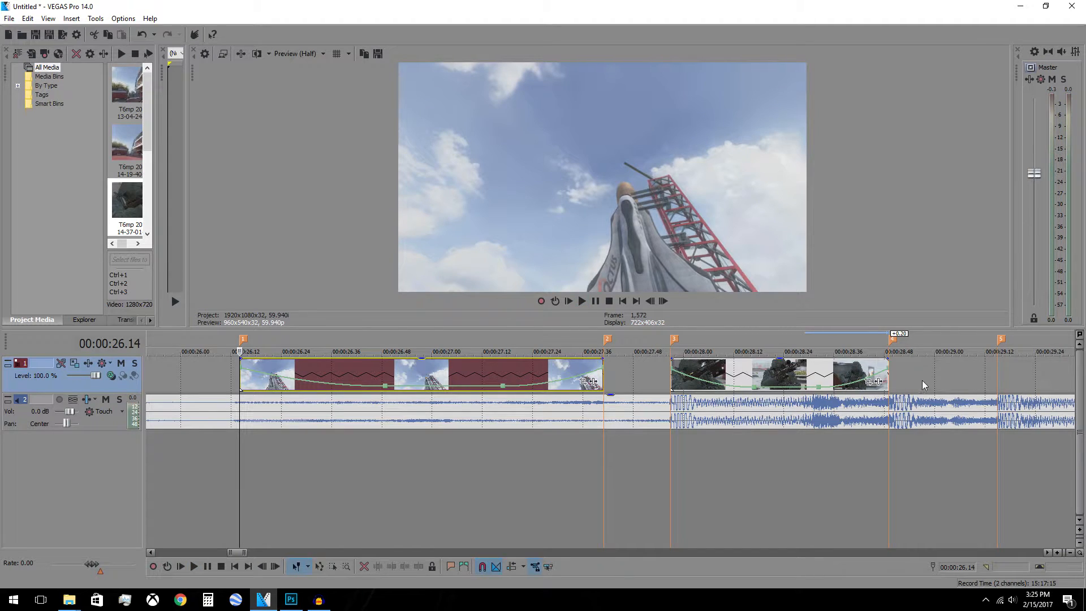
# Move the building clip from further along the video track to start at marker 4 and place the playhead at marker 5
pyautogui.click(887, 385)
pyautogui.scroll(-5, 898, 377)
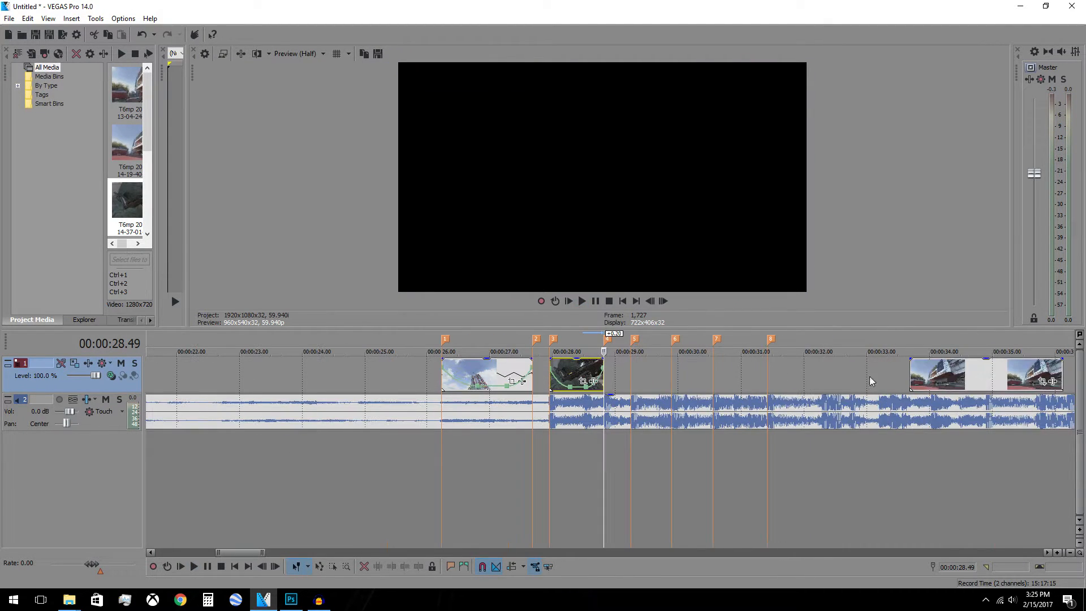
pyautogui.moveTo(955, 376); pyautogui.dragTo(632, 375)
pyautogui.click(632, 375)
pyautogui.scroll(5, 633, 370)
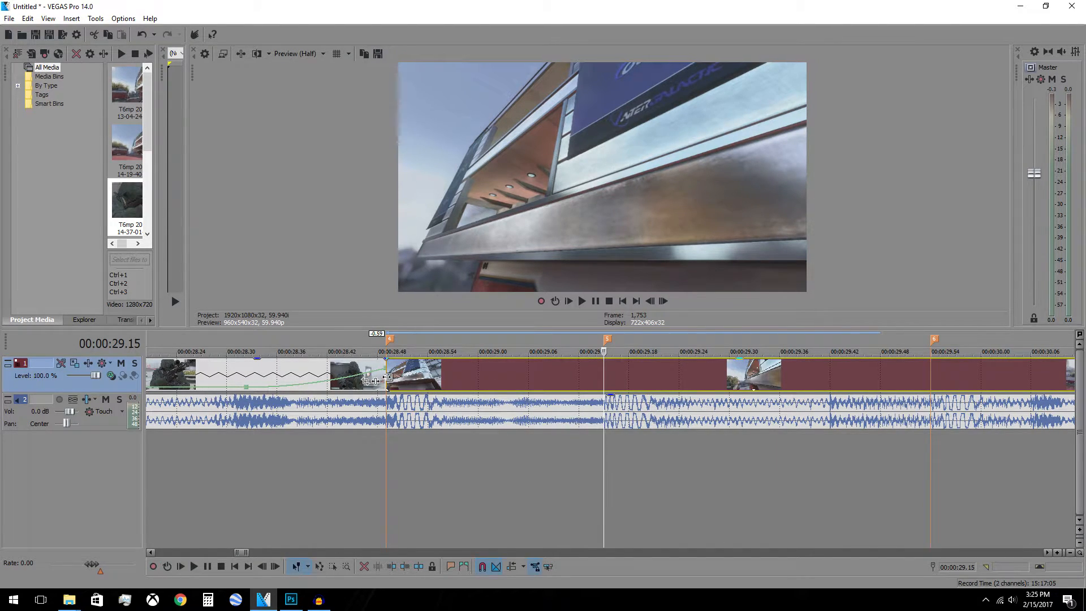
# Split the building clip at marker 5 and delete the part after the marker
pyautogui.moveTo(387, 377)
pyautogui.mouseDown()
pyautogui.moveTo(489, 378)
pyautogui.moveTo(403, 378)
pyautogui.moveTo(452, 372)
pyautogui.moveTo(416, 374)
pyautogui.mouseUp()
pyautogui.press('s')
pyautogui.press('Delete')
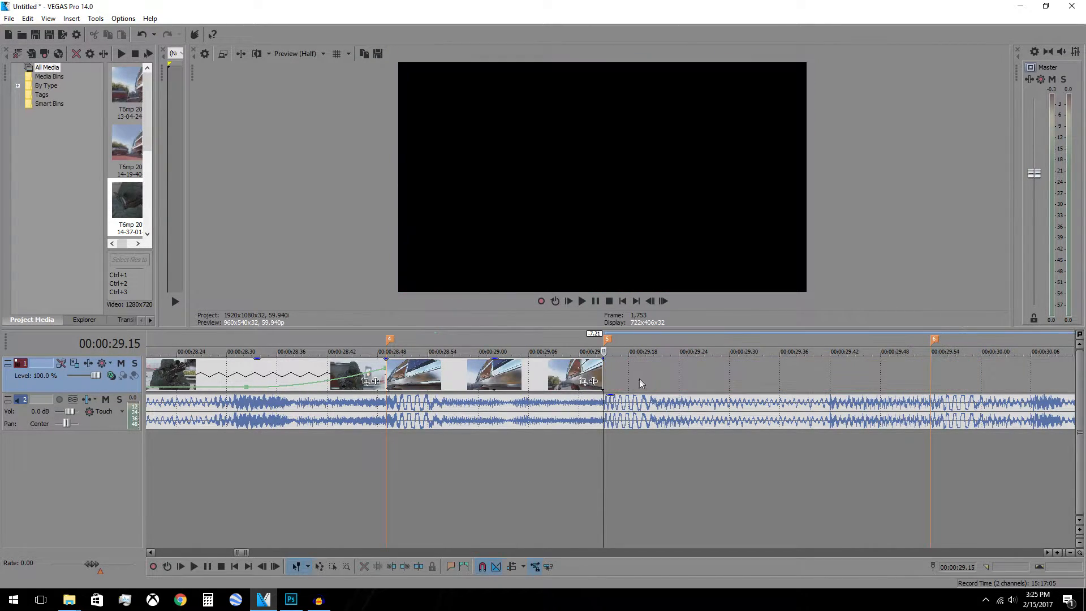
# Stretch the building clip's end to past marker 6 to slow it down, split it at marker 5 and delete the remainder
pyautogui.moveTo(602, 368); pyautogui.dragTo(1043, 386)
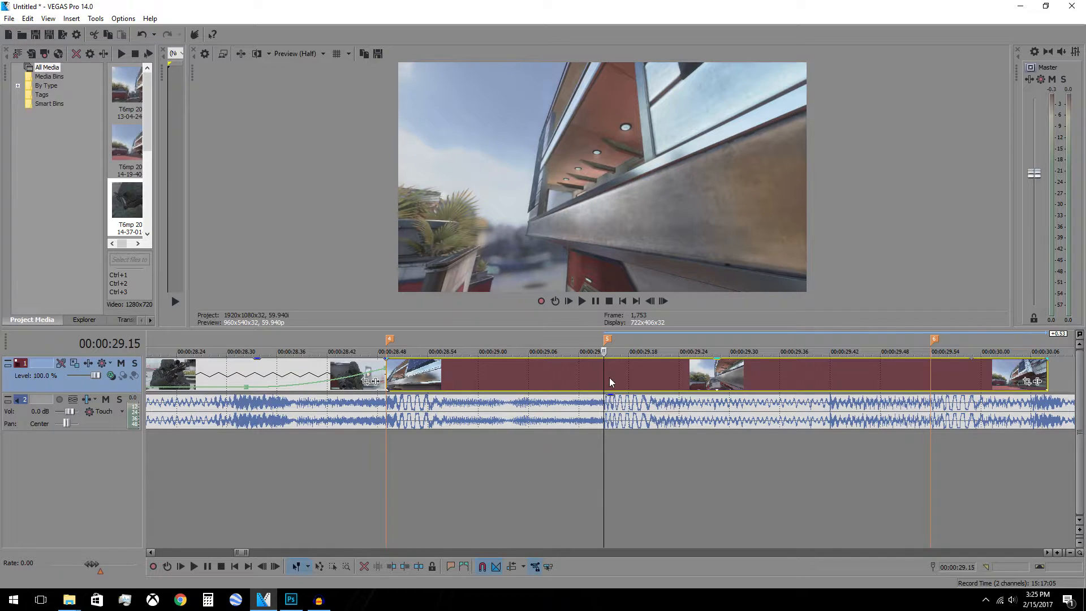
pyautogui.hotkey('ctrl', 'z')
pyautogui.moveTo(603, 372); pyautogui.dragTo(1023, 374)
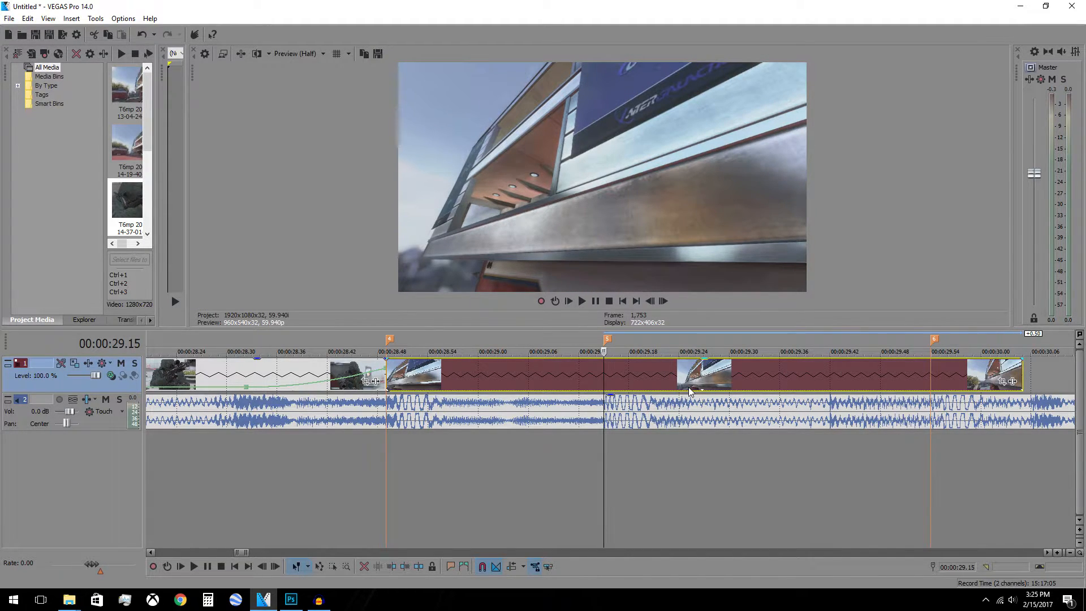
pyautogui.press('s')
pyautogui.press('Delete')
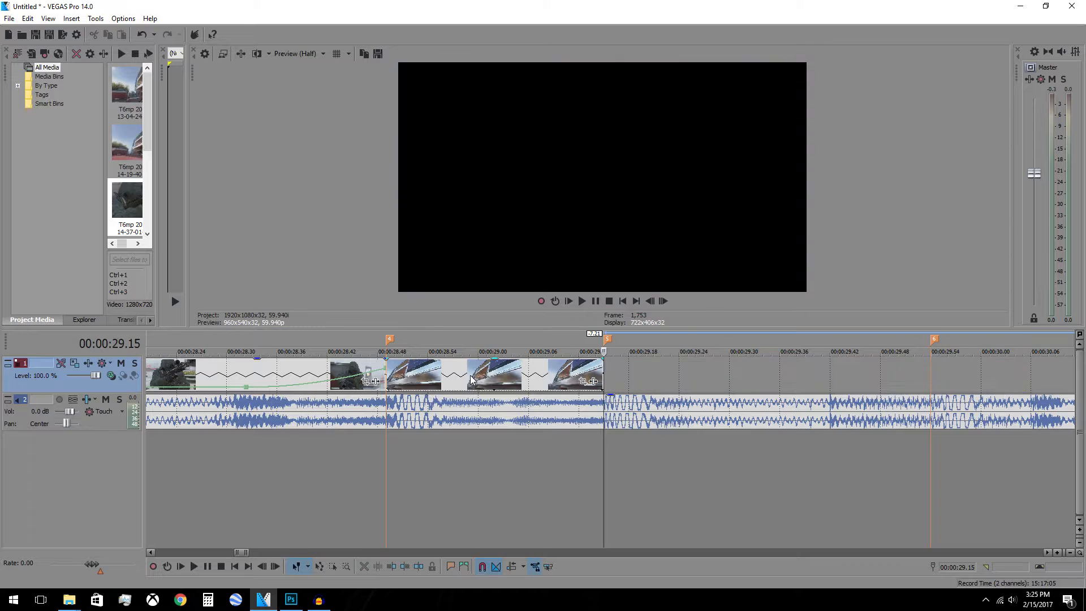
# Insert a velocity envelope on the building clip between markers 4 and 5 and add two points along its line
pyautogui.rightClick(462, 376)
pyautogui.moveTo(566, 467)
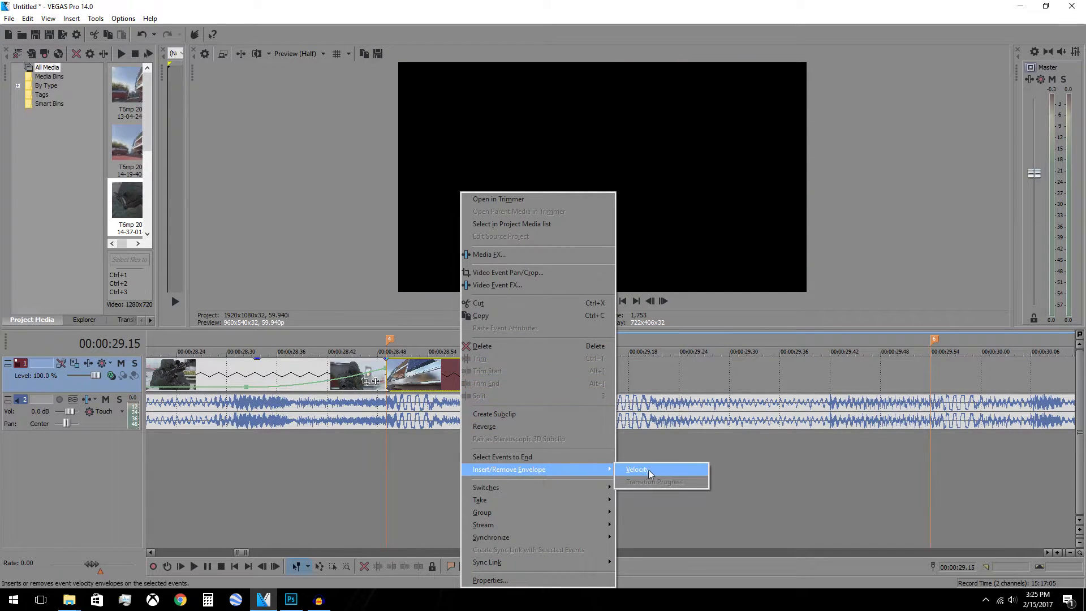
pyautogui.click(650, 468)
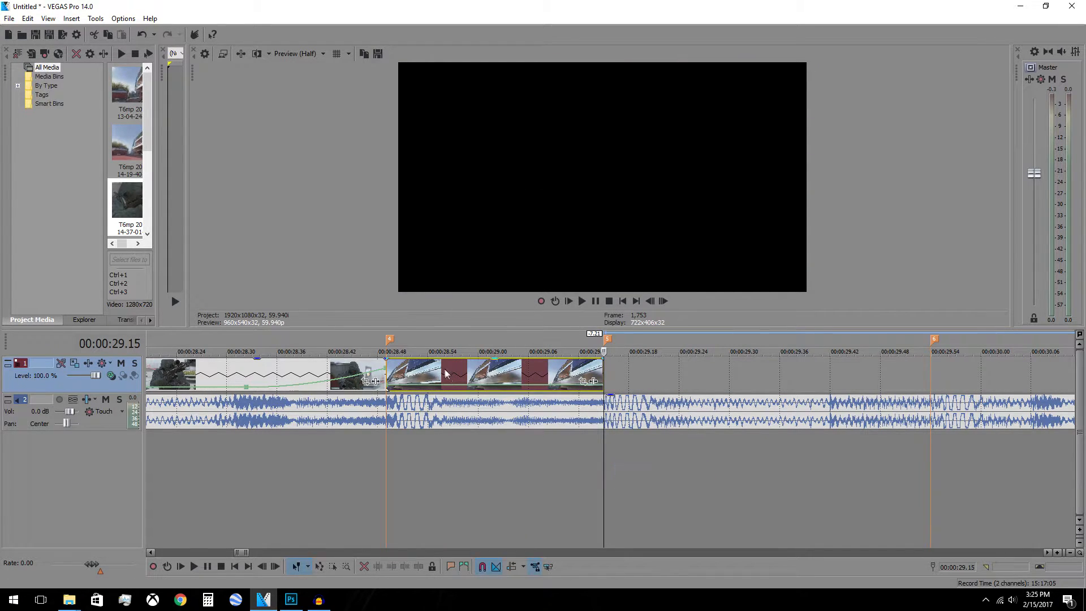
pyautogui.click(465, 393)
pyautogui.doubleClick(533, 387)
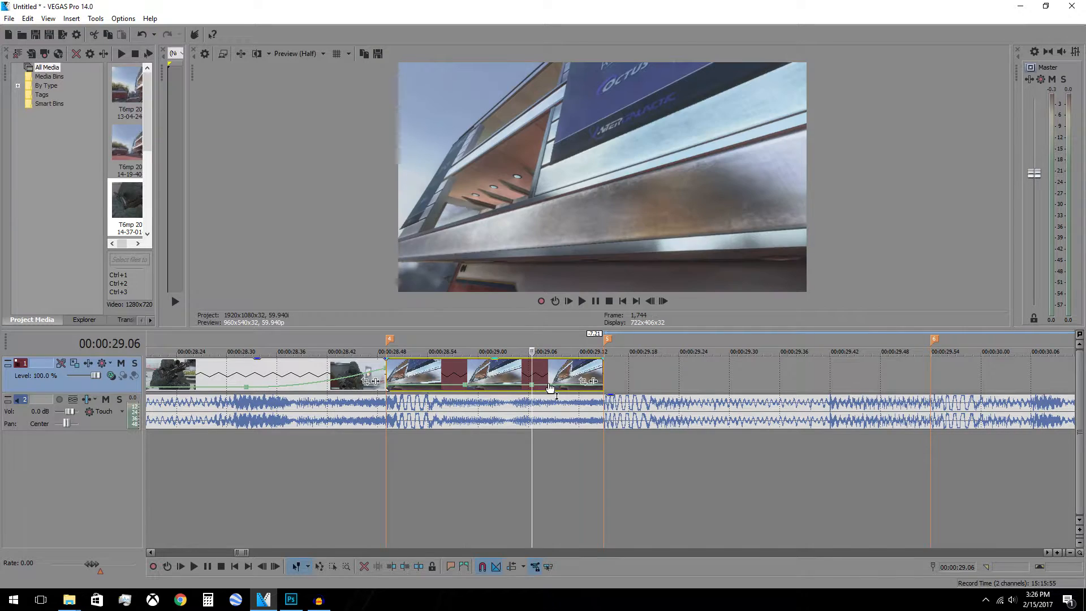
# Shape the building clip's velocity with a raised Fast Fade start and a raised Slow Fade end
pyautogui.rightClick(577, 375)
pyautogui.click(602, 425)
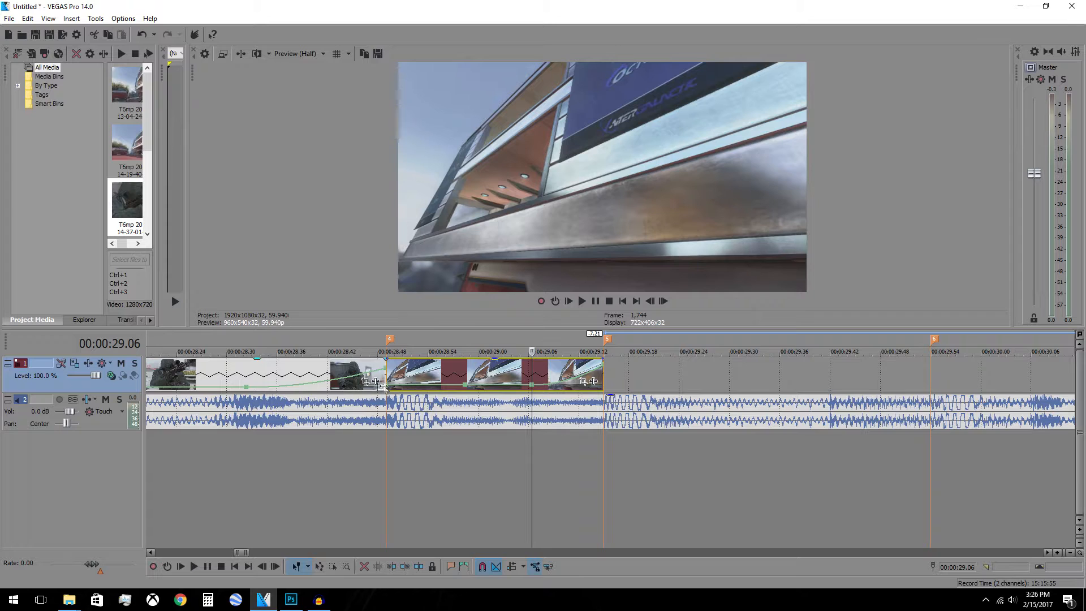
pyautogui.rightClick(414, 372)
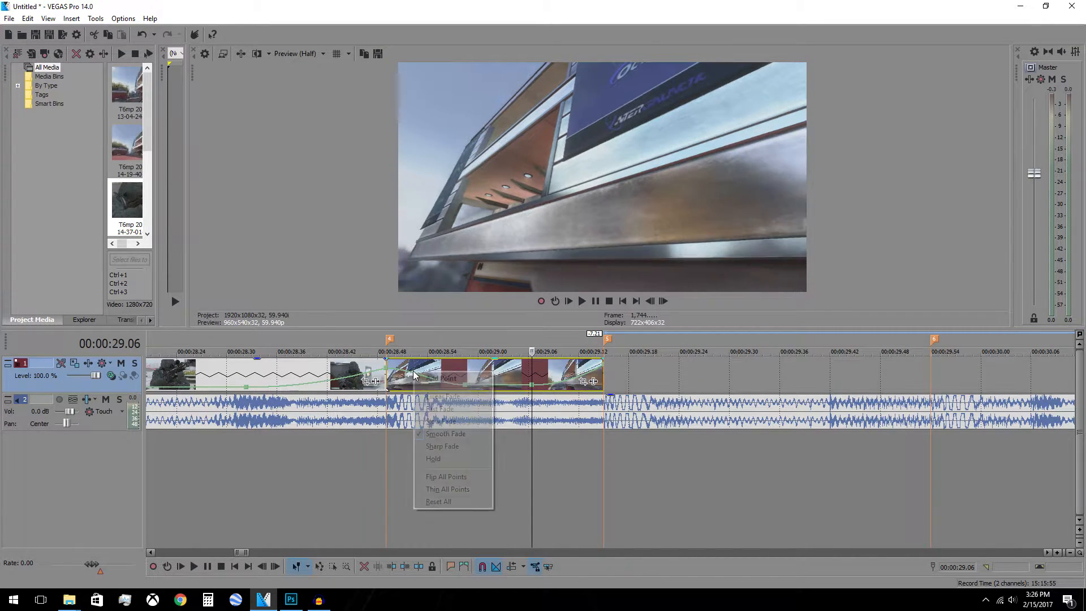
pyautogui.click(453, 408)
pyautogui.click(599, 378)
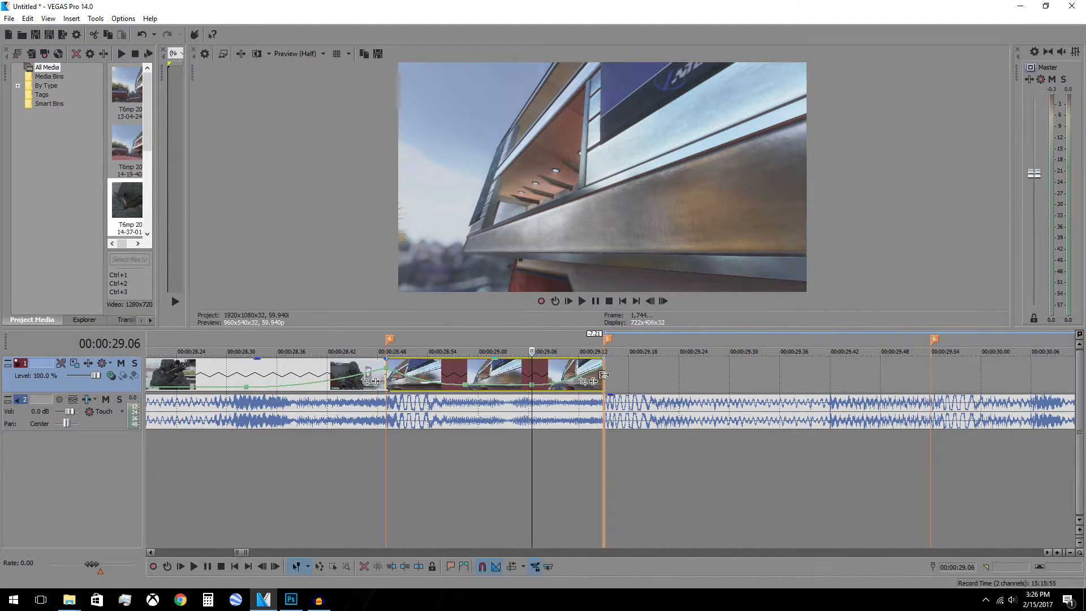
pyautogui.press('Left')
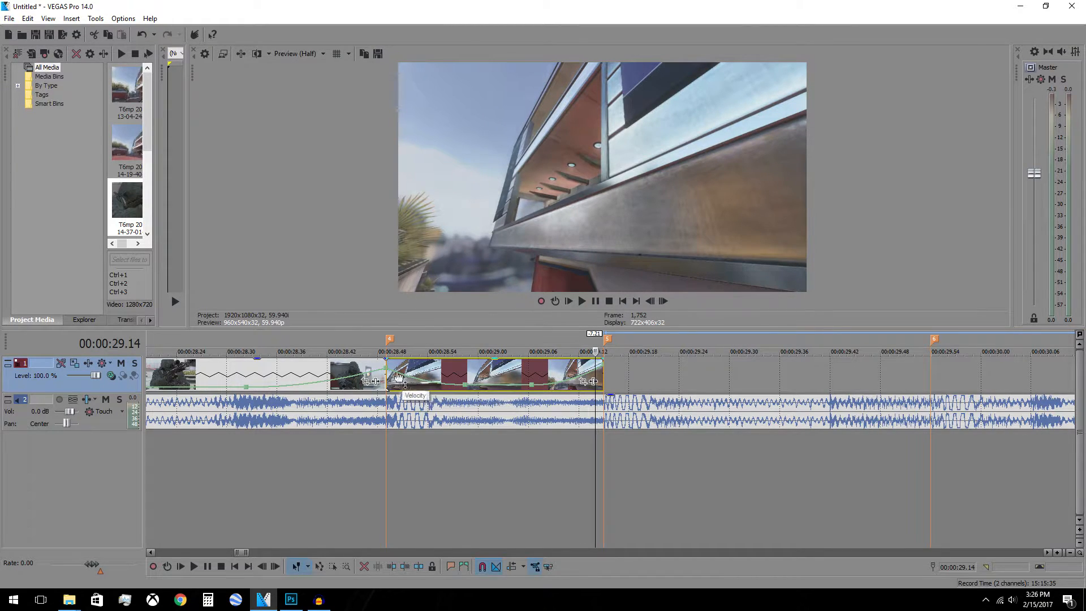
# Raise the building clip's starting velocity above 886% and readjust its ending velocity at marker 5
pyautogui.moveTo(389, 371); pyautogui.dragTo(389, 368)
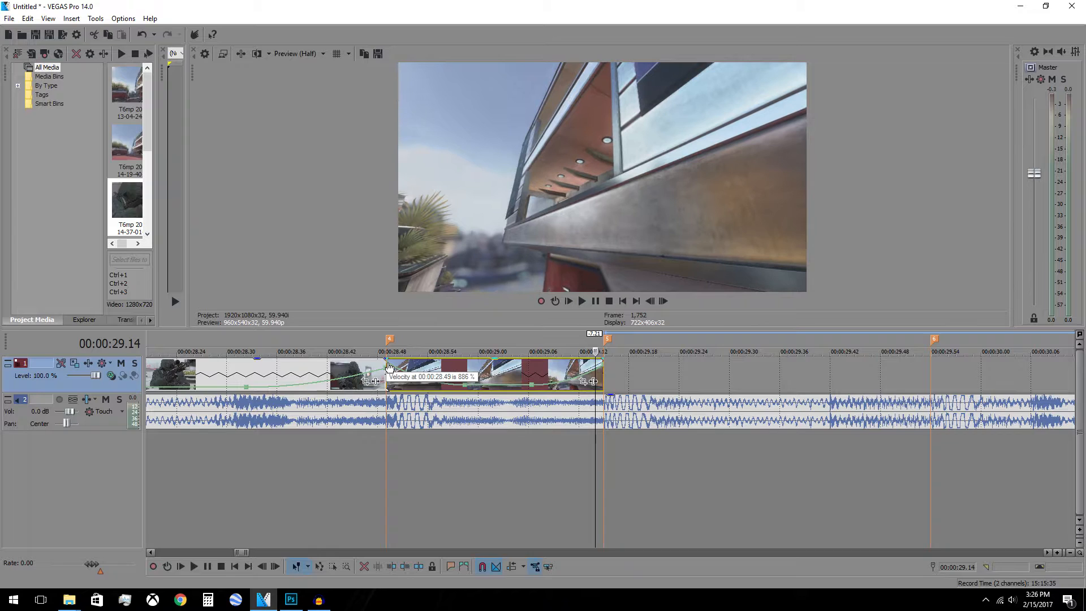
pyautogui.moveTo(602, 368); pyautogui.dragTo(601, 373)
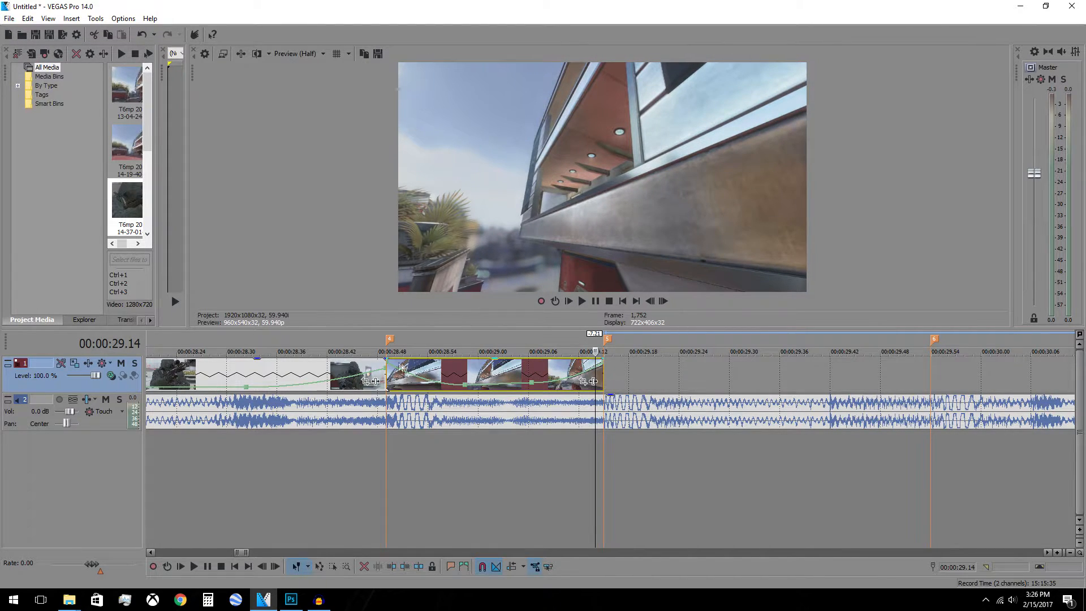
pyautogui.moveTo(388, 366); pyautogui.dragTo(391, 362)
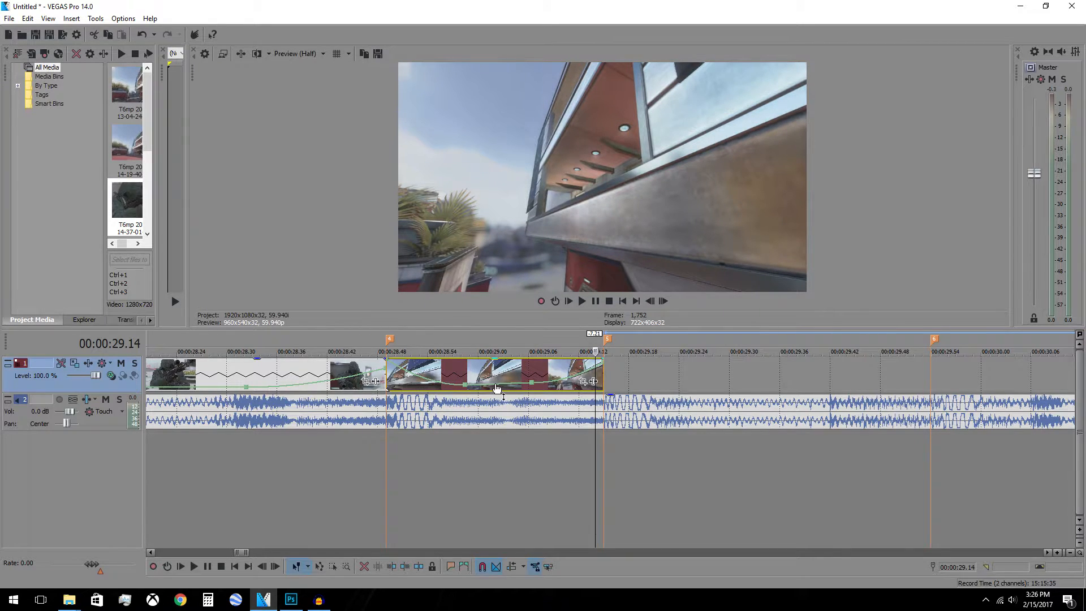
# Play back the building clip from marker 4 to check its velocity curve
pyautogui.click(387, 380)
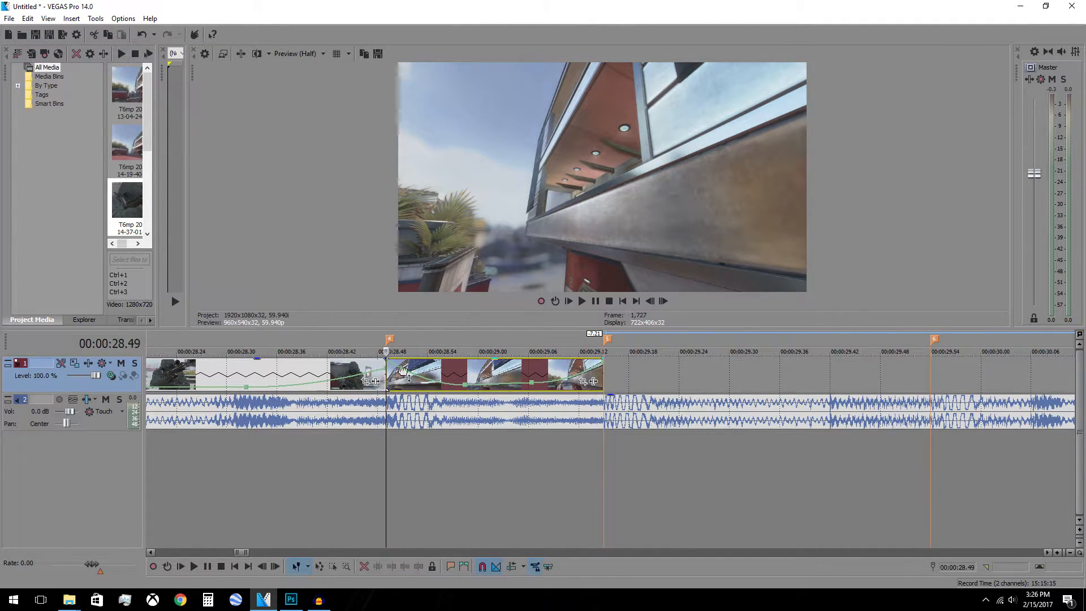
pyautogui.press('space')
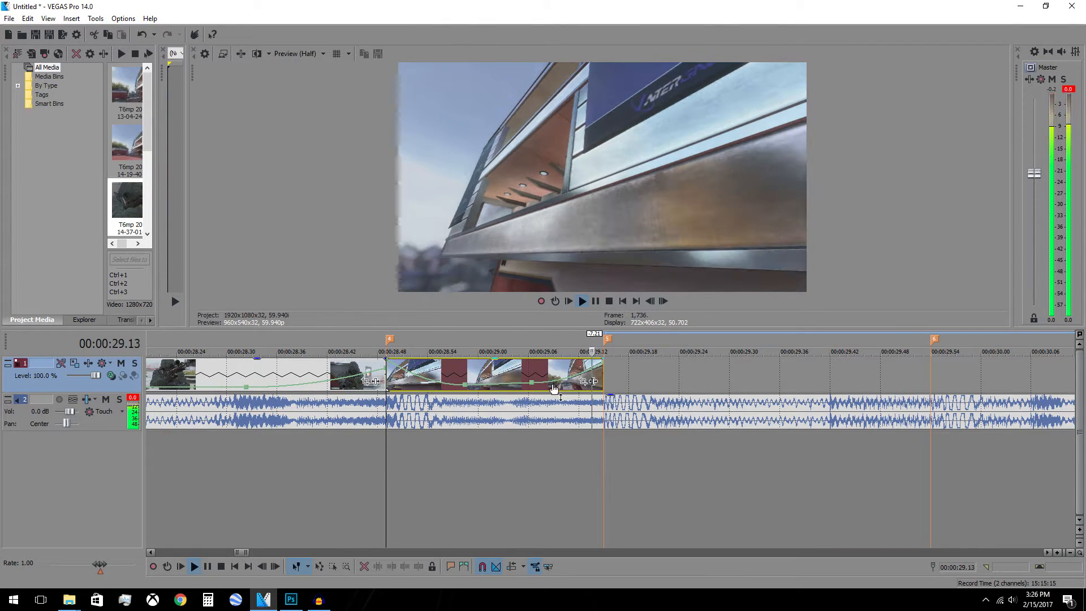
pyautogui.press('space')
pyautogui.press('space')
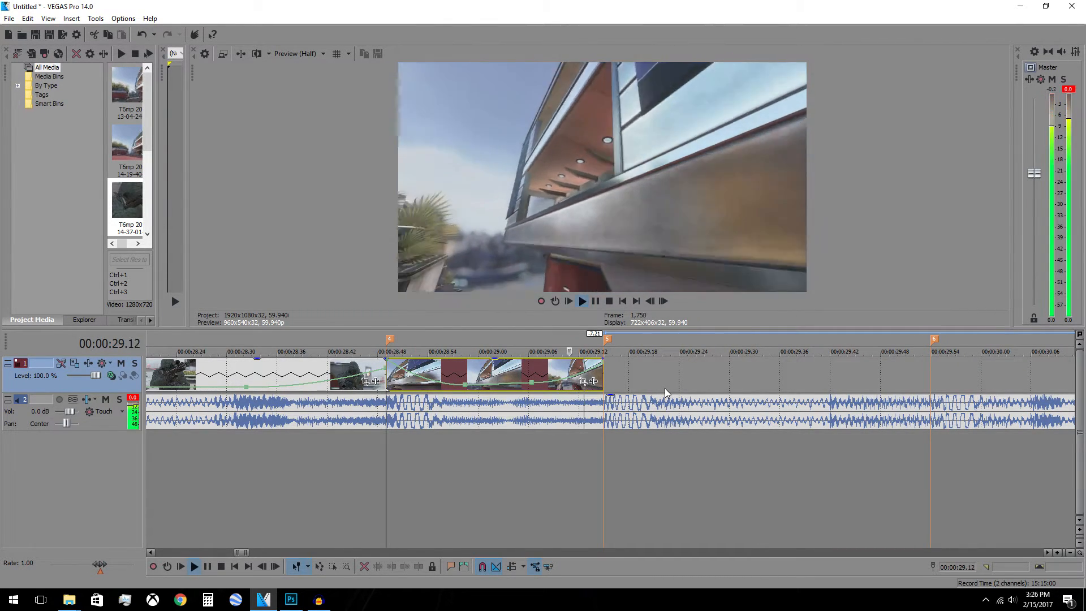
pyautogui.press('space')
# Move the next gameplay clip from further along the video track to start just after marker 5
pyautogui.click(603, 373)
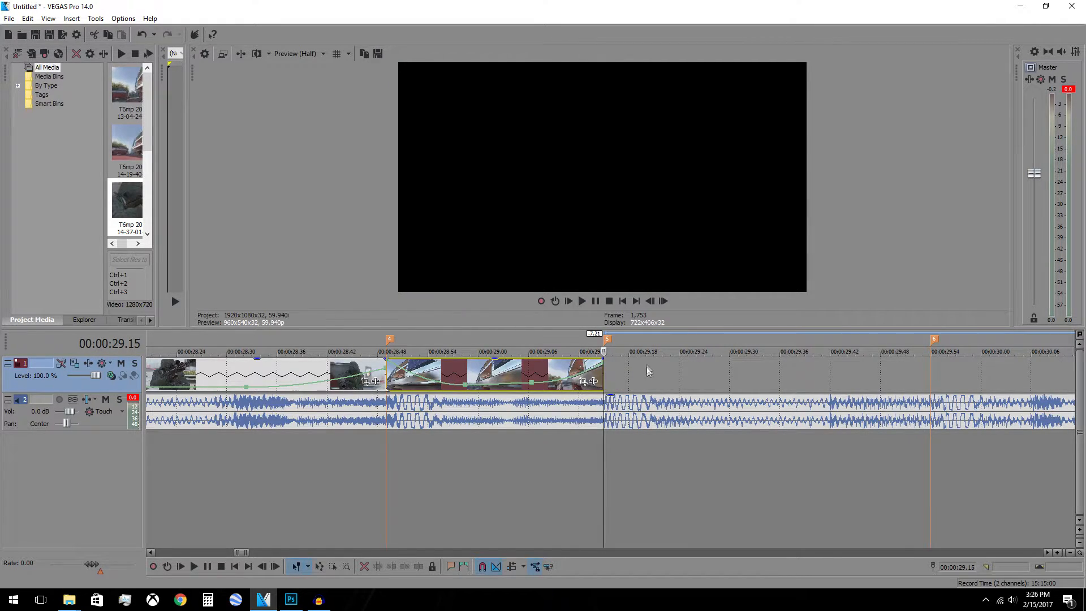
pyautogui.scroll(-3, 642, 366)
pyautogui.scroll(-5, 650, 367)
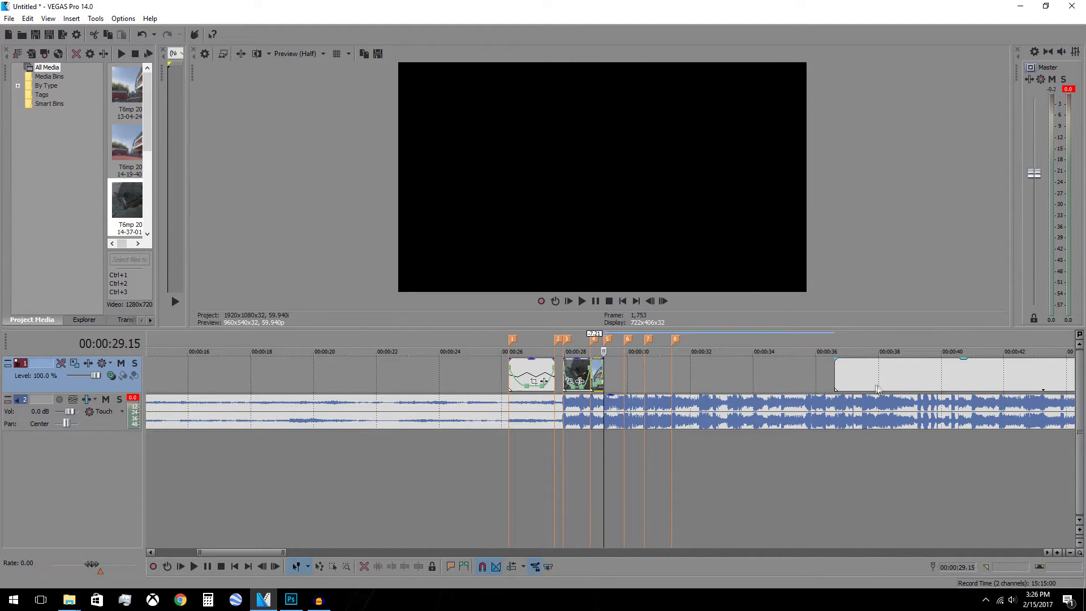
pyautogui.moveTo(907, 376); pyautogui.dragTo(681, 371)
pyautogui.scroll(5, 660, 375)
# Split the moved gameplay clip at 00:00:31.39, just after the midair kill shot, and delete the part before the cut
pyautogui.click(772, 372)
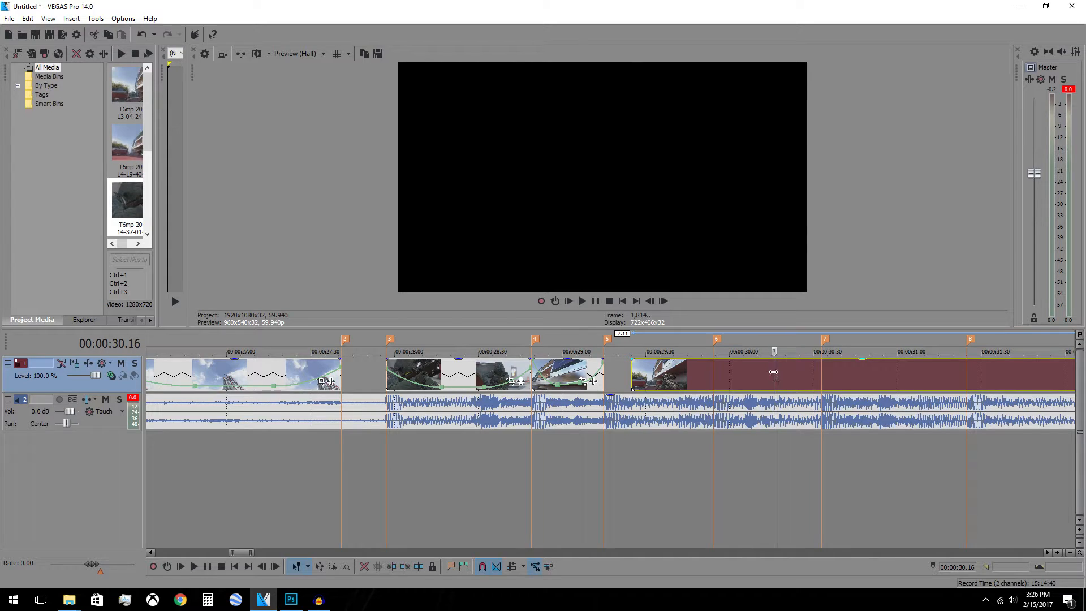
pyautogui.scroll(-3, 830, 379)
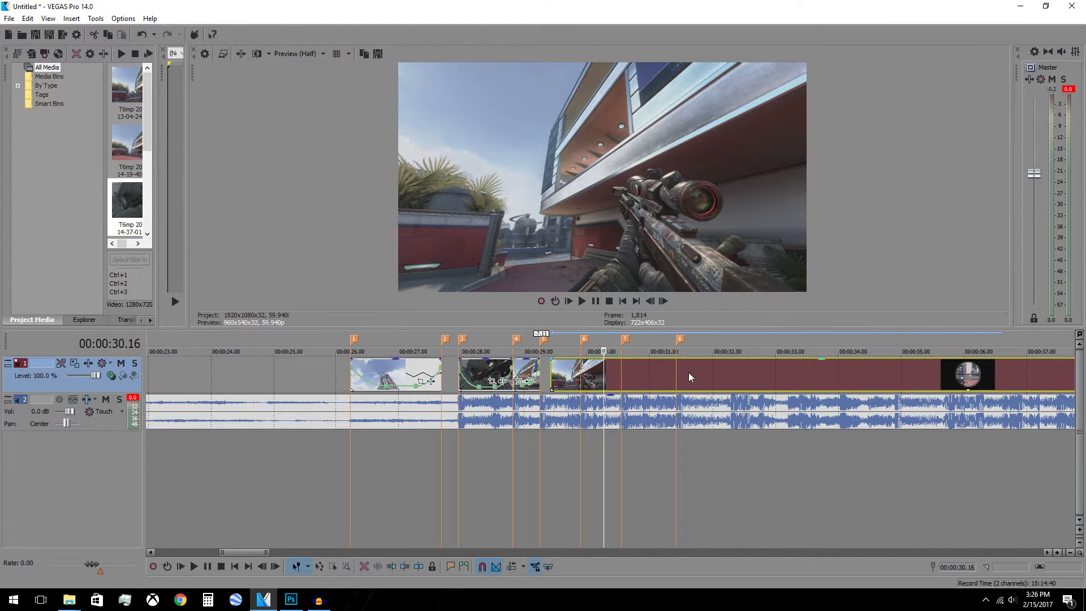
pyautogui.click(711, 372)
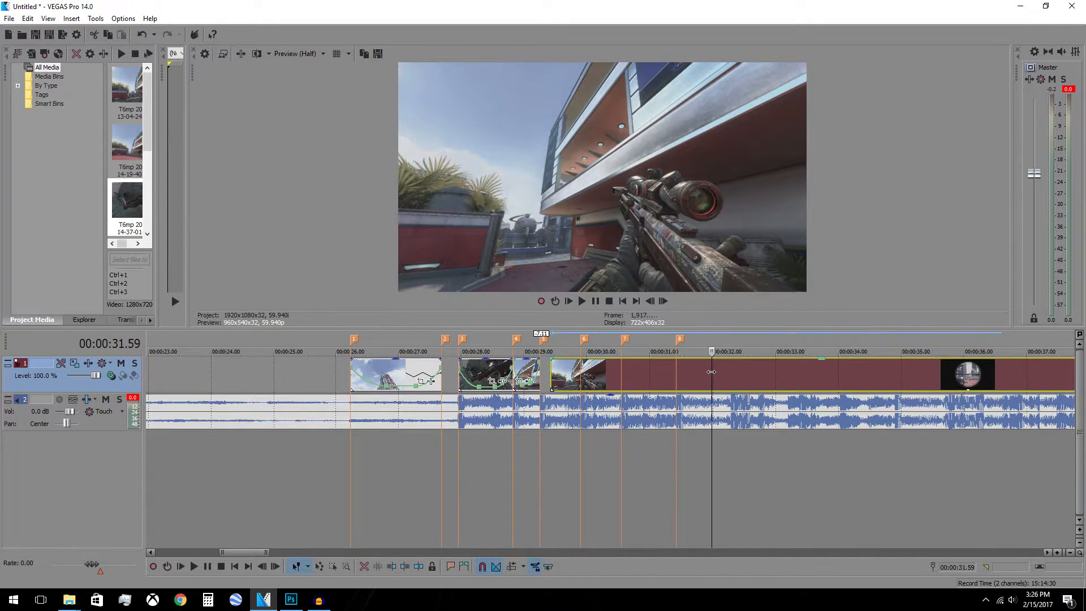
pyautogui.scroll(5, 707, 372)
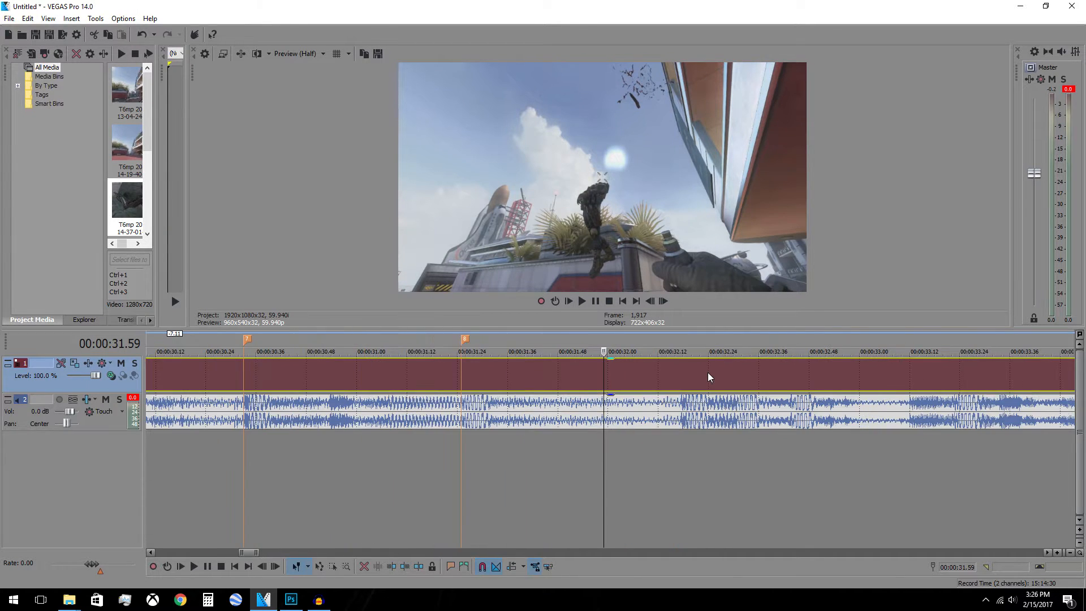
pyautogui.press('Left')
pyautogui.press('Left')
pyautogui.press('Left')
pyautogui.press('Left')
pyautogui.press('Left')
pyautogui.press('Left')
pyautogui.press('Left')
pyautogui.press('Left')
pyautogui.press('Left')
pyautogui.press('Left')
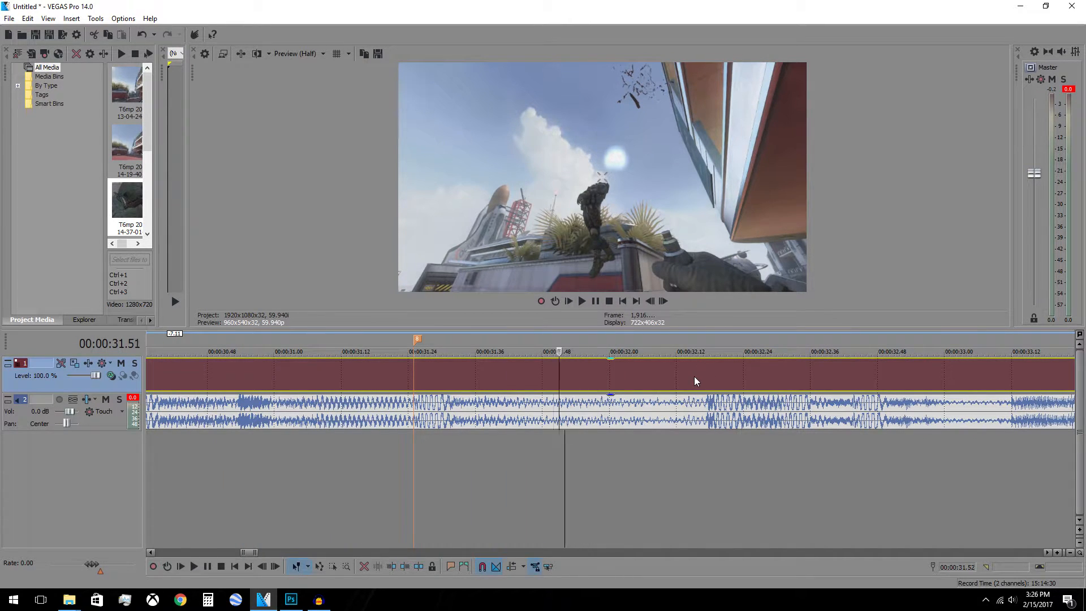
pyautogui.press('Left')
pyautogui.press('Left')
pyautogui.press('Left')
pyautogui.press('Left')
pyautogui.press('Left')
pyautogui.press('Left')
pyautogui.press('Left')
pyautogui.press('Left')
pyautogui.press('Left')
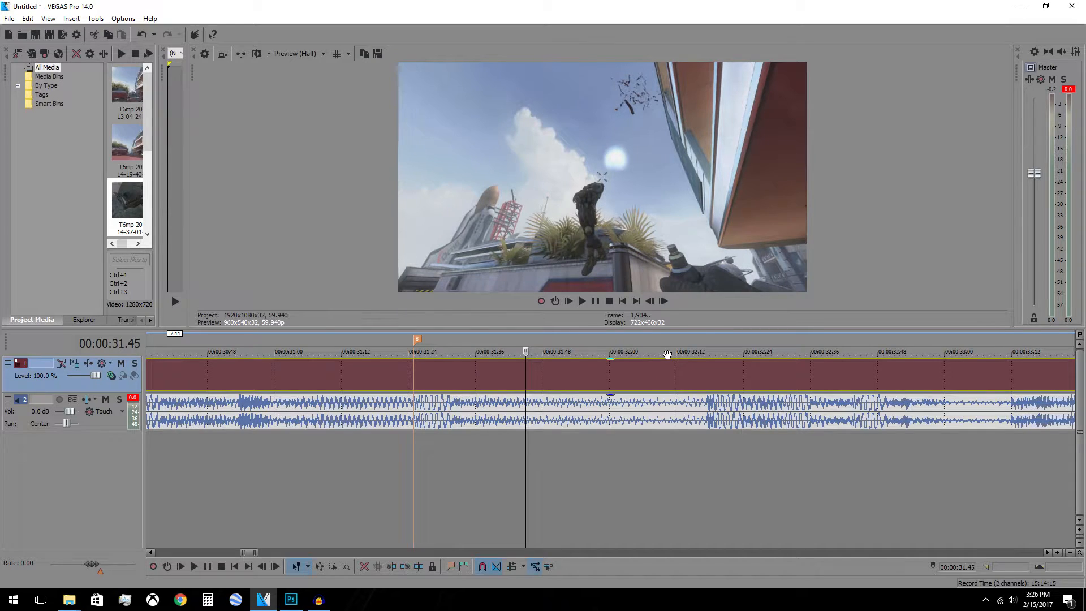
pyautogui.press('Left')
pyautogui.press('Left')
pyautogui.press('Left')
pyautogui.press('Left')
pyautogui.press('Left')
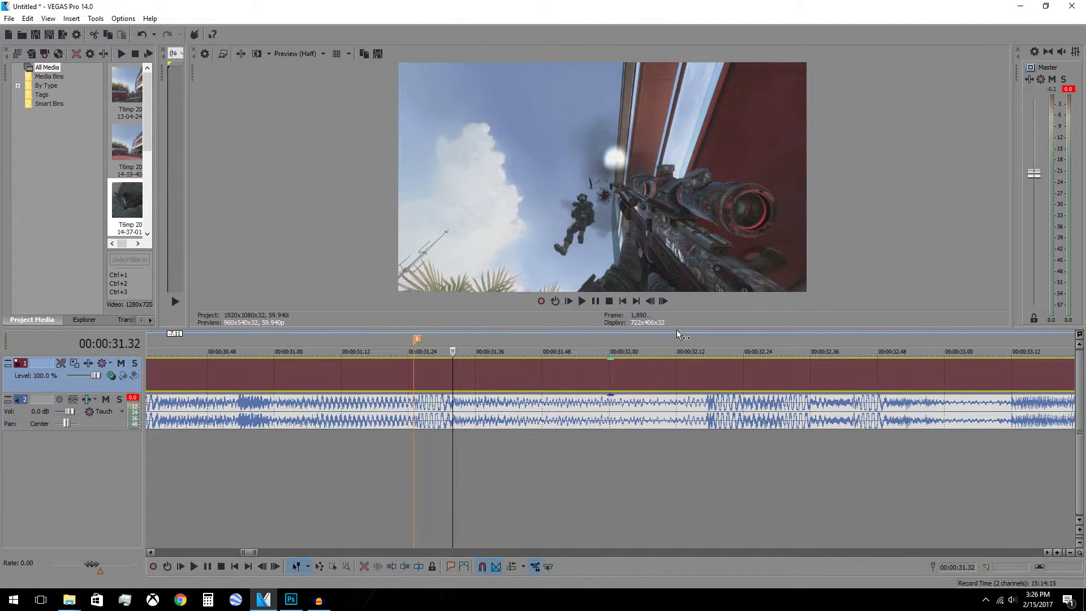
pyautogui.press('Right')
pyautogui.press('Right')
pyautogui.press('Right')
pyautogui.press('Right')
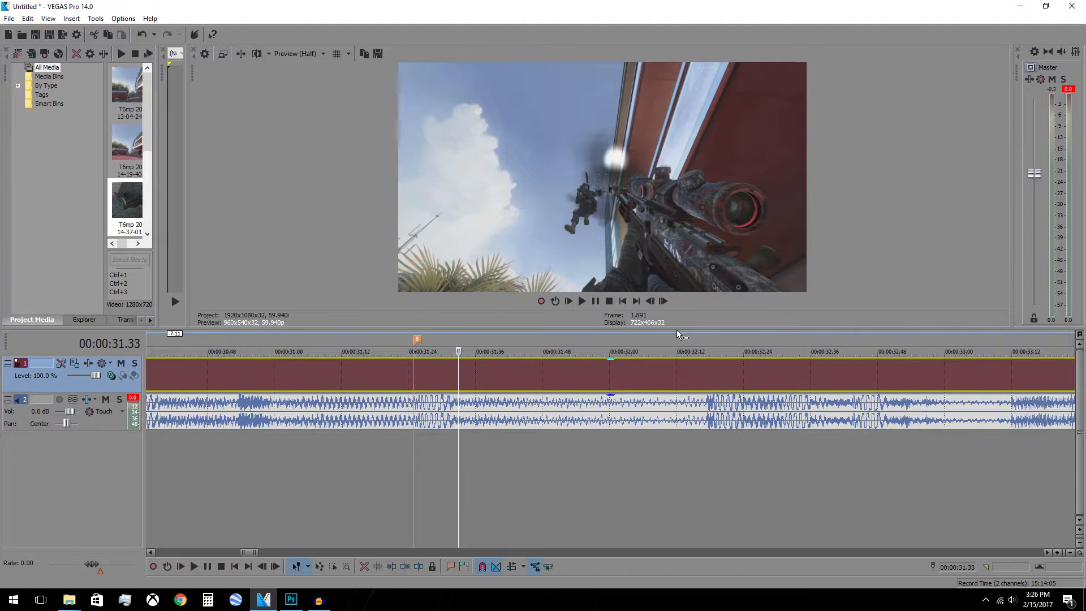
pyautogui.press('Right')
pyautogui.press('Right')
pyautogui.press('Right')
pyautogui.press('Right')
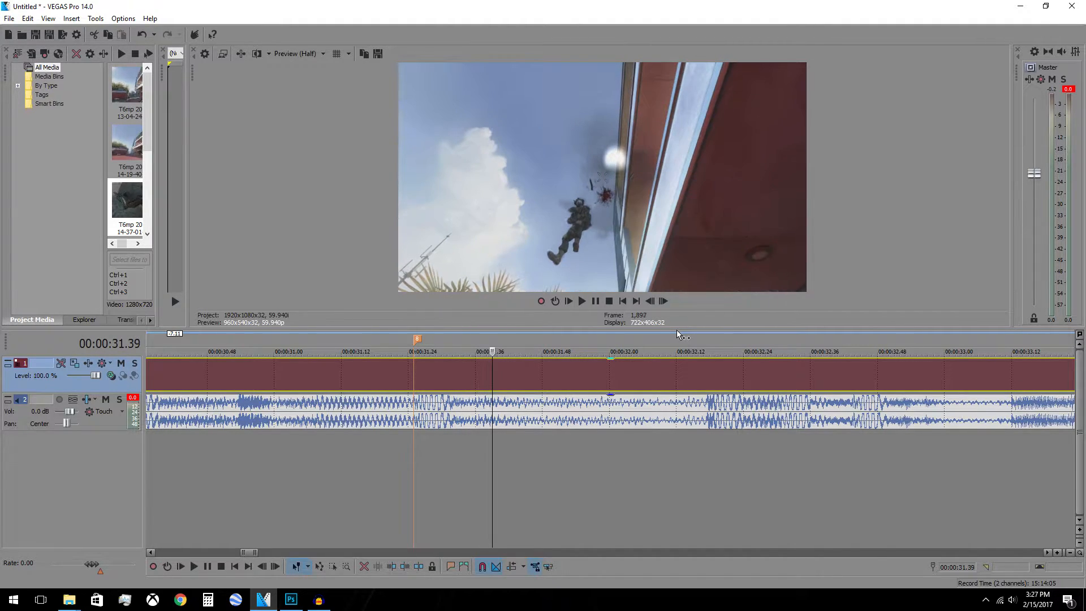
pyautogui.press('Left')
pyautogui.press('Left')
pyautogui.press('Right')
pyautogui.press('s')
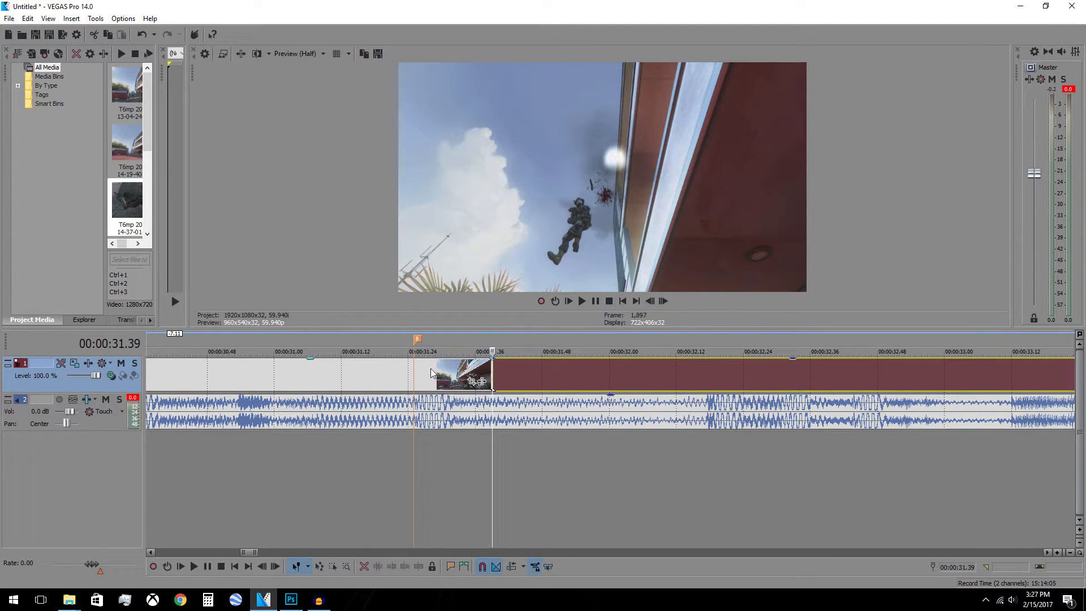
pyautogui.click(431, 371)
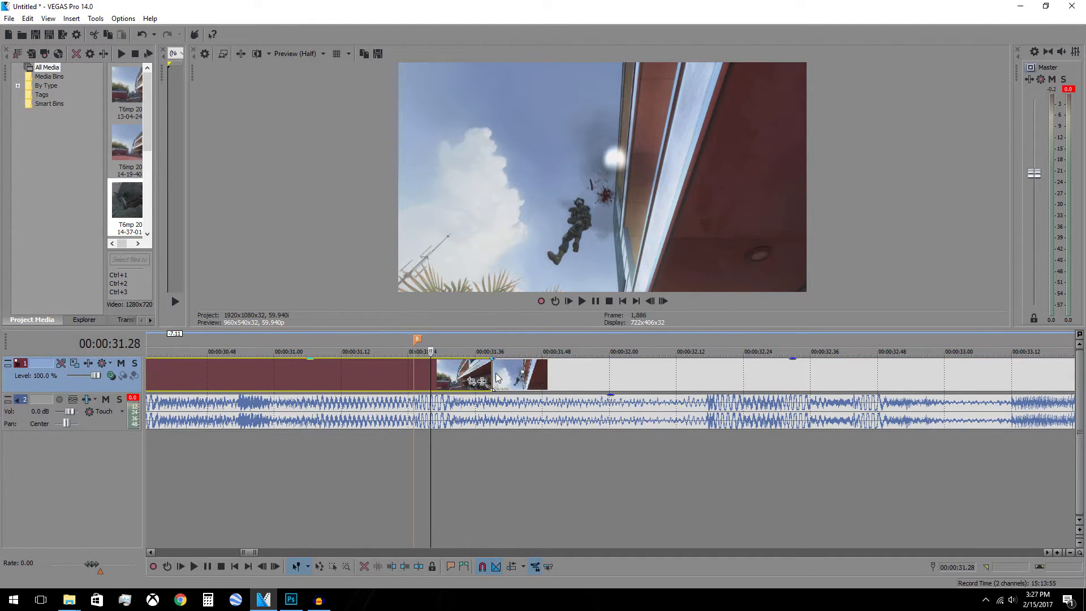
pyautogui.press('Delete')
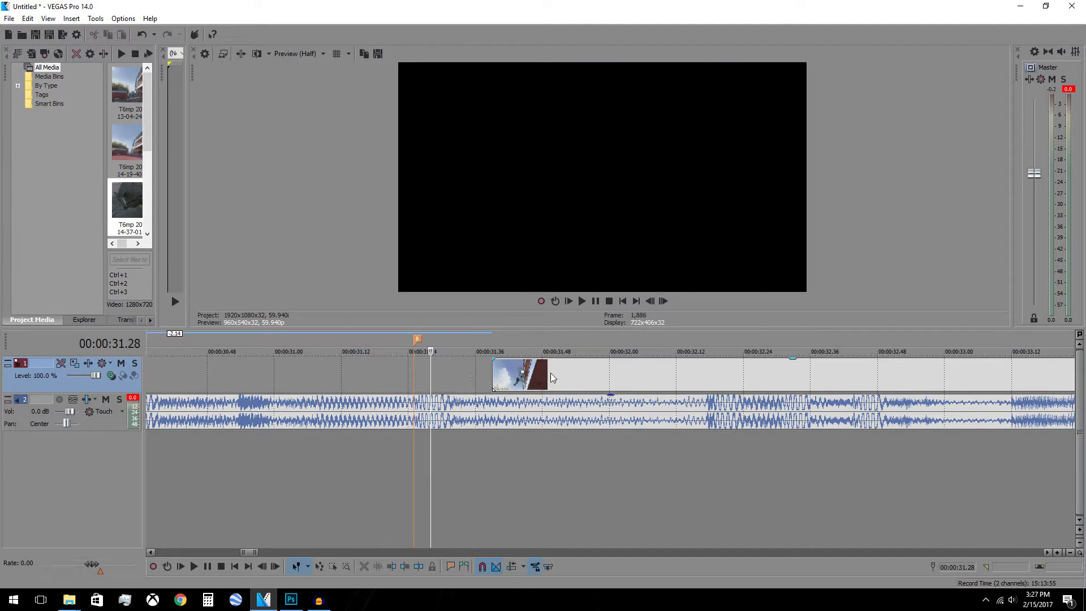
# Move the remaining kill clip to start at marker 5 and extend its end by about 13 seconds
pyautogui.scroll(-2, 549, 372)
pyautogui.moveTo(682, 374); pyautogui.dragTo(283, 372)
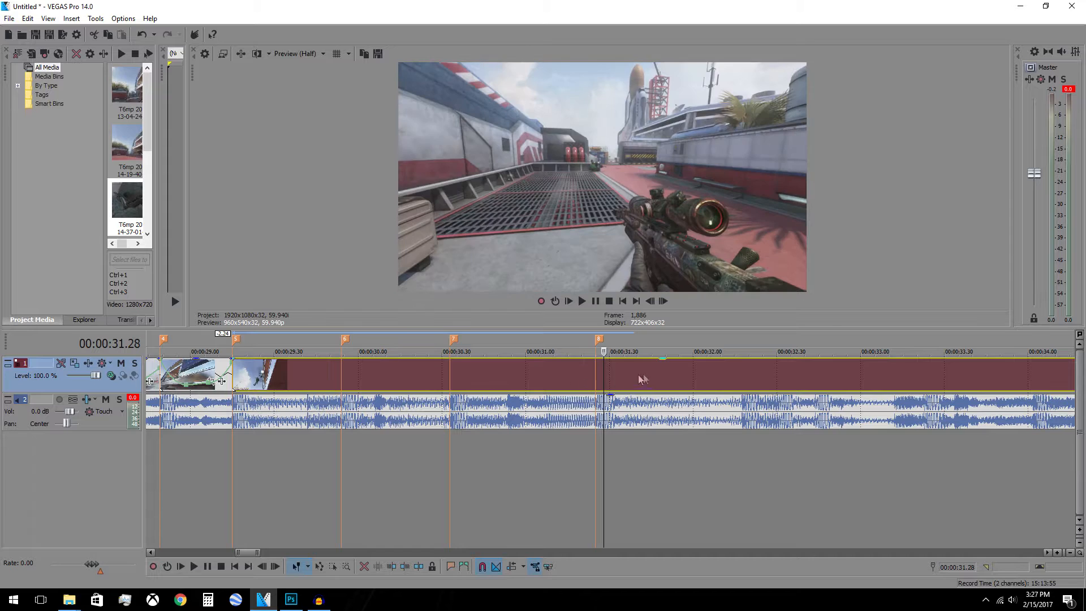
pyautogui.scroll(-5, 578, 381)
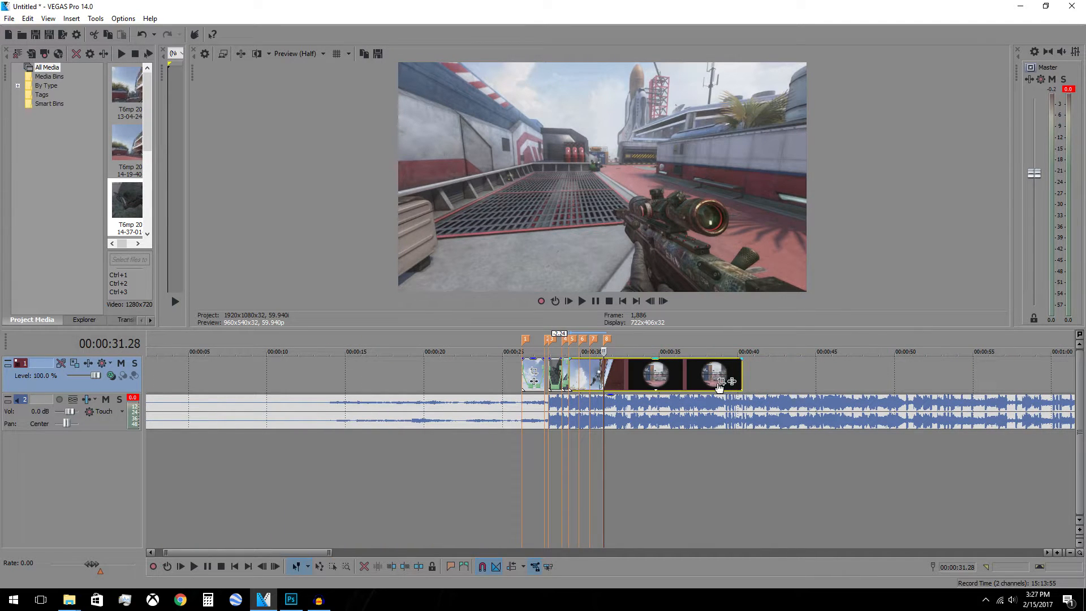
pyautogui.moveTo(744, 369); pyautogui.dragTo(953, 371)
pyautogui.scroll(5, 574, 391)
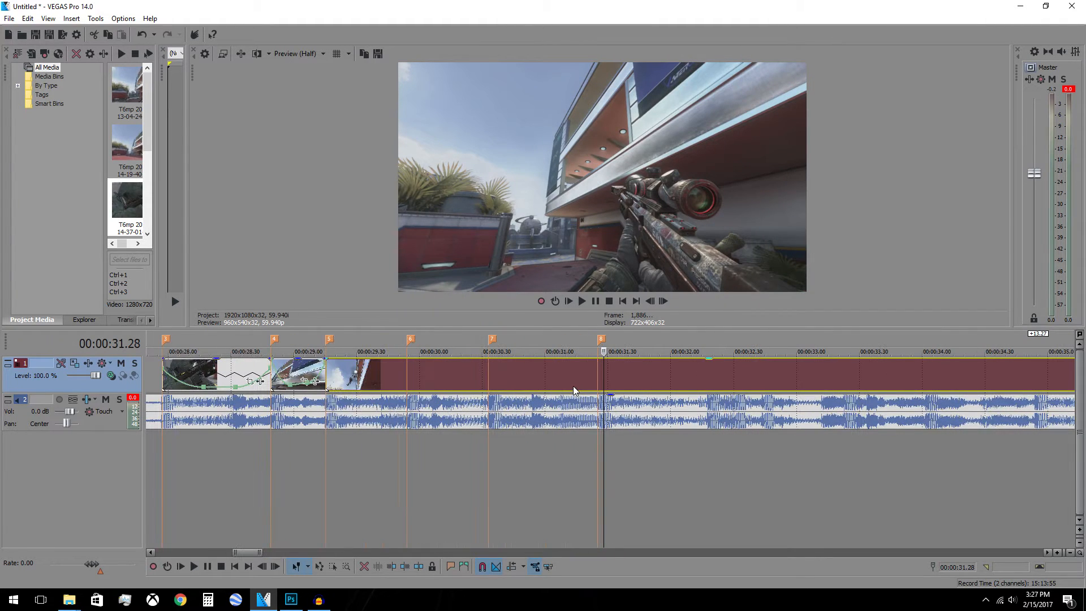
# Split the kill clip at marker 6 and move the remainder along the track to past marker 8
pyautogui.click(407, 369)
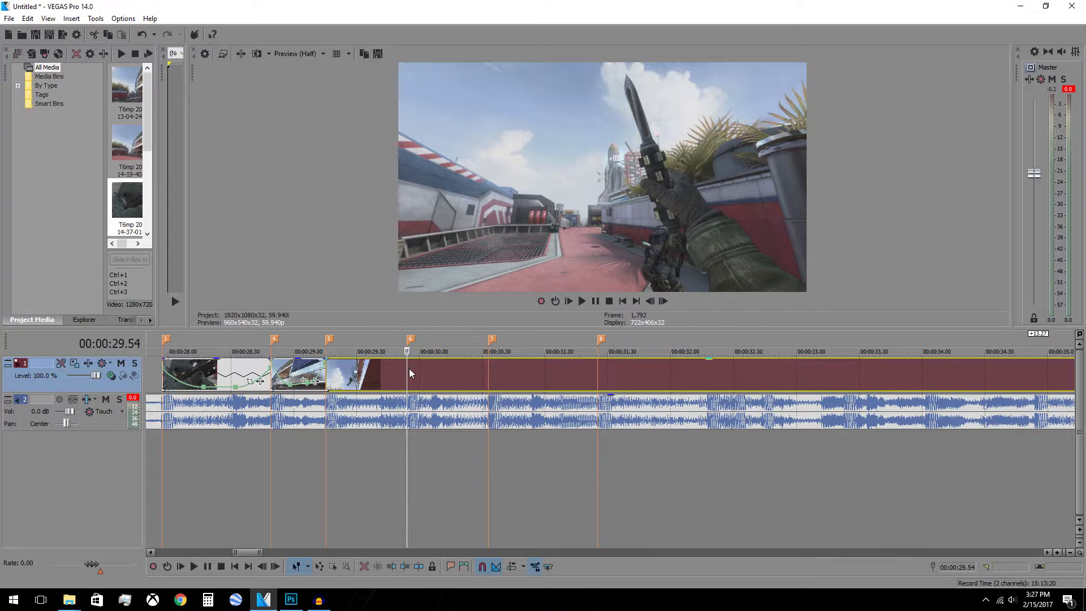
pyautogui.hotkey('ctrl', 'v')
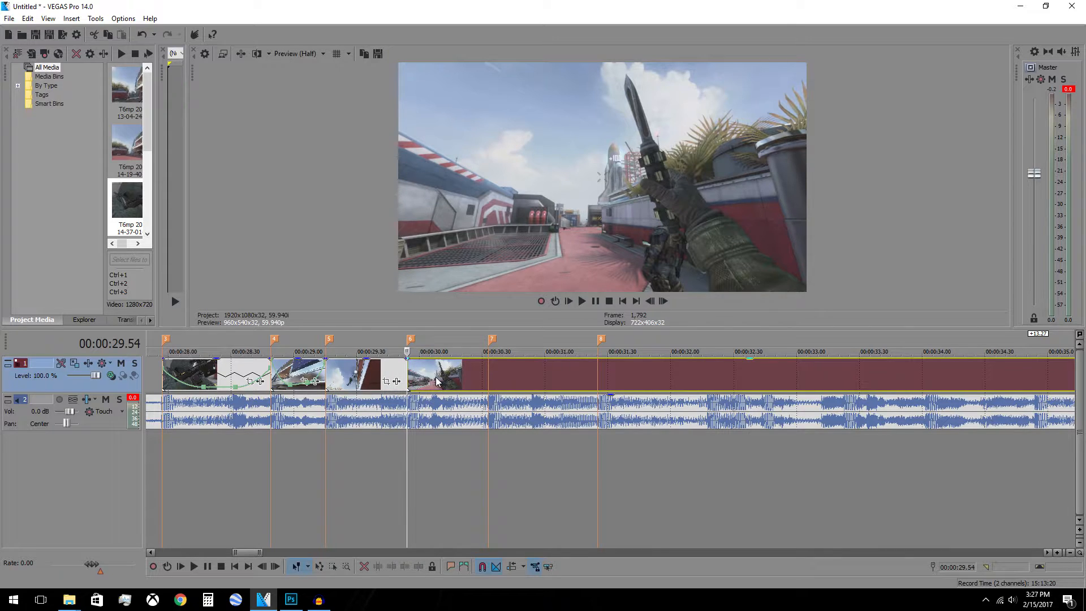
pyautogui.moveTo(453, 377); pyautogui.dragTo(779, 377)
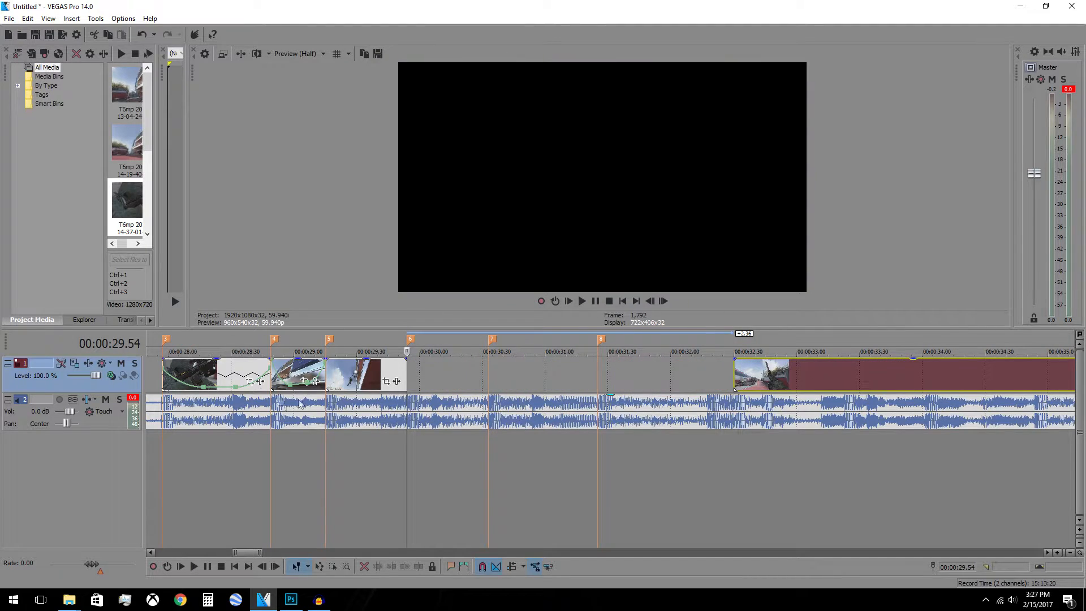
# Insert a velocity envelope on the kill clip between markers 5 and 6
pyautogui.rightClick(360, 378)
pyautogui.moveTo(500, 468)
pyautogui.click(551, 466)
pyautogui.scroll(4, 348, 385)
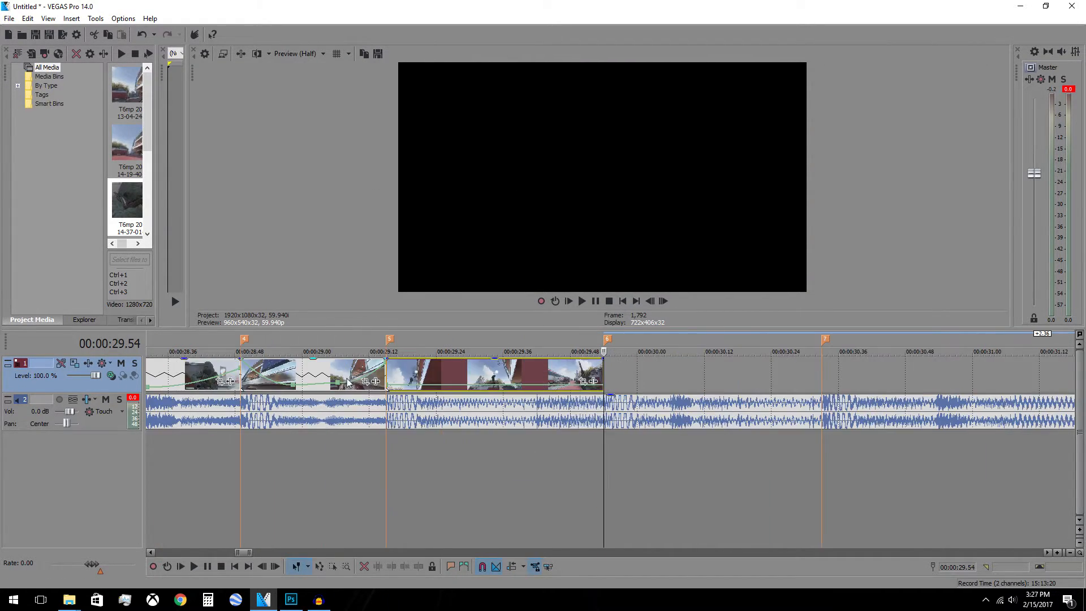
# Add a velocity envelope point at about 00:00:29.43 on the clip between markers 5 and 6
pyautogui.click(479, 387)
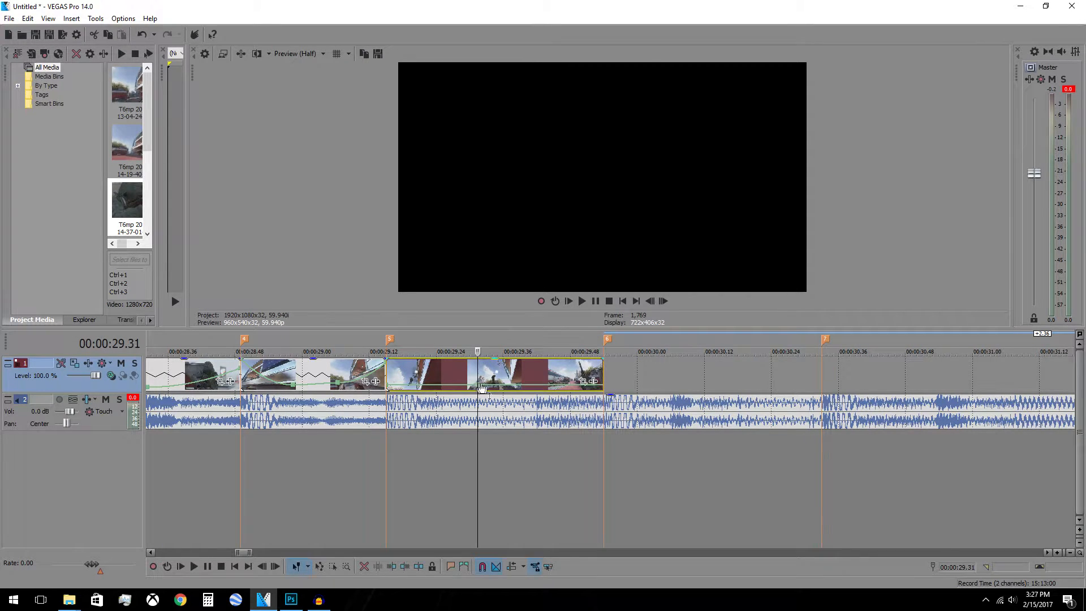
pyautogui.click(542, 388)
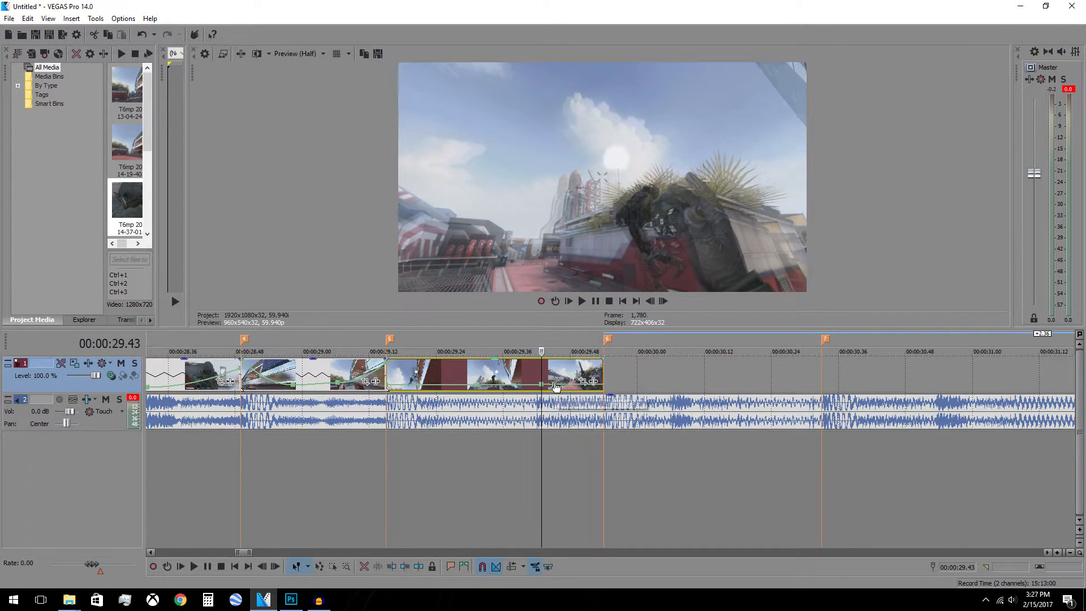
pyautogui.doubleClick(554, 386)
pyautogui.hotkey('ctrl', 'z')
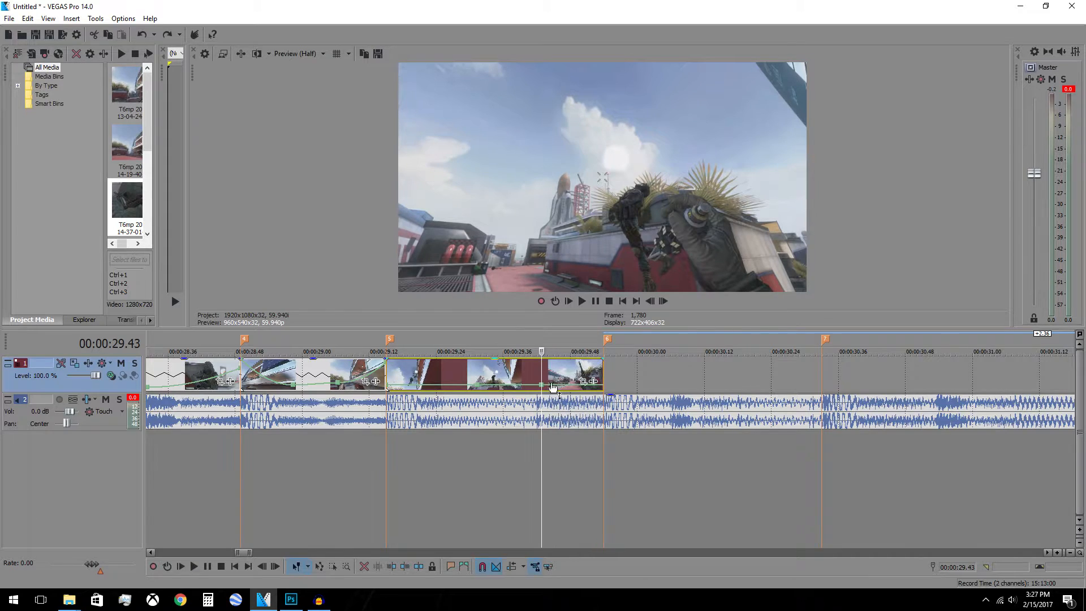
pyautogui.click(563, 387)
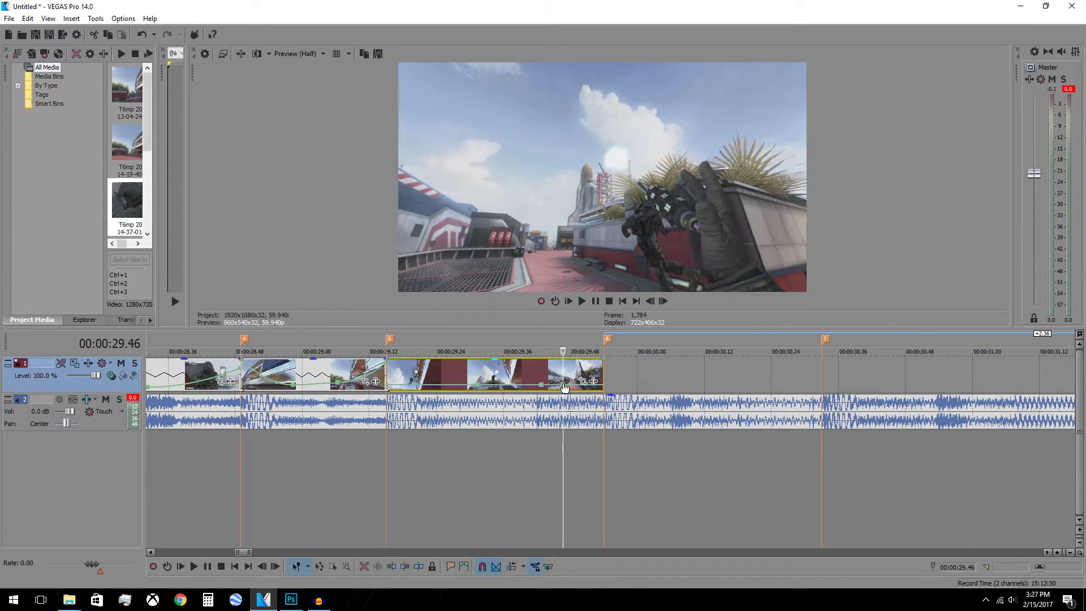
# Raise the clip's velocity at its end with a Slow Fade curve, and give its opening segment a Fast Fade curve
pyautogui.moveTo(603, 385); pyautogui.dragTo(604, 370)
pyautogui.rightClick(590, 370)
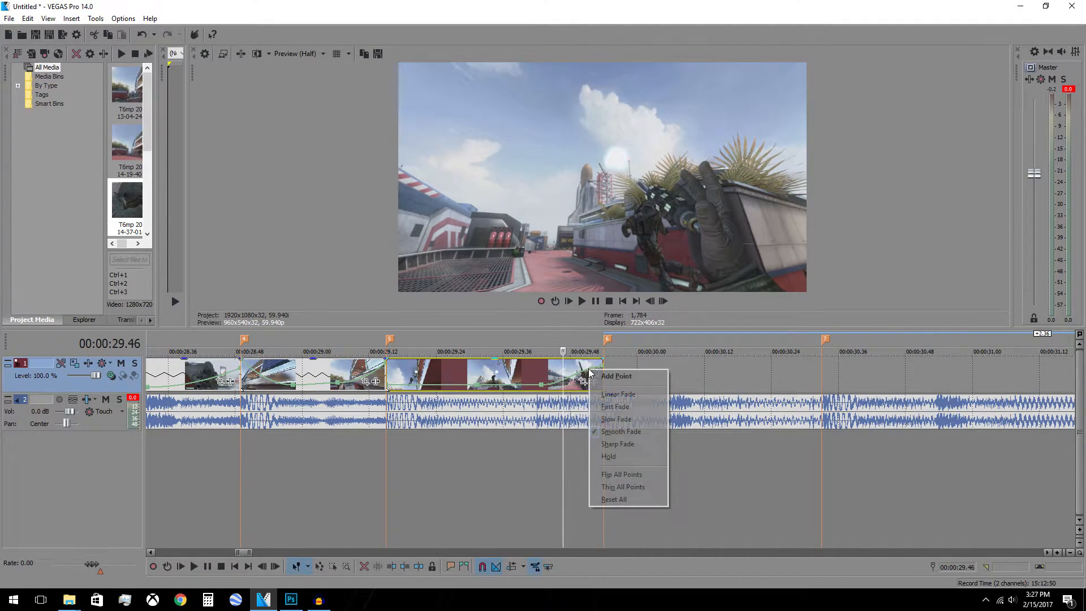
pyautogui.click(625, 420)
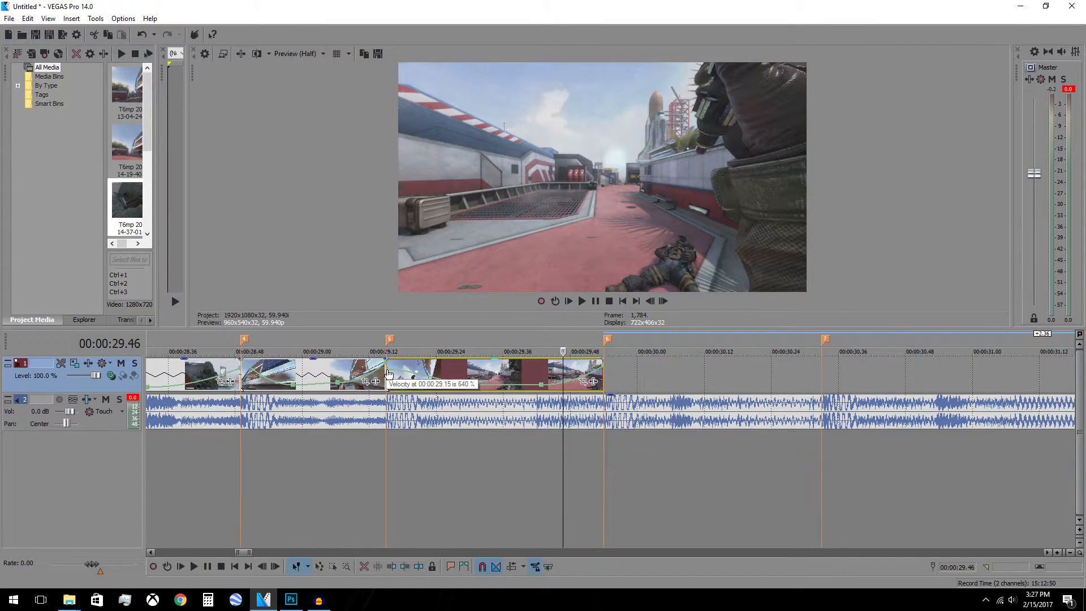
pyautogui.rightClick(407, 372)
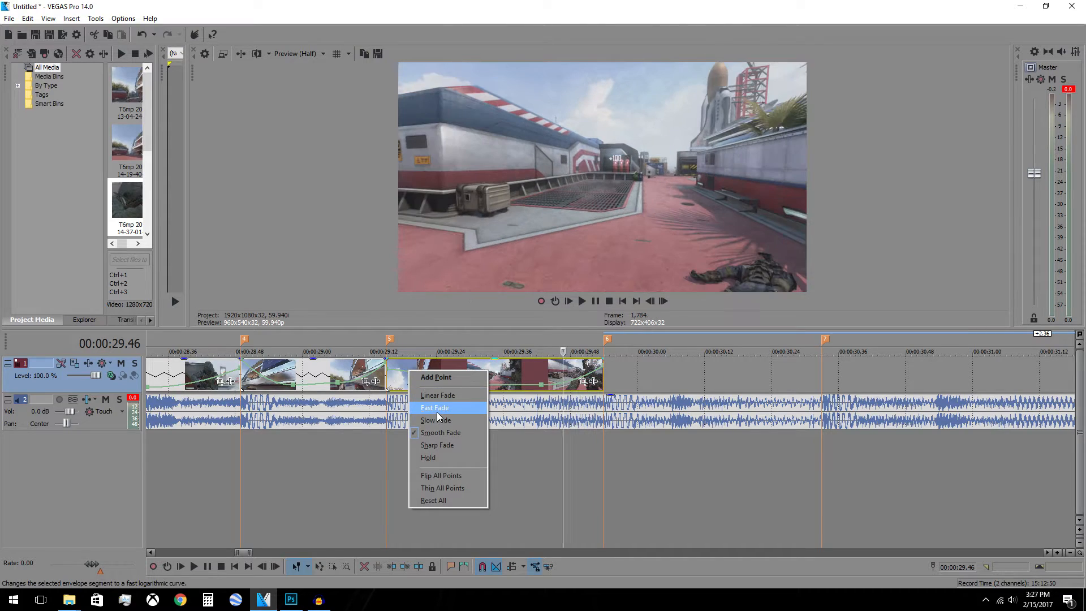
pyautogui.click(434, 412)
# Play back the clip from marker 5 to check its velocity ramp against the music
pyautogui.click(597, 374)
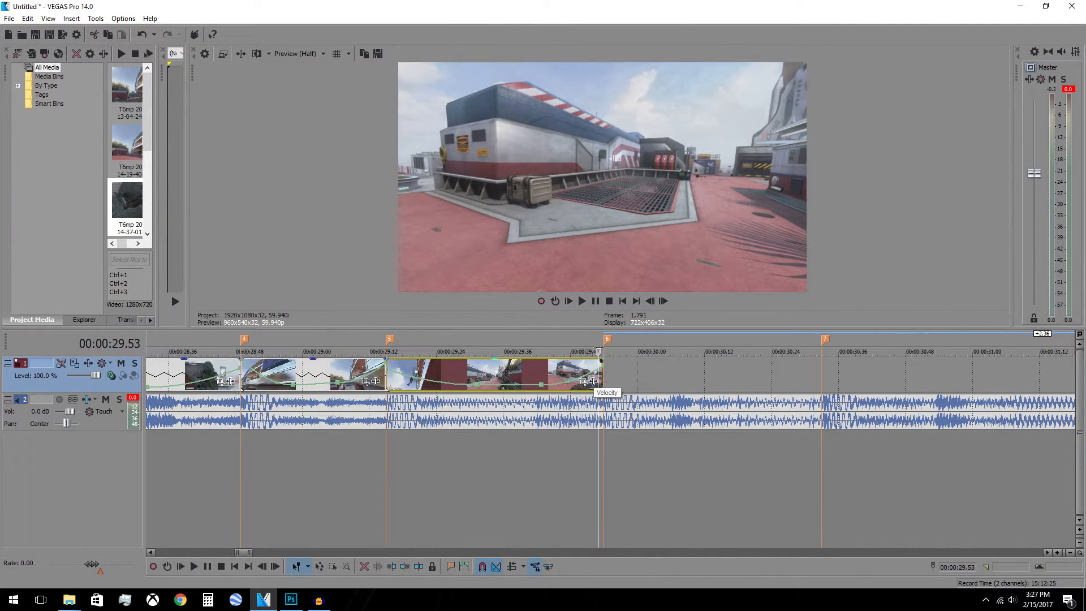
pyautogui.click(388, 381)
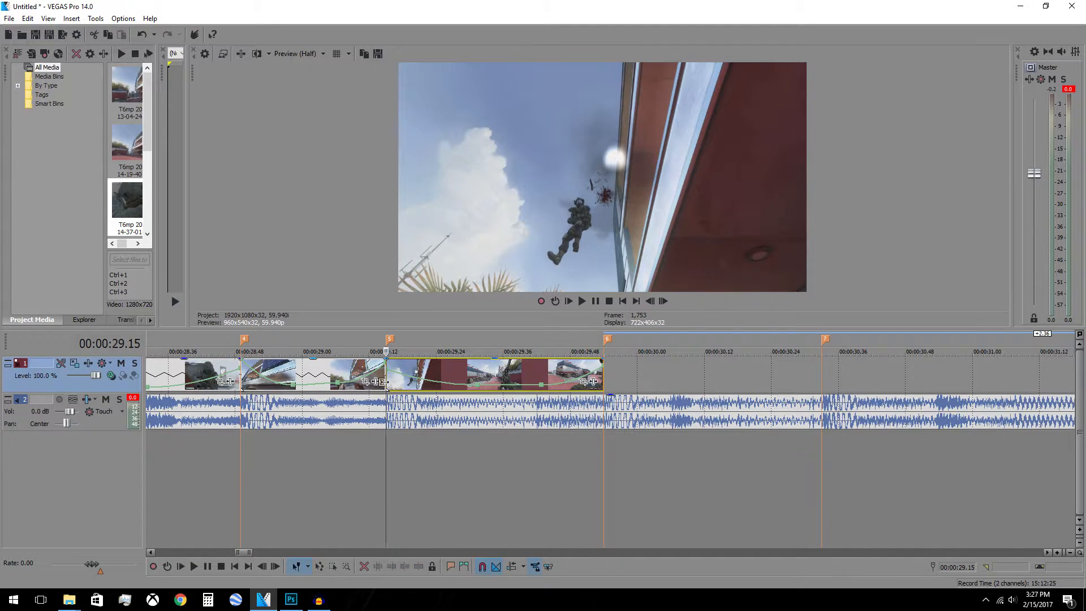
pyautogui.press('space')
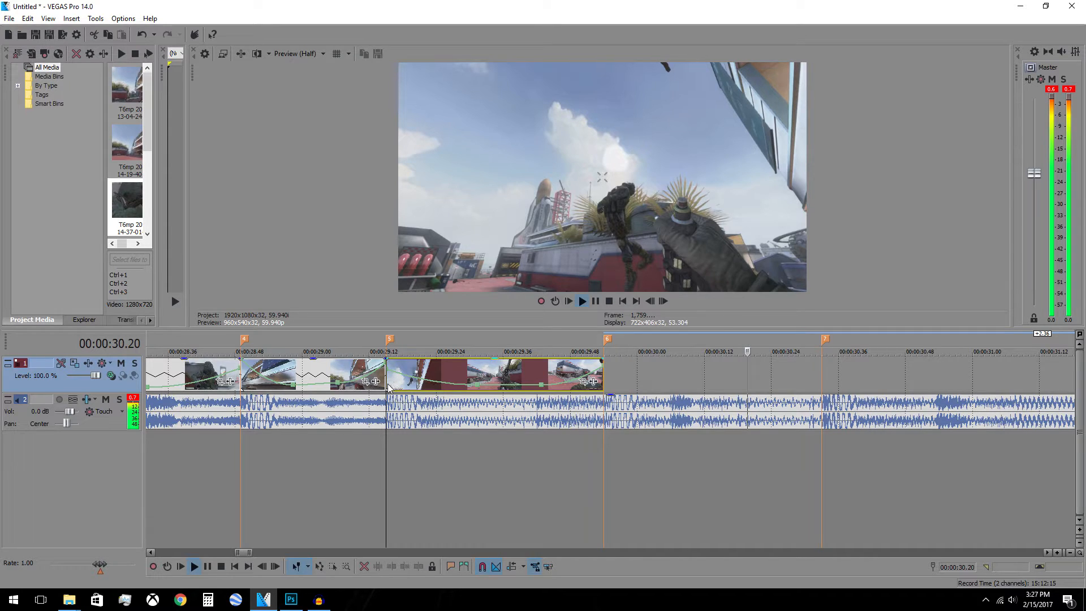
pyautogui.press('space')
pyautogui.press('space')
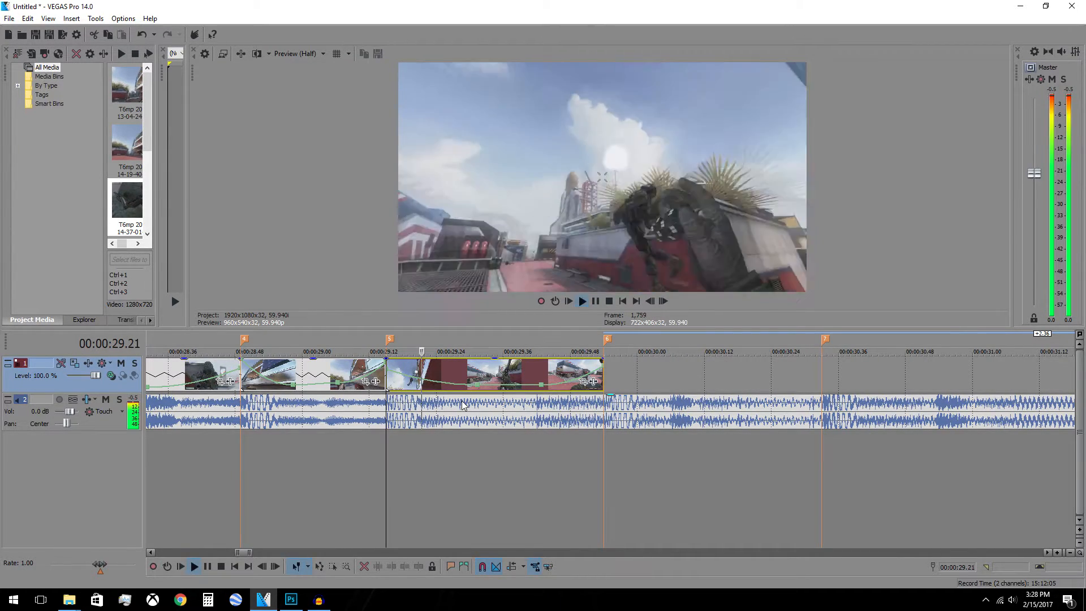
pyautogui.press('space')
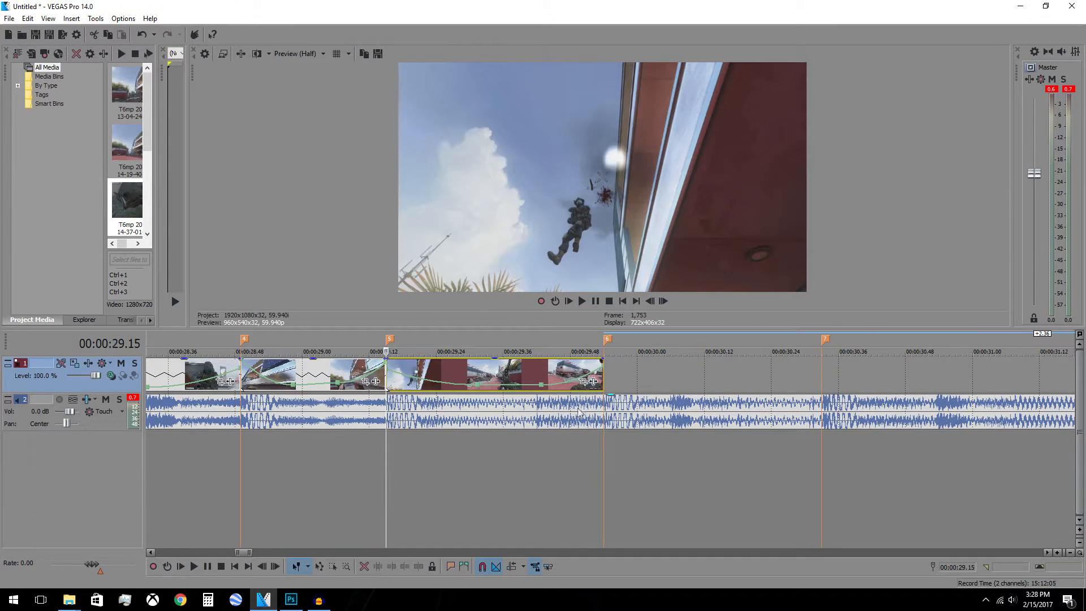
pyautogui.click(609, 384)
pyautogui.scroll(-4, 604, 384)
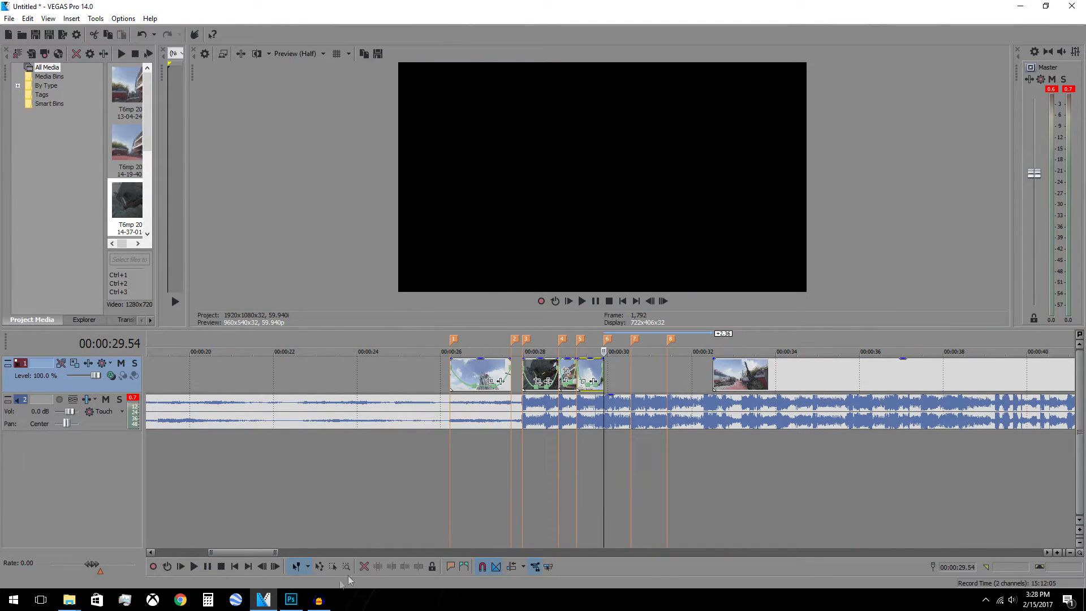
pyautogui.click(69, 600)
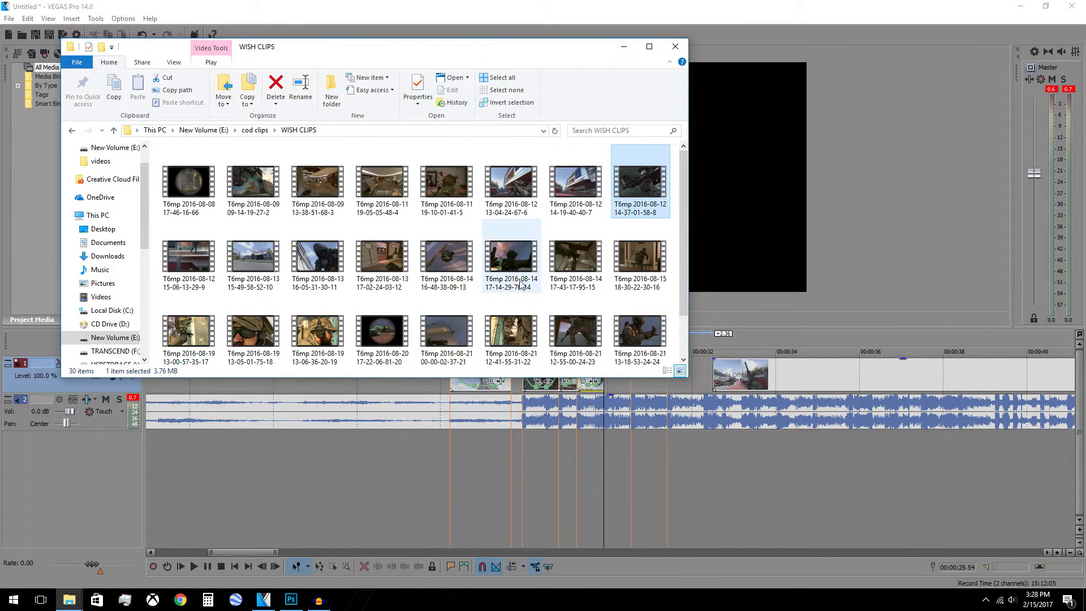
pyautogui.moveTo(199, 242); pyautogui.dragTo(622, 391)
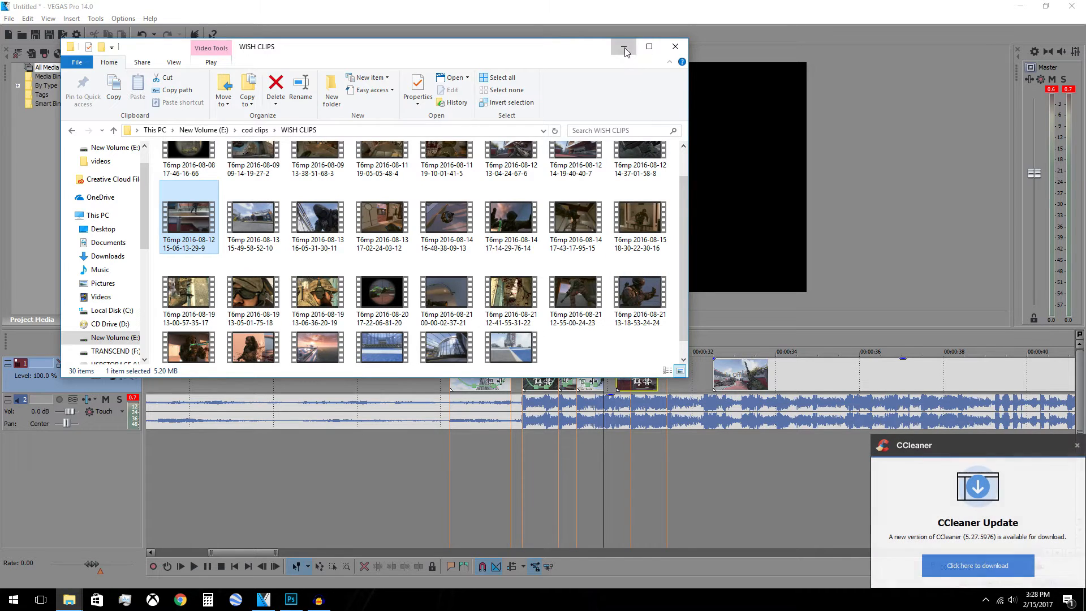
pyautogui.click(623, 46)
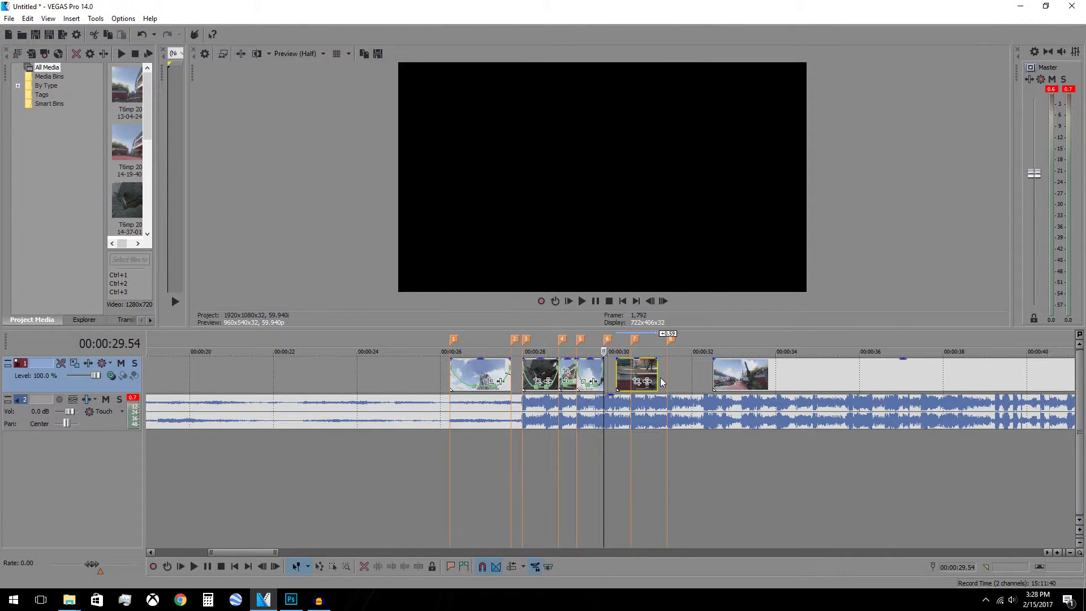
# Align the new clip's start with marker 6 and extend its end past marker 8
pyautogui.scroll(4, 662, 382)
pyautogui.moveTo(718, 370); pyautogui.dragTo(667, 371)
pyautogui.moveTo(768, 375); pyautogui.dragTo(1011, 378)
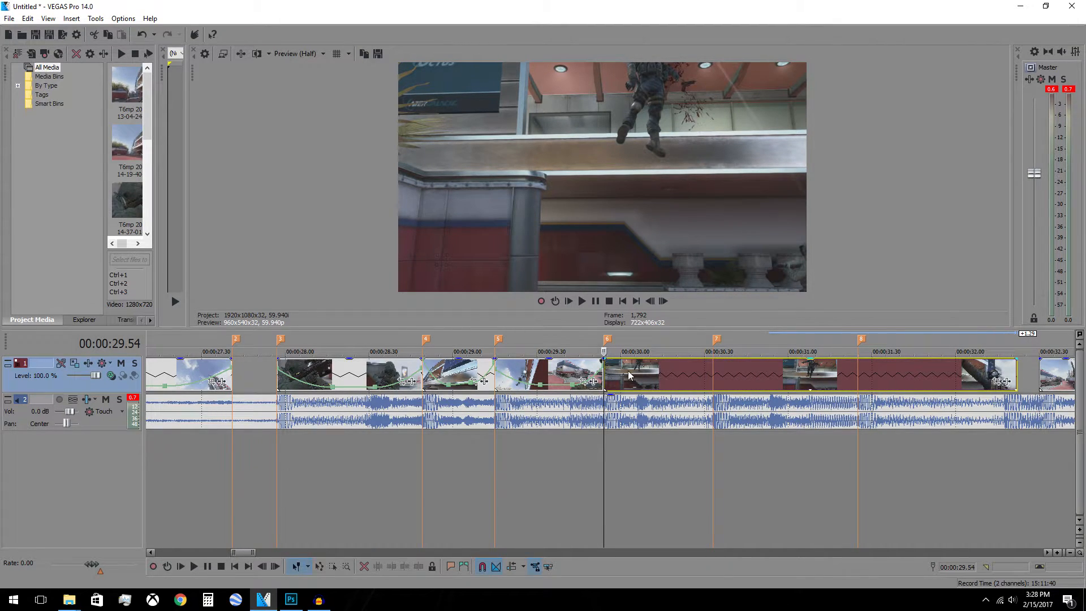
# Remove the new clip's footage before 00:00:31.14 and fit the remainder between markers 6 and 7
pyautogui.press('space')
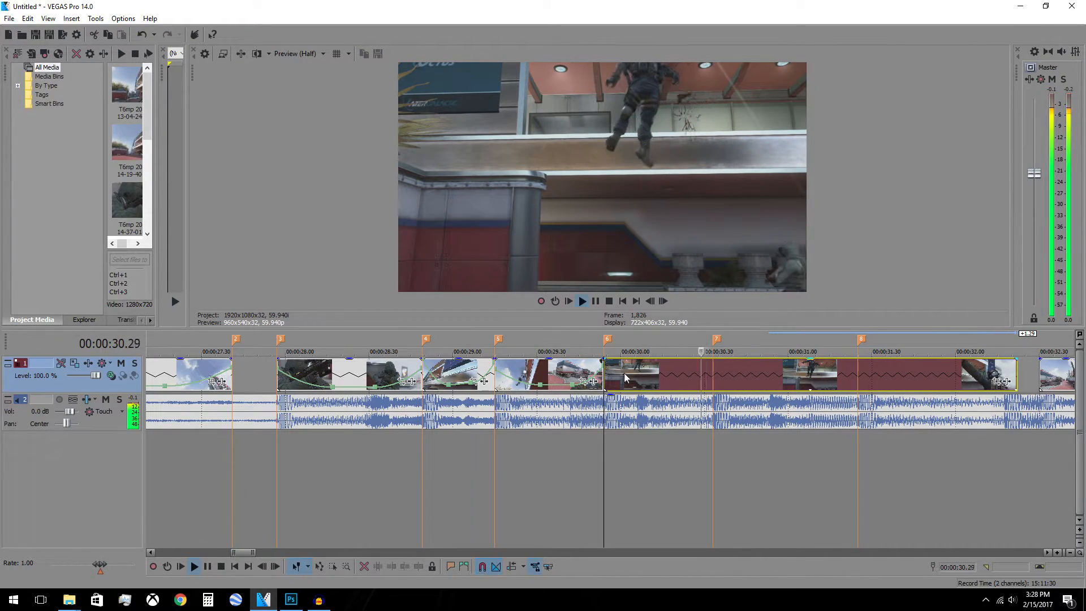
pyautogui.press('Return')
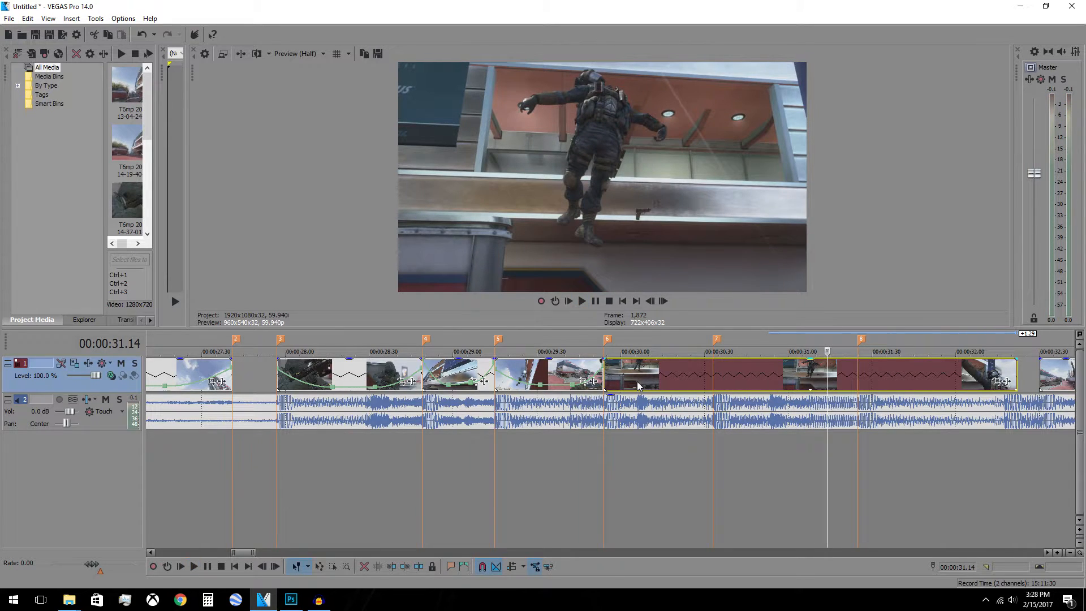
pyautogui.moveTo(634, 375); pyautogui.dragTo(716, 380)
pyautogui.press('Delete')
pyautogui.moveTo(984, 383); pyautogui.dragTo(713, 378)
# Insert a velocity envelope on the clip between markers 6 and 7 and add two low-speed points along its middle
pyautogui.rightClick(644, 379)
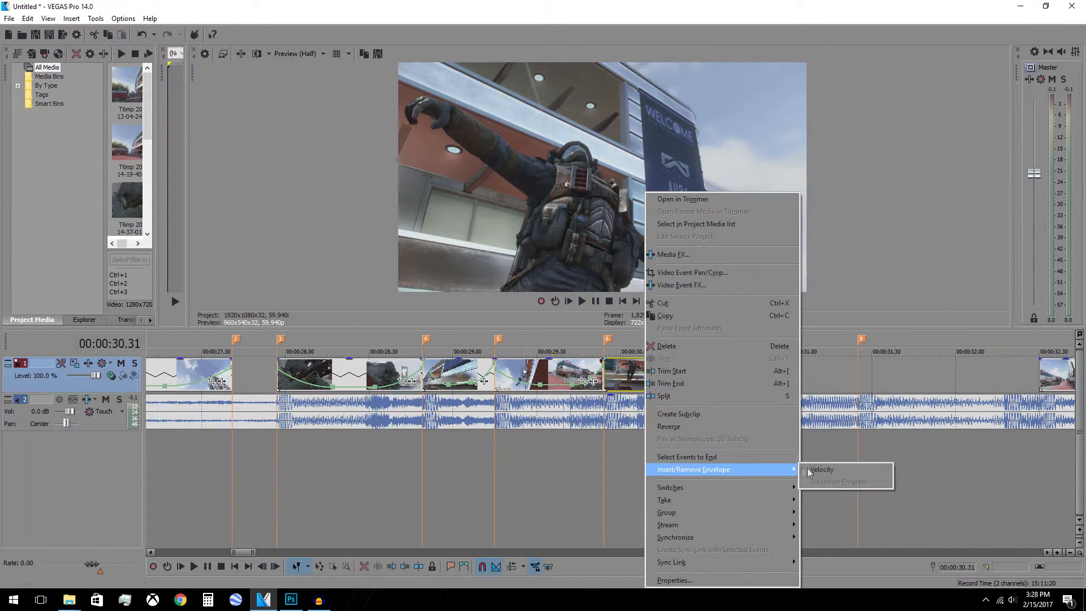
pyautogui.click(822, 470)
pyautogui.click(639, 390)
pyautogui.click(673, 389)
# Raise the velocity at both ends of the clip, using Fast Fade for the opening segment and Slow Fade for the closing one
pyautogui.moveTo(701, 390); pyautogui.dragTo(704, 376)
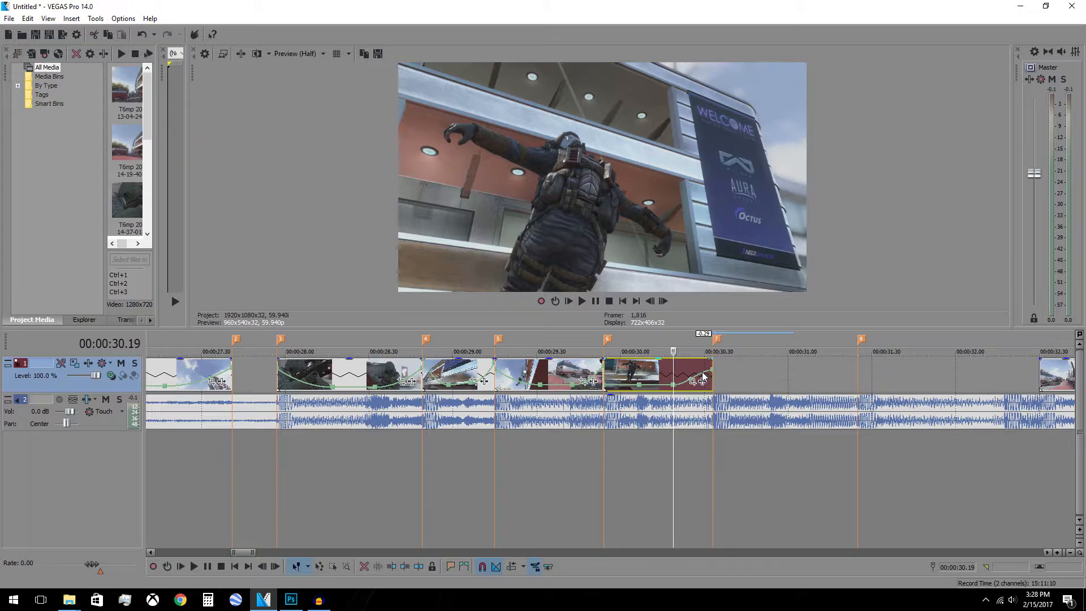
pyautogui.rightClick(704, 376)
pyautogui.click(729, 419)
pyautogui.moveTo(608, 390)
pyautogui.mouseDown()
pyautogui.moveTo(606, 373)
pyautogui.moveTo(616, 378)
pyautogui.mouseUp()
pyautogui.rightClick(617, 378)
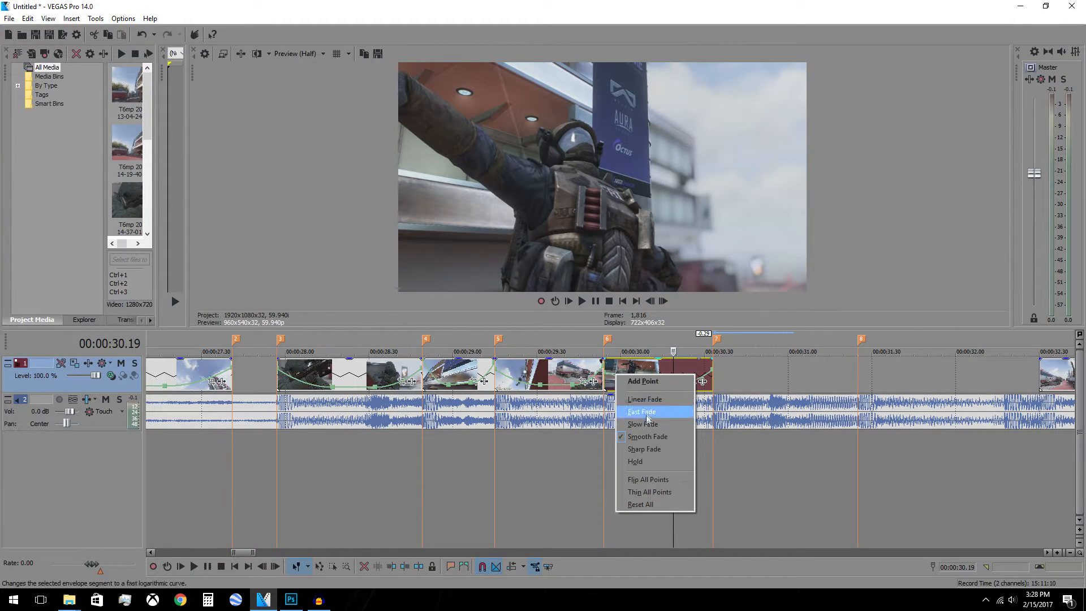
pyautogui.click(644, 416)
# Play back the clip from marker 6 repeatedly to check its velocity ramp against the beat
pyautogui.moveTo(656, 388)
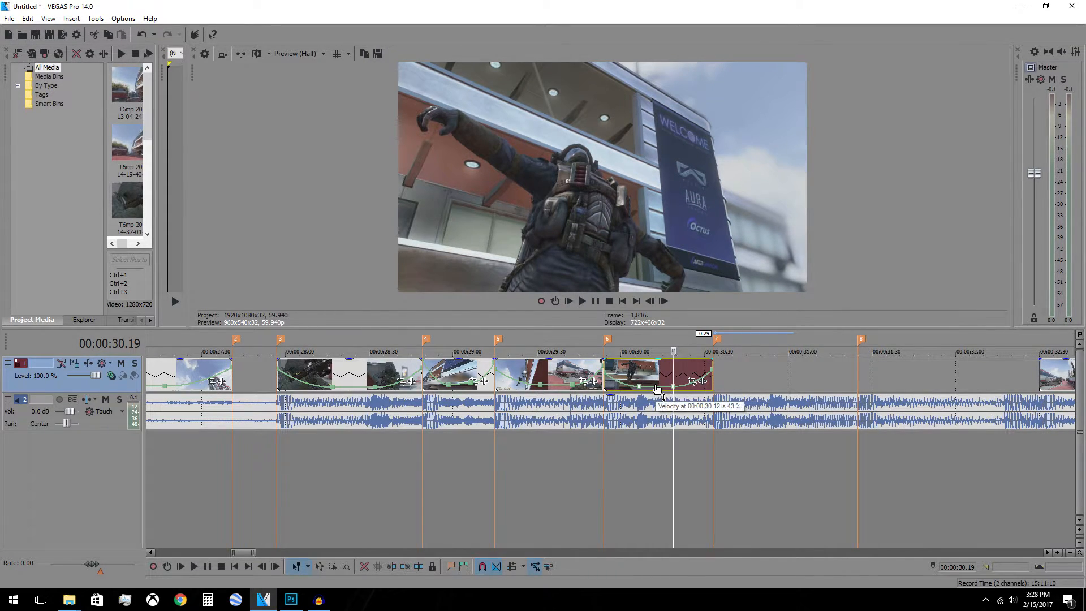
pyautogui.hotkey('ctrl', 'Left')
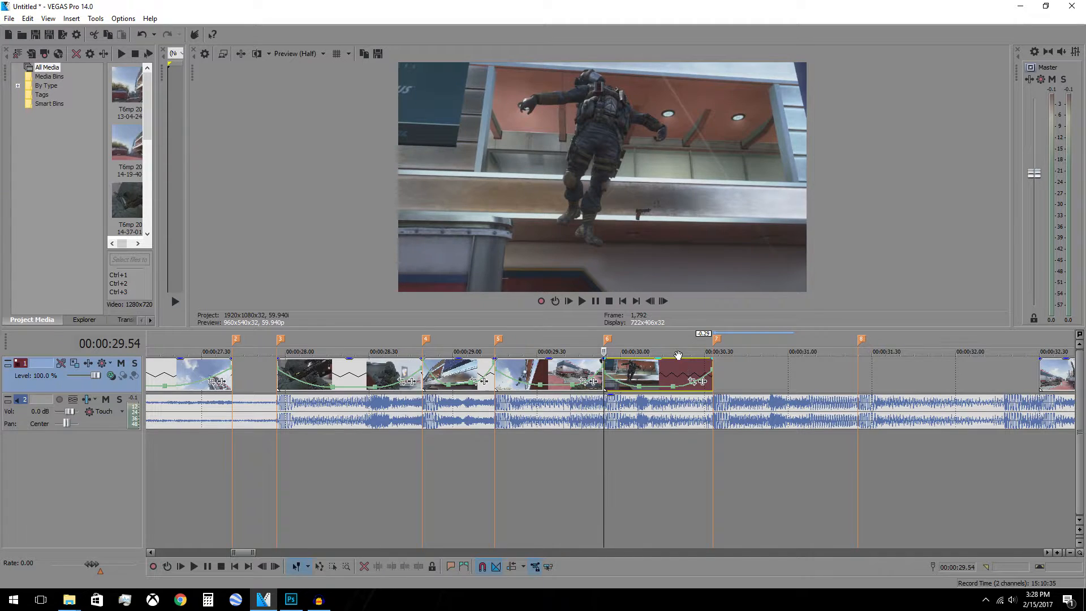
pyautogui.press('space')
pyautogui.press('space')
pyautogui.press('space')
pyautogui.press('space')
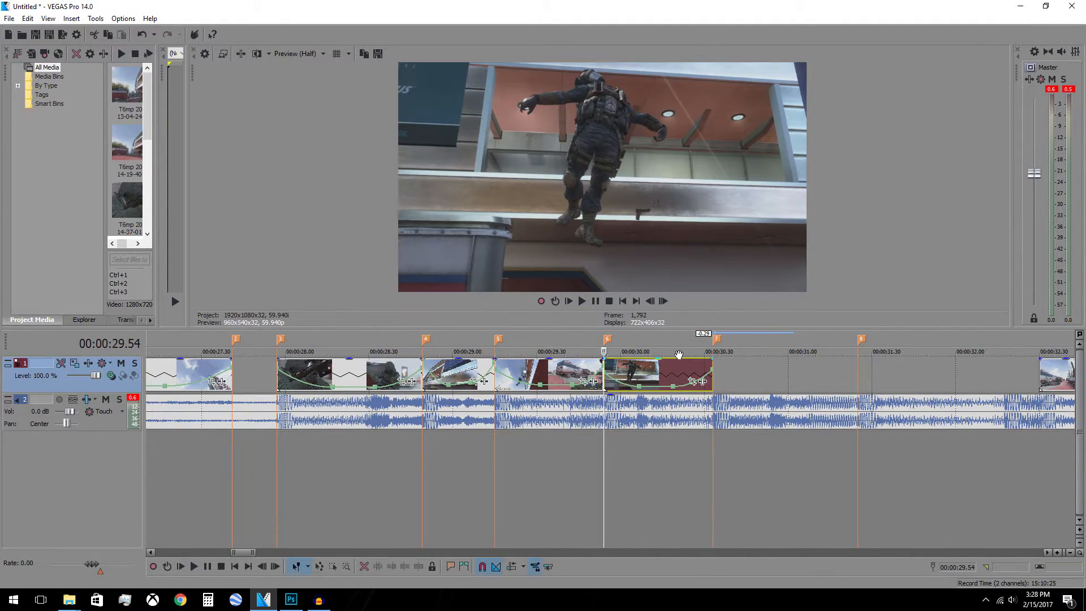
pyautogui.press('space')
pyautogui.press('space')
pyautogui.press('space')
pyautogui.press('space')
# Move the long clip at the end of the video track so it starts at marker 7
pyautogui.scroll(-5, 946, 383)
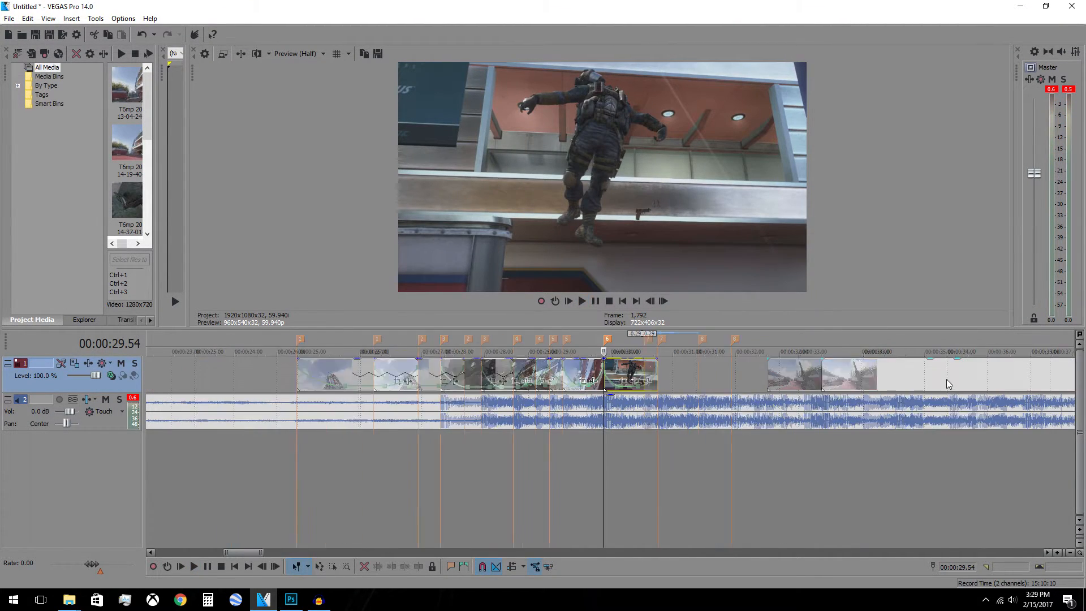
pyautogui.moveTo(828, 377); pyautogui.dragTo(703, 383)
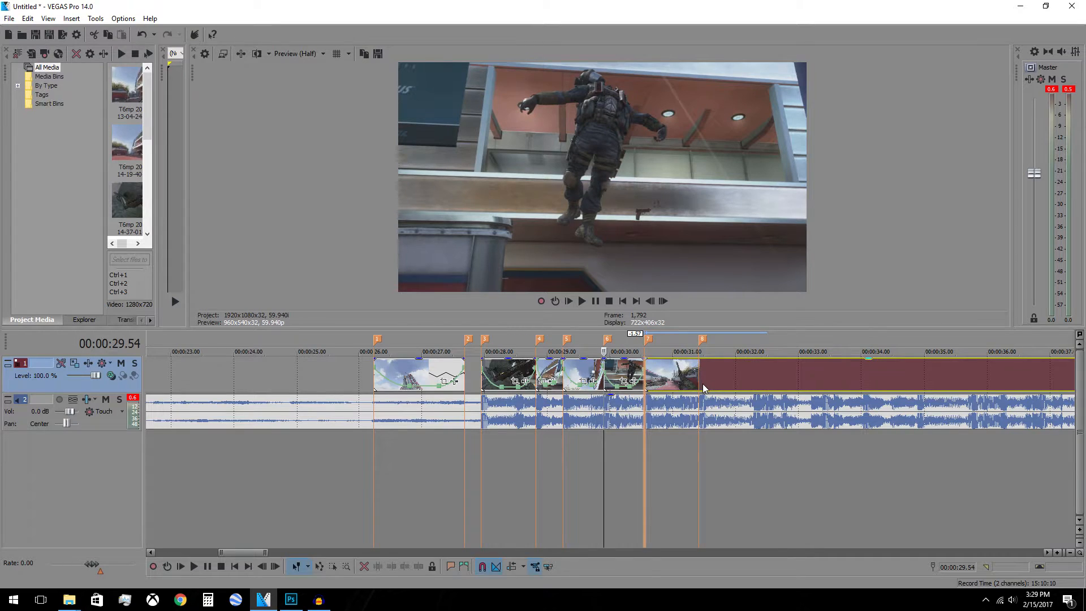
# Locate the moment just before the sniper scopes in, split the long clip at 00:00:32.58, and select the part before the split
pyautogui.click(698, 371)
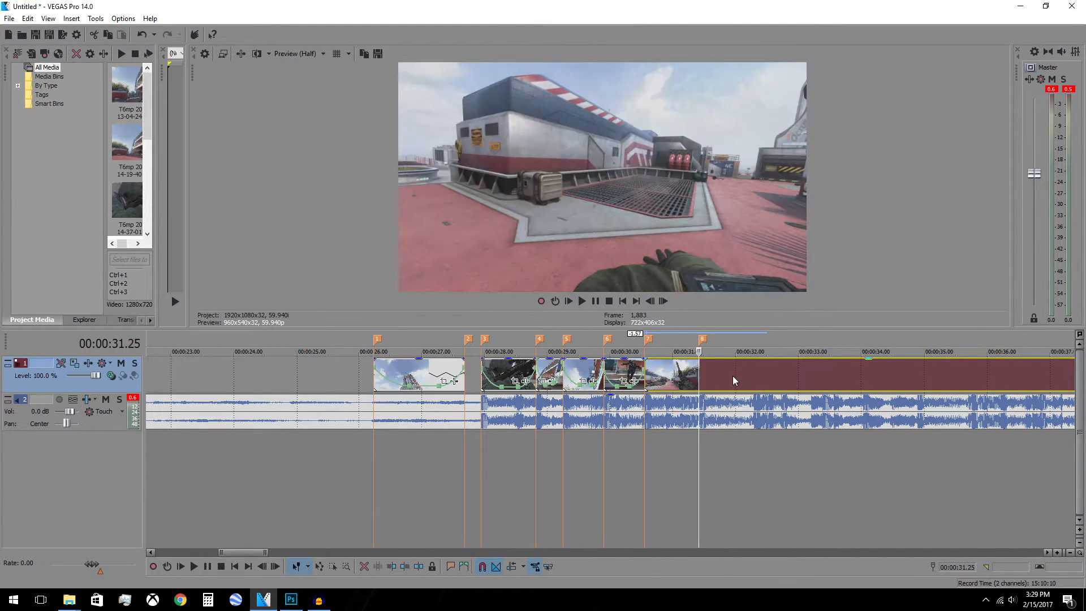
pyautogui.click(871, 370)
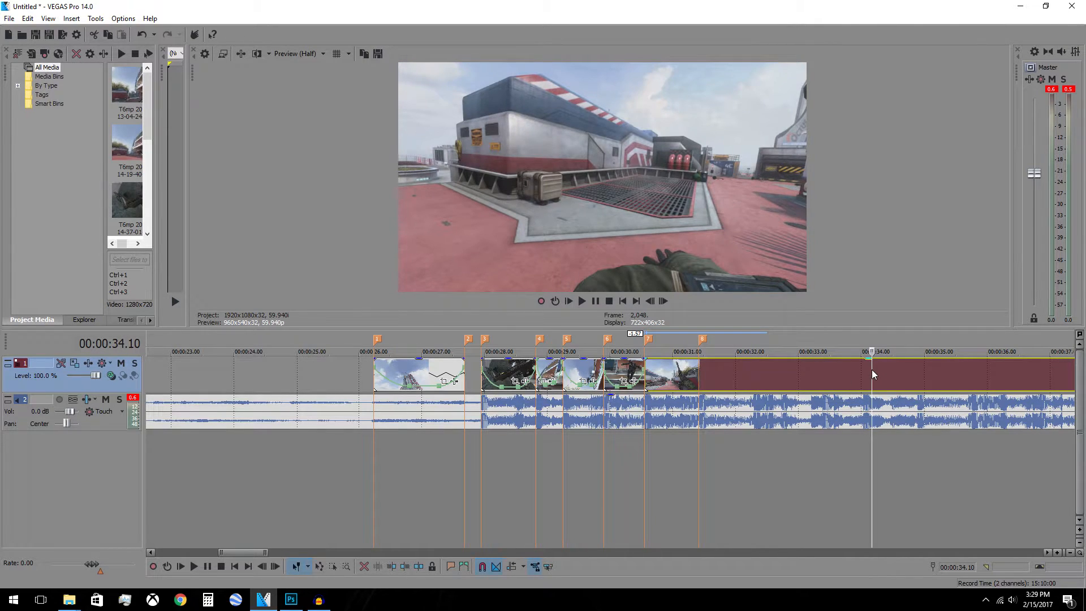
pyautogui.click(839, 371)
pyautogui.click(824, 374)
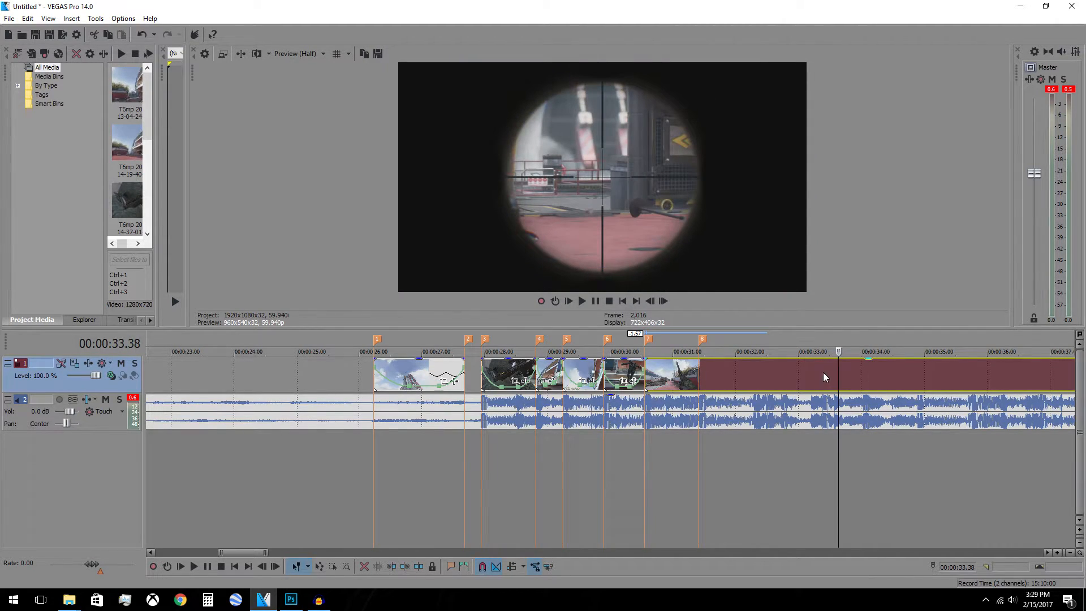
pyautogui.click(795, 374)
pyautogui.click(758, 377)
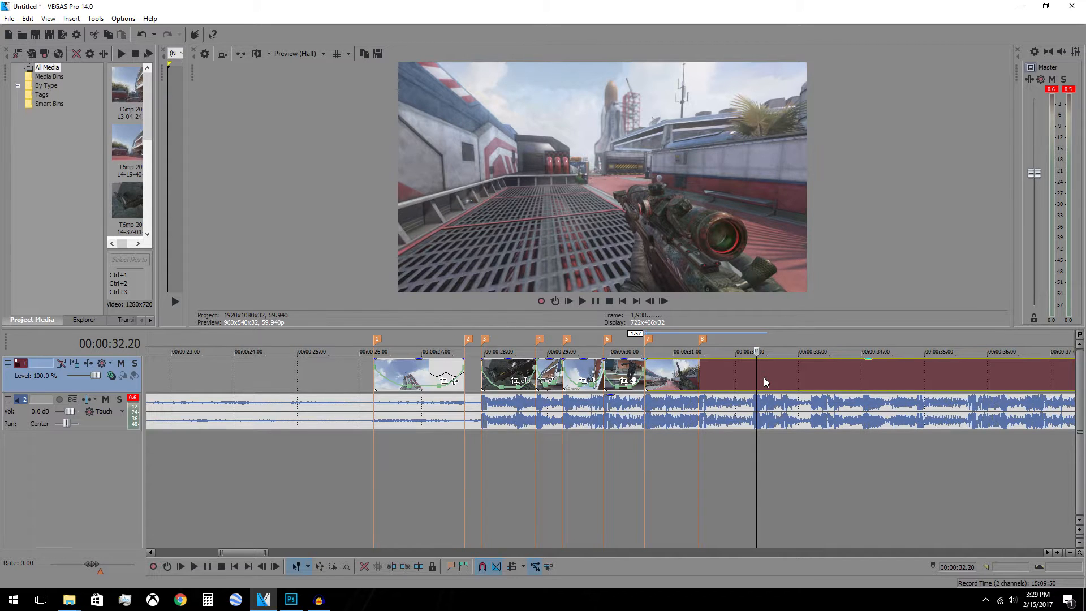
pyautogui.press('space')
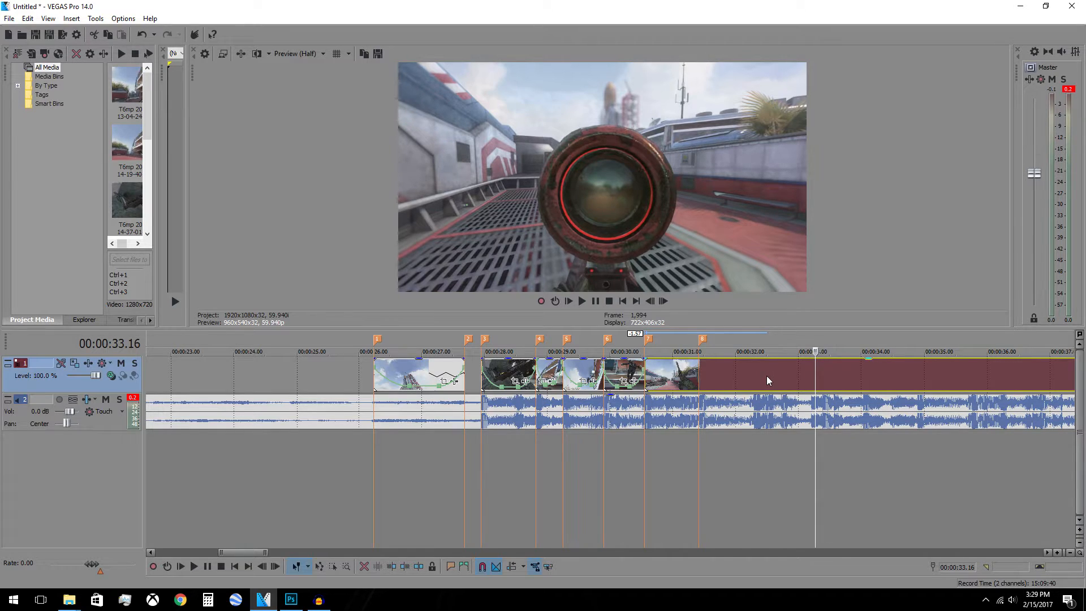
pyautogui.press('Left')
pyautogui.press('Left')
pyautogui.press('Left')
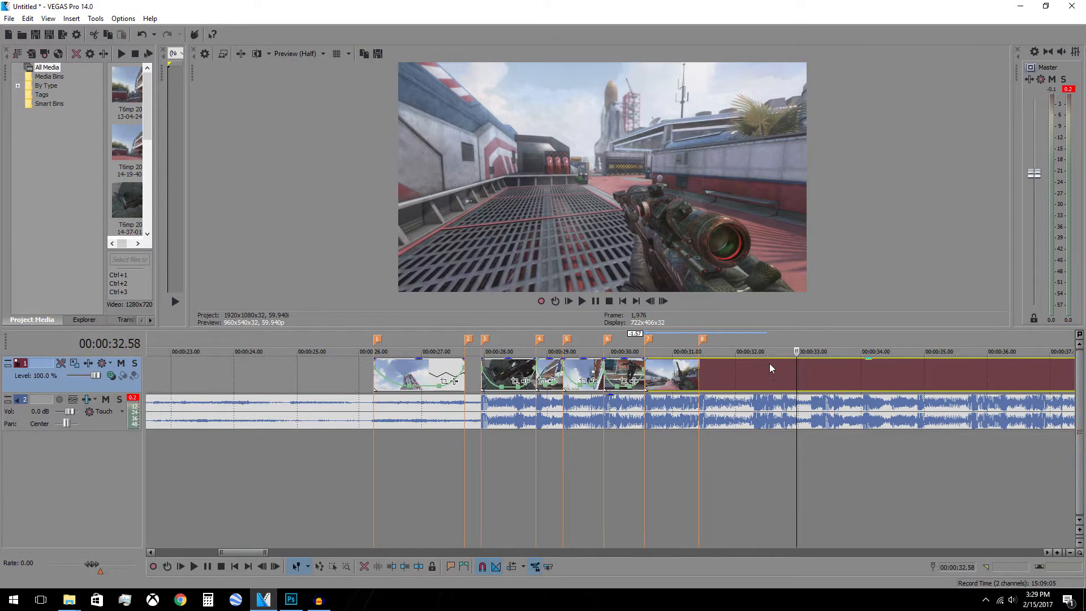
pyautogui.press('s')
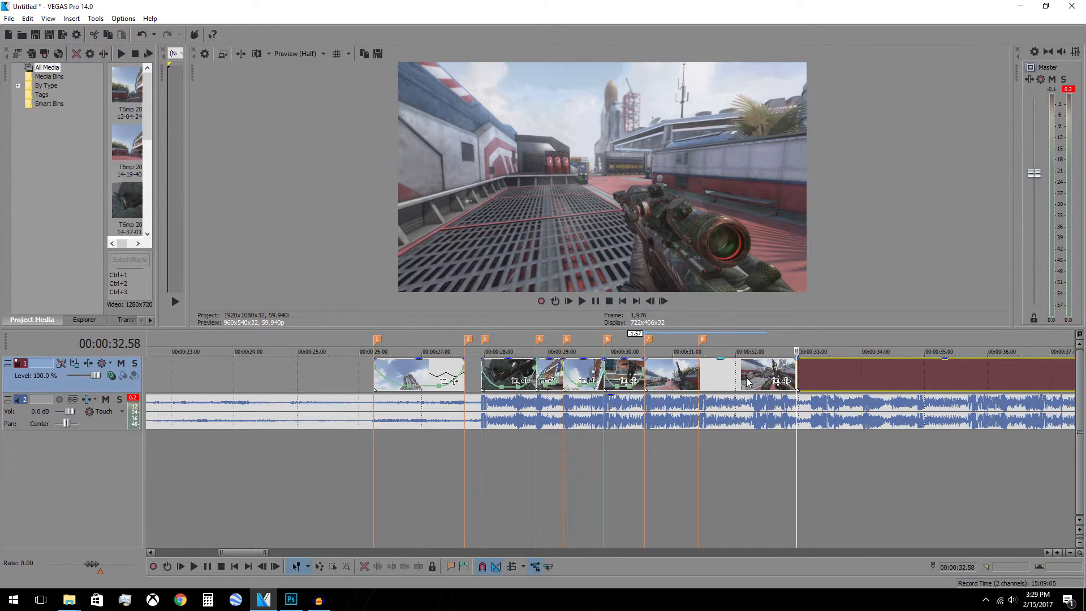
pyautogui.click(747, 381)
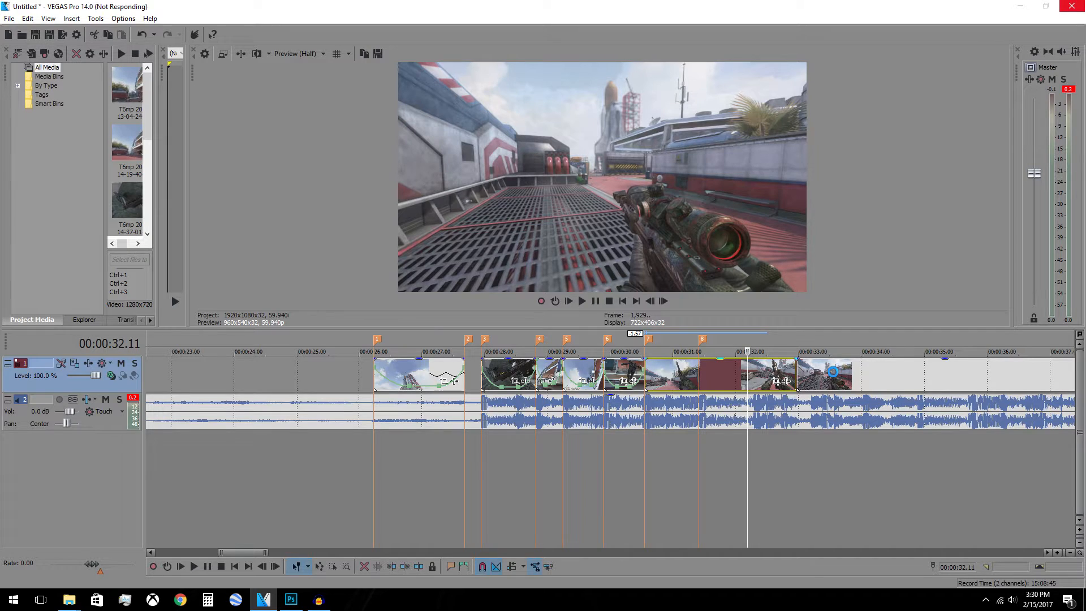
# Delete the selected part, move the remaining long clip to marker 7, and play it through to marker 8
pyautogui.moveTo(834, 377); pyautogui.dragTo(660, 386)
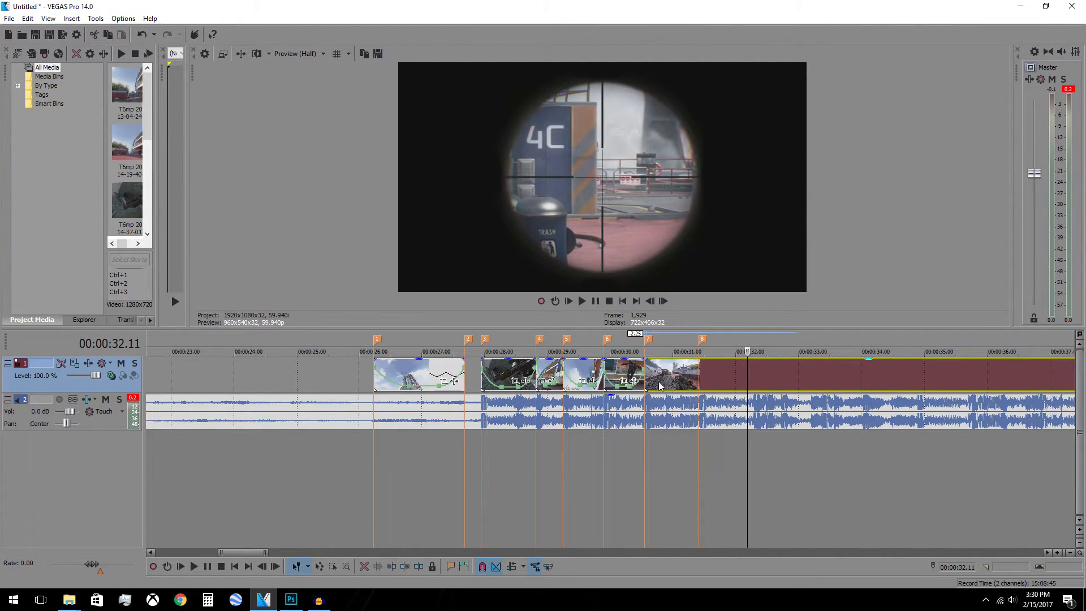
pyautogui.click(642, 380)
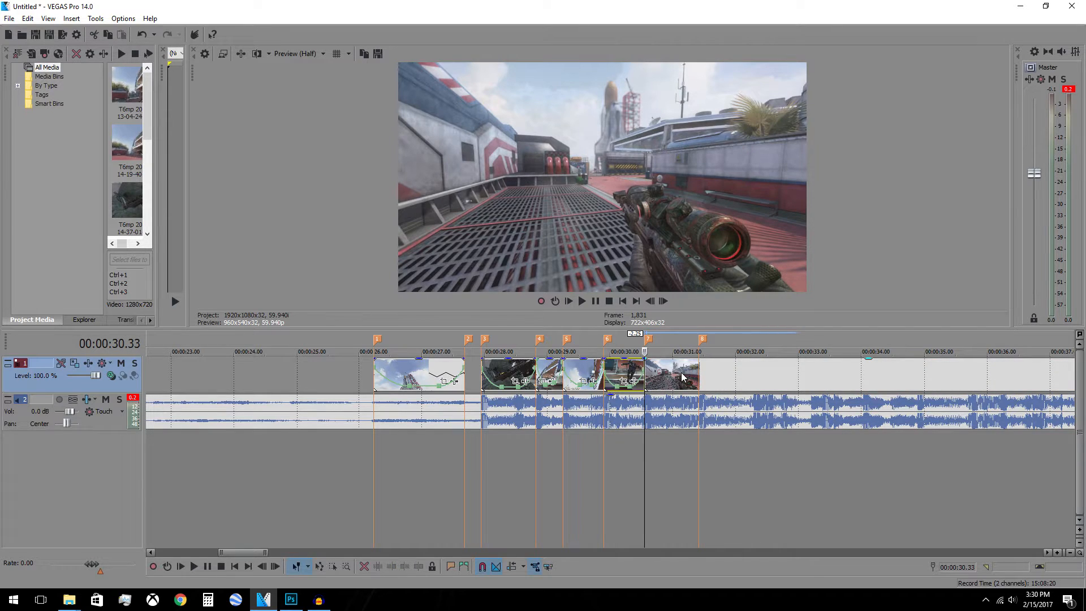
pyautogui.press('space')
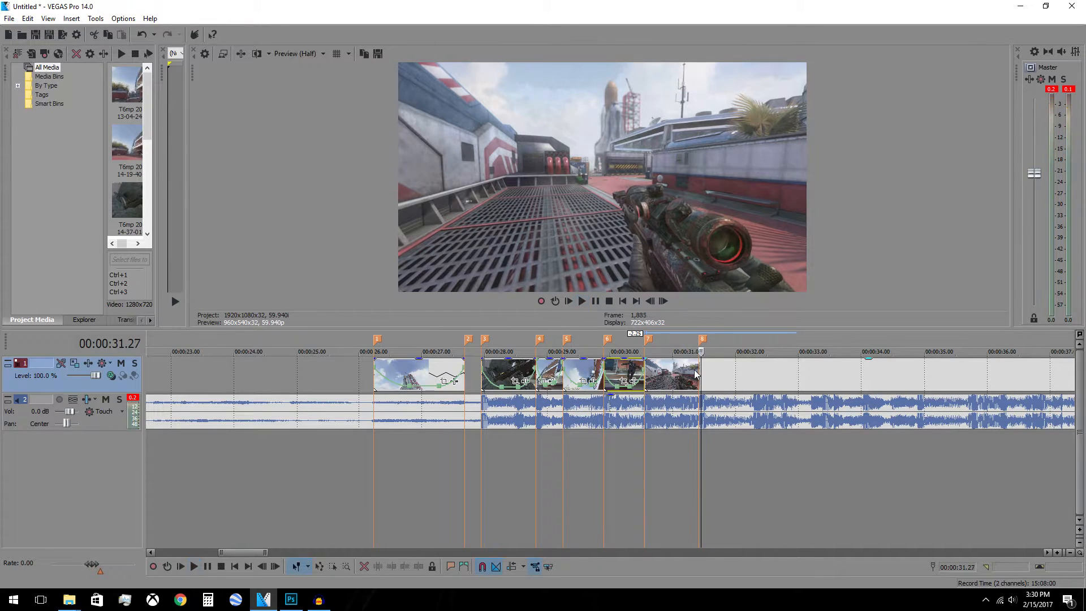
pyautogui.press('space')
pyautogui.scroll(2, 672, 385)
pyautogui.scroll(-1, 672, 386)
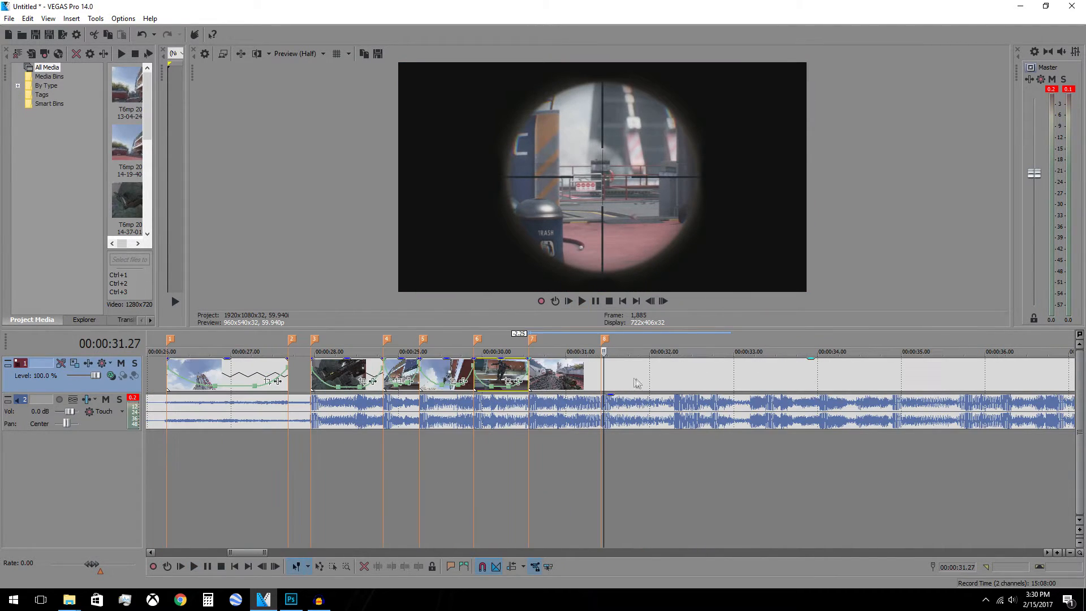
# Shift the long clip later so the moment the sniper scopes in lines up with marker 8
pyautogui.moveTo(571, 378)
pyautogui.mouseDown()
pyautogui.moveTo(579, 378)
pyautogui.moveTo(562, 372)
pyautogui.moveTo(629, 379)
pyautogui.mouseUp()
pyautogui.click(600, 367)
pyautogui.scroll(2, 547, 379)
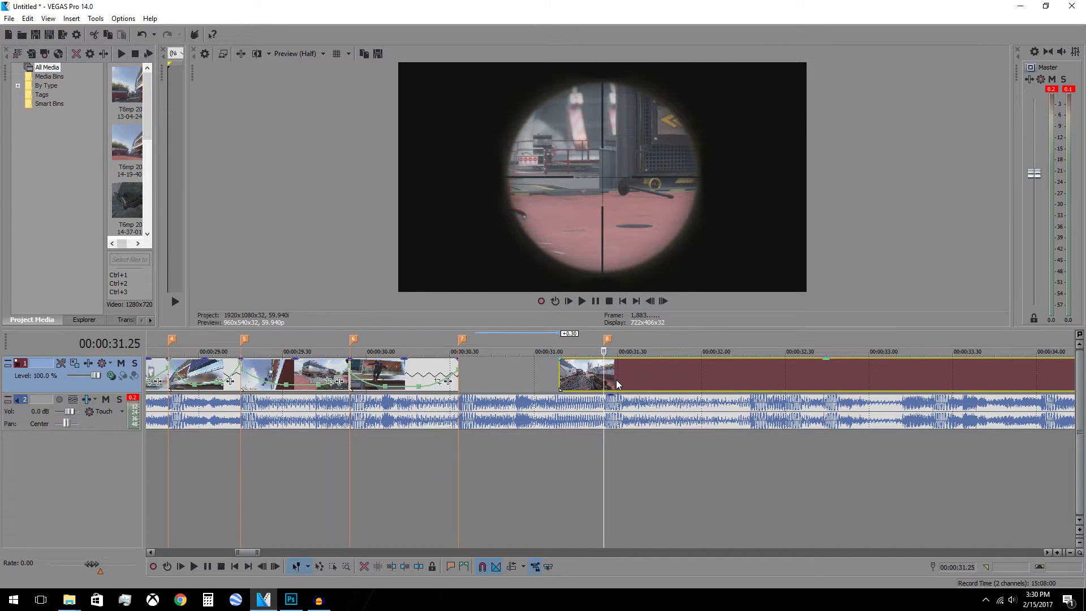
pyautogui.press('Right')
pyautogui.press('Right')
pyautogui.press('Right')
pyautogui.press('Right')
pyautogui.press('Left')
pyautogui.press('Left')
pyautogui.press('Left')
pyautogui.press('Left')
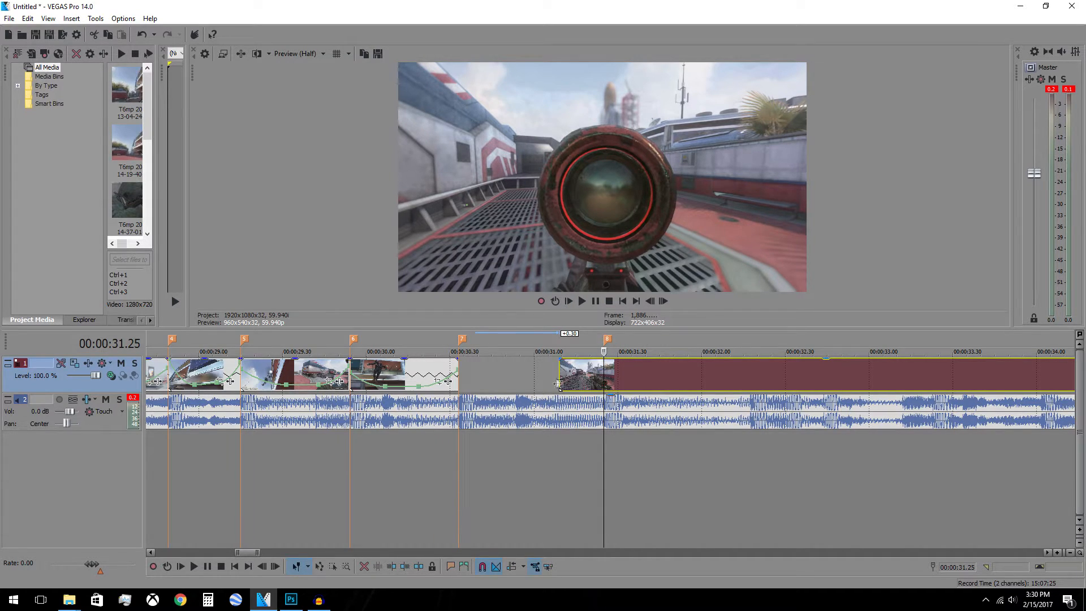
# Extend the start of the long clip back to marker 7 and split it at marker 8
pyautogui.moveTo(560, 371); pyautogui.dragTo(460, 374)
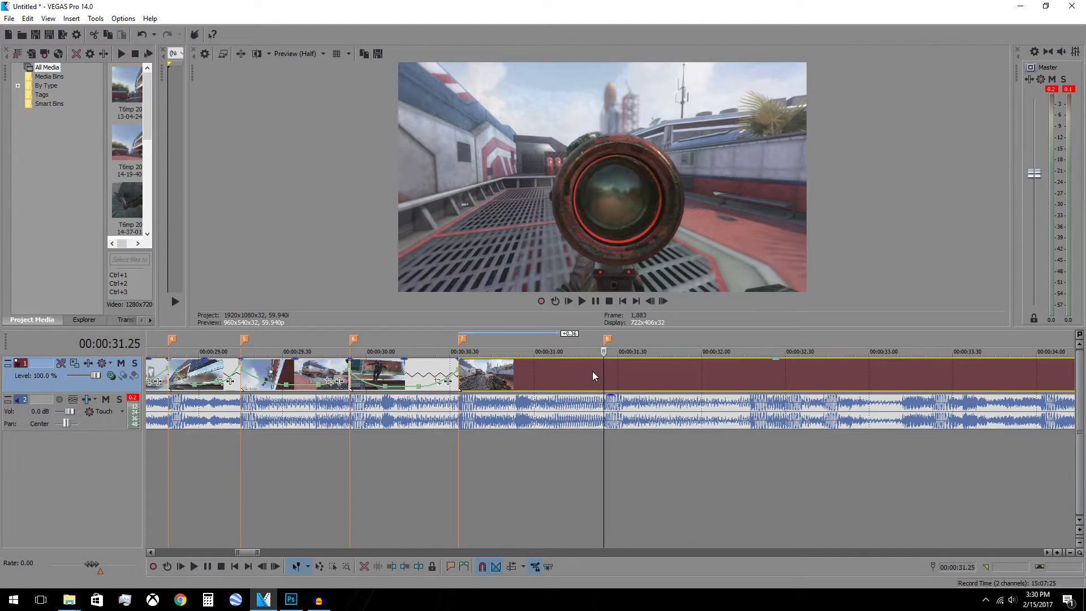
pyautogui.press('s')
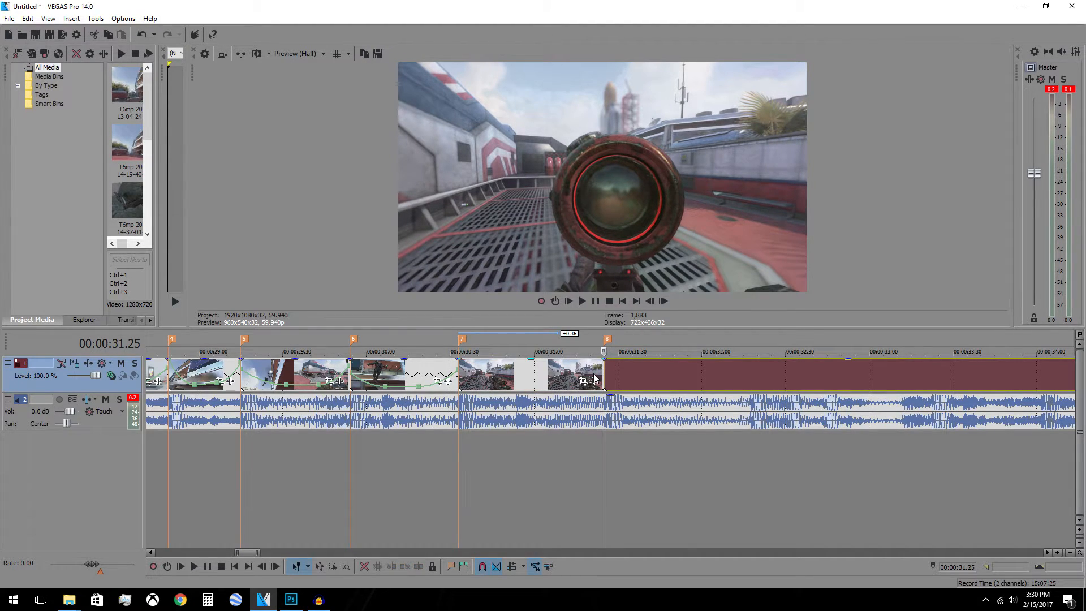
# Disable resampling on the clip between markers 7 and 8 and insert a velocity envelope on it
pyautogui.click(499, 379)
pyautogui.rightClick(498, 379)
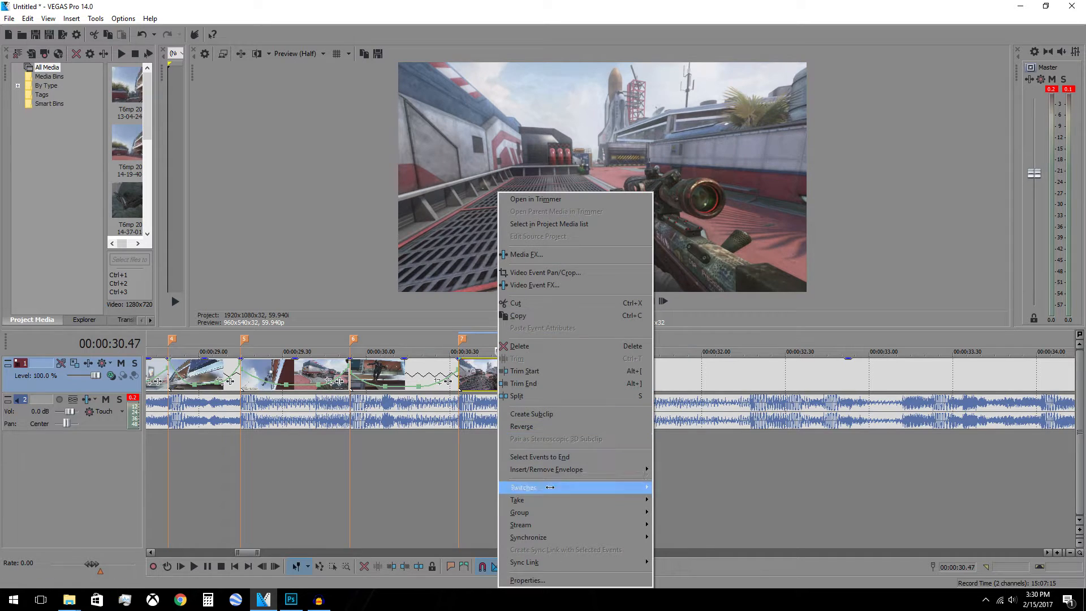
pyautogui.moveTo(536, 487)
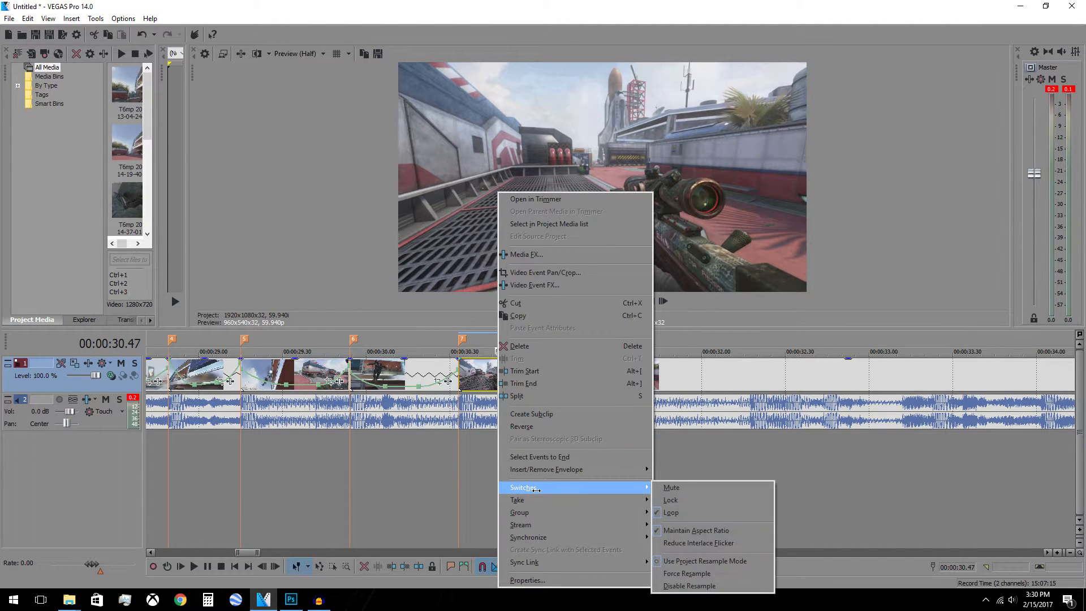
pyautogui.click(688, 585)
pyautogui.rightClick(511, 373)
pyautogui.moveTo(600, 471)
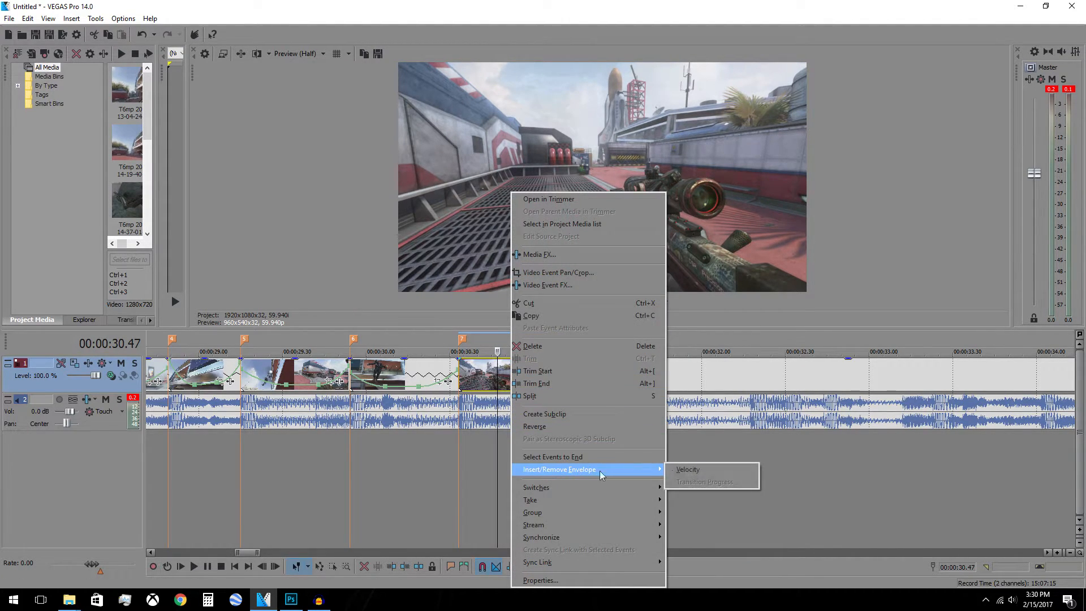
pyautogui.click(735, 472)
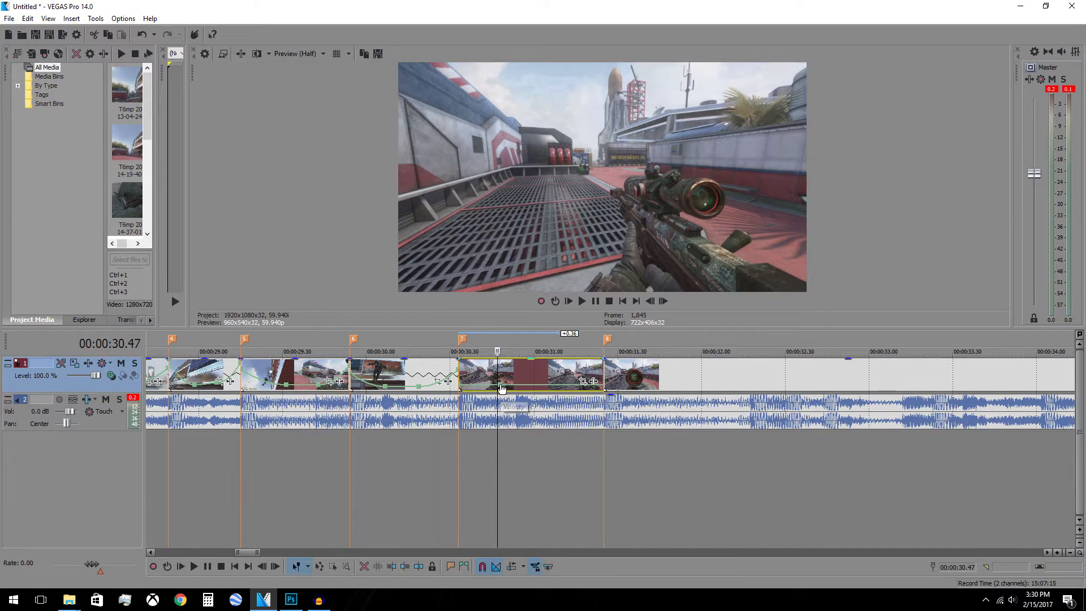
# Add a velocity point near the clip's end, raise the end to about 734 %, and give the closing segment a Slow Fade
pyautogui.click(553, 387)
pyautogui.click(570, 388)
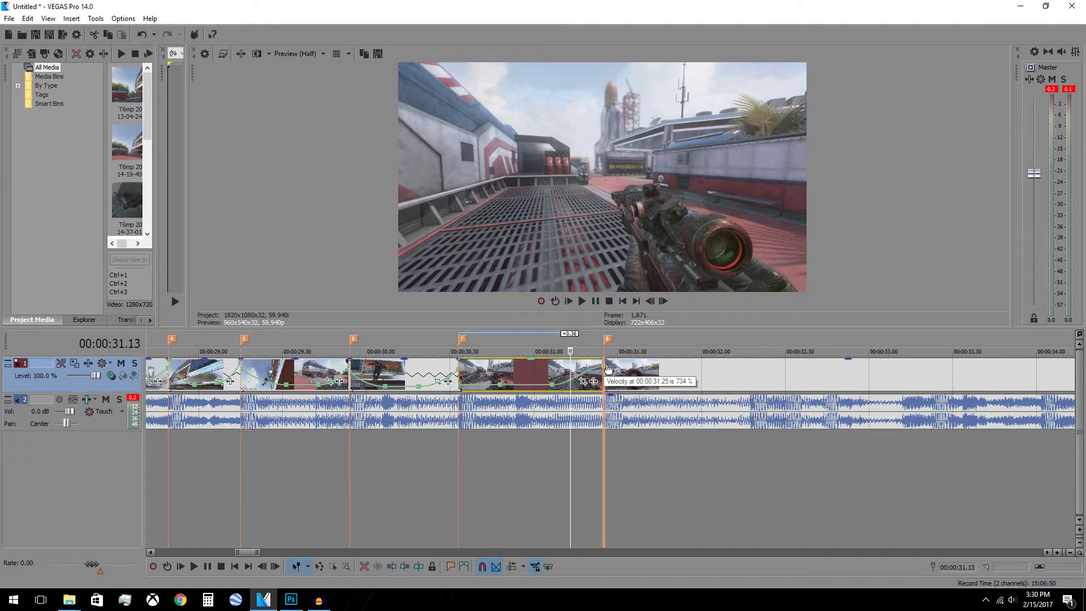
pyautogui.rightClick(592, 371)
pyautogui.click(585, 374)
pyautogui.rightClick(583, 373)
pyautogui.click(581, 373)
pyautogui.rightClick(581, 372)
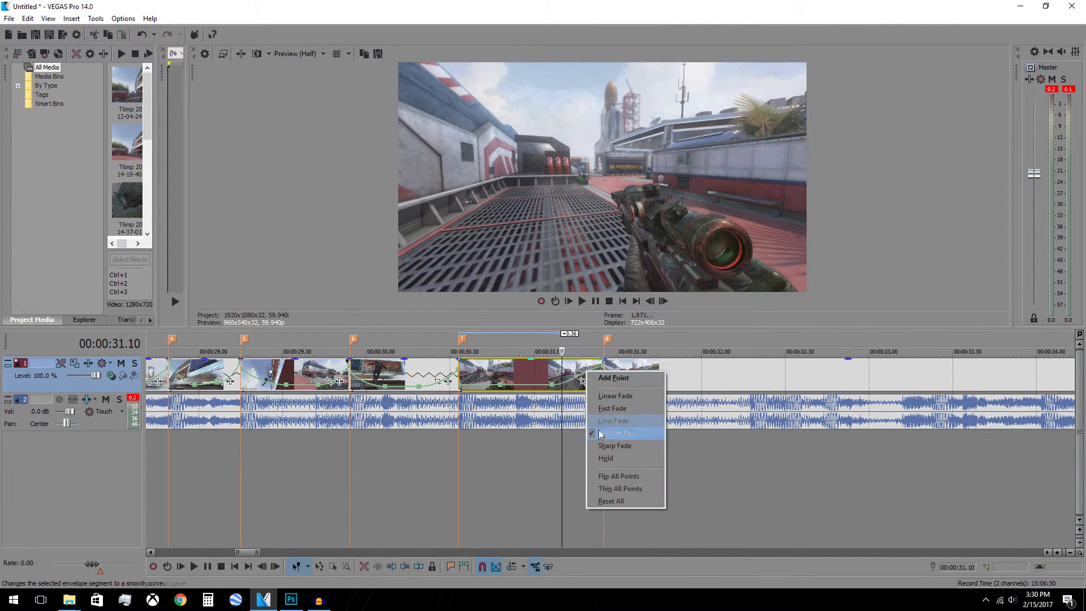
pyautogui.click(604, 421)
# Raise the velocity at the start of the clip from marker 7 and set its opening segment to Fast Fade
pyautogui.moveTo(469, 389); pyautogui.dragTo(462, 373)
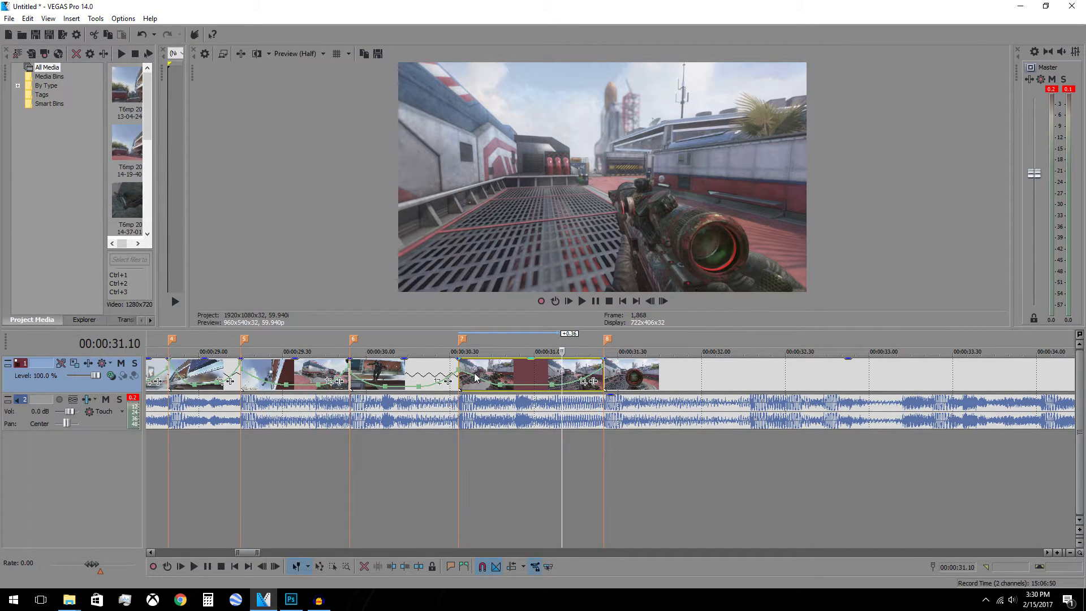
pyautogui.click(602, 379)
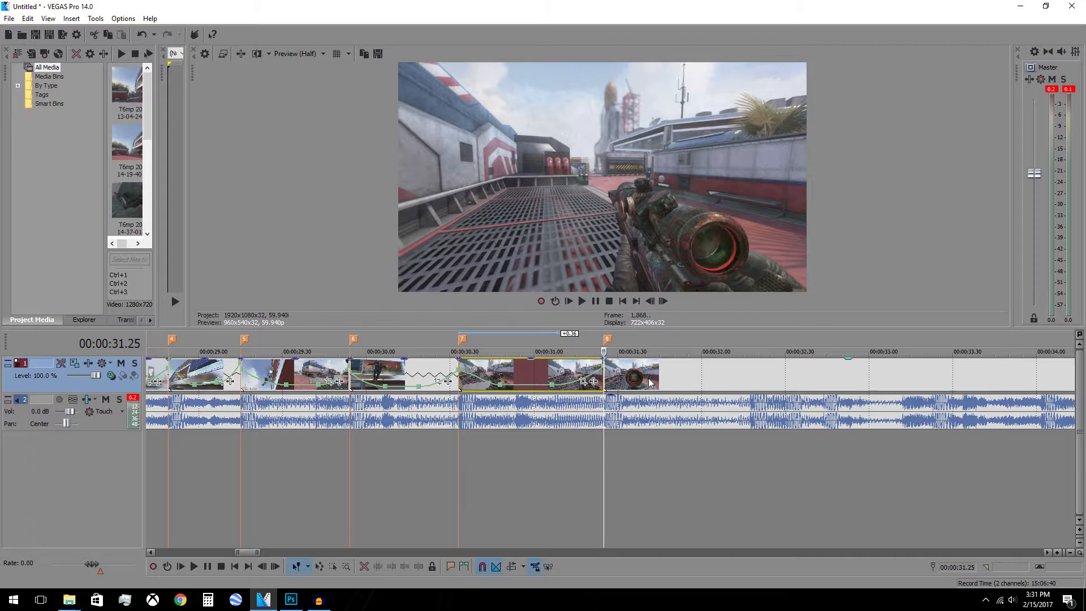
pyautogui.press('Left')
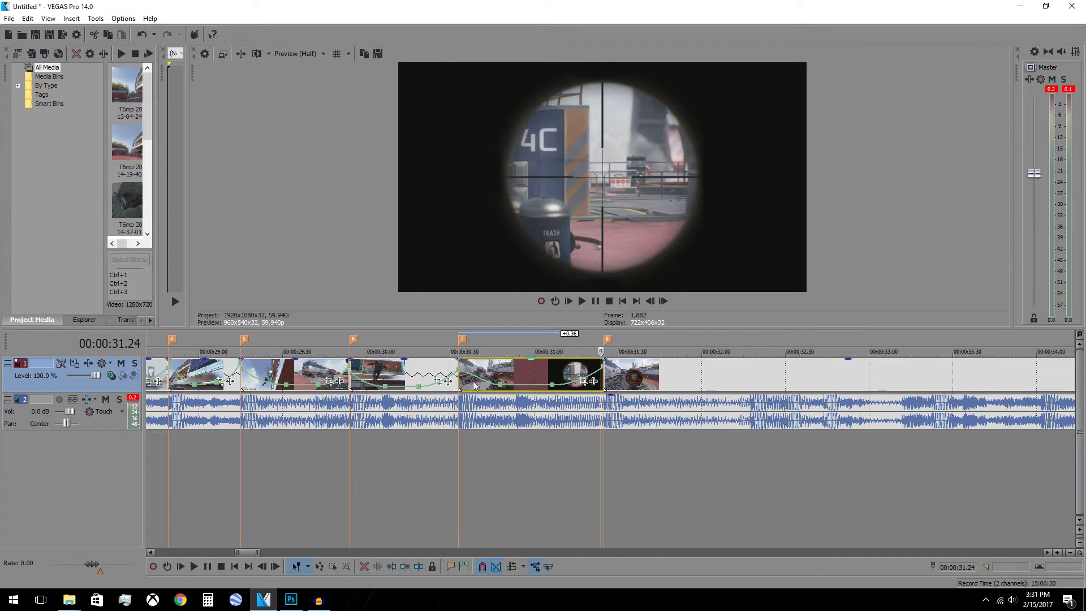
pyautogui.moveTo(530, 389); pyautogui.dragTo(499, 389)
pyautogui.rightClick(477, 376)
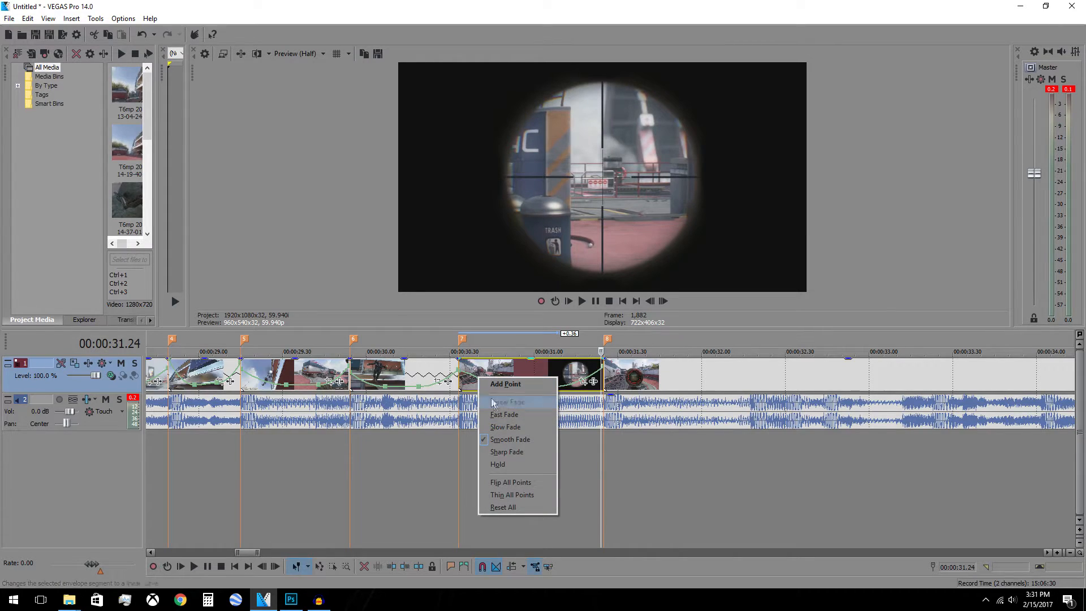
pyautogui.click(503, 412)
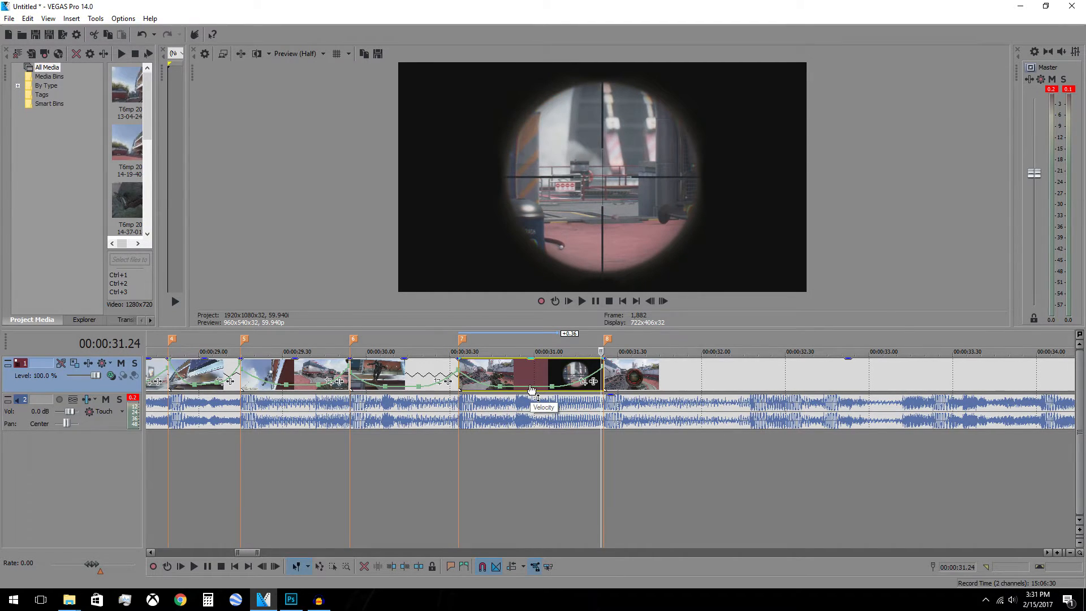
# Fine-tune the clip's middle, start and end velocities so it finishes on the scope-in motion just before marker 8
pyautogui.moveTo(531, 390); pyautogui.dragTo(531, 390)
pyautogui.moveTo(460, 375); pyautogui.dragTo(460, 377)
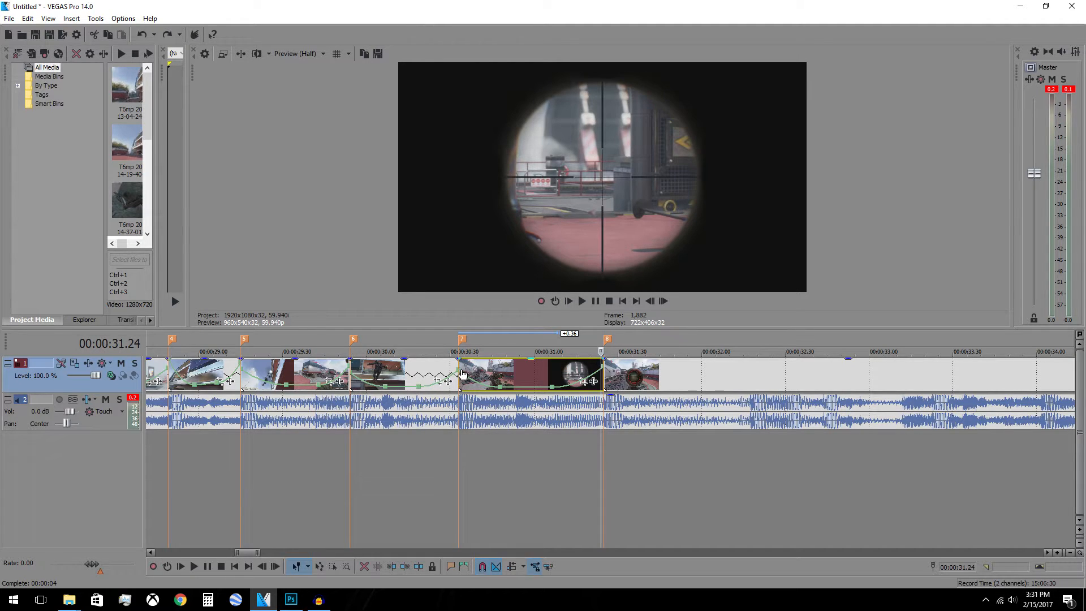
pyautogui.moveTo(461, 376); pyautogui.dragTo(460, 379)
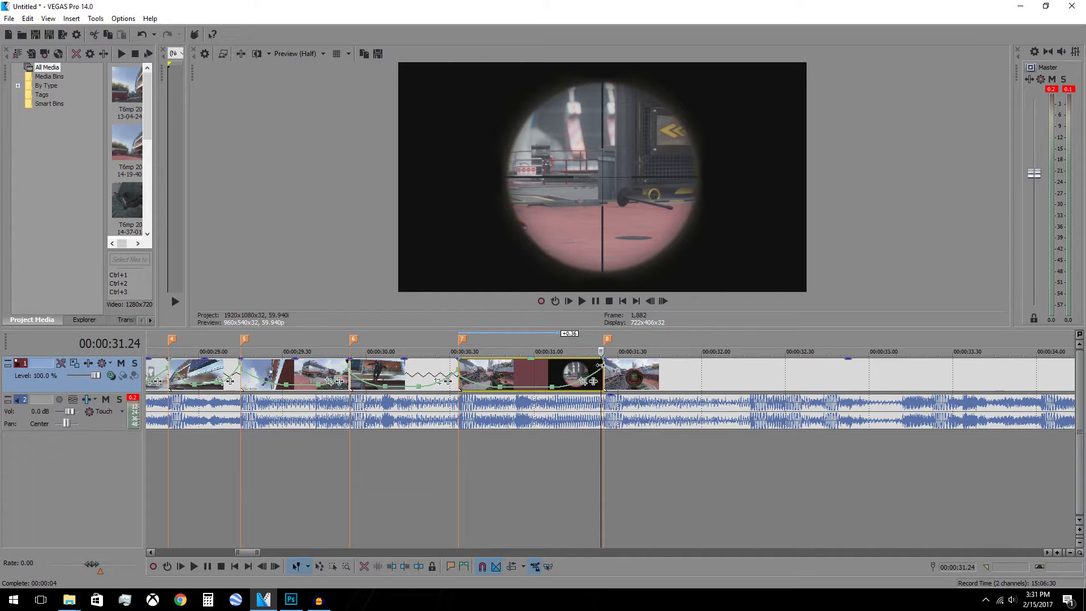
pyautogui.moveTo(603, 369); pyautogui.dragTo(604, 382)
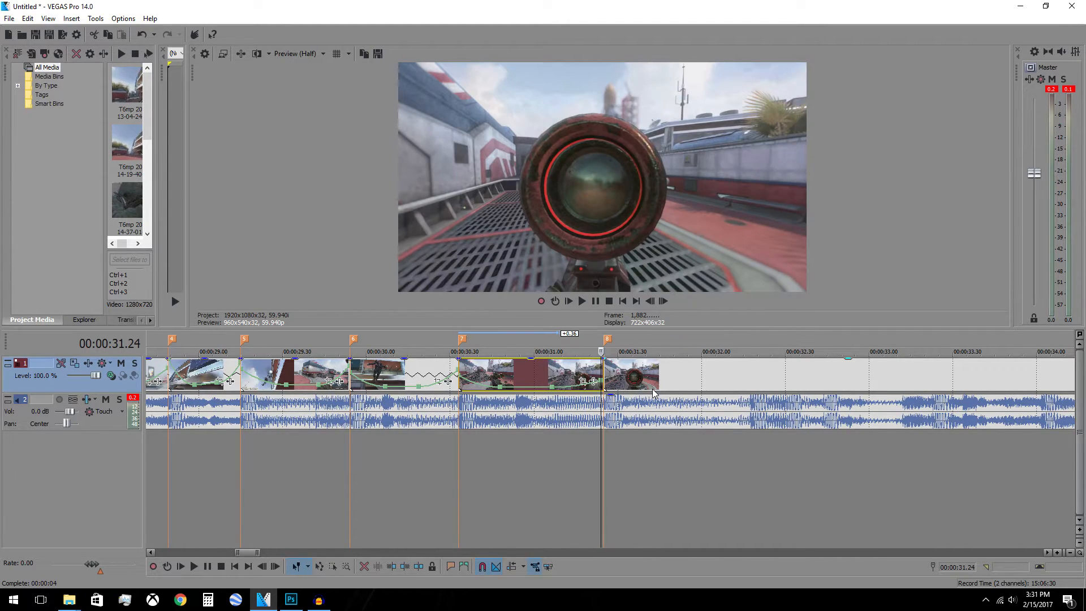
# Locate the next close-up of the scope in the long clip after marker 8 and split it at 00:00:36.49
pyautogui.click(768, 373)
pyautogui.click(769, 371)
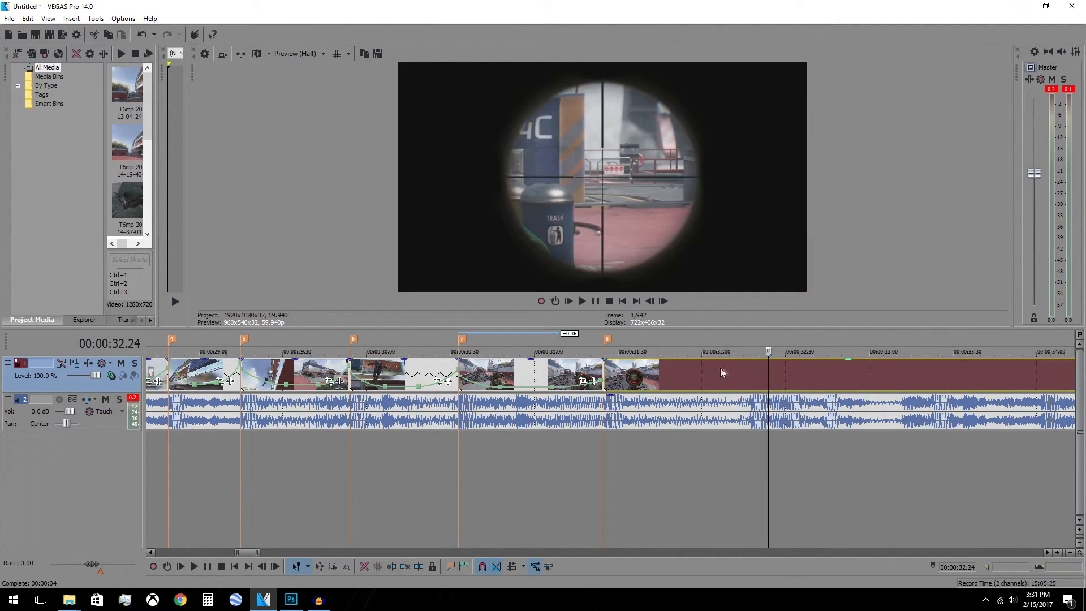
pyautogui.click(957, 373)
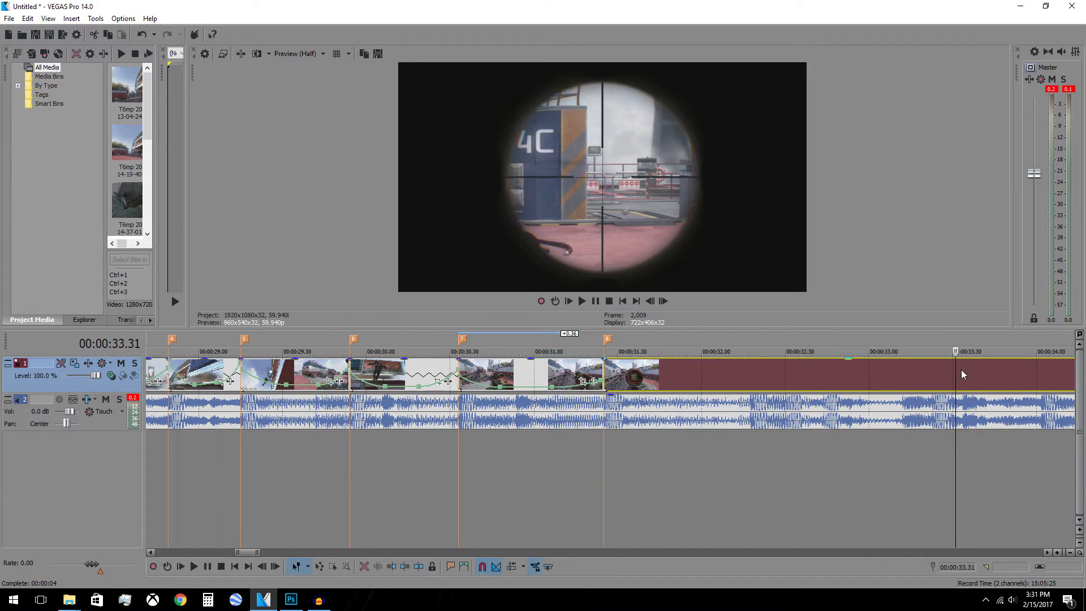
pyautogui.scroll(-3, 961, 371)
pyautogui.click(684, 374)
pyautogui.click(758, 368)
pyautogui.click(807, 376)
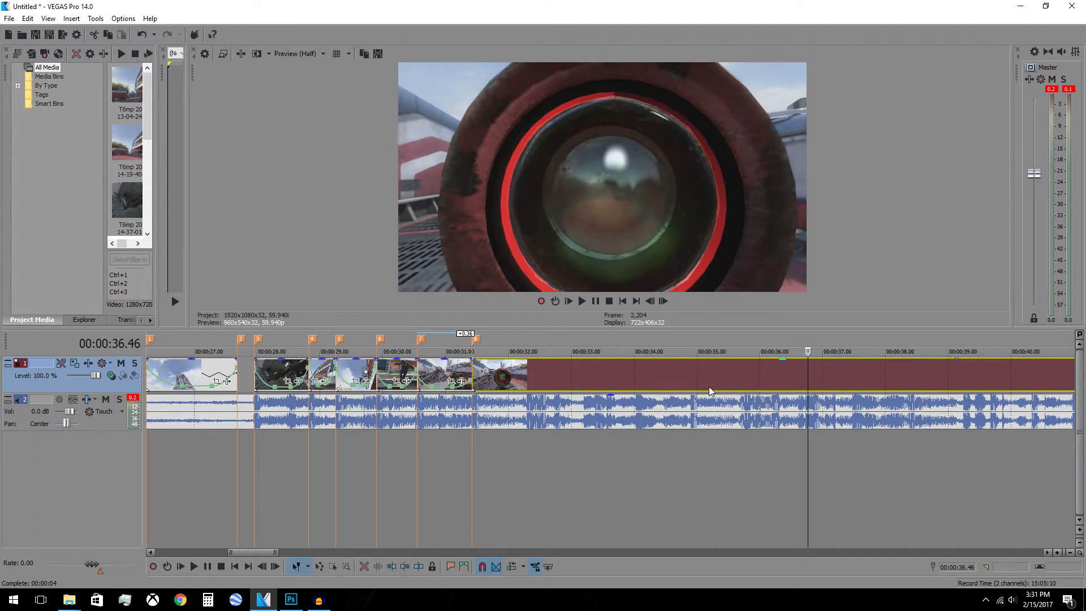
pyautogui.press('Right')
pyautogui.press('Right')
pyautogui.press('Right')
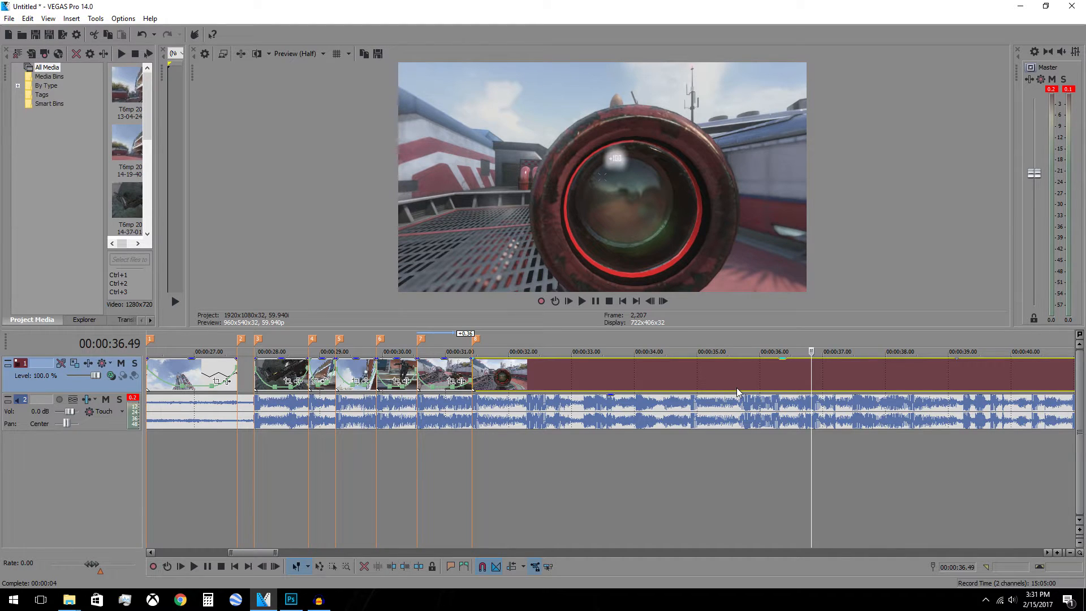
pyautogui.press('s')
# Delete the part before the split and move the remaining clip to start at marker 8
pyautogui.click(735, 387)
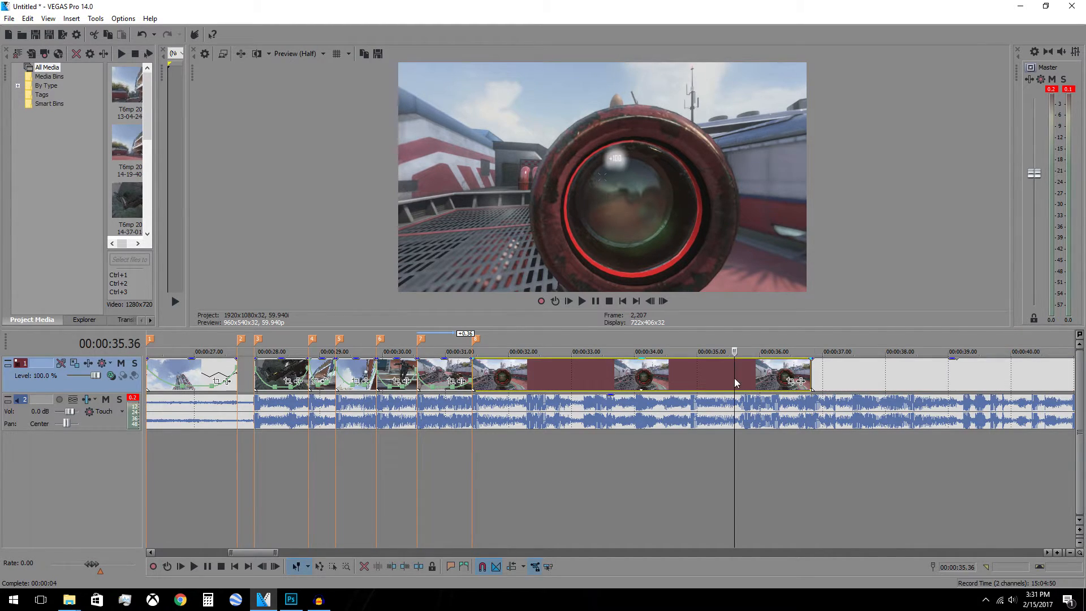
pyautogui.press('Delete')
pyautogui.moveTo(850, 377)
pyautogui.mouseDown()
pyautogui.moveTo(510, 384)
pyautogui.moveTo(474, 367)
pyautogui.mouseUp()
pyautogui.click(475, 367)
# Compare the frames on both sides of marker 8 and slightly raise the velocity at the end of the preceding clip
pyautogui.scroll(6, 483, 368)
pyautogui.press('Left')
pyautogui.press('Left')
pyautogui.press('Right')
pyautogui.press('Left')
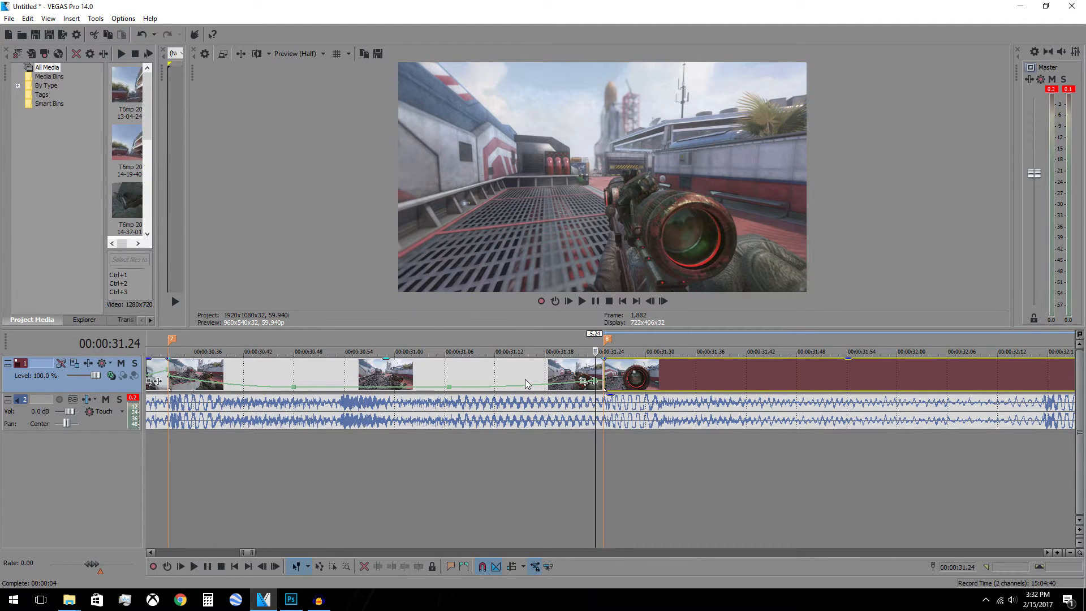
pyautogui.scroll(2, 524, 379)
pyautogui.press('Right')
pyautogui.press('Left')
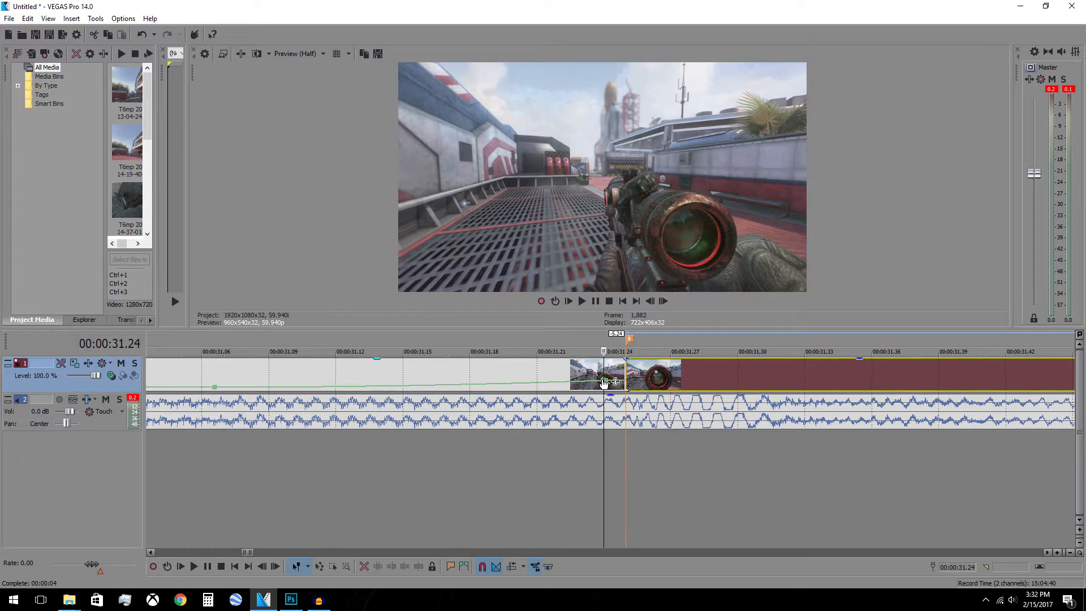
pyautogui.moveTo(605, 382); pyautogui.dragTo(605, 380)
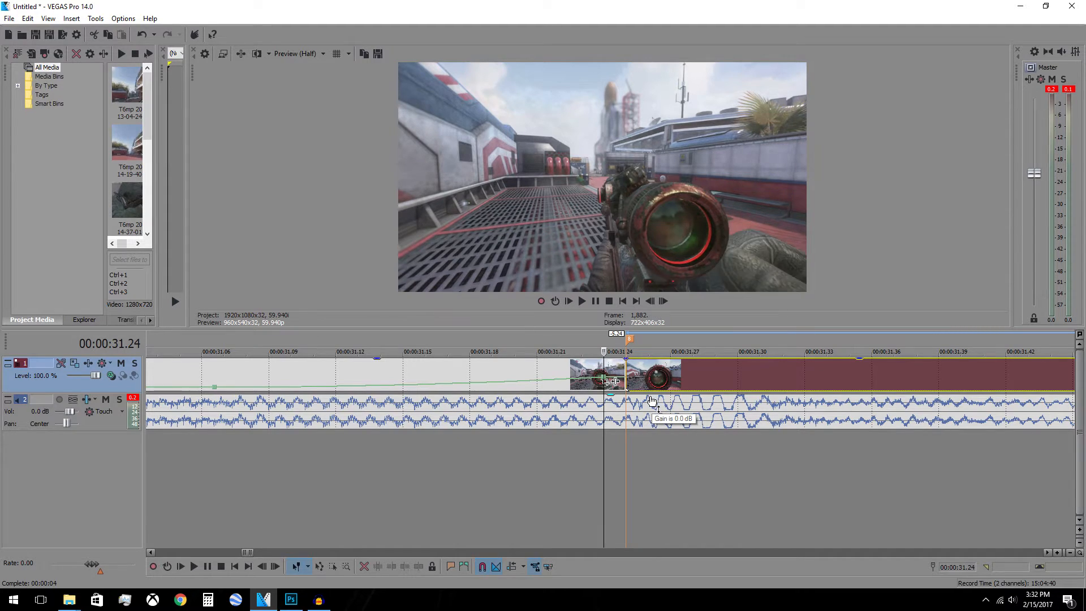
# Raise the preceding clip's end velocity a little more and nudge its slow middle section to match the scope at marker 8
pyautogui.press('Right')
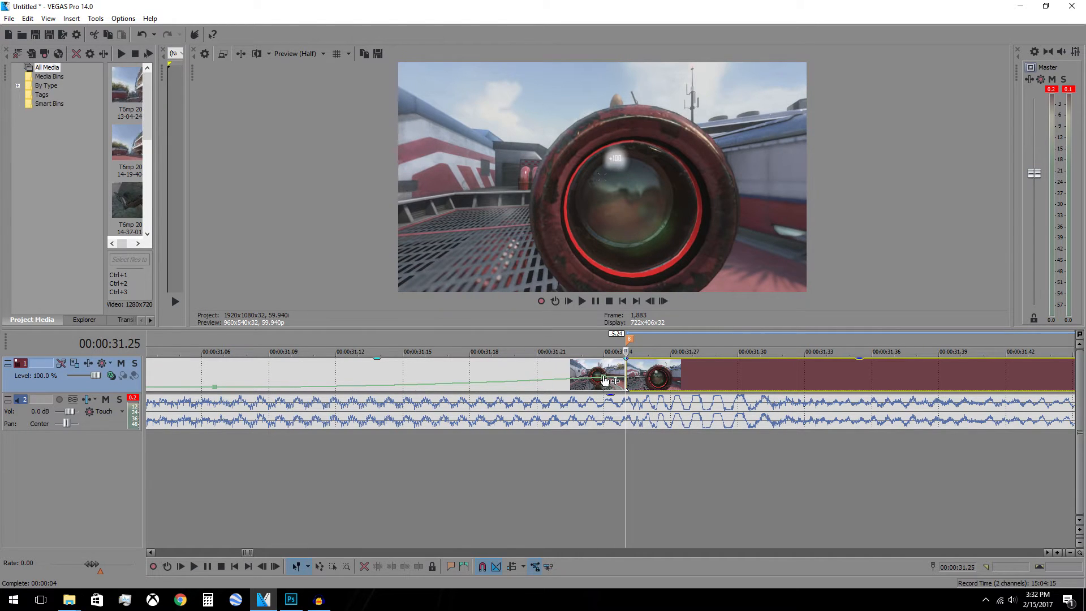
pyautogui.moveTo(607, 380)
pyautogui.moveTo(607, 376); pyautogui.dragTo(628, 373)
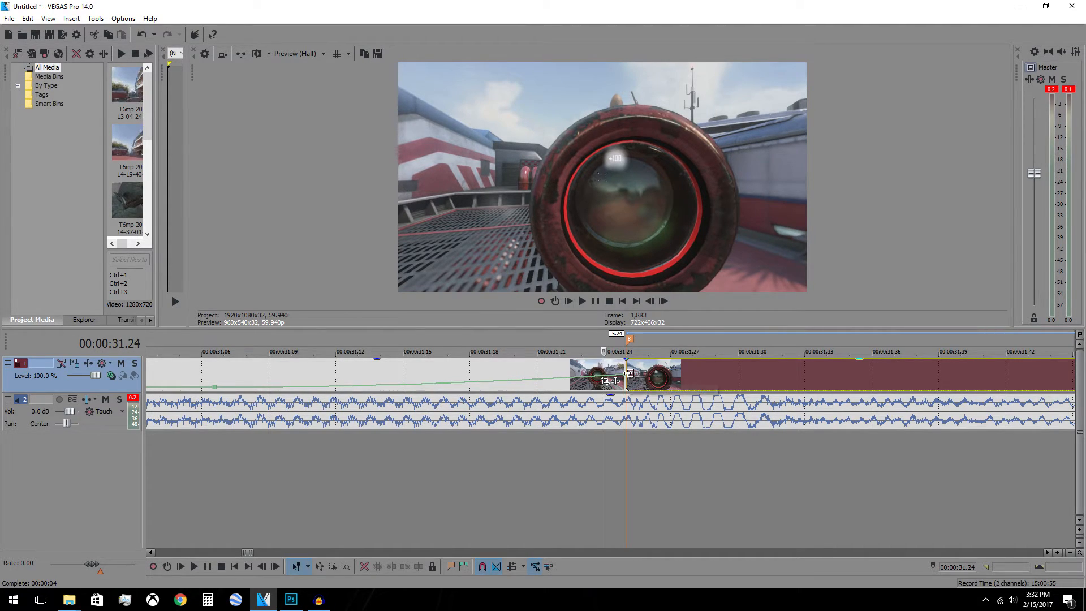
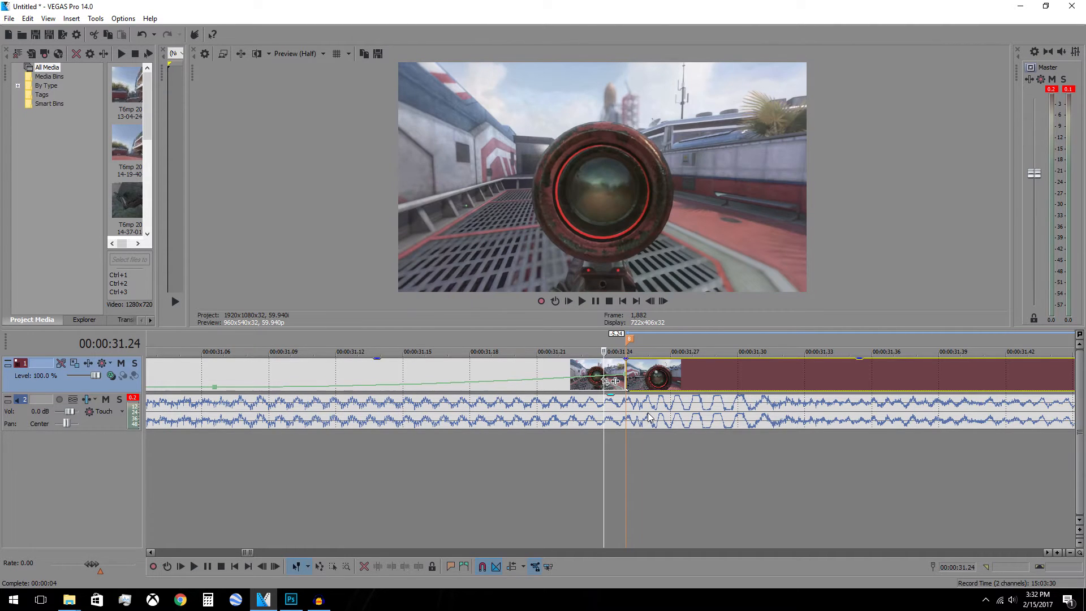
pyautogui.scroll(-2, 475, 377)
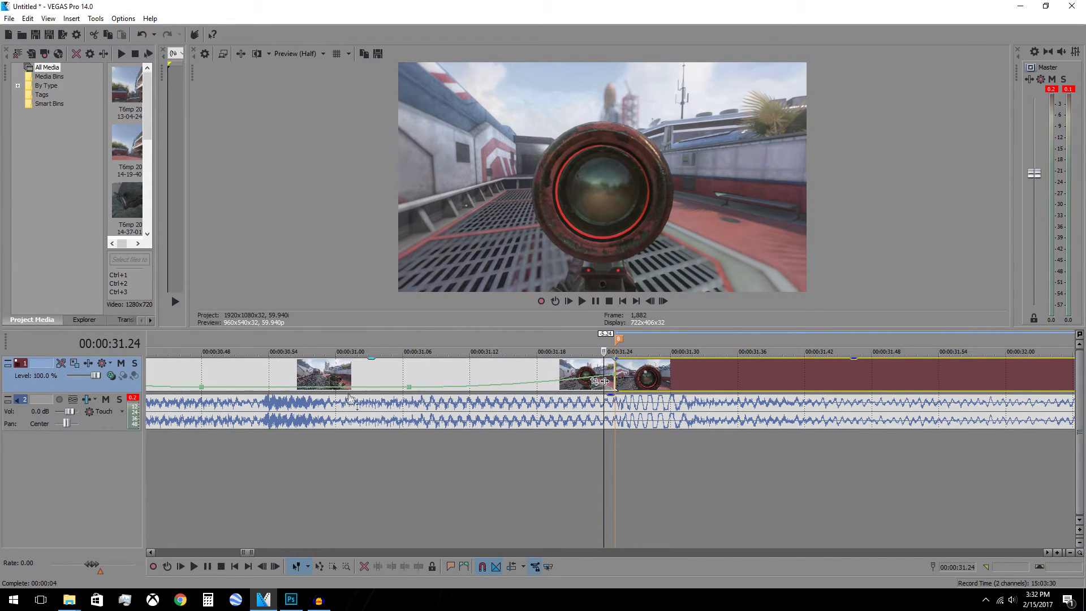
pyautogui.moveTo(347, 388); pyautogui.dragTo(335, 388)
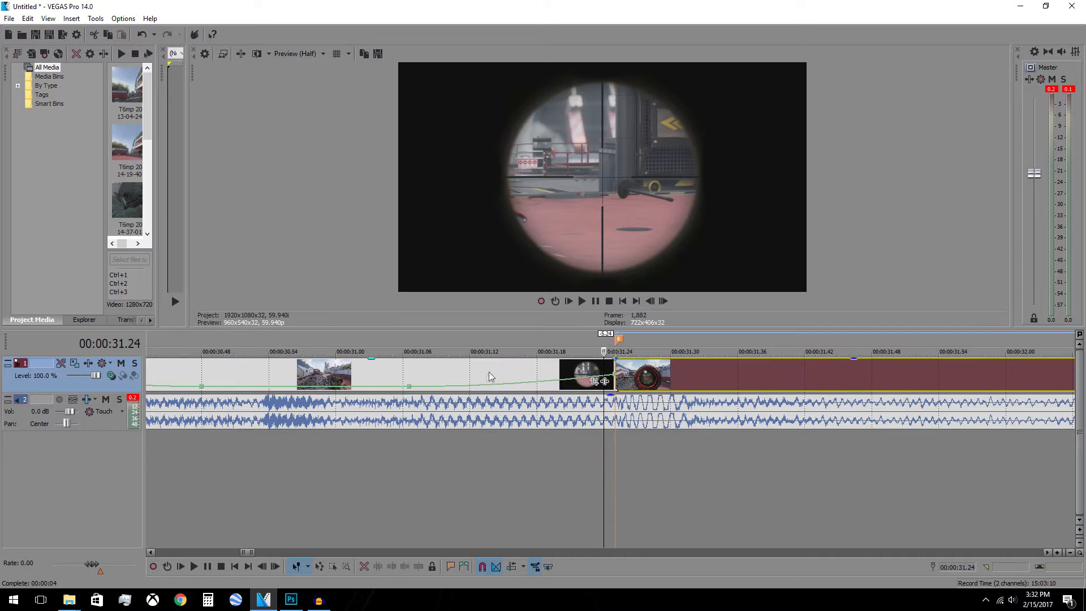
# Fine-tune the low velocity points in the clip before marker 8 and compare the frames across the cut
pyautogui.click(409, 389)
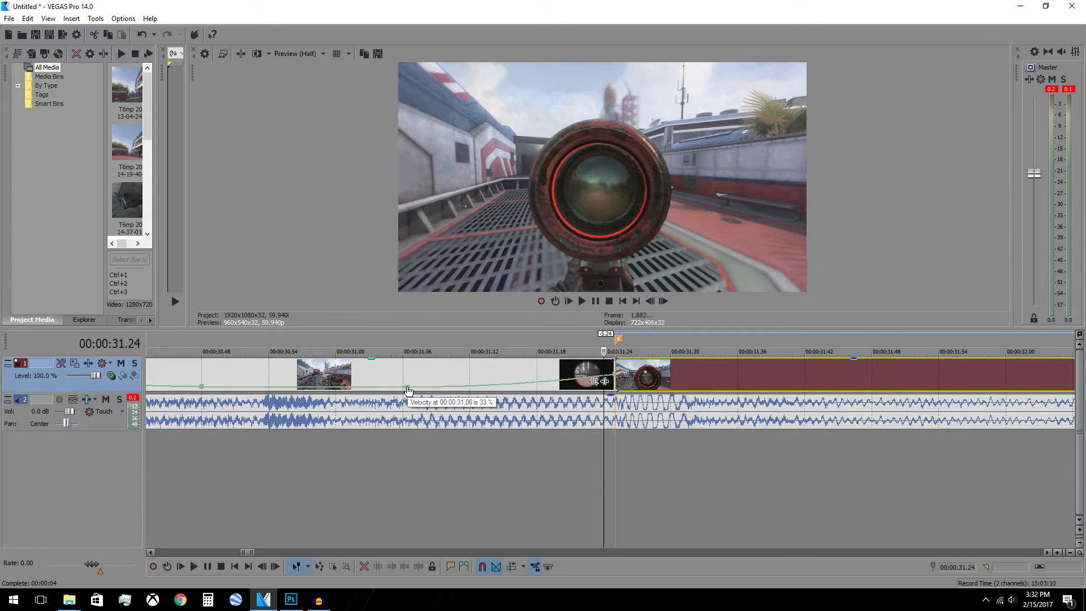
pyautogui.moveTo(409, 389); pyautogui.dragTo(409, 388)
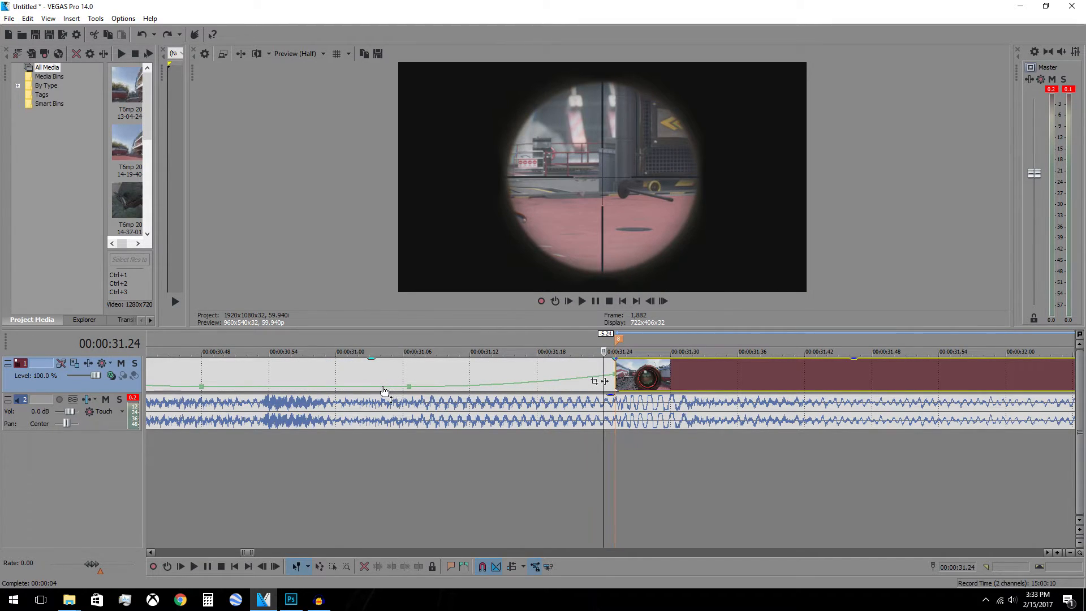
pyautogui.moveTo(384, 390); pyautogui.dragTo(386, 392)
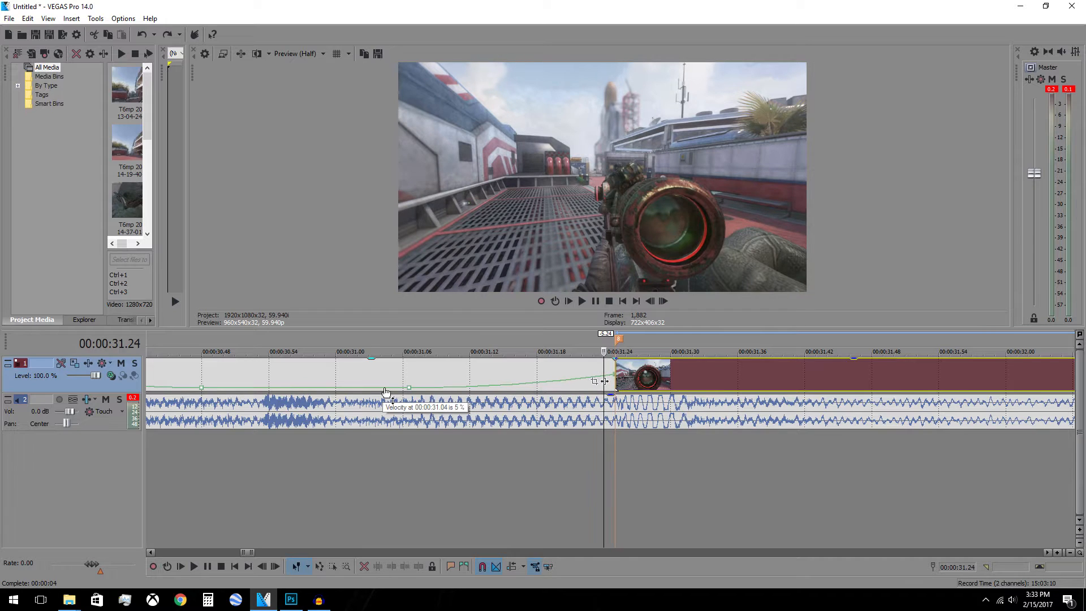
pyautogui.moveTo(385, 391); pyautogui.dragTo(385, 392)
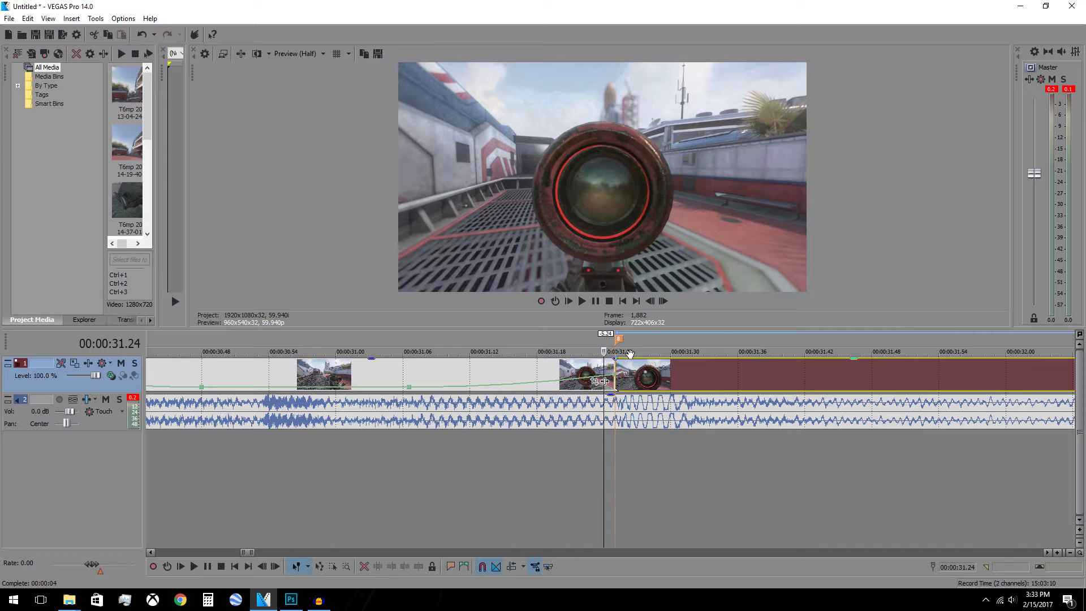
pyautogui.press('Right')
pyautogui.press('Right')
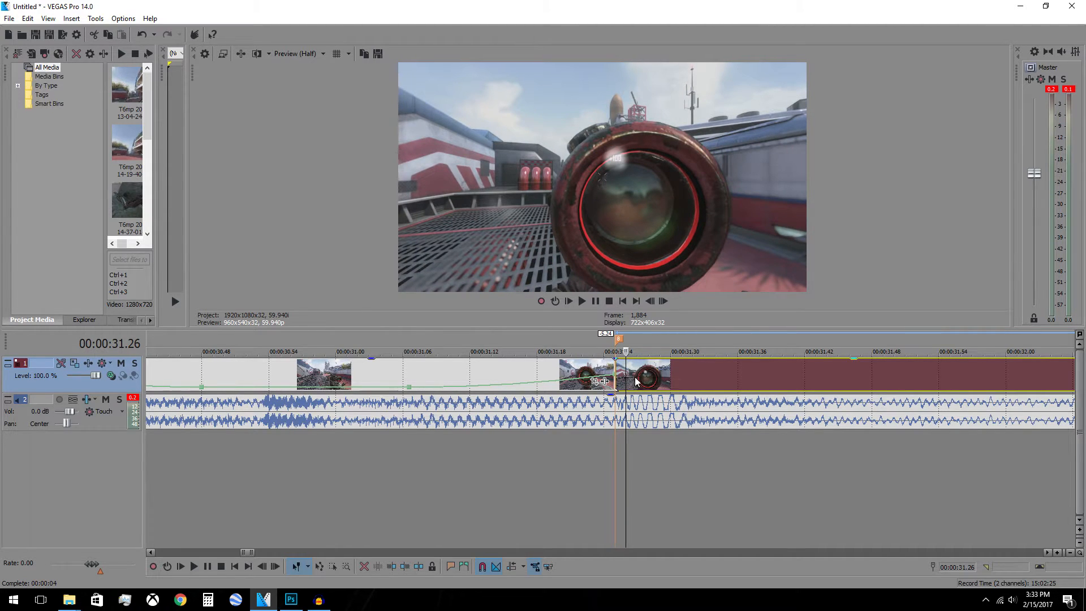
# Add a velocity envelope to the clip after marker 8, with a slow point at 00:00:31.31, a 469 % start and a Slow Fade
pyautogui.rightClick(636, 381)
pyautogui.moveTo(676, 471)
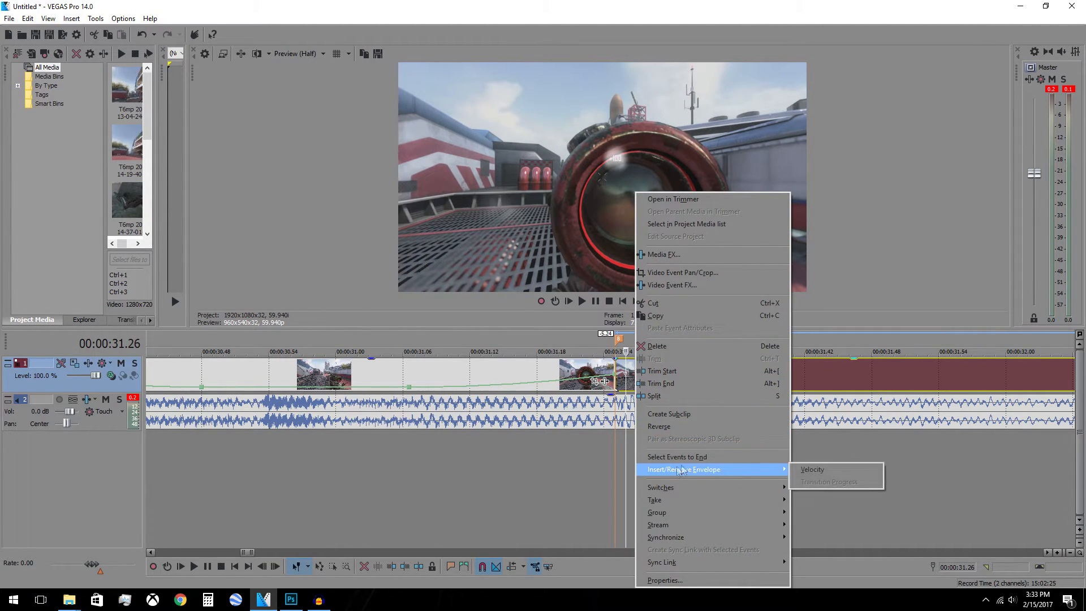
pyautogui.click(840, 468)
pyautogui.doubleClick(683, 387)
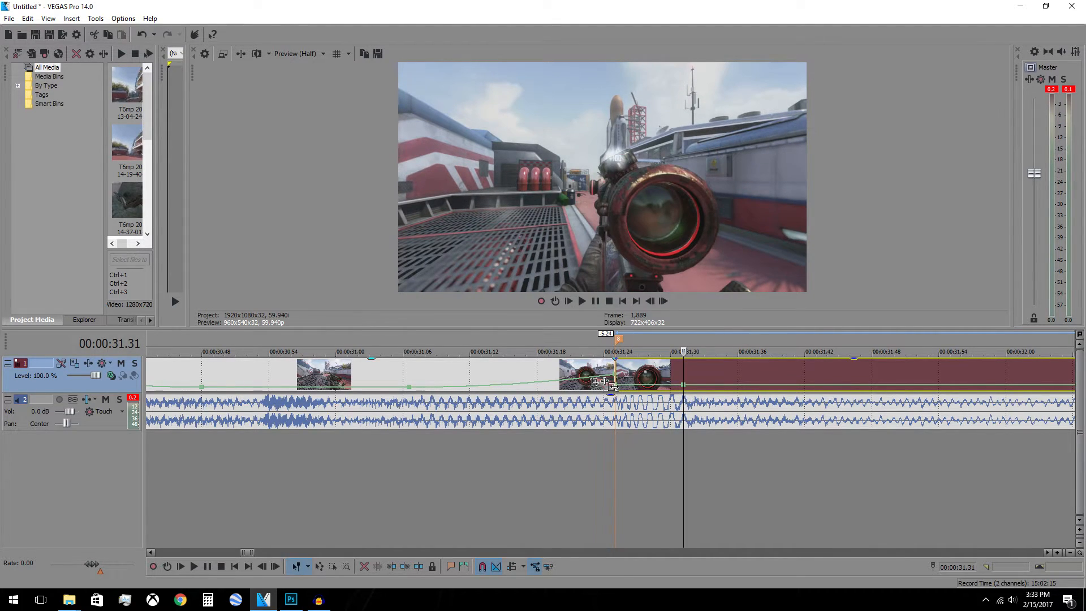
pyautogui.moveTo(615, 387); pyautogui.dragTo(617, 378)
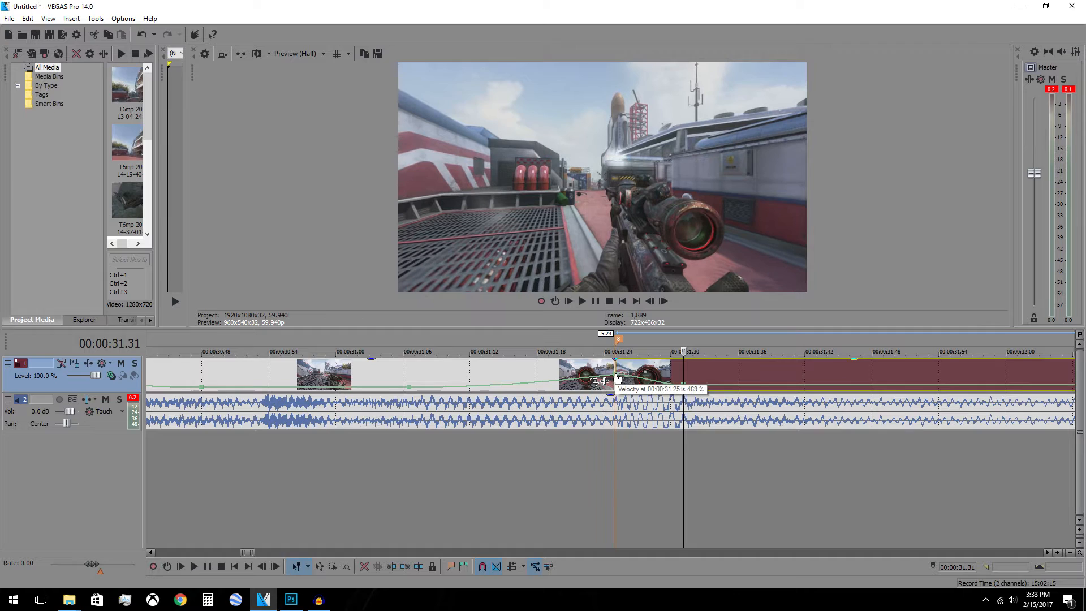
pyautogui.rightClick(638, 378)
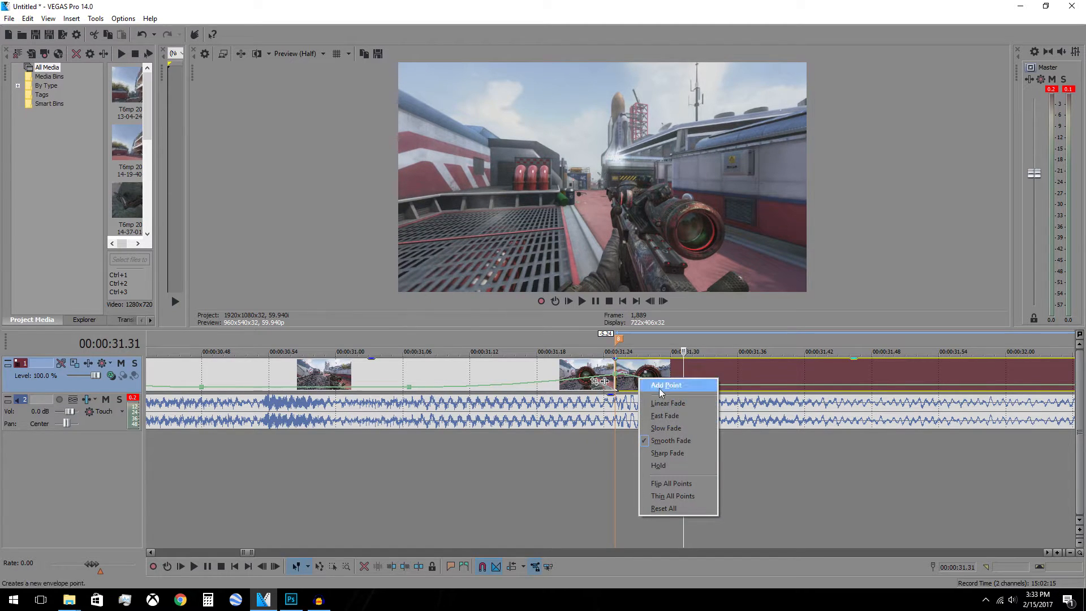
pyautogui.click(671, 428)
# Listen to the music after marker 8 and place marker 9 on the beat at 00:00:32.17
pyautogui.scroll(-5, 689, 390)
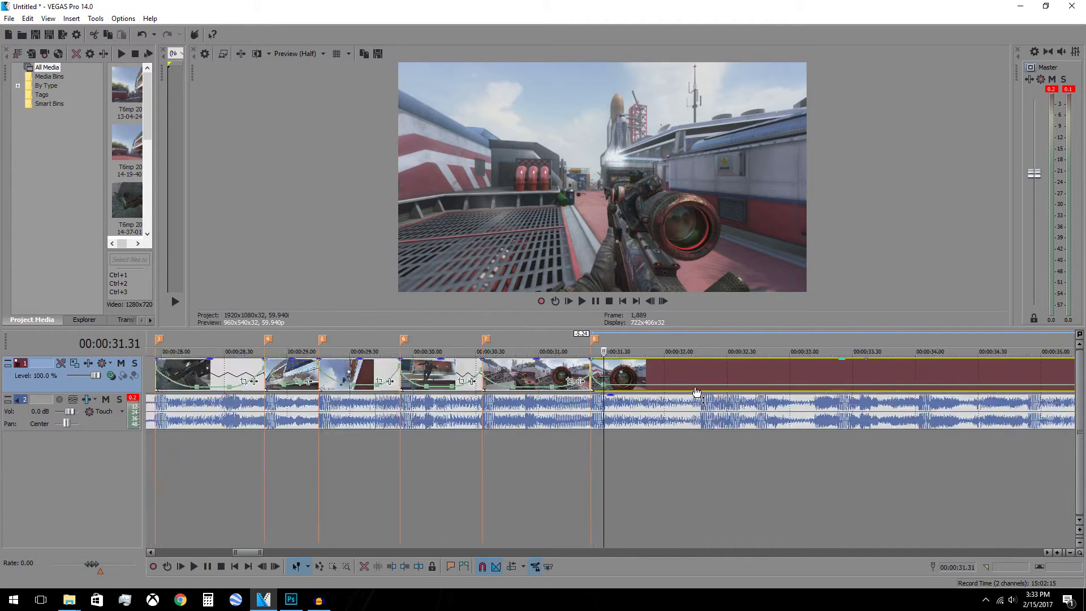
pyautogui.scroll(-2, 696, 392)
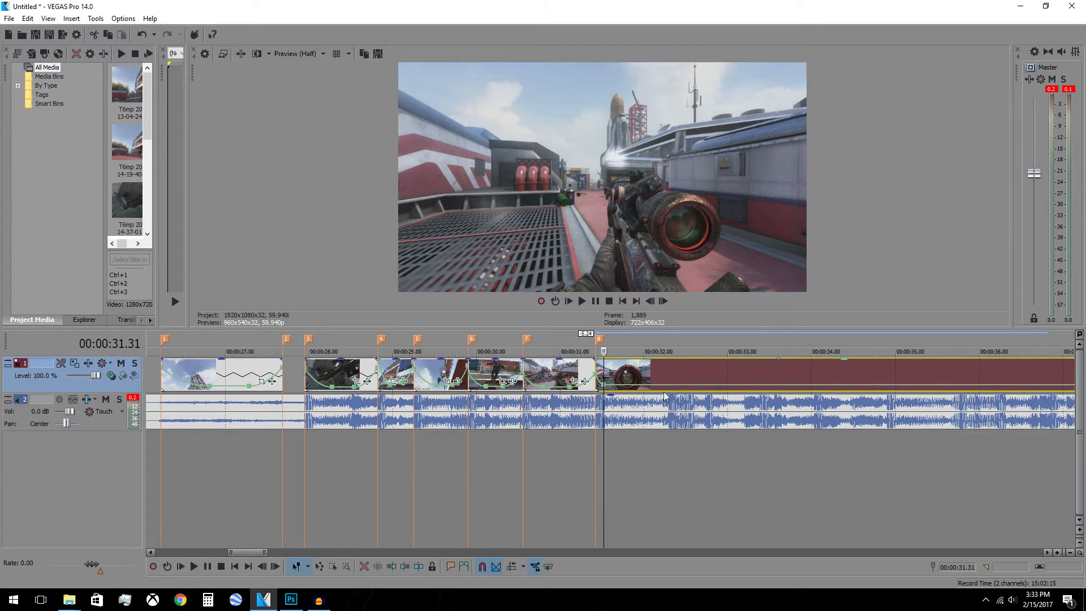
pyautogui.scroll(2, 636, 403)
pyautogui.scroll(1, 608, 422)
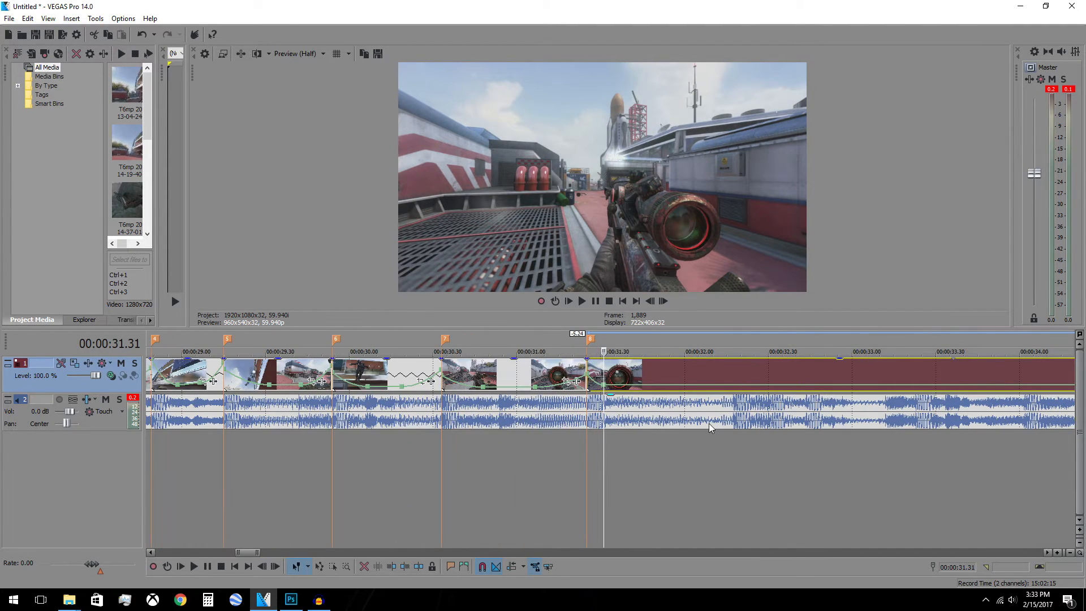
pyautogui.press('space')
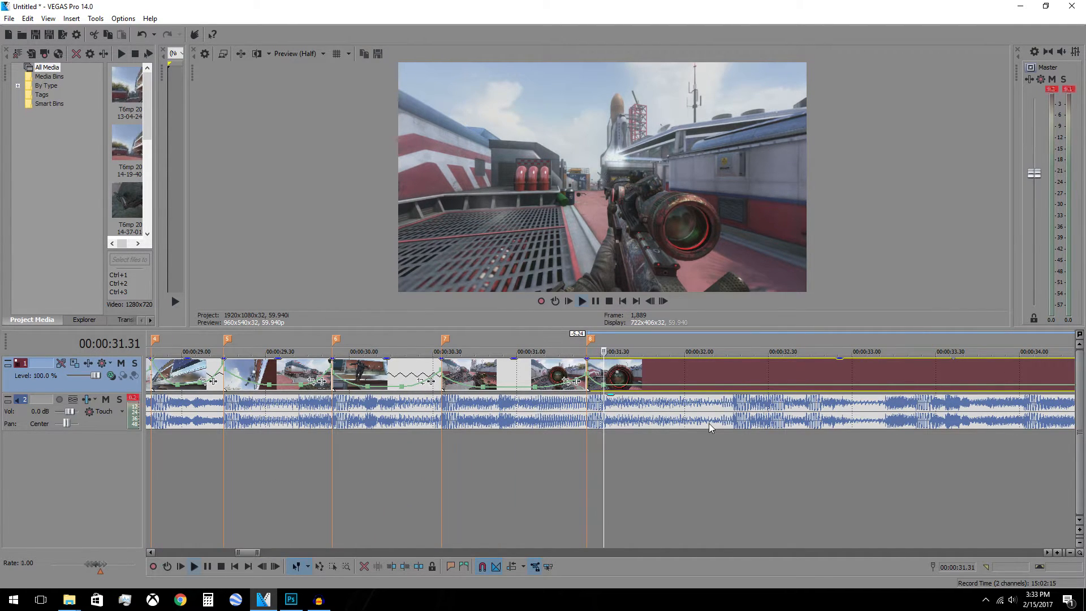
pyautogui.press('space')
pyautogui.click(733, 404)
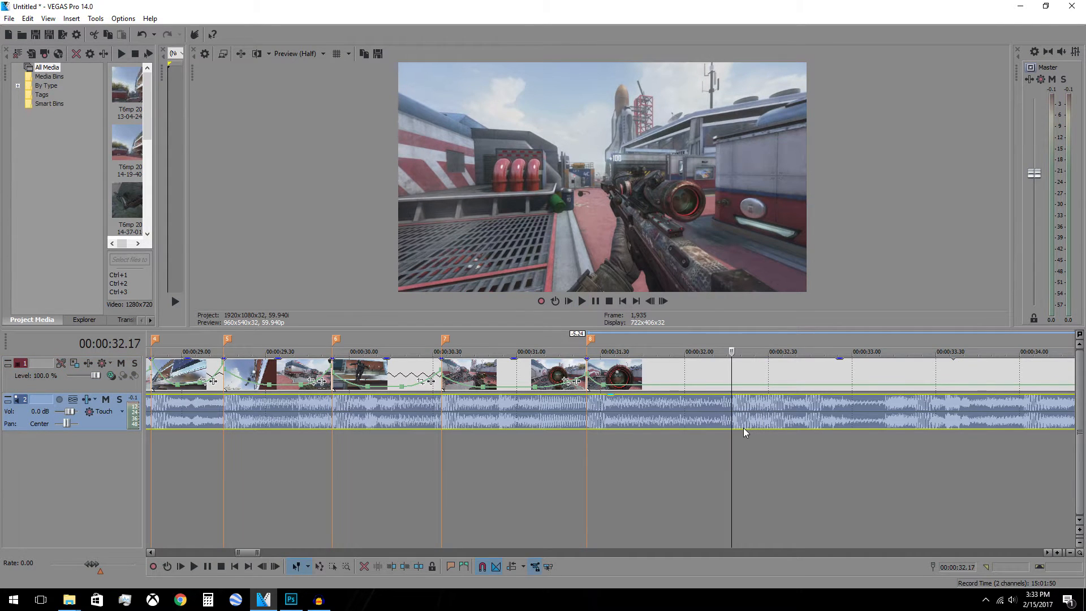
pyautogui.scroll(2, 768, 428)
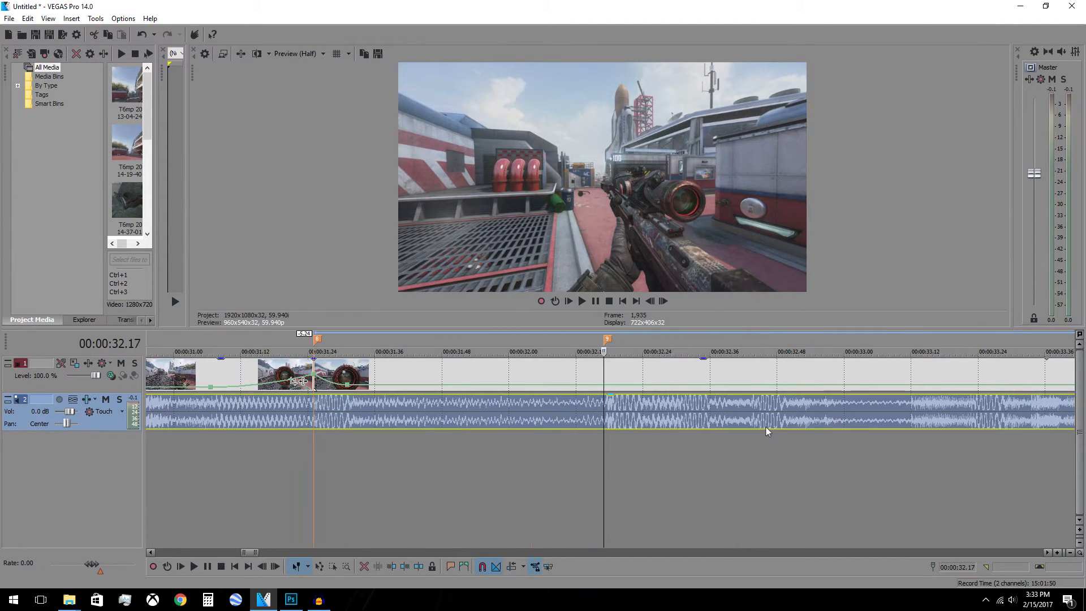
# Place markers 10 and 11 on the following beats at 00:00:32.31 and 00:00:32.44
pyautogui.press('space')
pyautogui.press('space')
pyautogui.click(683, 403)
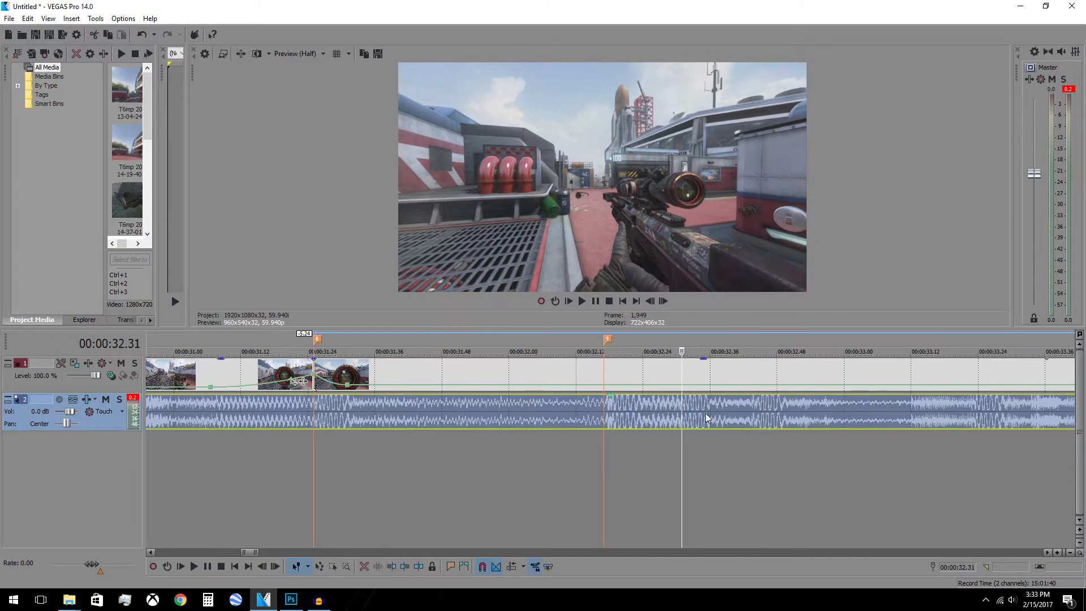
pyautogui.press('m')
pyautogui.press('space')
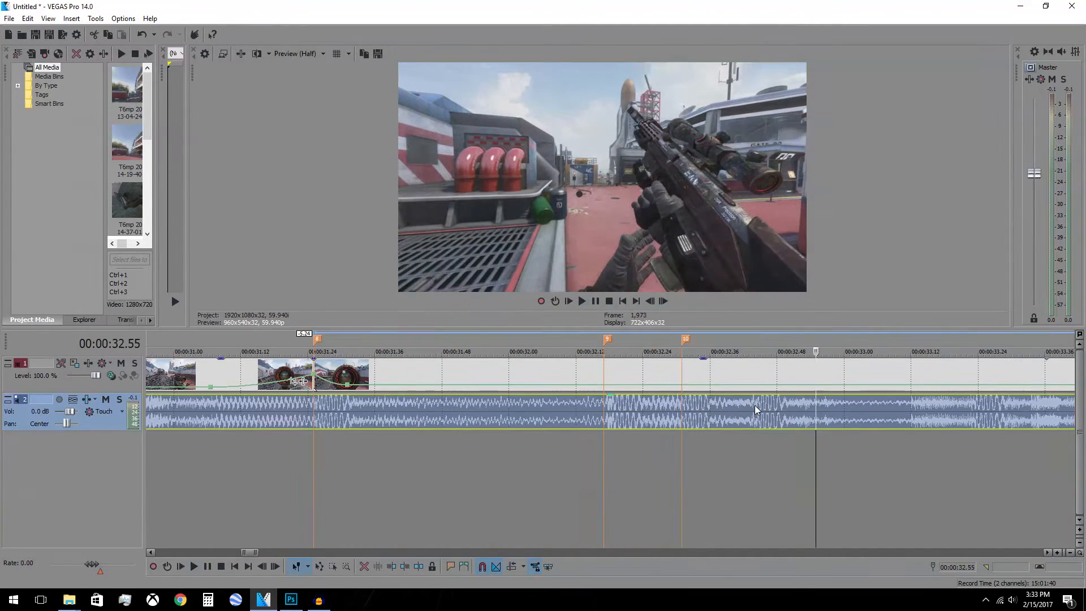
pyautogui.press('space')
pyautogui.click(755, 404)
pyautogui.press('m')
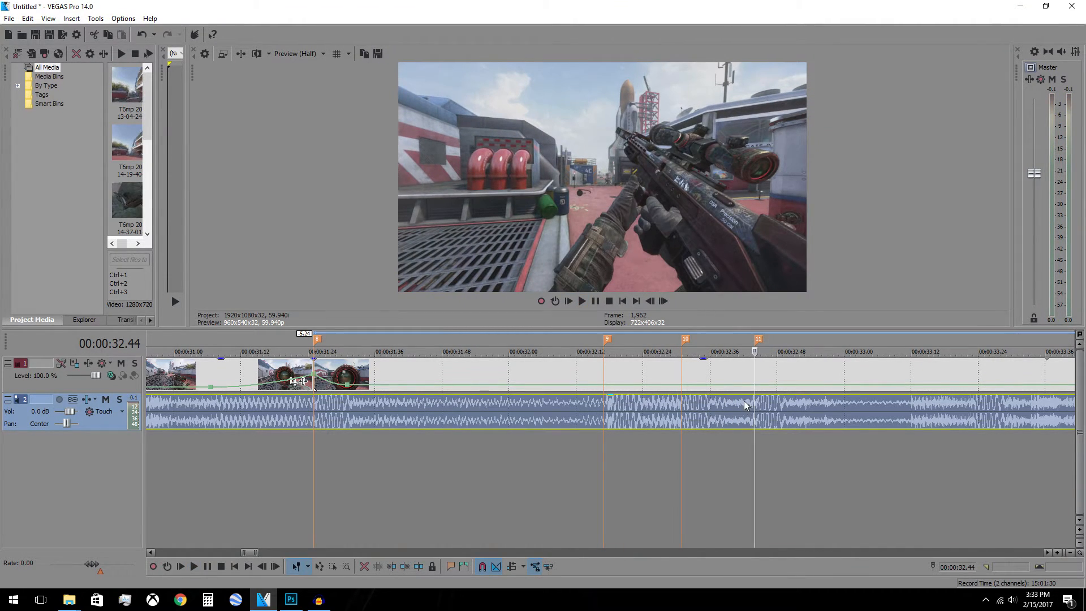
# Split the long clip at marker 9 and delete the part after the split
pyautogui.click(603, 372)
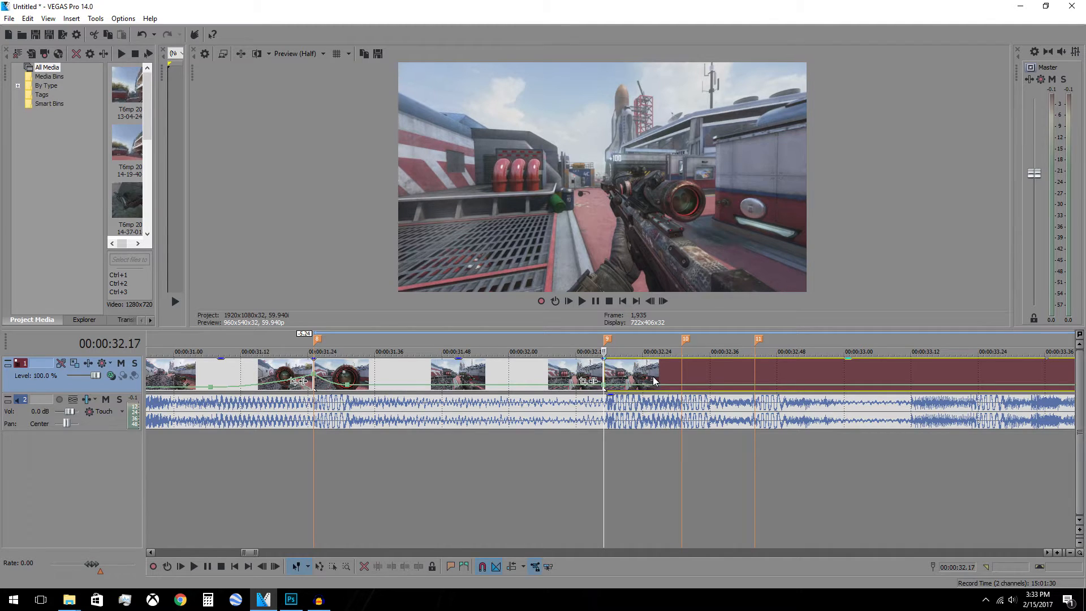
pyautogui.press('Delete')
pyautogui.scroll(-1, 654, 390)
pyautogui.scroll(-5, 653, 391)
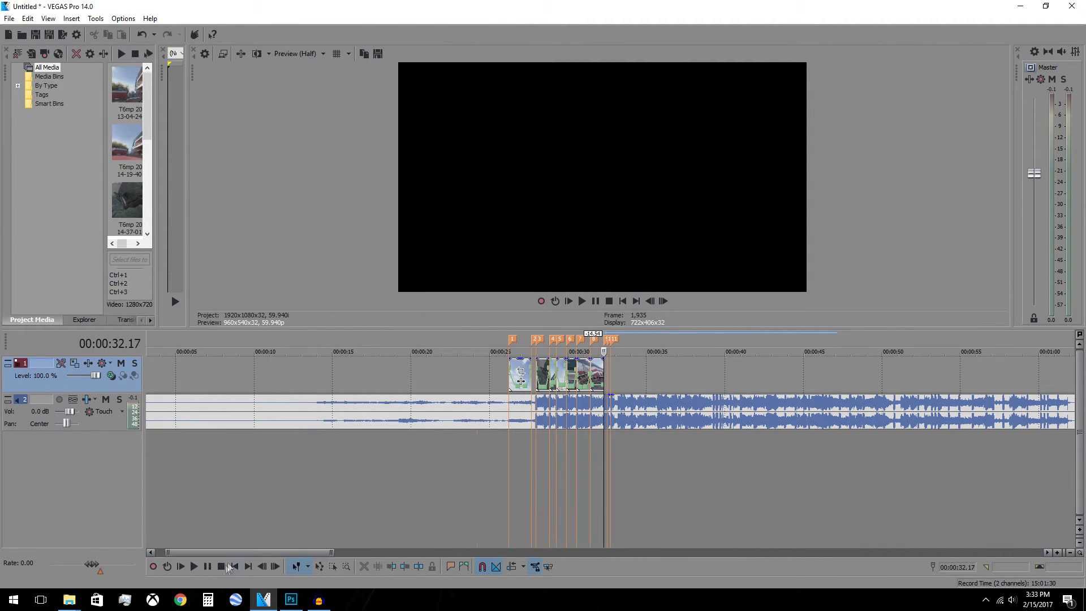
pyautogui.moveTo(69, 599)
pyautogui.click(79, 562)
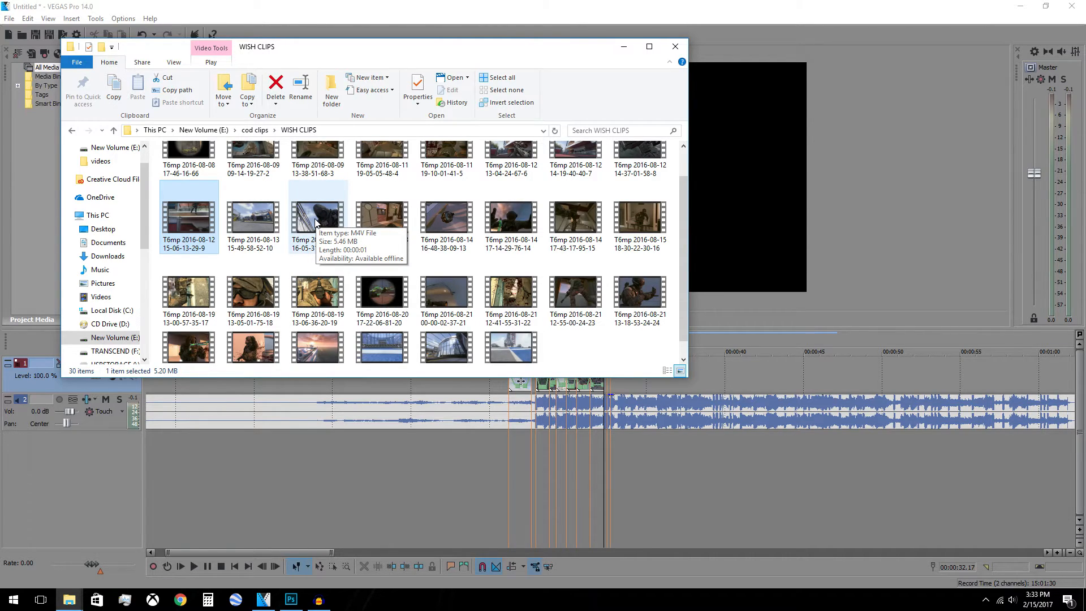
pyautogui.moveTo(315, 223); pyautogui.dragTo(776, 373)
pyautogui.scroll(1, 483, 263)
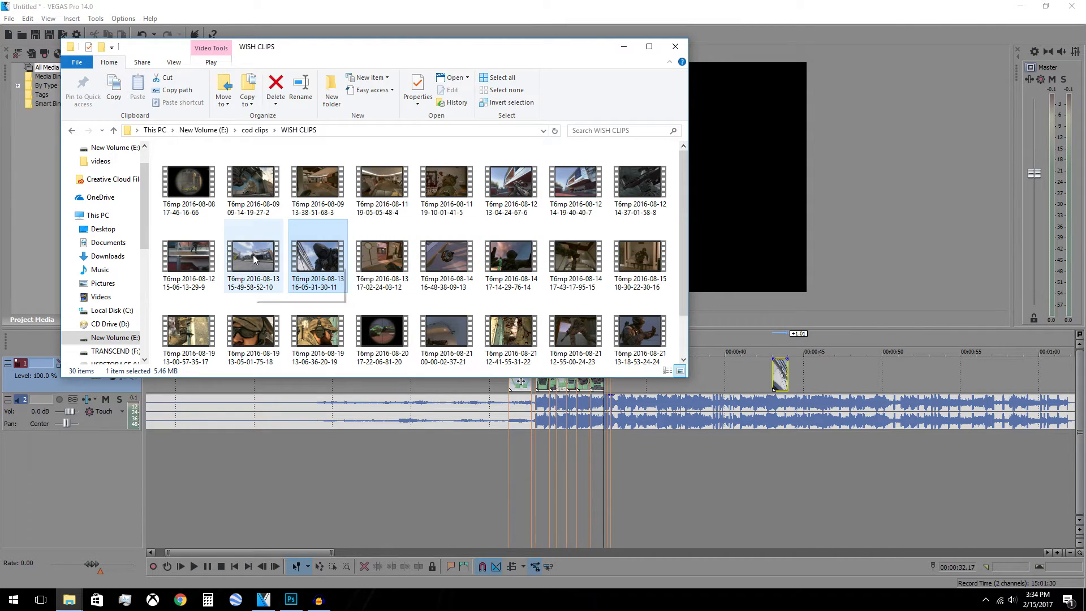
pyautogui.moveTo(253, 259); pyautogui.dragTo(718, 370)
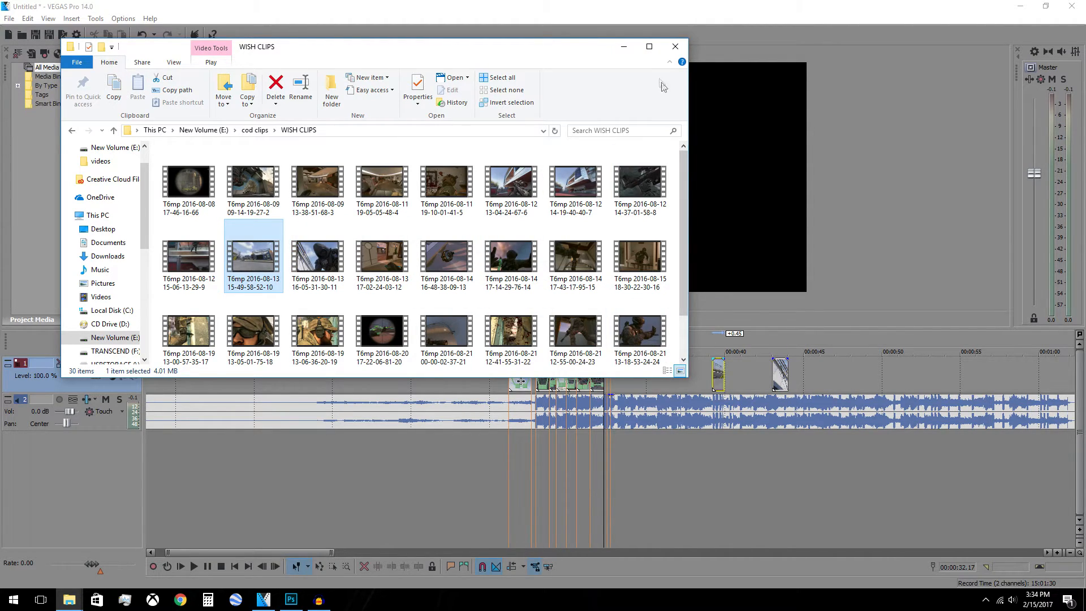
pyautogui.click(624, 50)
# Move the first new clip to marker 11 and bring the second one closer, to about 00:00:36
pyautogui.scroll(3, 667, 469)
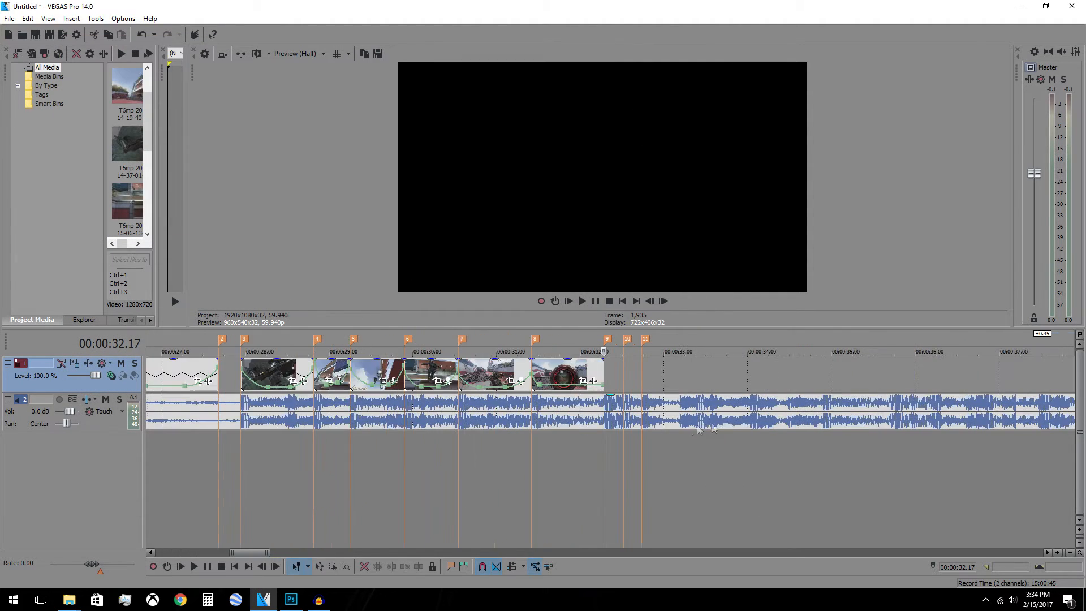
pyautogui.moveTo(911, 373); pyautogui.dragTo(639, 379)
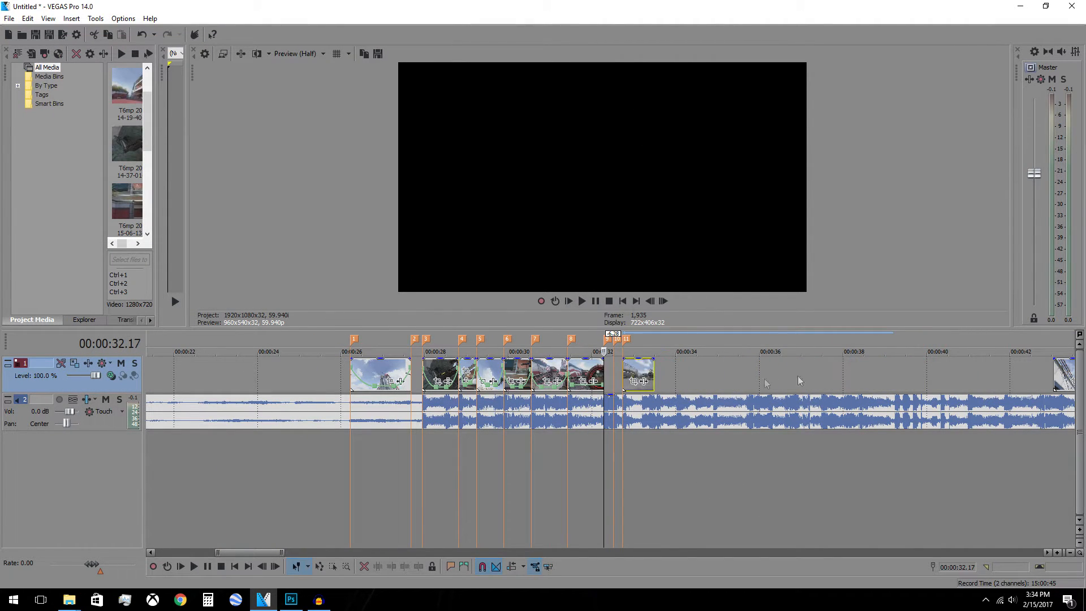
pyautogui.moveTo(1063, 378); pyautogui.dragTo(785, 391)
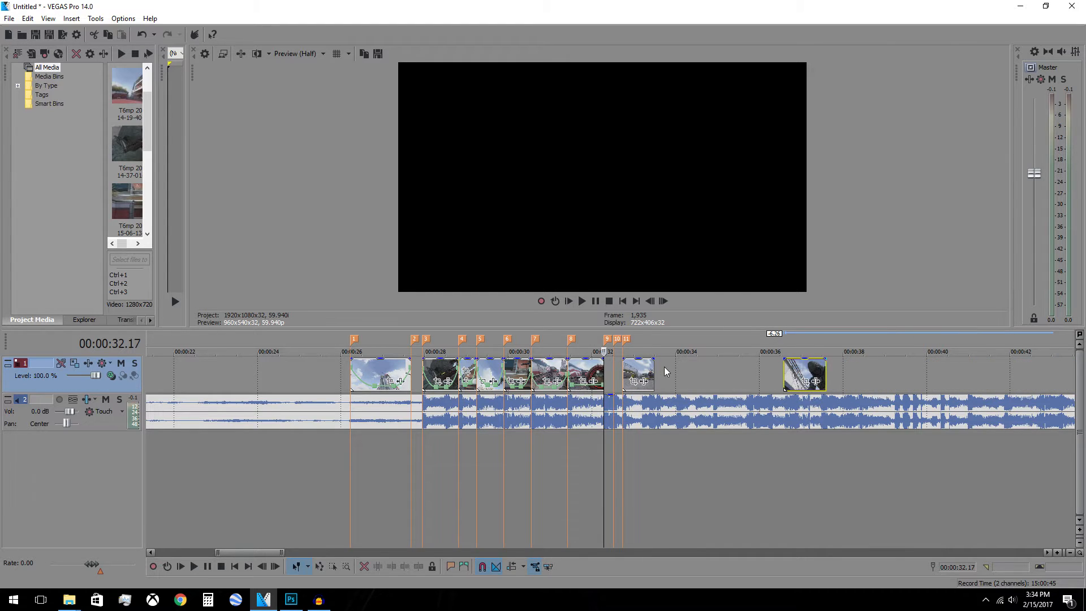
# Time-stretch the first new clip to its slowest playback and move it to start at marker 9
pyautogui.moveTo(655, 373); pyautogui.dragTo(774, 371)
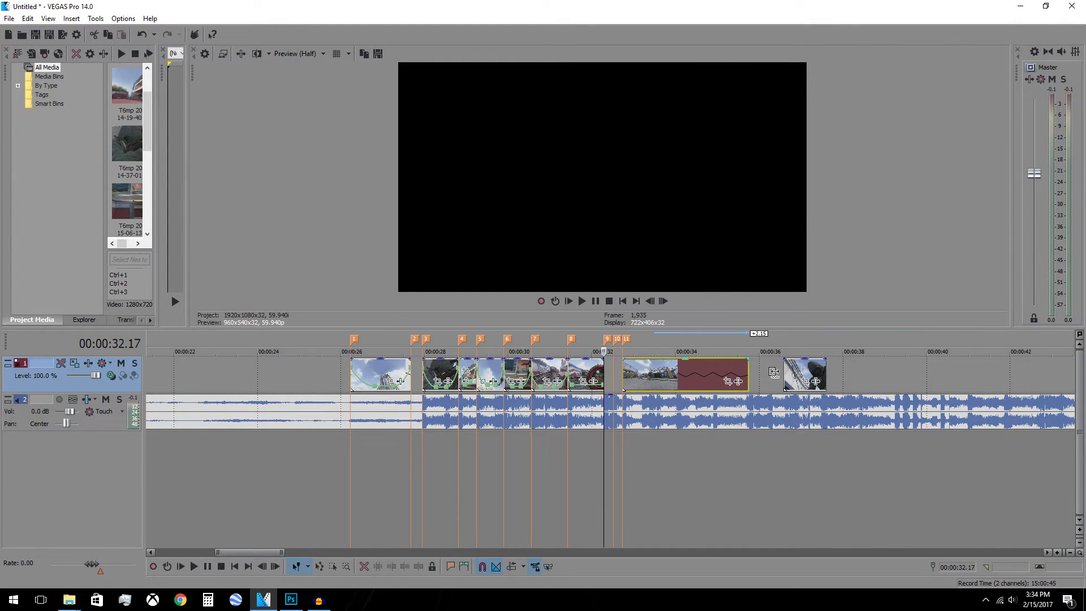
pyautogui.click(609, 373)
pyautogui.scroll(4, 741, 381)
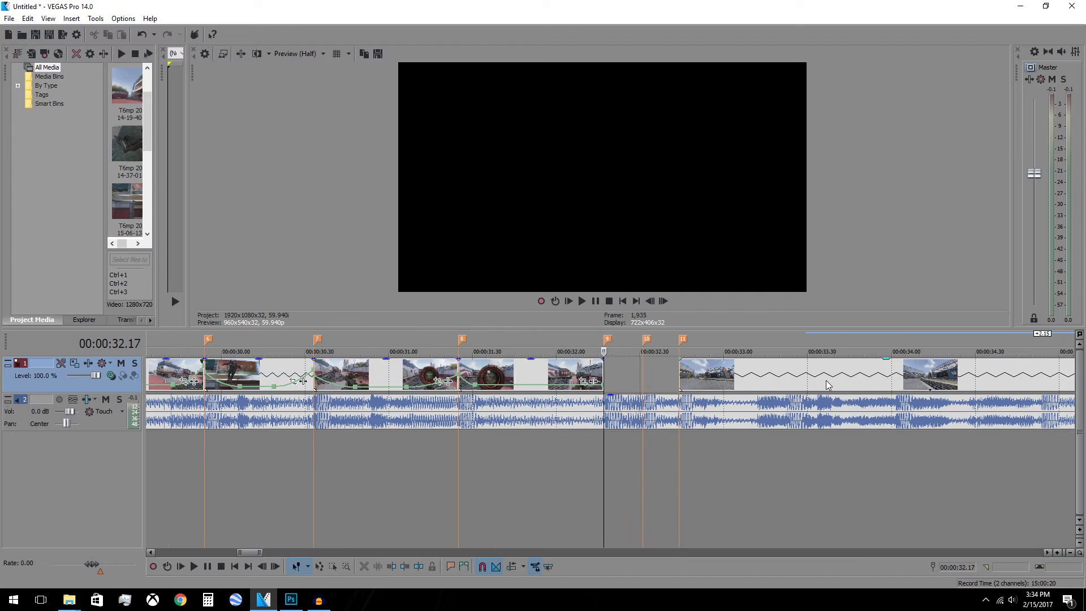
pyautogui.moveTo(826, 383); pyautogui.dragTo(748, 383)
# Split the stretched clip at 00:00:33.47, delete the part before the split and move the remainder to marker 9
pyautogui.press('space')
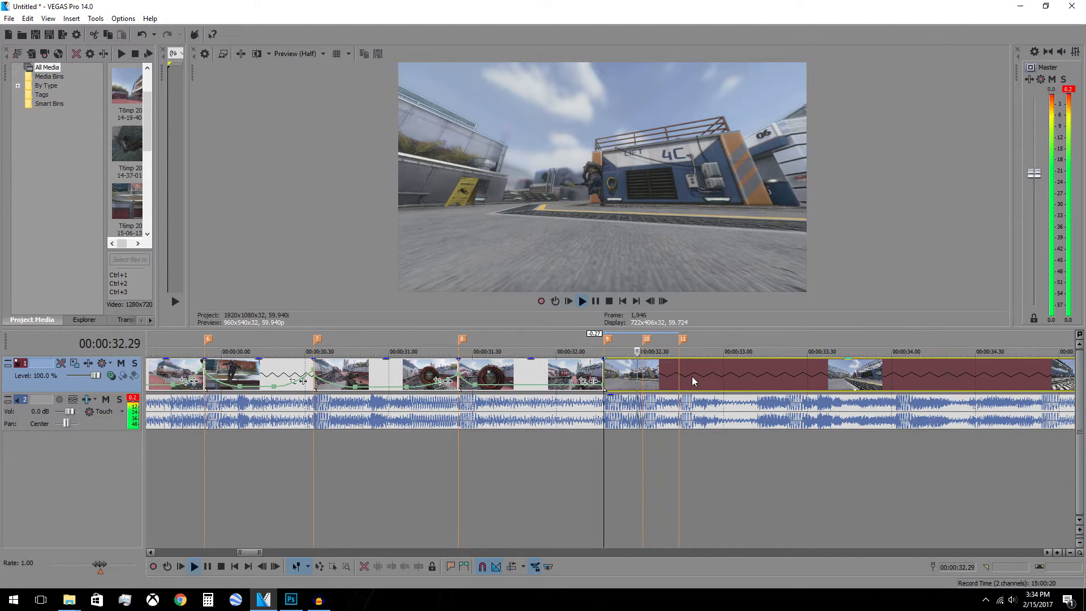
pyautogui.press('space')
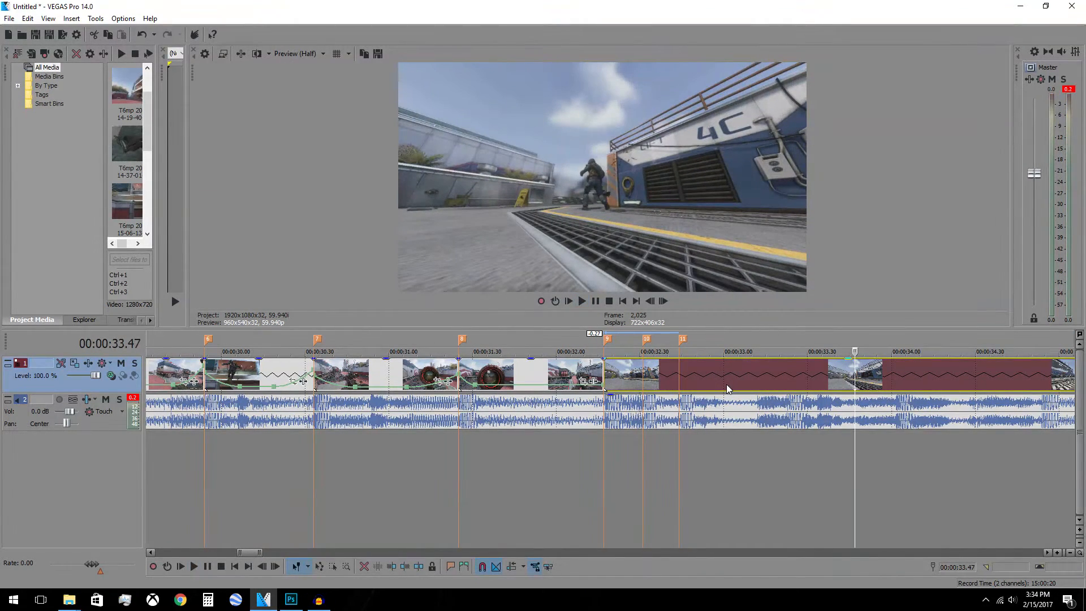
pyautogui.click(758, 375)
pyautogui.press('Delete')
pyautogui.moveTo(883, 380); pyautogui.dragTo(634, 397)
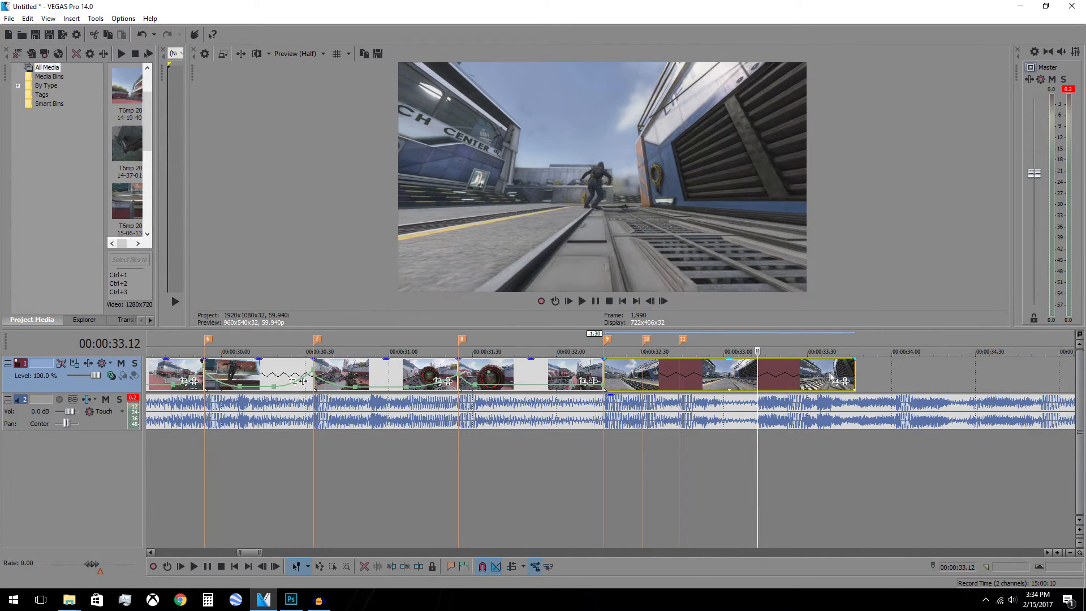
# Insert a velocity envelope on the clip at marker 9 and trim its end to marker 10
pyautogui.rightClick(622, 380)
pyautogui.moveTo(656, 469)
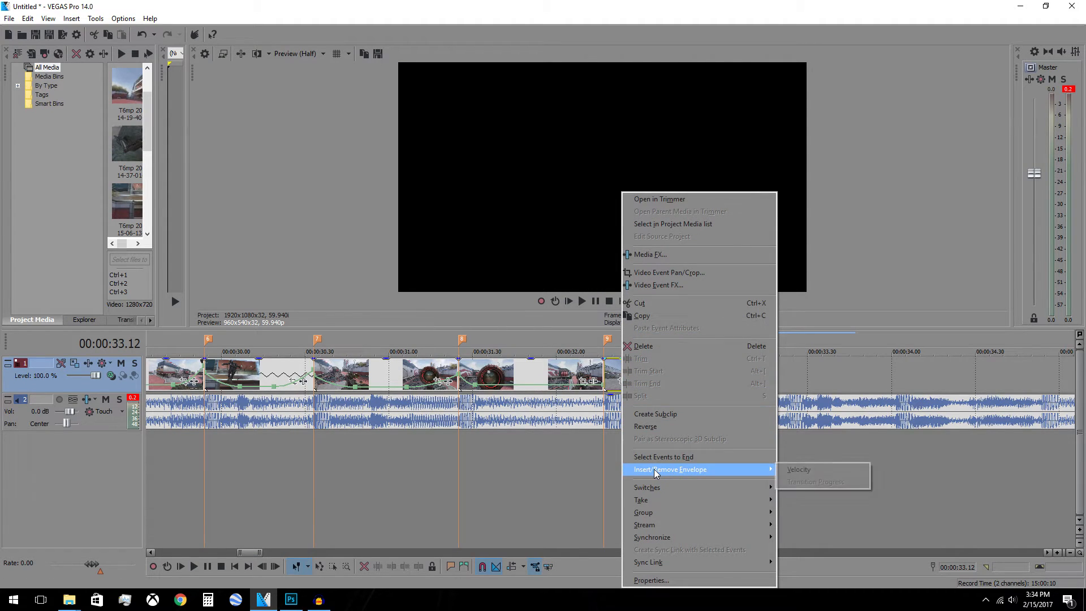
pyautogui.click(823, 470)
pyautogui.click(618, 371)
pyautogui.scroll(5, 618, 373)
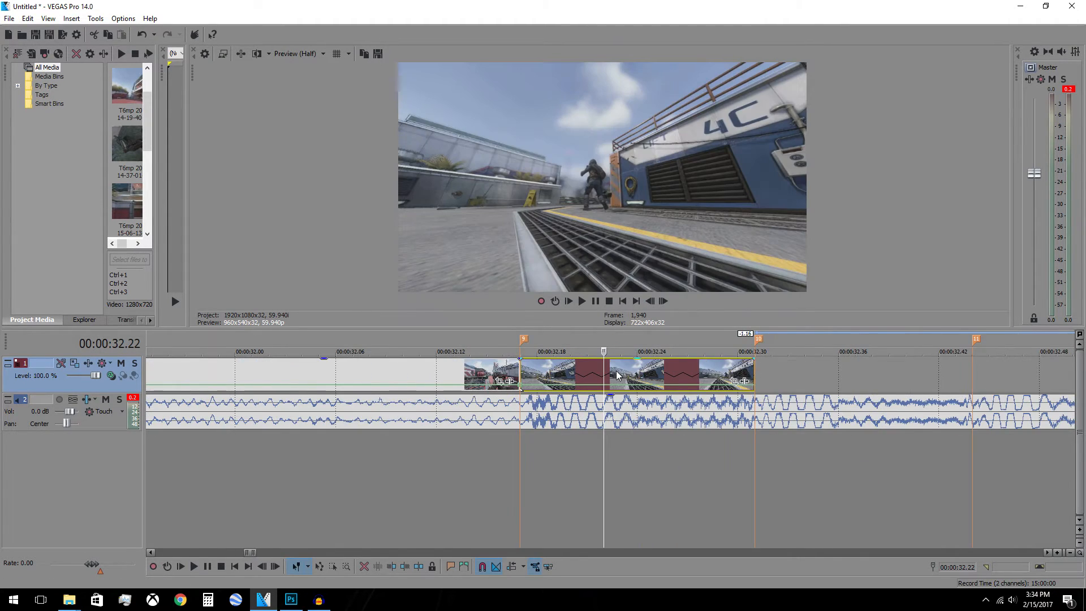
# Add two low velocity points inside the clip between markers 9 and 10 and raise its end velocity to about 640 %
pyautogui.doubleClick(565, 385)
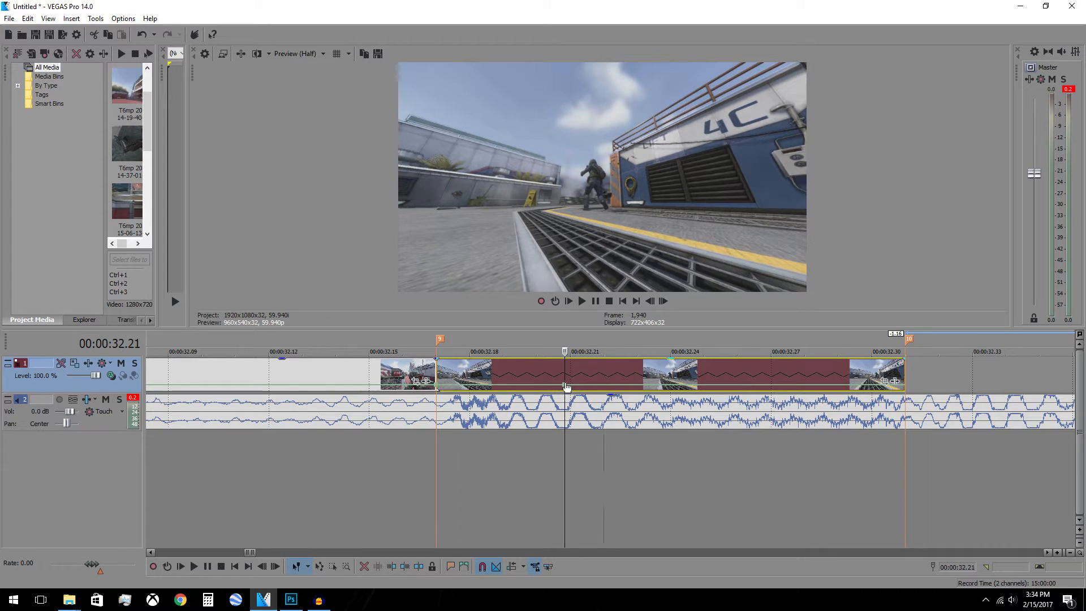
pyautogui.doubleClick(739, 385)
pyautogui.moveTo(803, 389); pyautogui.dragTo(910, 372)
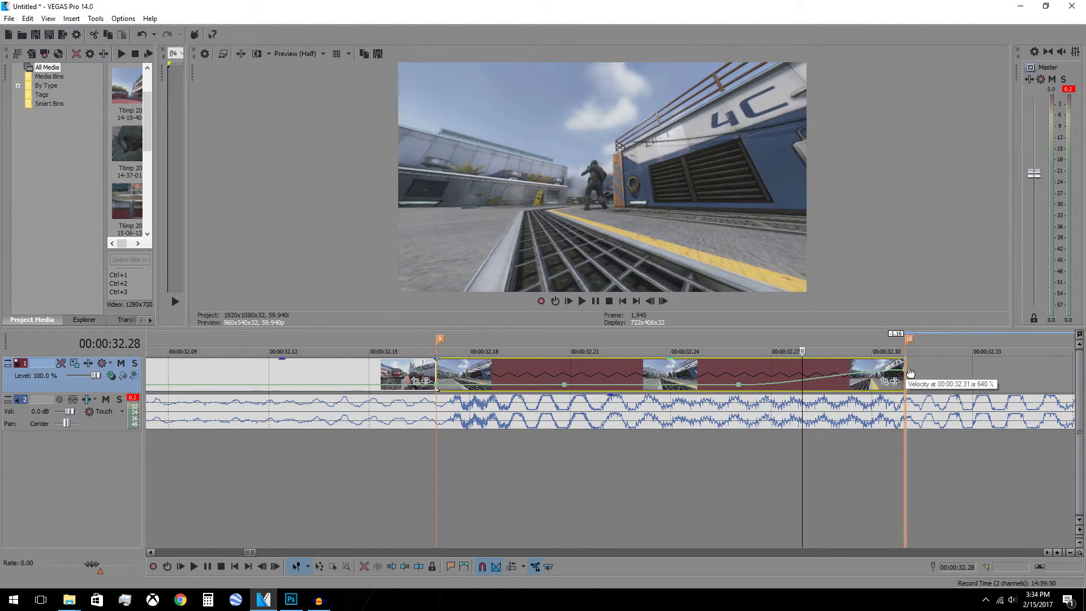
# Set the ending velocity segment between markers 9 and 10 to Slow Fade, raise the start velocity to about 602 % and give its segment Fast Fade
pyautogui.rightClick(850, 373)
pyautogui.click(871, 421)
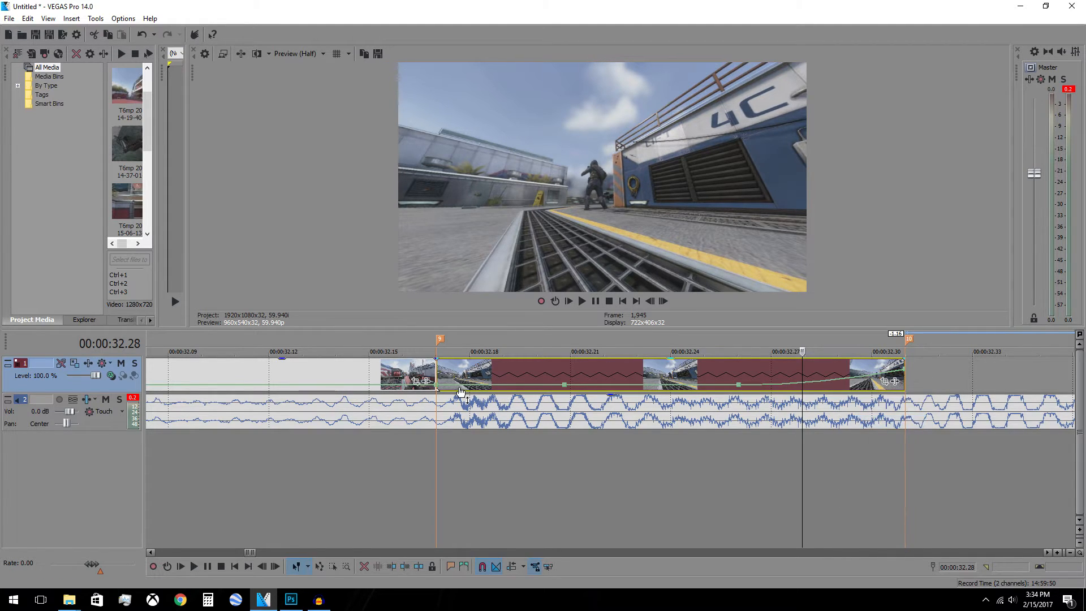
pyautogui.moveTo(437, 385); pyautogui.dragTo(439, 374)
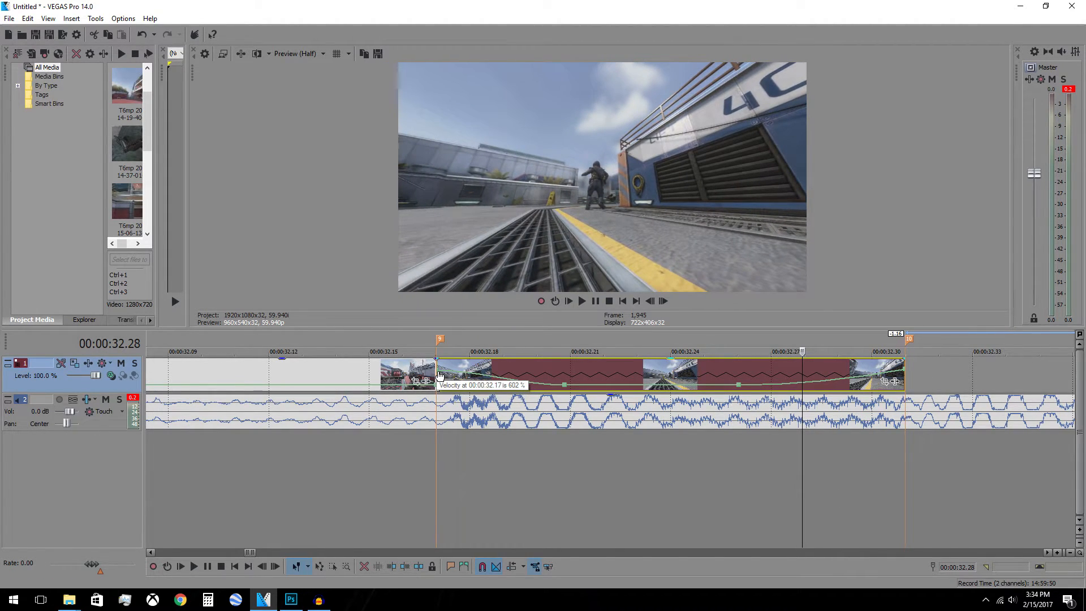
pyautogui.rightClick(466, 371)
pyautogui.click(514, 407)
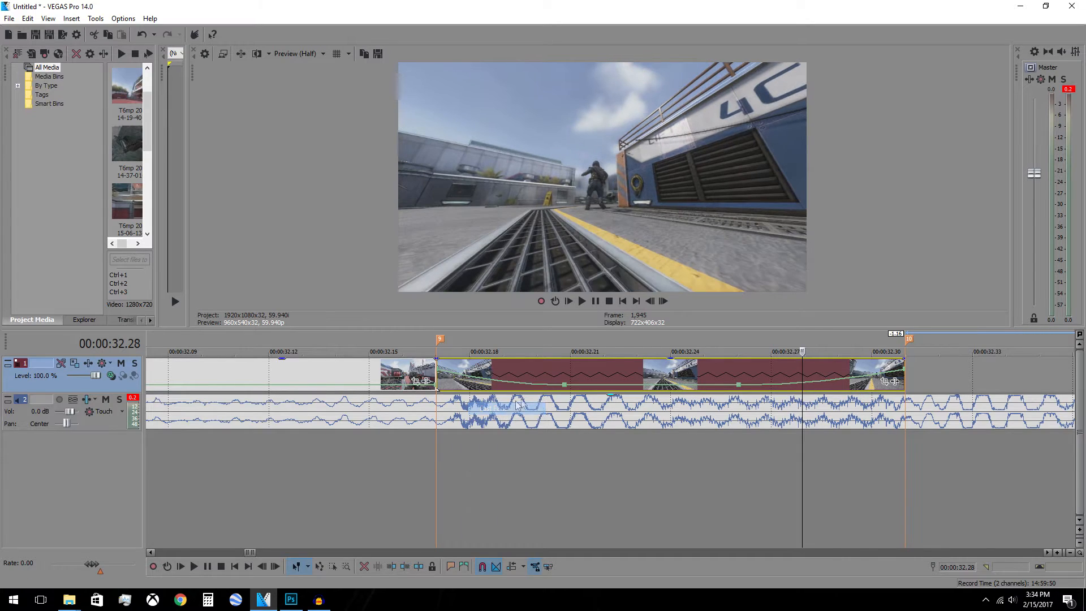
# Play back the clip between markers 9 and 10 to check its velocity ramp against the music
pyautogui.scroll(-5, 597, 398)
pyautogui.click(555, 380)
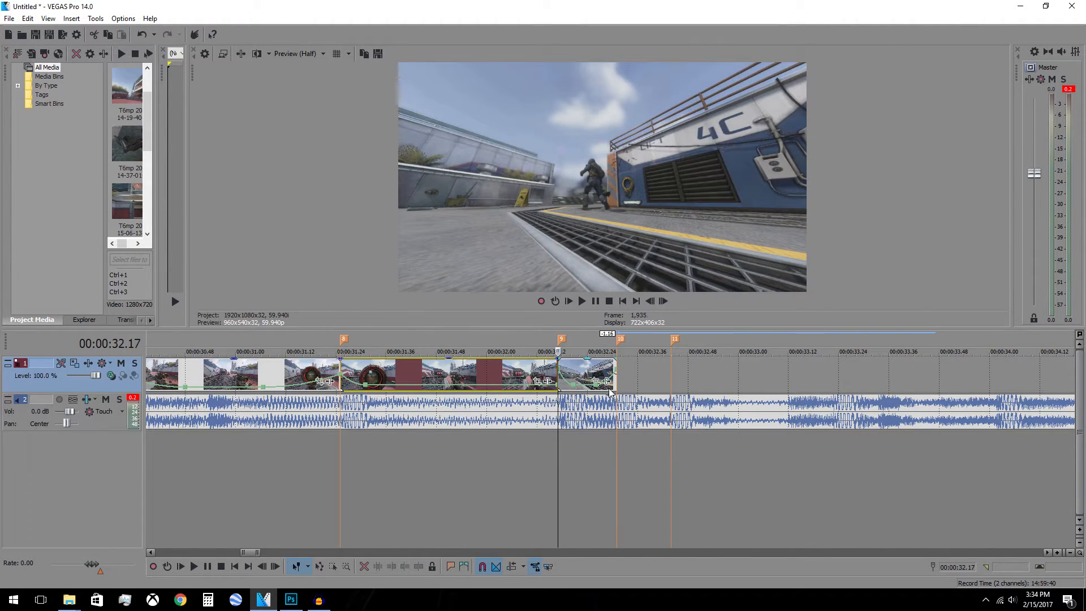
pyautogui.press('space')
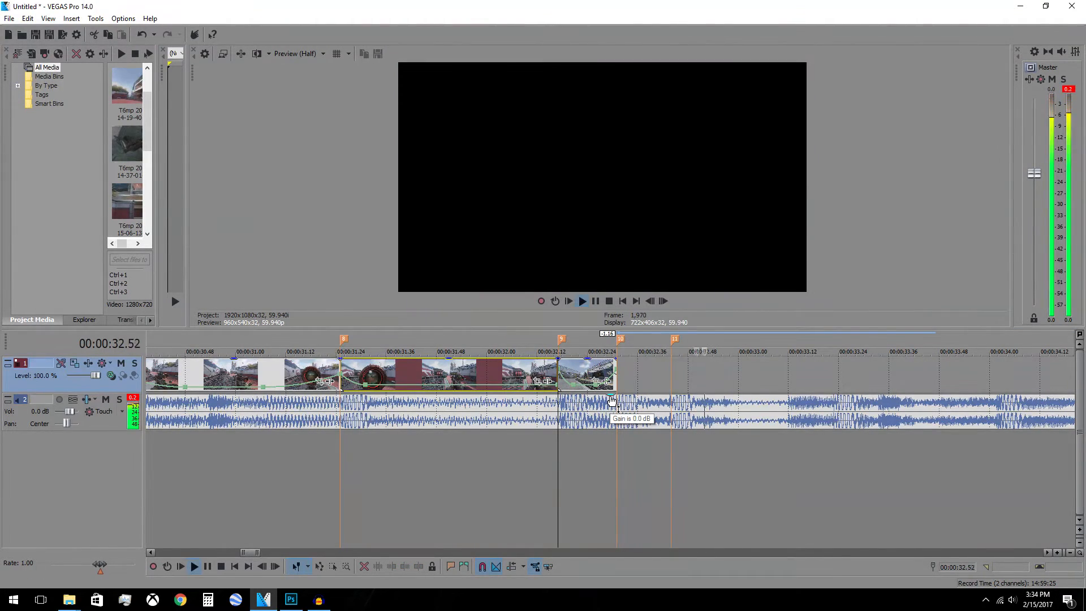
pyautogui.press('space')
# Move the next gameplay clip to start at marker 10 and time-stretch it to its slowest playback
pyautogui.scroll(-2, 726, 395)
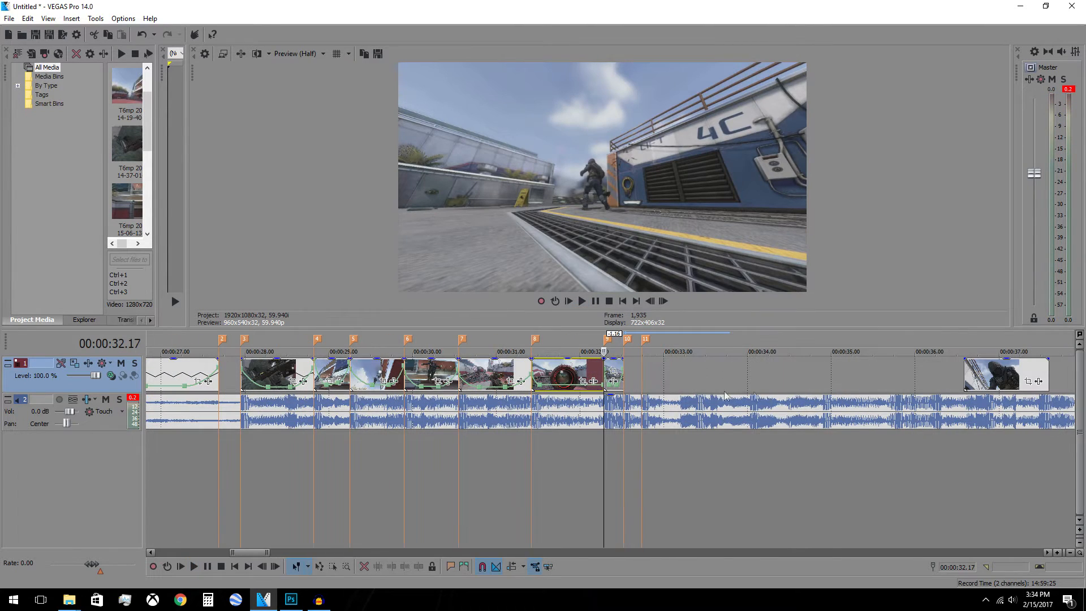
pyautogui.click(627, 379)
pyautogui.moveTo(990, 378); pyautogui.dragTo(650, 374)
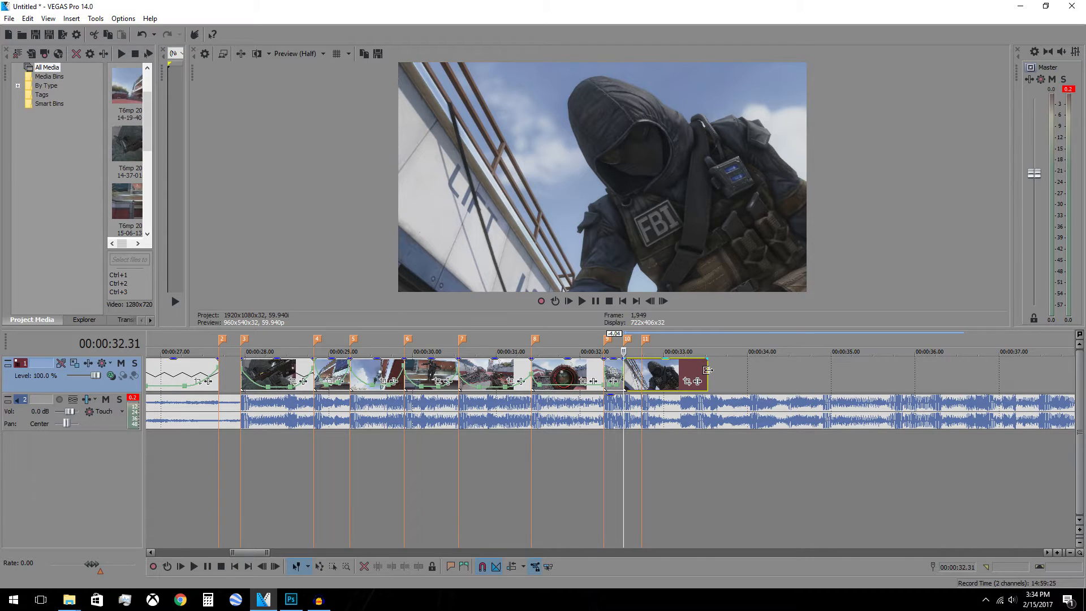
pyautogui.moveTo(707, 375); pyautogui.dragTo(1004, 386)
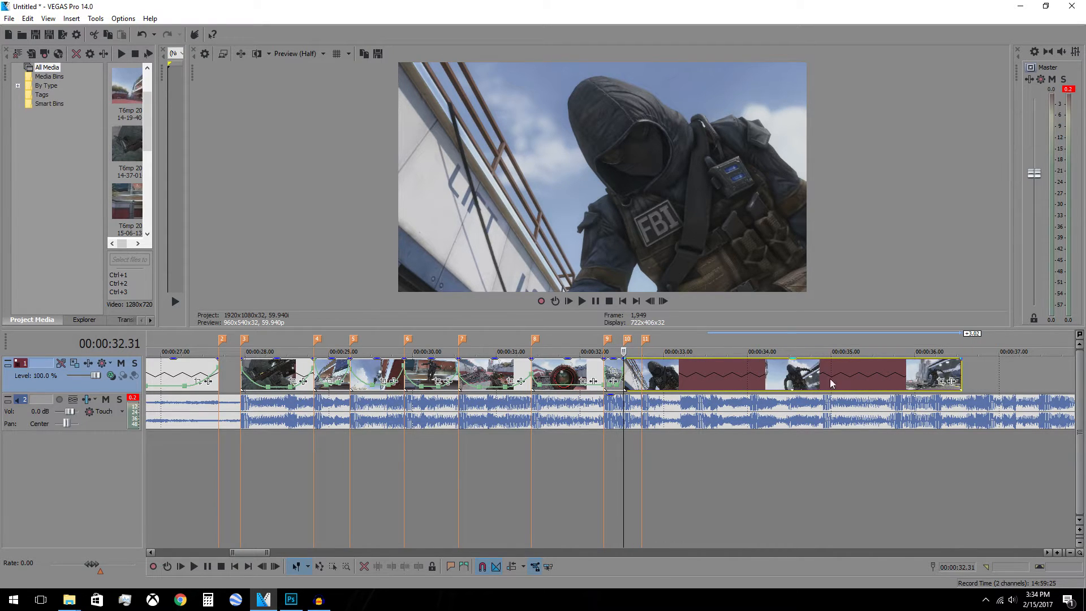
# Split the stretched clip at 00:00:34.05, delete the part before the split and fit the remainder between markers 10 and 11
pyautogui.scroll(5, 686, 381)
pyautogui.press('space')
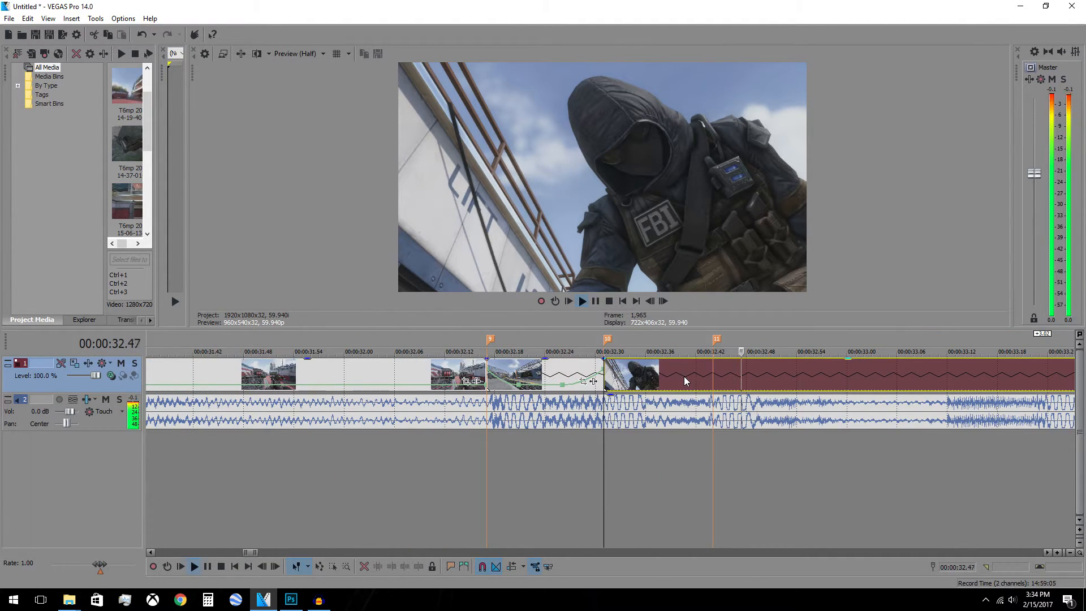
pyautogui.scroll(-4, 797, 390)
pyautogui.press('Return')
pyautogui.press('Return')
pyautogui.press('Return')
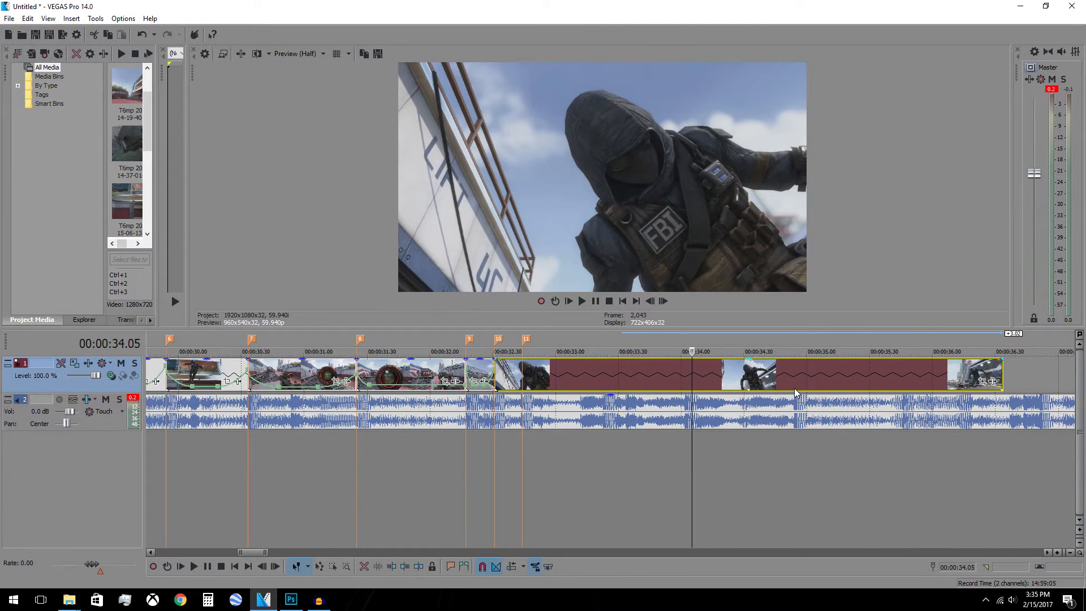
pyautogui.press('s')
pyautogui.click(643, 376)
pyautogui.press('Delete')
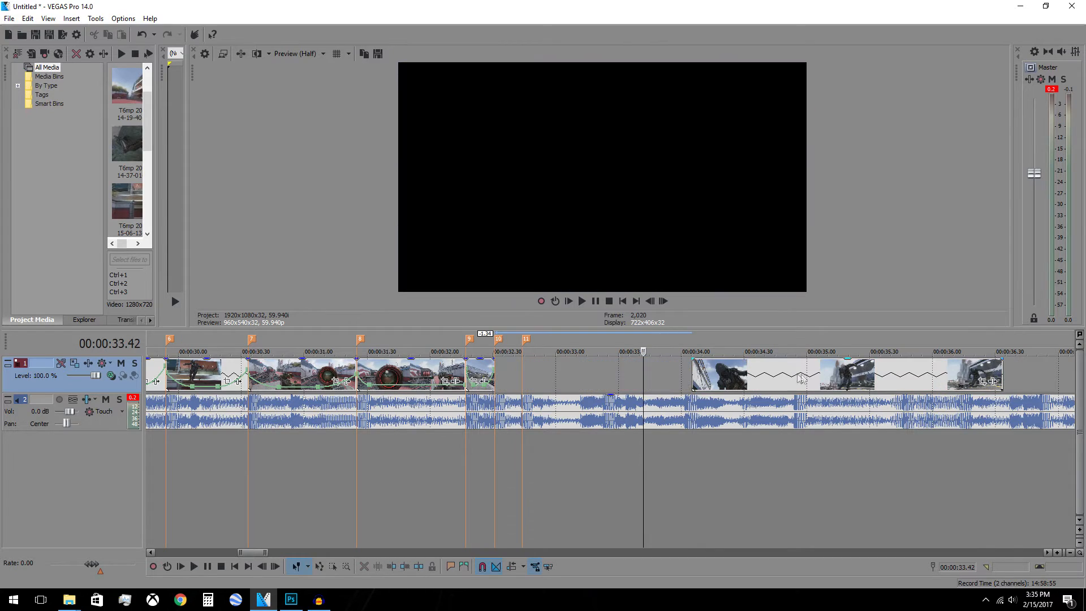
pyautogui.moveTo(804, 370); pyautogui.dragTo(522, 379)
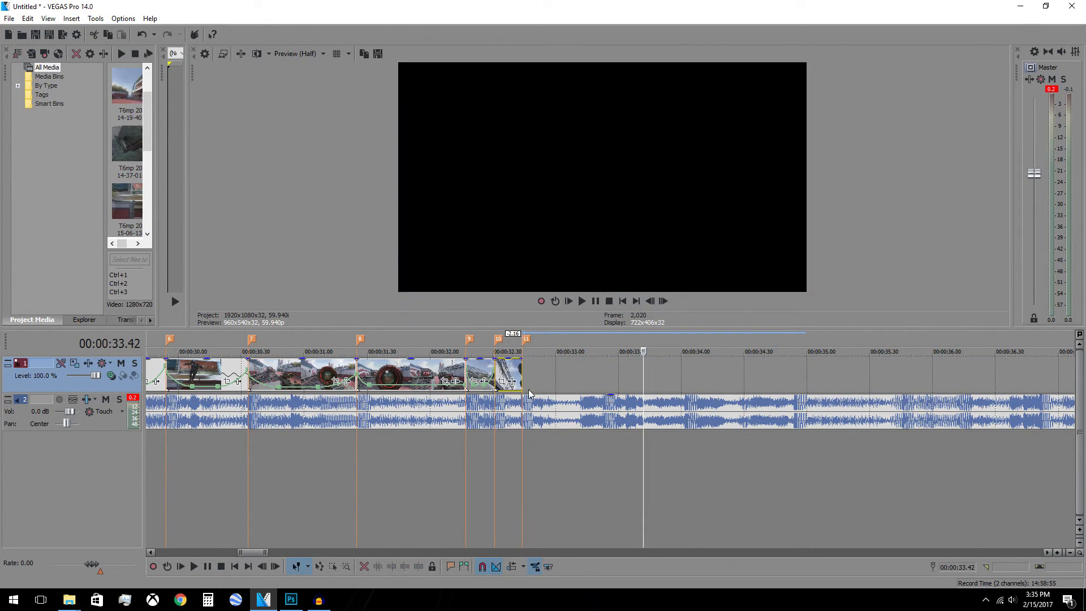
# Insert a velocity envelope on the clip between markers 10 and 11 and add two low velocity points inside it
pyautogui.scroll(2, 529, 394)
pyautogui.click(430, 378)
pyautogui.scroll(5, 500, 368)
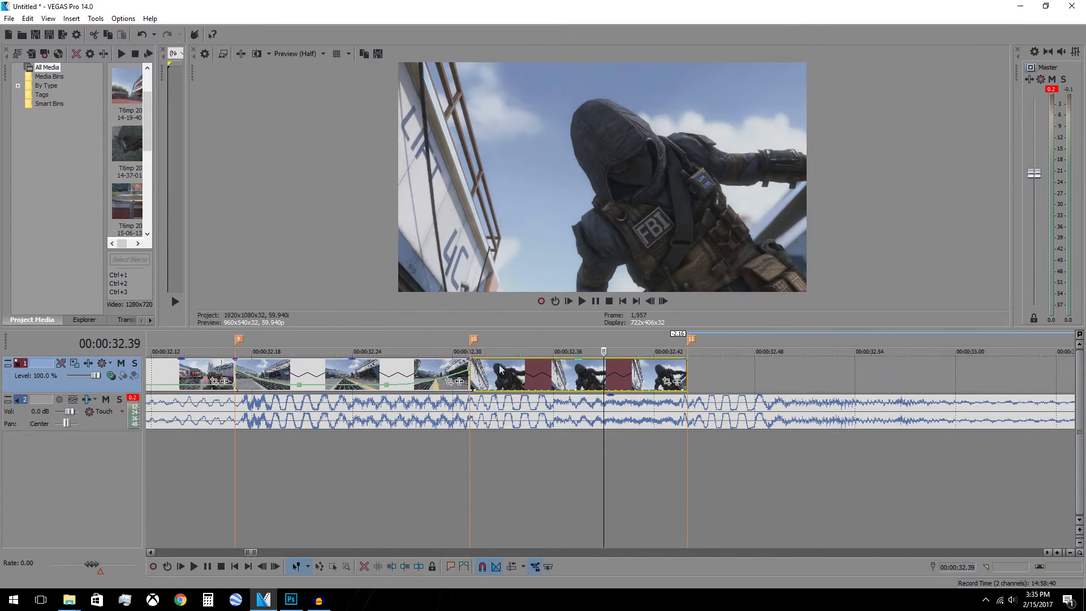
pyautogui.rightClick(573, 362)
pyautogui.moveTo(697, 468)
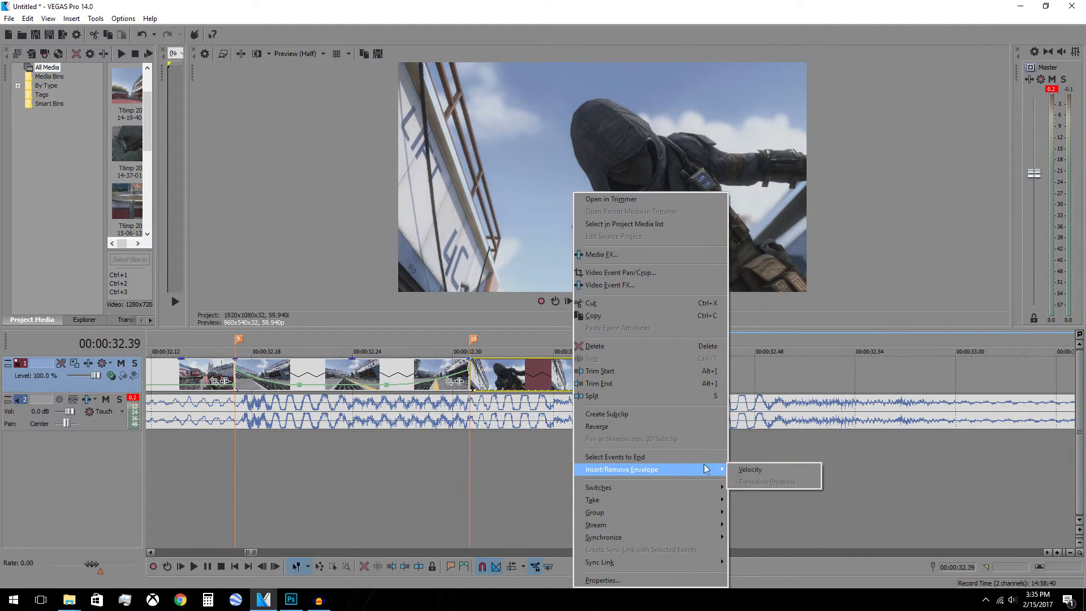
pyautogui.click(750, 470)
pyautogui.doubleClick(542, 387)
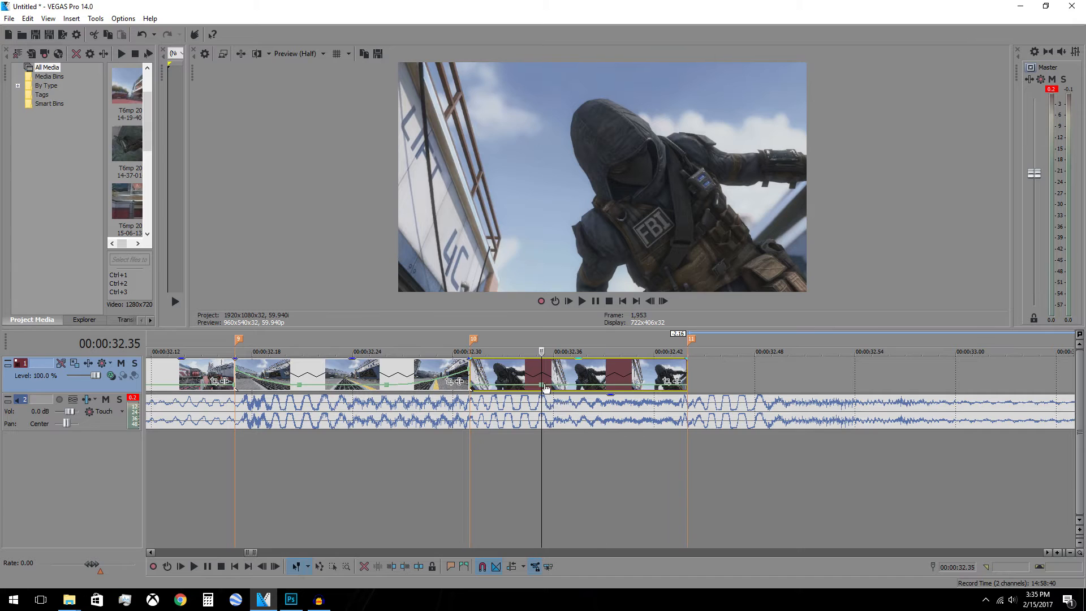
pyautogui.doubleClick(622, 386)
pyautogui.doubleClick(643, 387)
# Raise the end velocity before marker 11 with a Slow Fade and the start velocity at marker 10 with a Fast Fade
pyautogui.moveTo(686, 388); pyautogui.dragTo(688, 374)
pyautogui.rightClick(664, 371)
pyautogui.click(661, 373)
pyautogui.rightClick(660, 374)
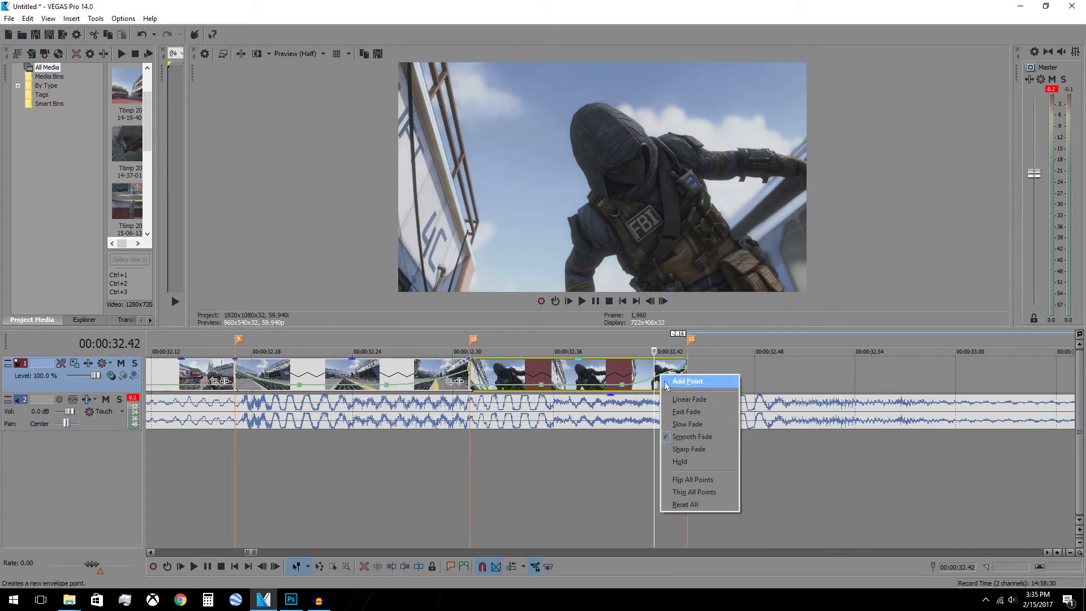
pyautogui.click(682, 425)
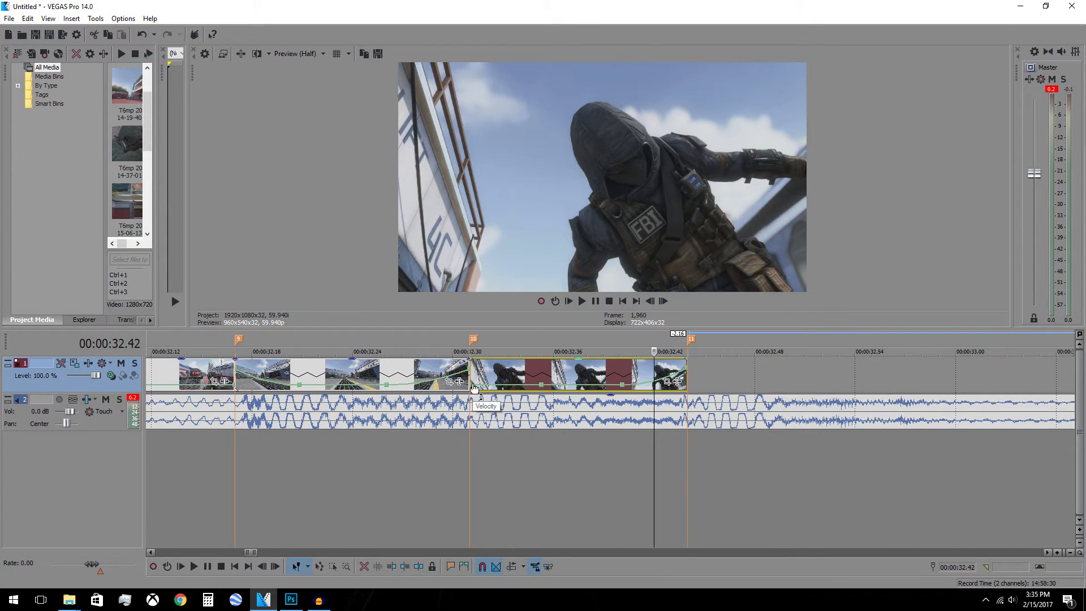
pyautogui.moveTo(474, 388); pyautogui.dragTo(473, 379)
pyautogui.rightClick(485, 371)
pyautogui.click(498, 409)
# Play back the sequence repeatedly from marker 9 to check the last two clips against the beat
pyautogui.scroll(-4, 497, 408)
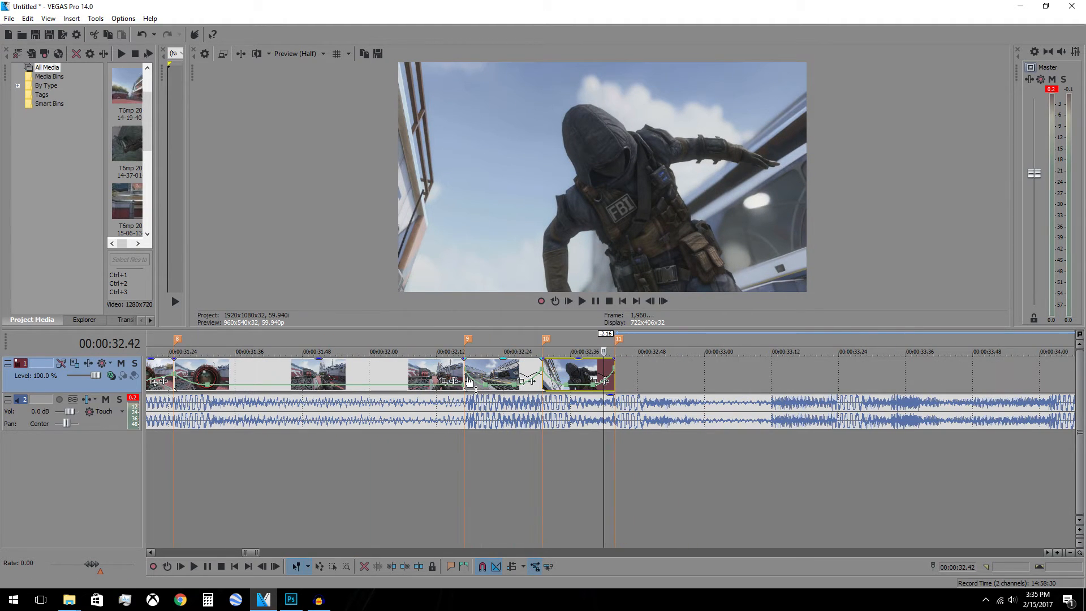
pyautogui.click(465, 385)
pyautogui.press('space')
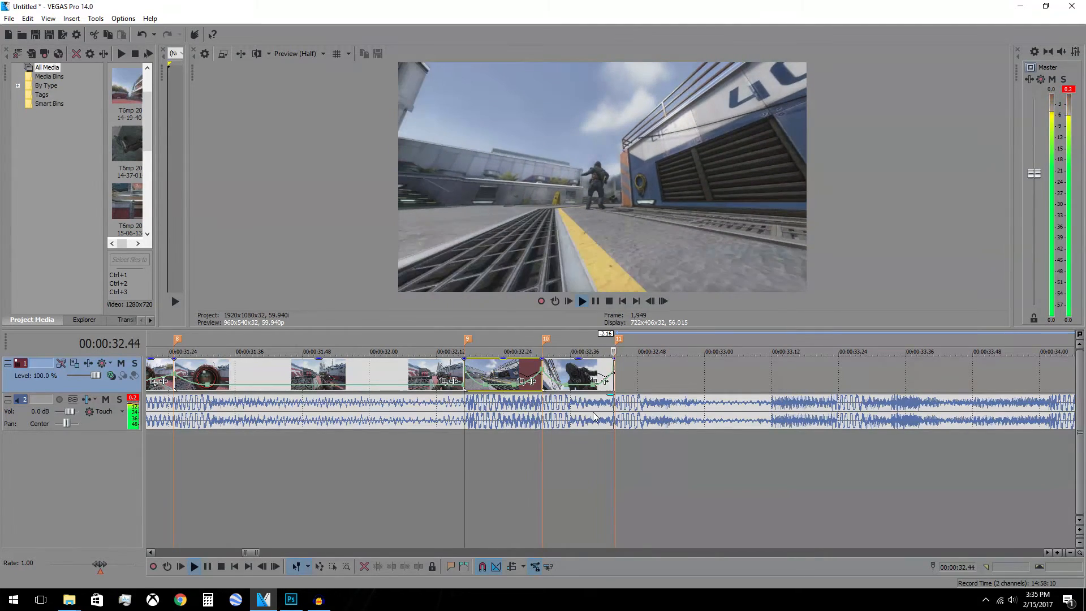
pyautogui.press('space')
pyautogui.press('space')
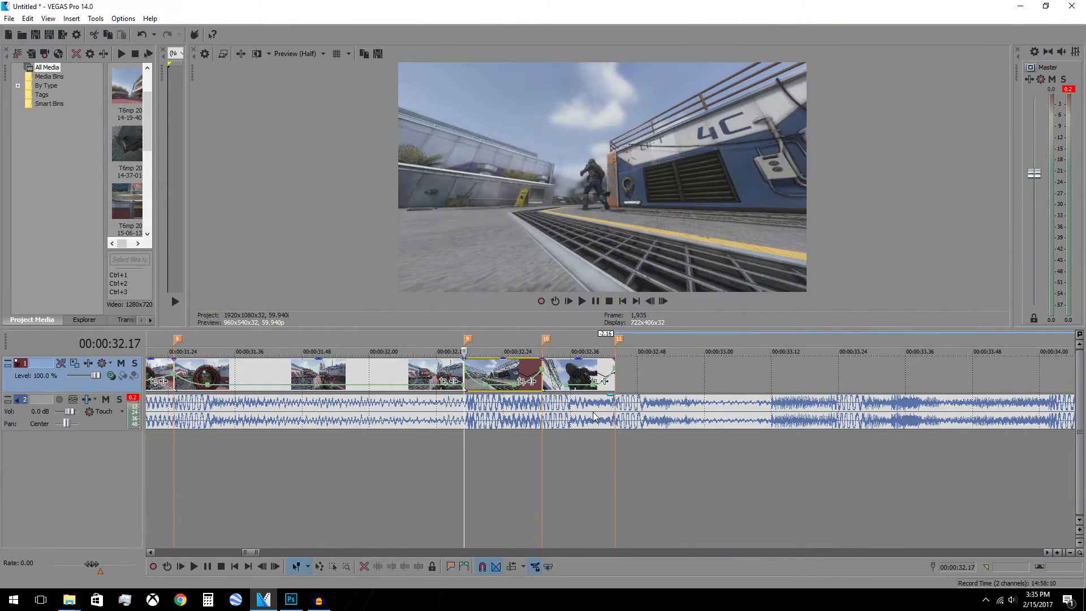
pyautogui.press('space')
pyautogui.press('space')
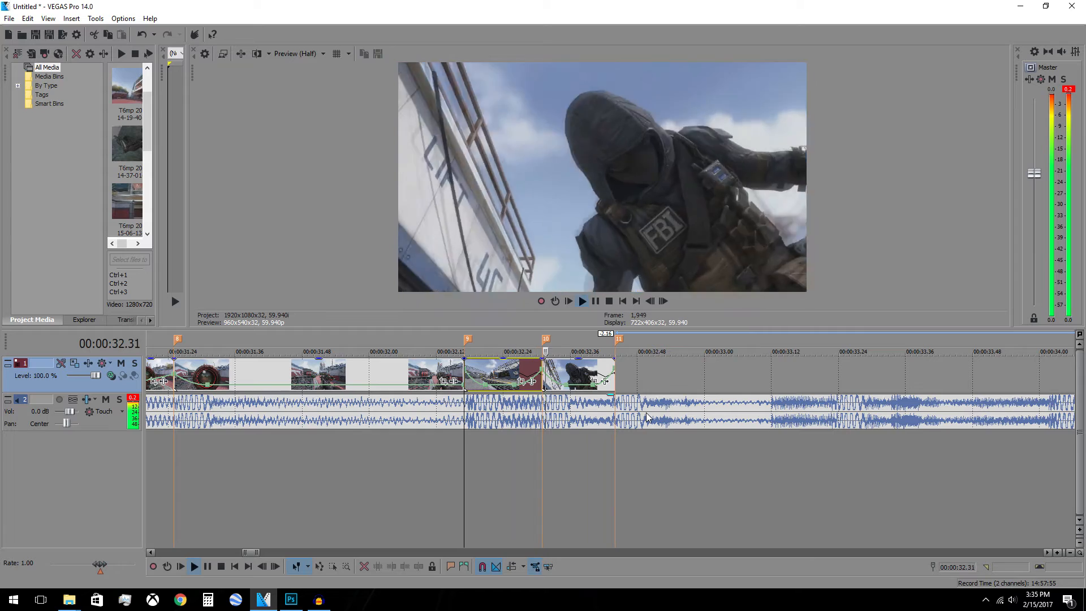
pyautogui.press('space')
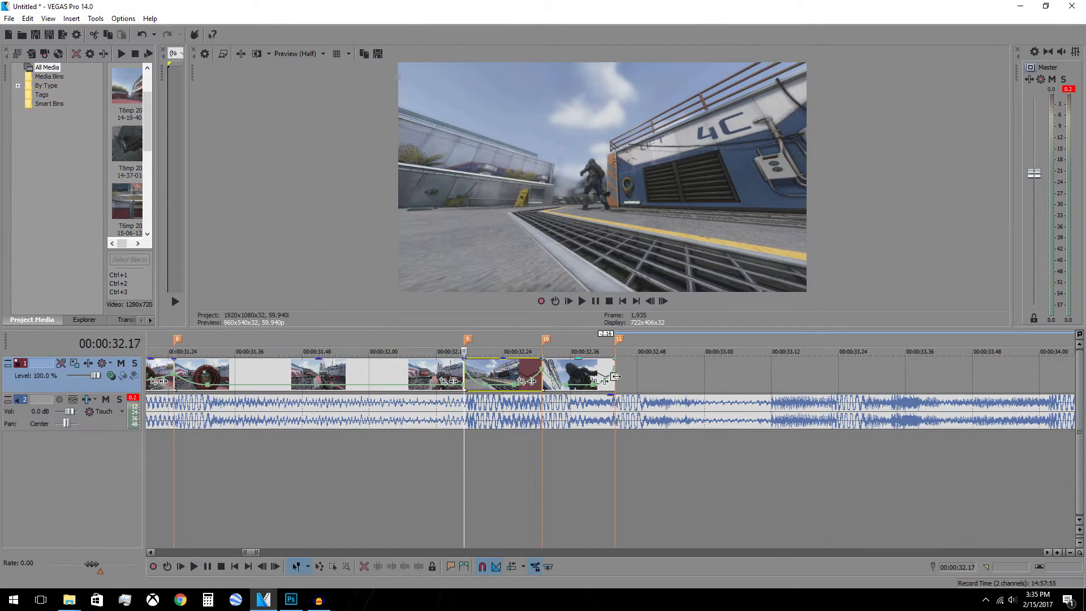
# Set the loop region around the edited clips, from 00:00:26.14 at marker 1 to 00:00:32.44 at marker 11
pyautogui.click(613, 376)
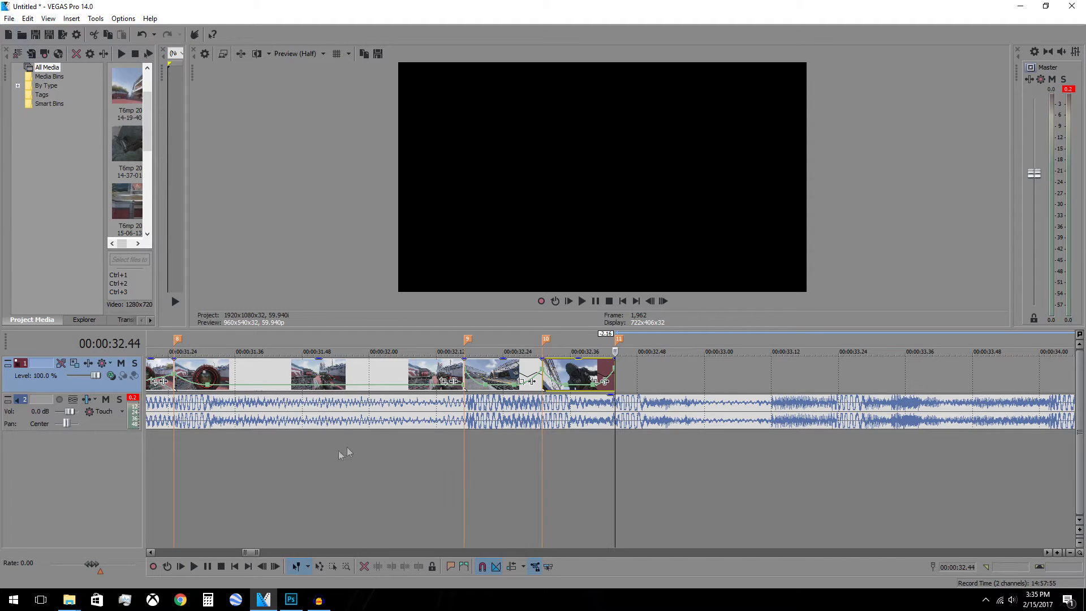
pyautogui.scroll(-4, 293, 396)
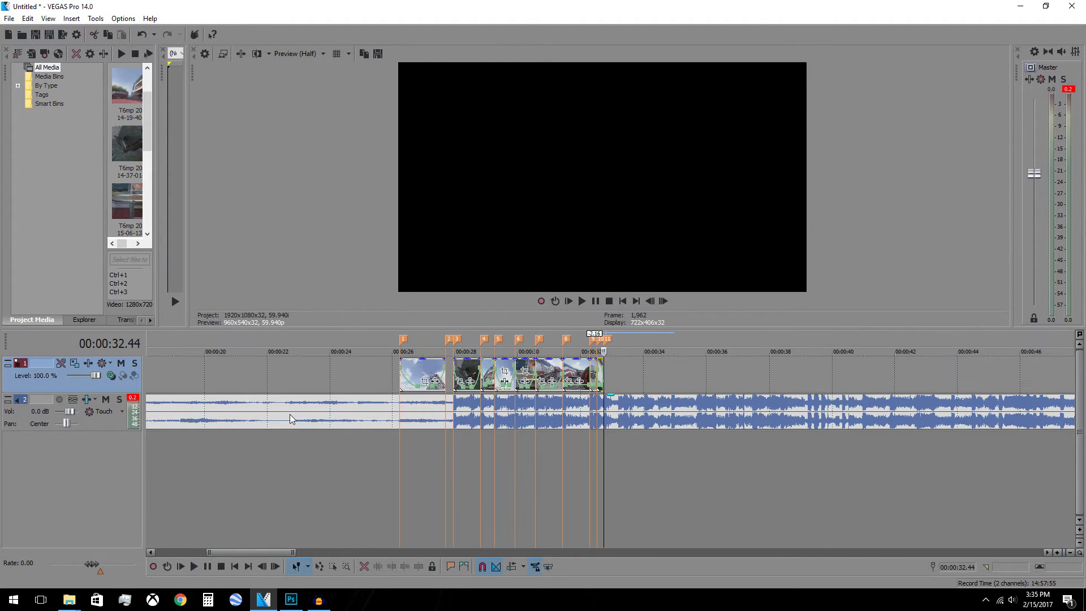
pyautogui.doubleClick(298, 419)
pyautogui.scroll(-5, 298, 418)
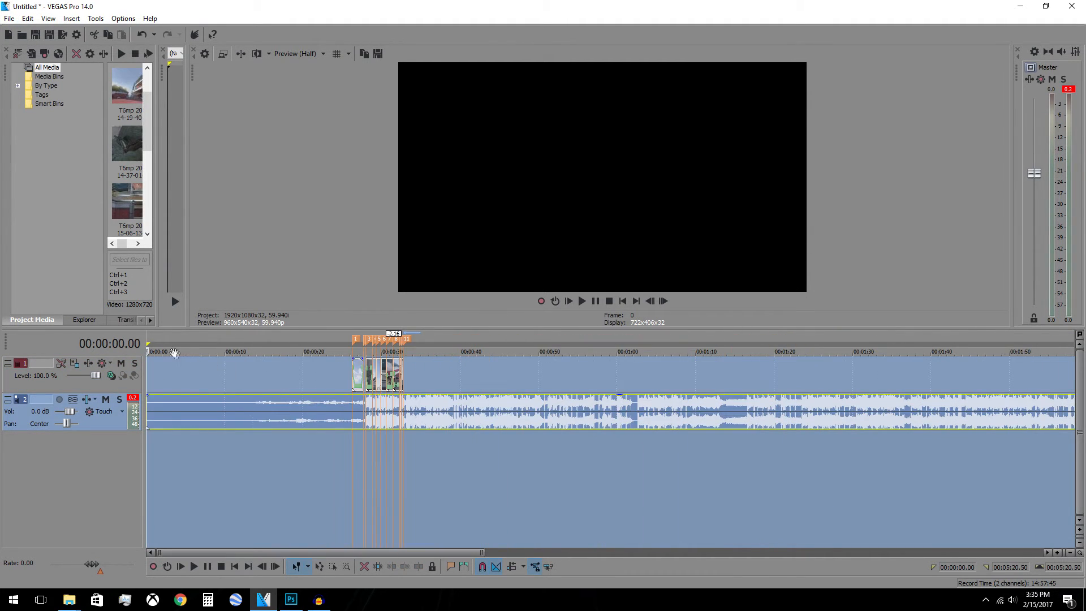
pyautogui.moveTo(142, 343); pyautogui.dragTo(353, 352)
pyautogui.scroll(-3, 483, 392)
pyautogui.scroll(-1, 483, 393)
pyautogui.moveTo(1061, 344); pyautogui.dragTo(238, 349)
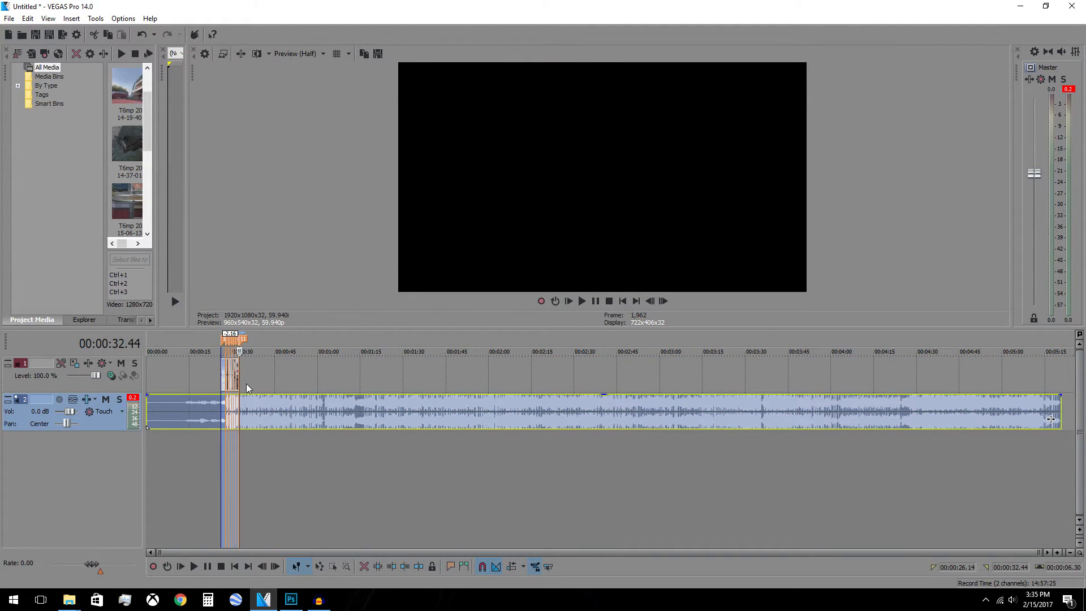
pyautogui.scroll(5, 283, 381)
pyautogui.scroll(2, 283, 381)
pyautogui.scroll(-2, 283, 368)
pyautogui.click(317, 371)
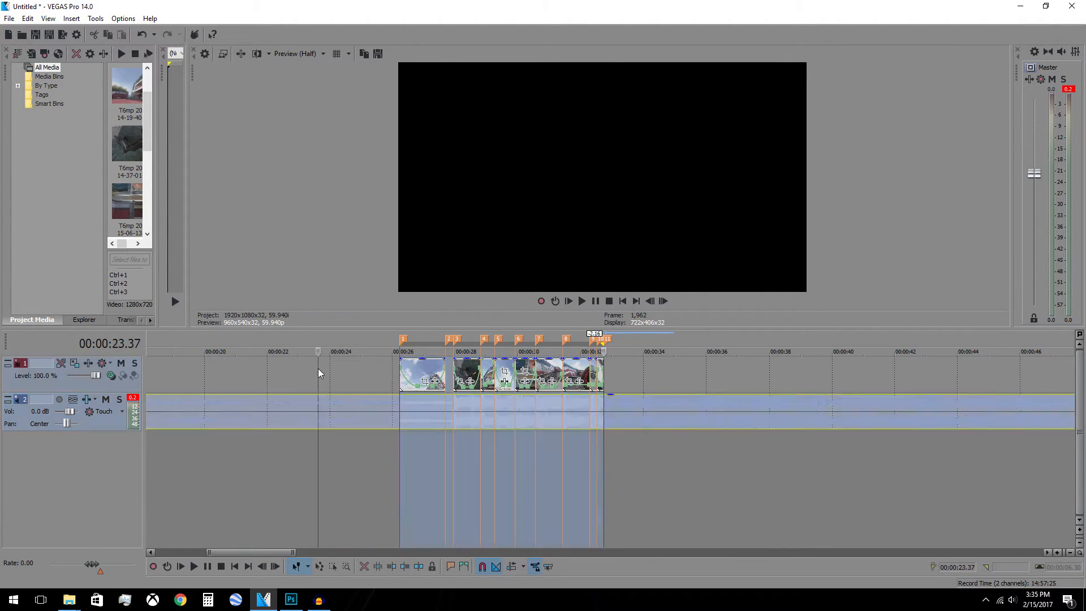
# Open the render settings, choose the MainConcept AVC/AAC template youtube 1080p 60fps and open its custom settings
pyautogui.click(9, 18)
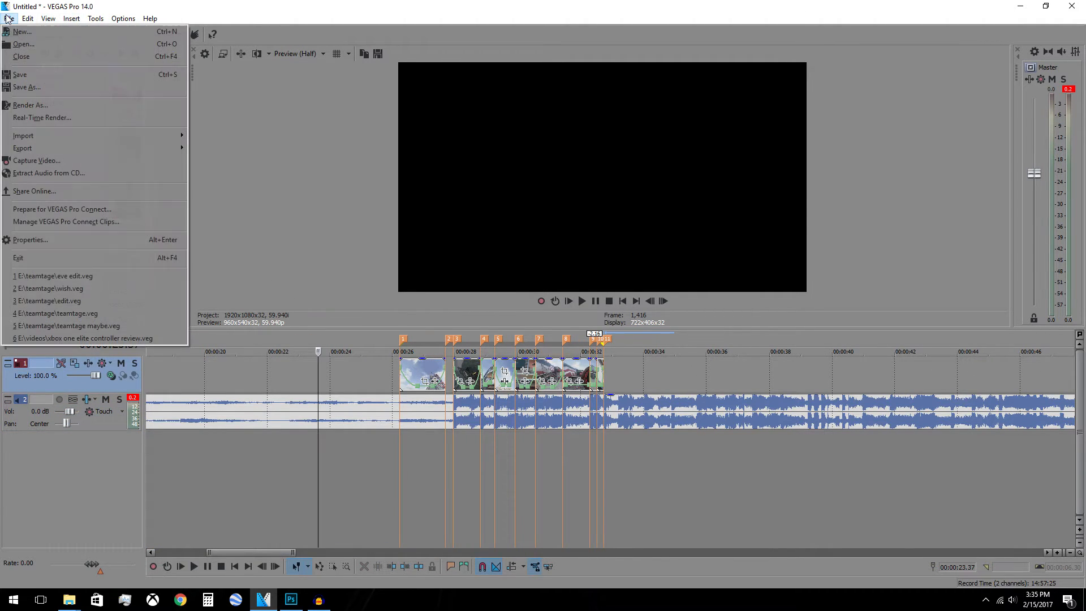
pyautogui.click(40, 105)
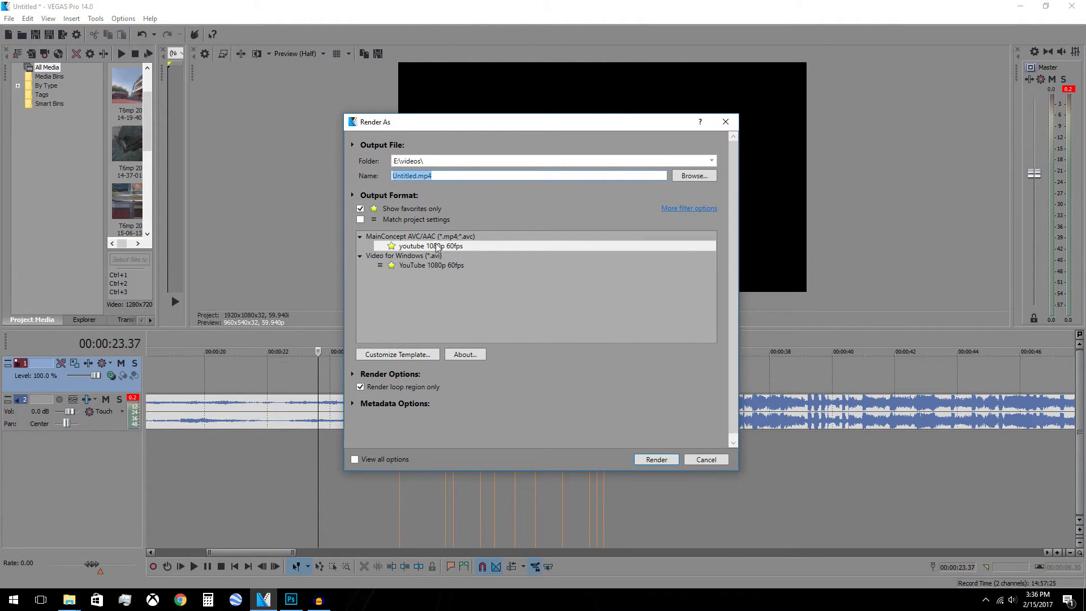
pyautogui.click(438, 247)
pyautogui.click(402, 356)
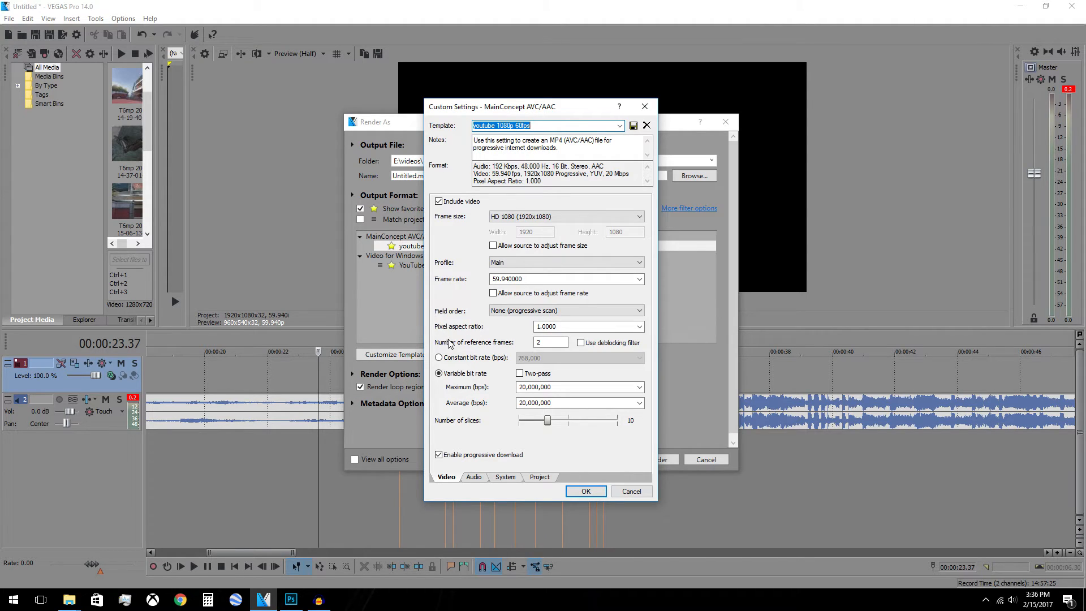
# Examine the template's audio, system, project and video settings, and leave the render setup without rendering
pyautogui.click(474, 479)
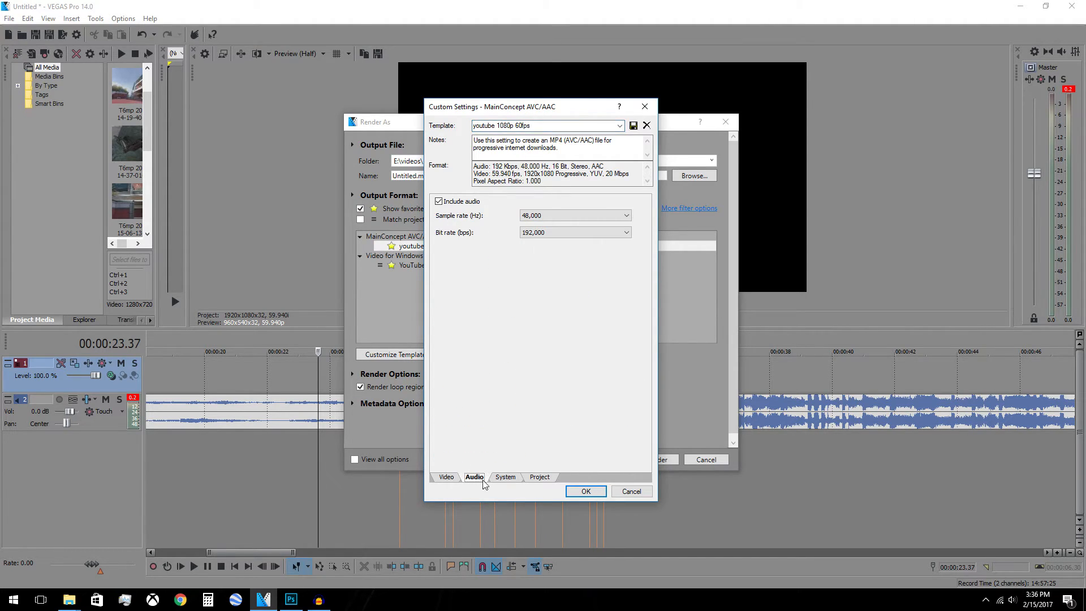
pyautogui.click(506, 478)
pyautogui.click(541, 480)
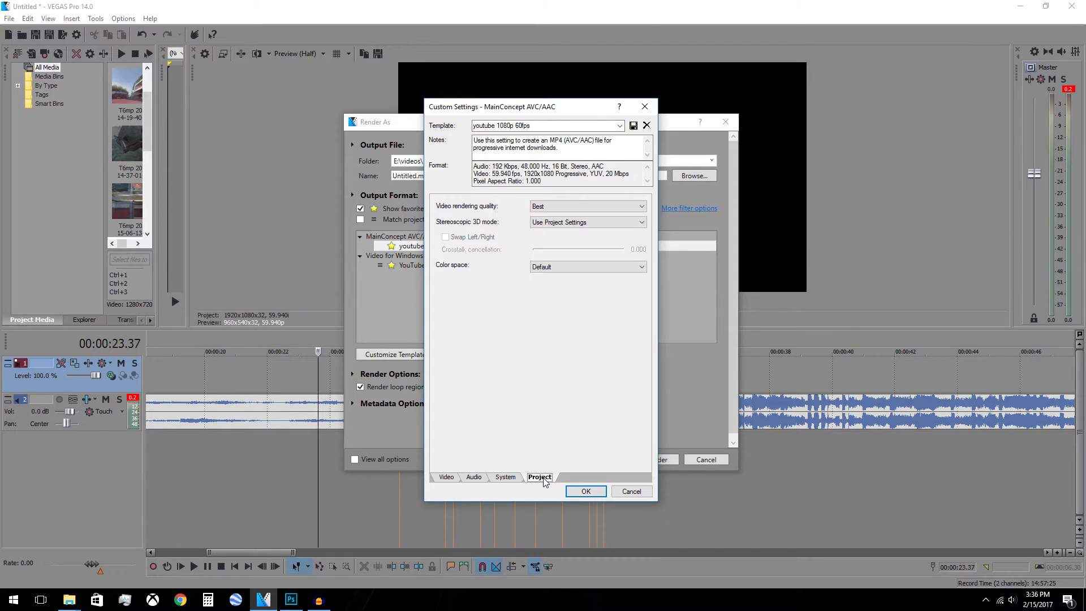
pyautogui.click(450, 479)
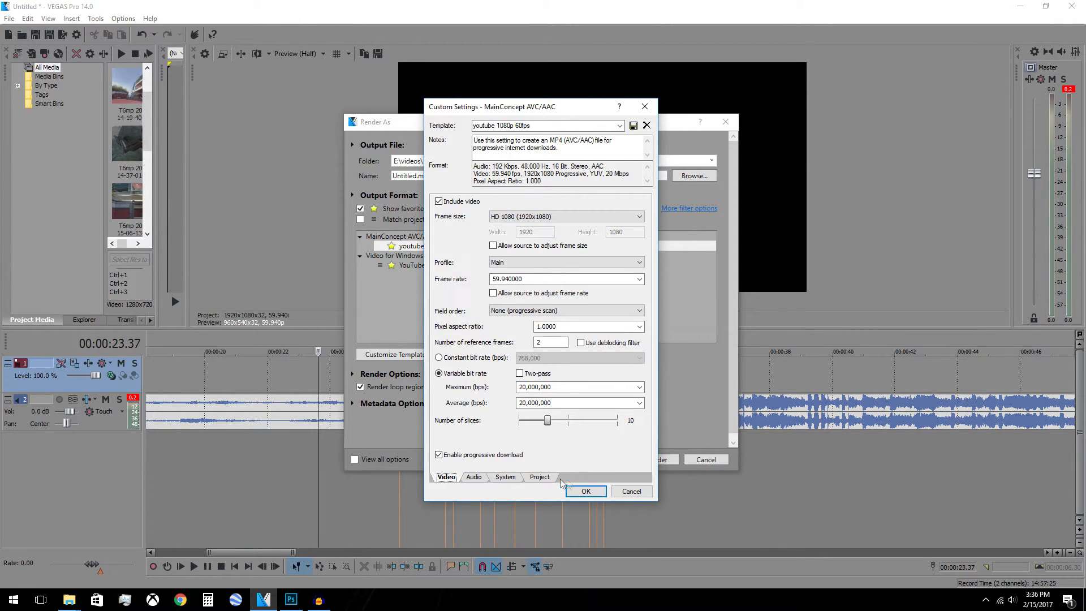
pyautogui.click(631, 492)
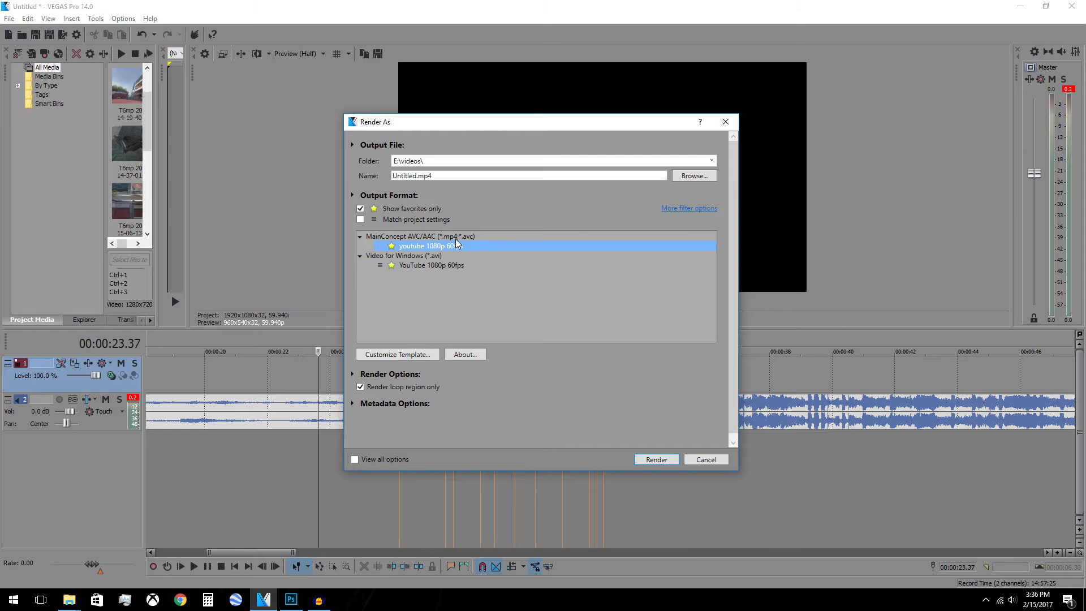
pyautogui.click(705, 460)
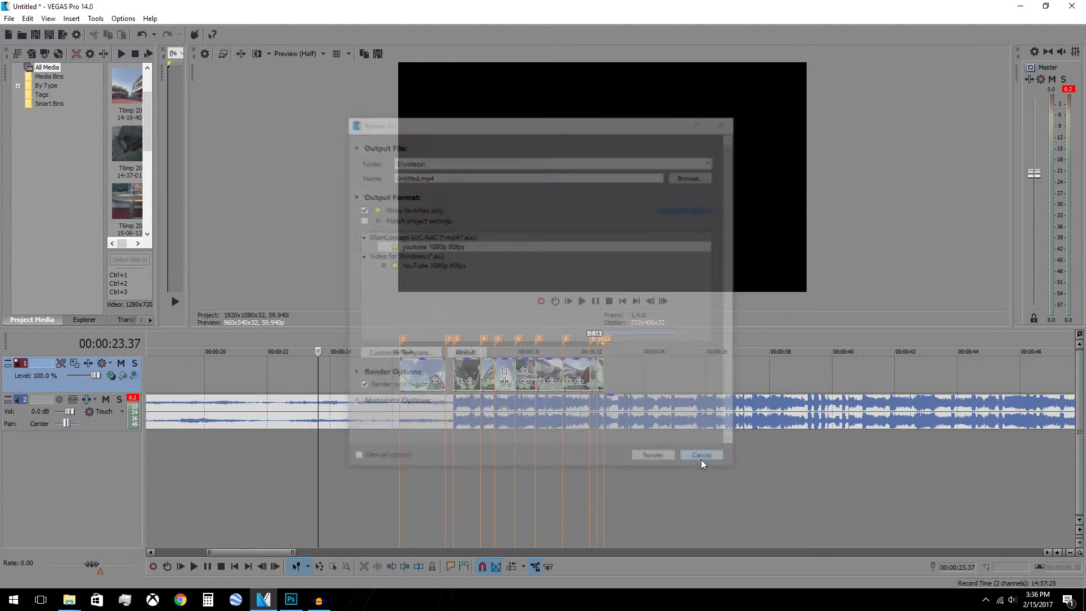
# Close the video project without saving its changes and switch to Photoshop
pyautogui.click(1072, 6)
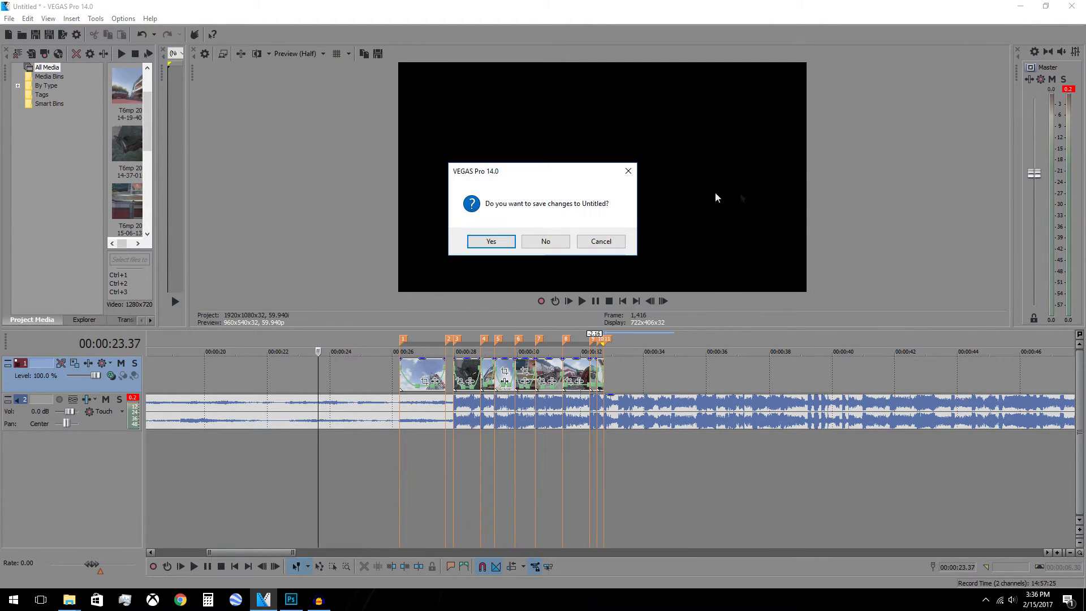
pyautogui.click(551, 240)
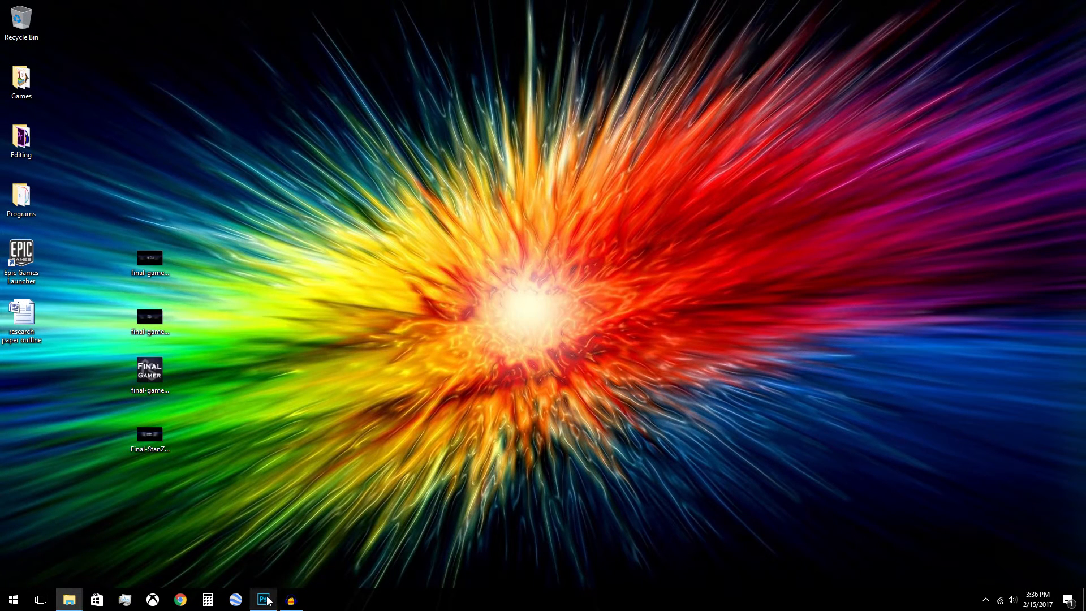
pyautogui.click(263, 598)
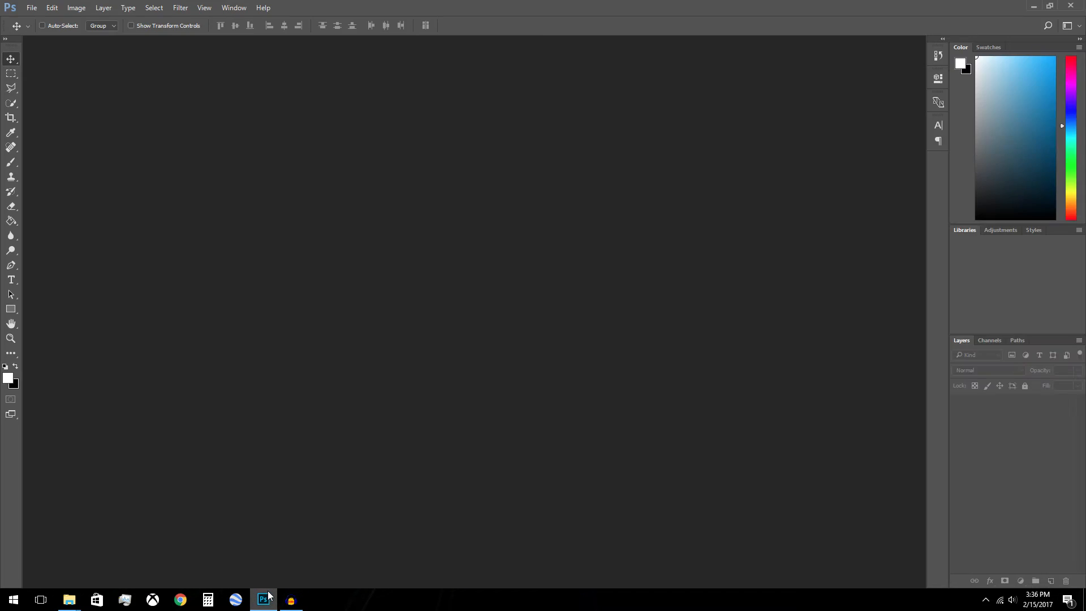
# Create a new document 1280 pixels wide and 720 pixels high with a transparent background
pyautogui.click(31, 8)
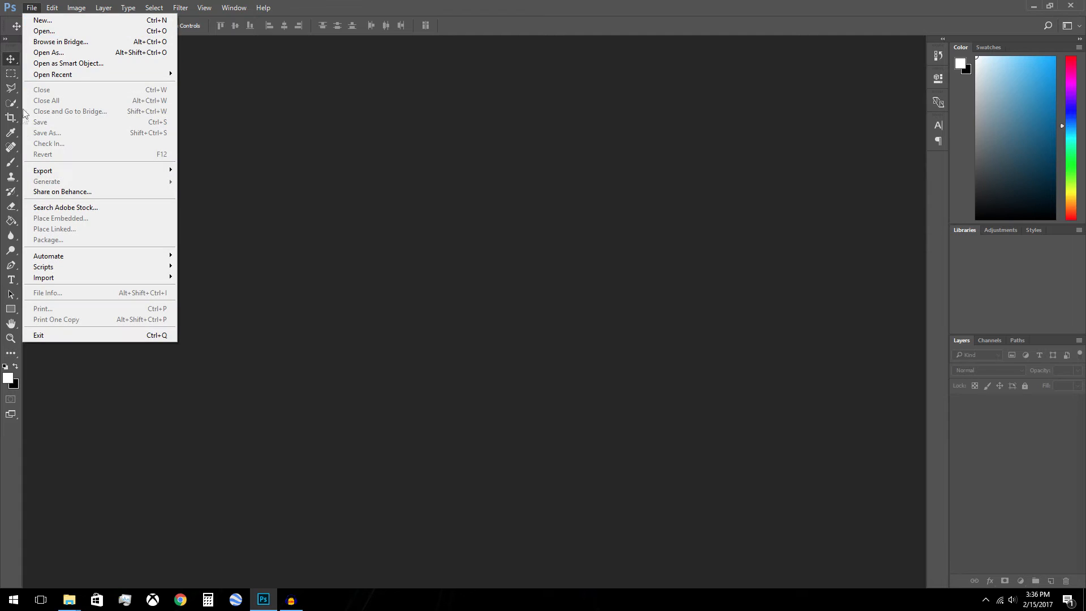
pyautogui.click(62, 21)
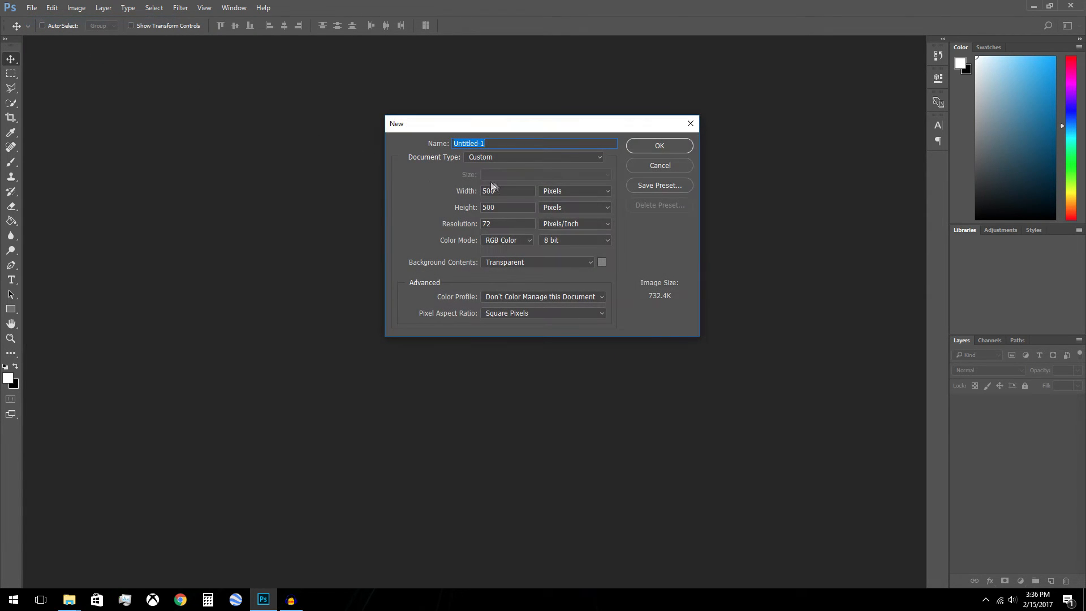
pyautogui.doubleClick(510, 193)
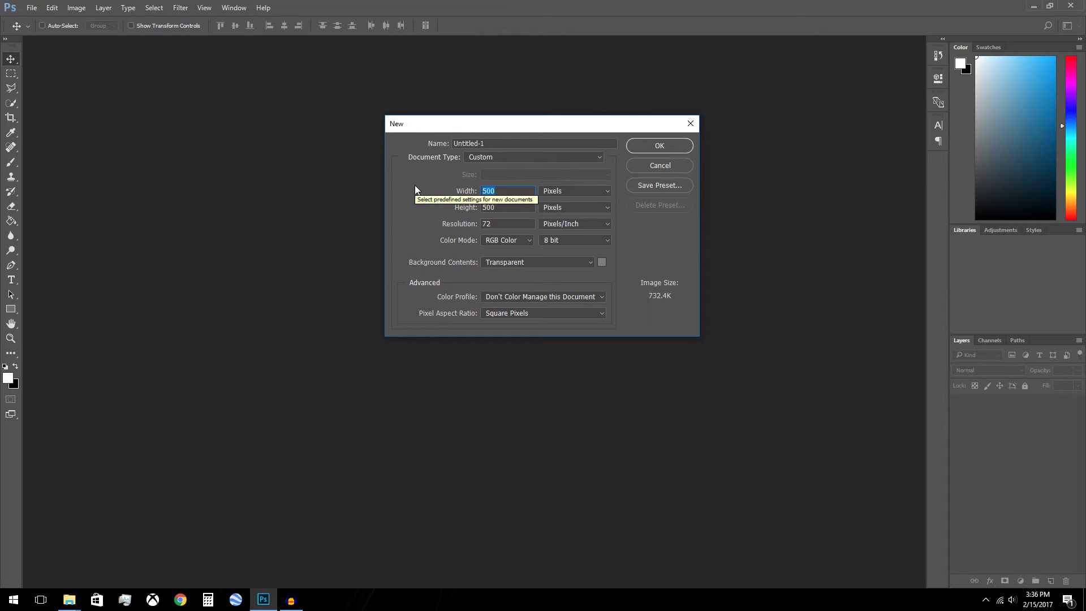
pyautogui.write('1280')
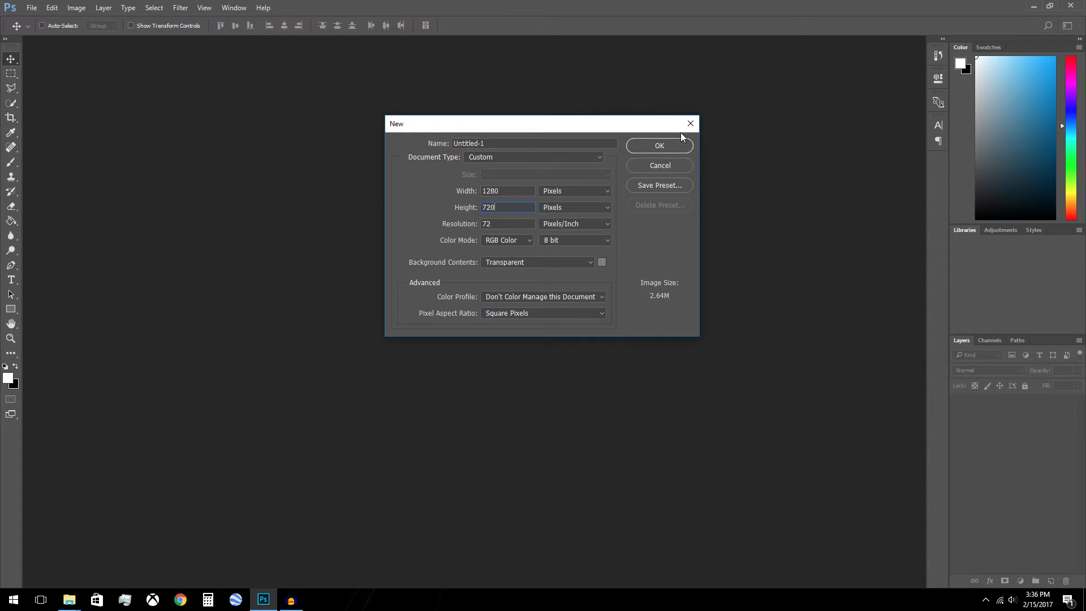
pyautogui.click(667, 148)
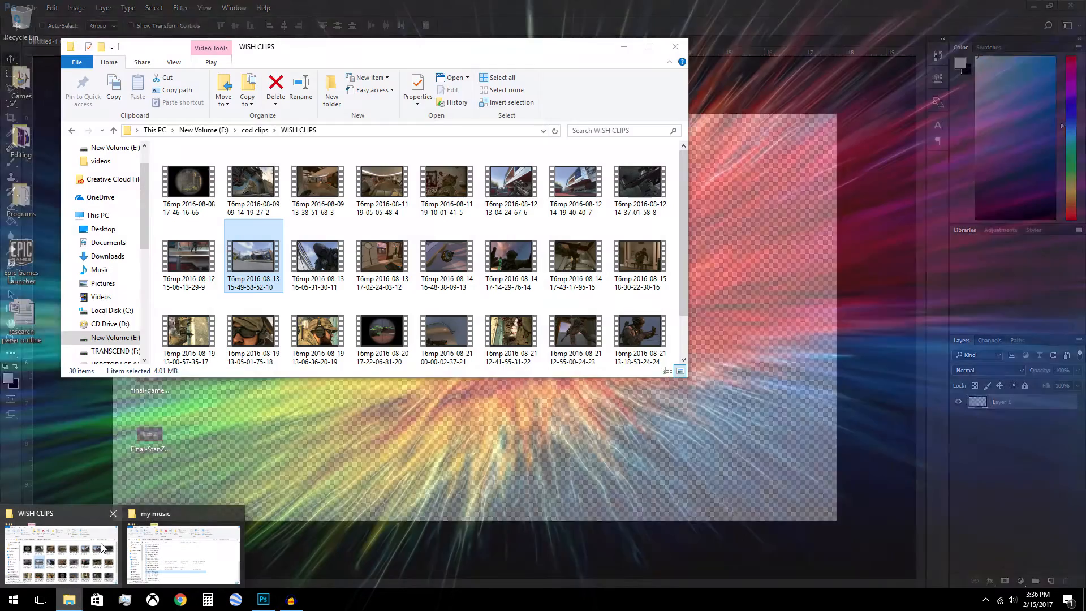
pyautogui.click(104, 547)
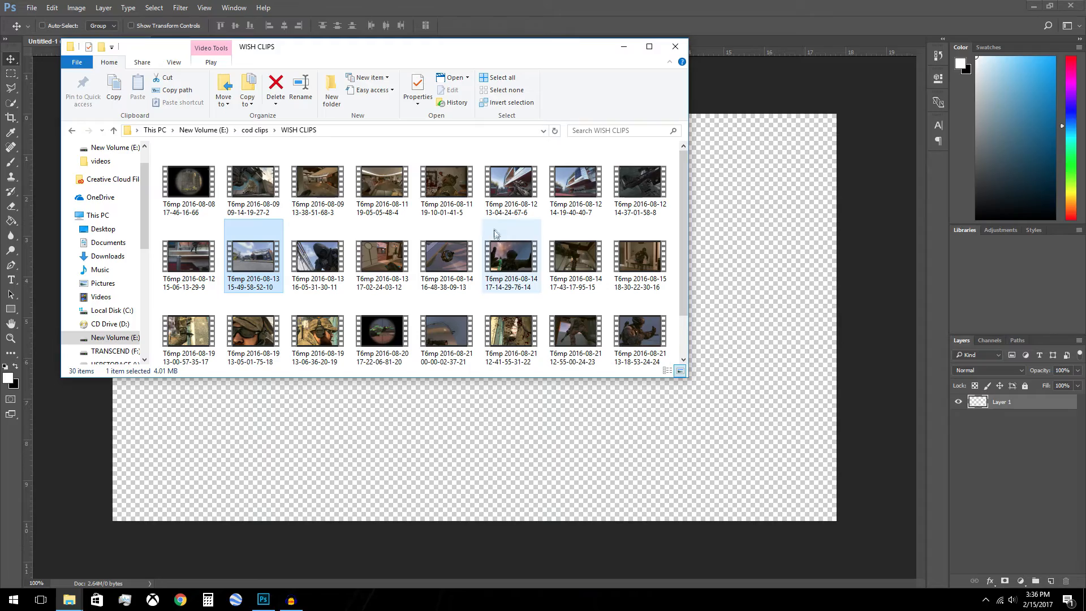
pyautogui.doubleClick(321, 261)
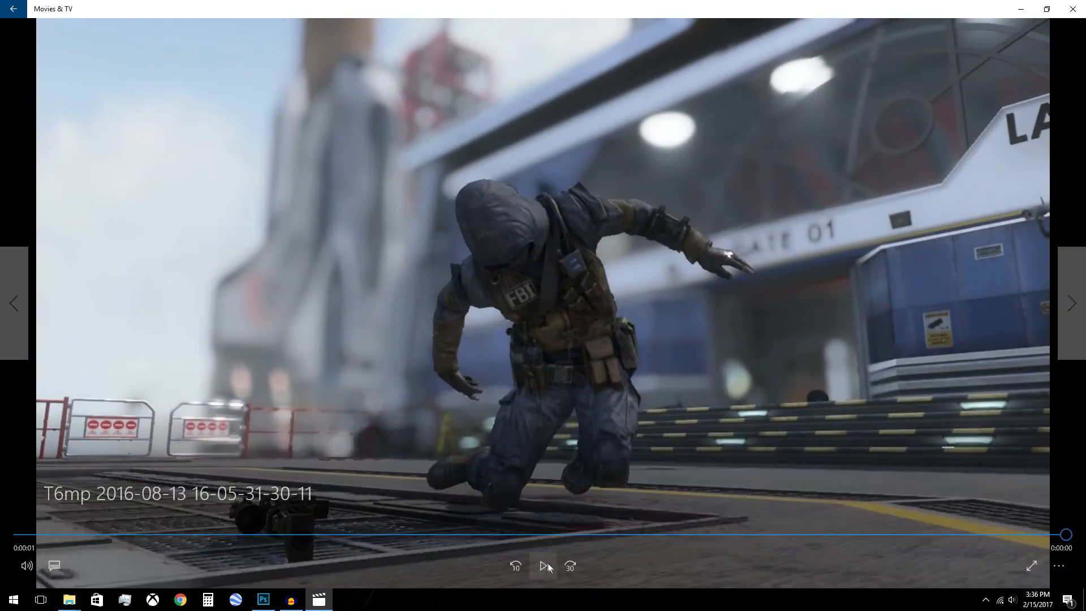
pyautogui.click(543, 565)
pyautogui.click(226, 535)
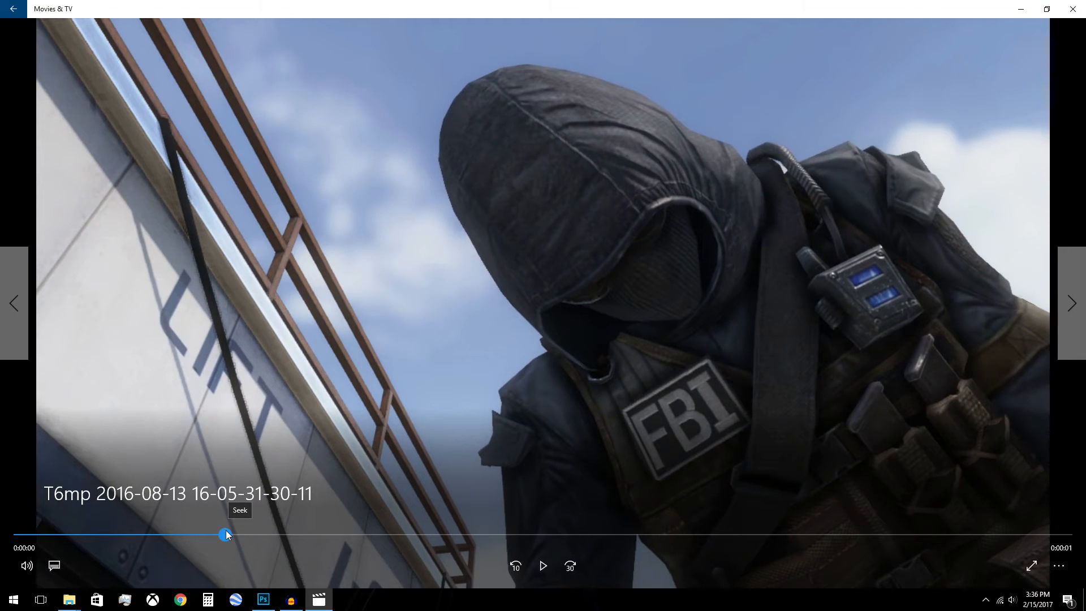
pyautogui.doubleClick(920, 280)
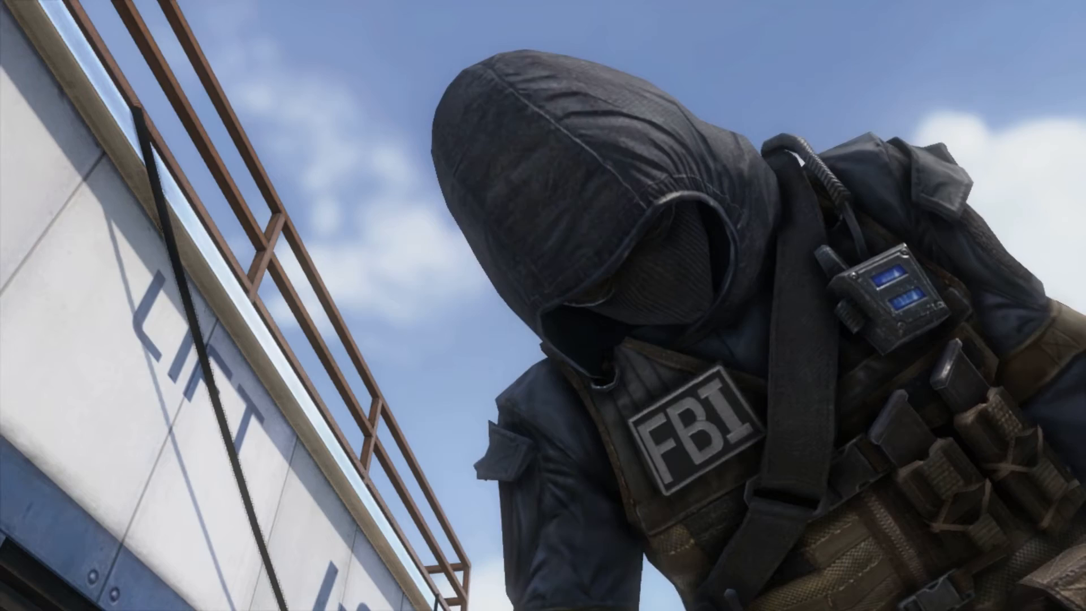
pyautogui.press('Escape')
pyautogui.click(1073, 7)
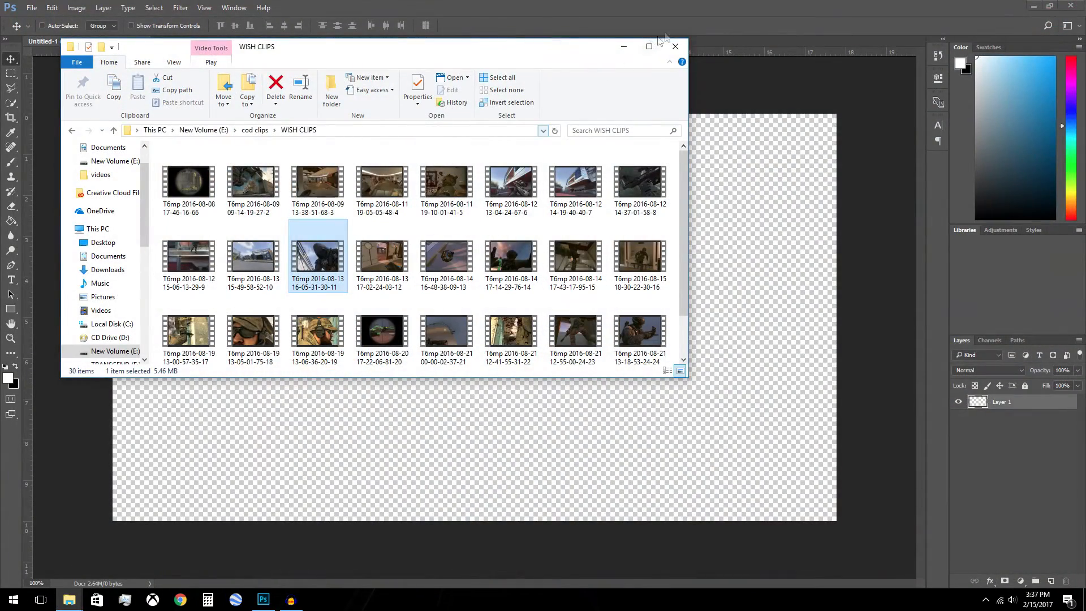
pyautogui.click(625, 48)
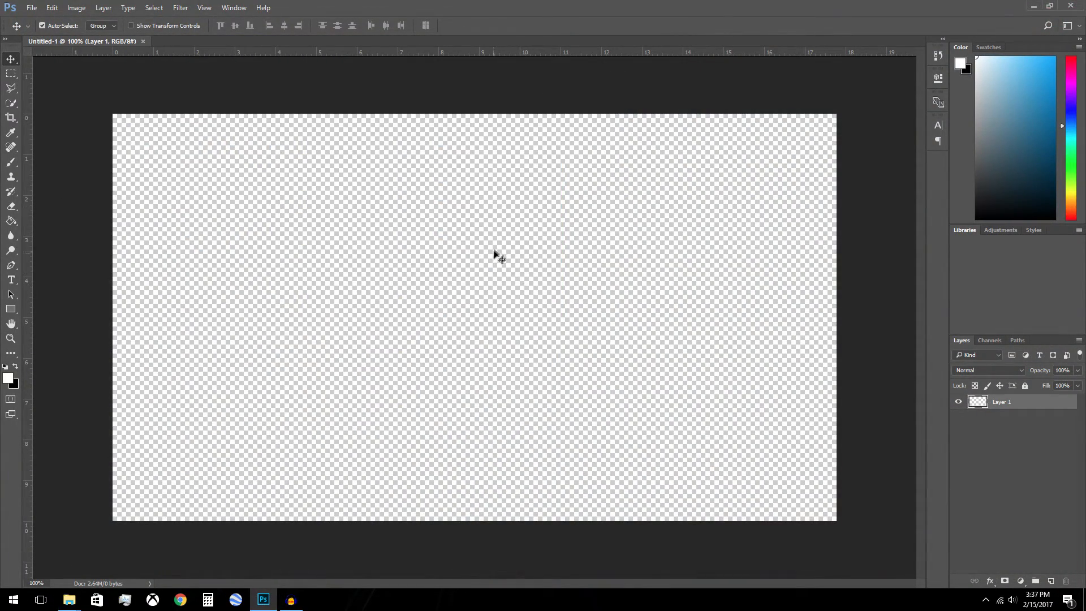
# Paste the captured frame and scale it down to about 66.8% so that the whole picture fits the canvas
pyautogui.hotkey('ctrl', 'v')
pyautogui.hotkey('ctrl', 't')
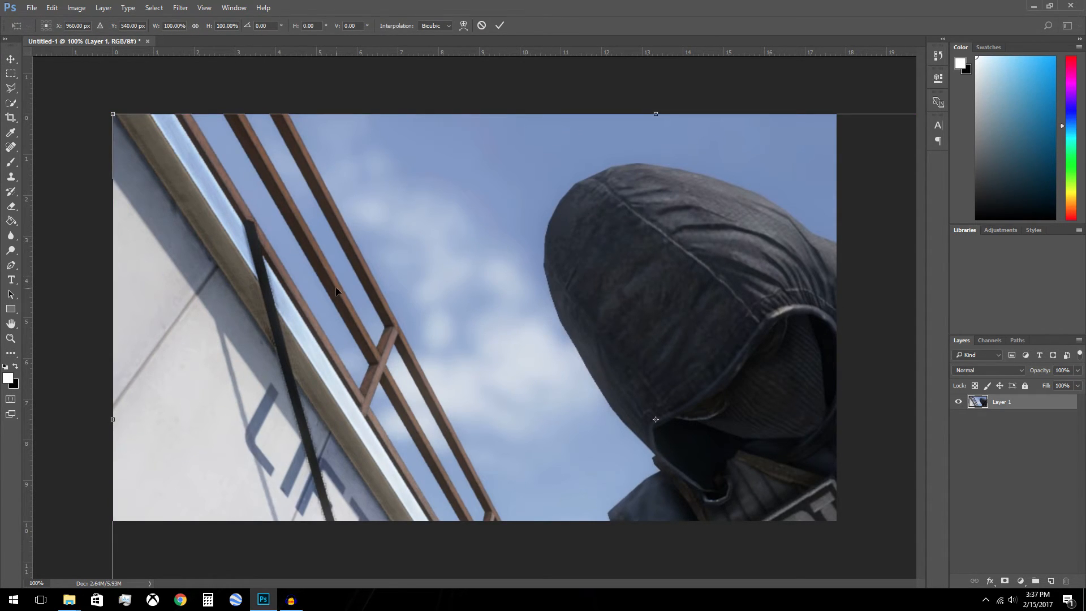
pyautogui.scroll(-4, 336, 292)
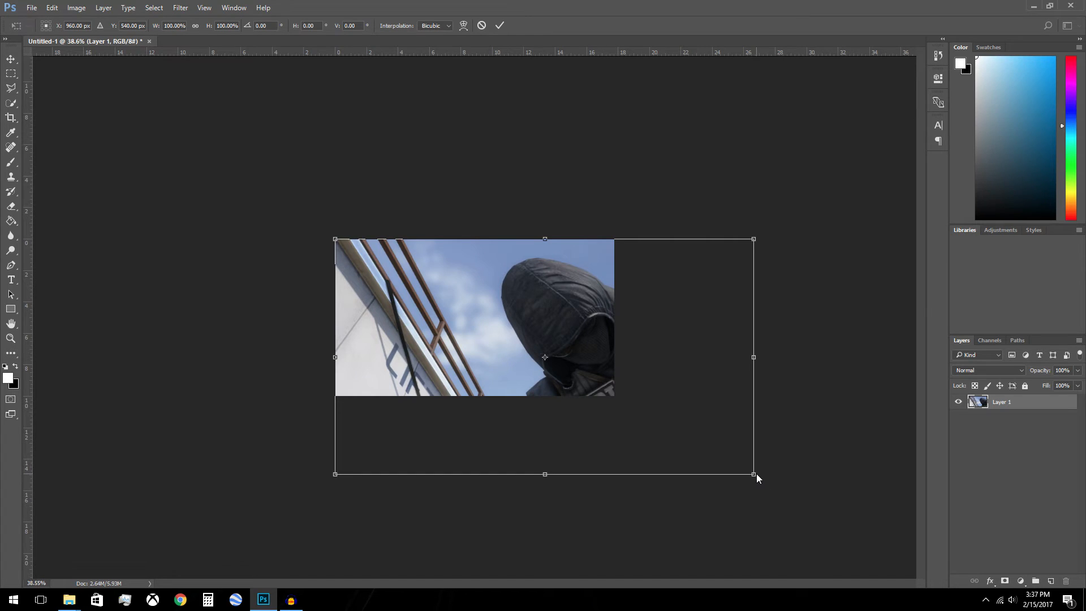
pyautogui.moveTo(753, 474); pyautogui.dragTo(541, 273)
pyautogui.hotkey('ctrl', 'z')
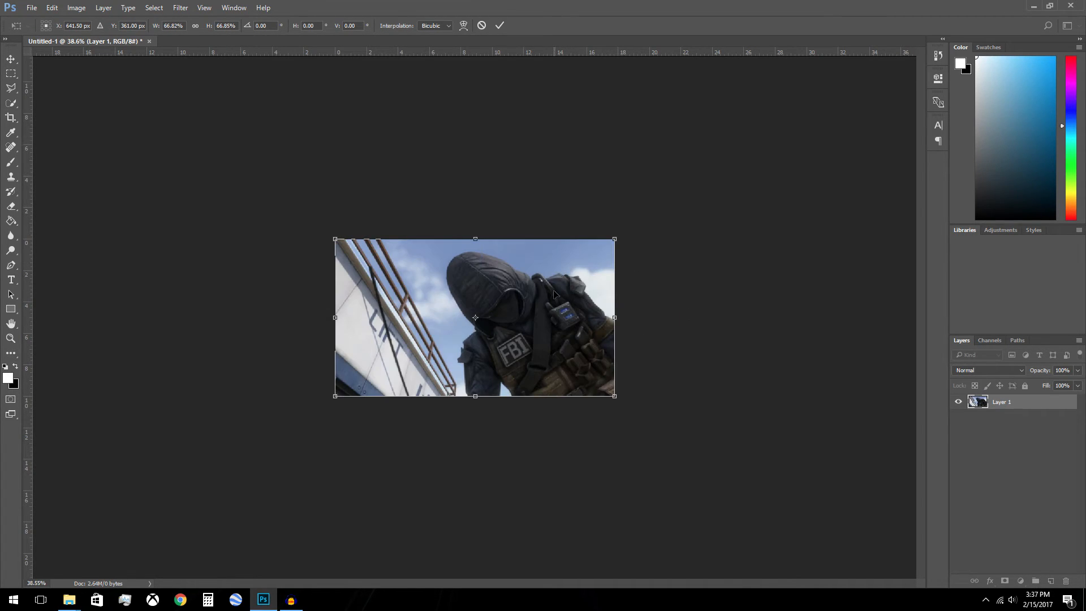
pyautogui.click(500, 26)
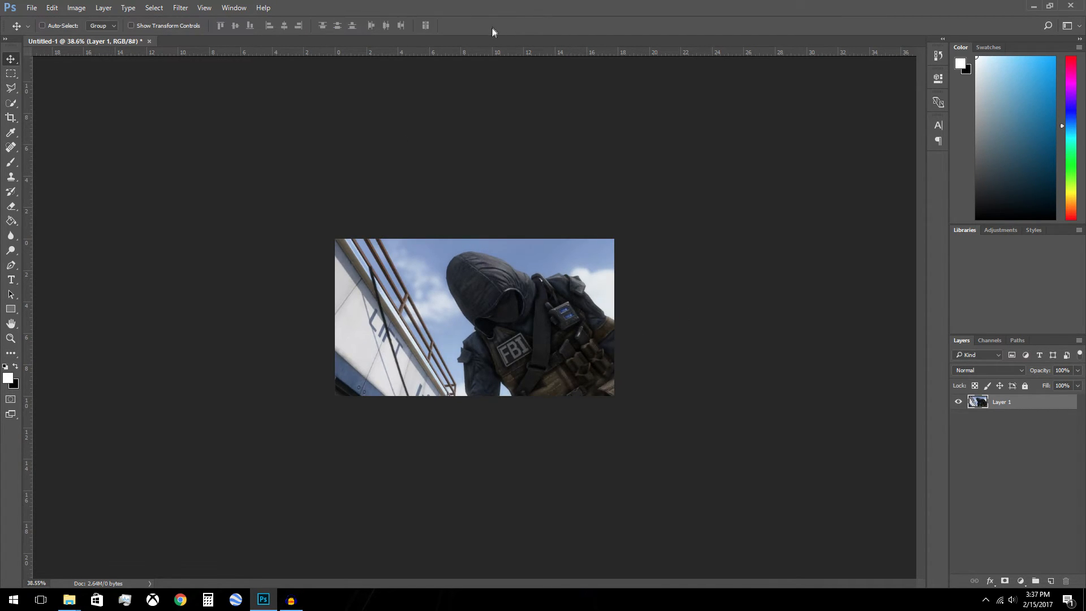
pyautogui.scroll(8, 488, 343)
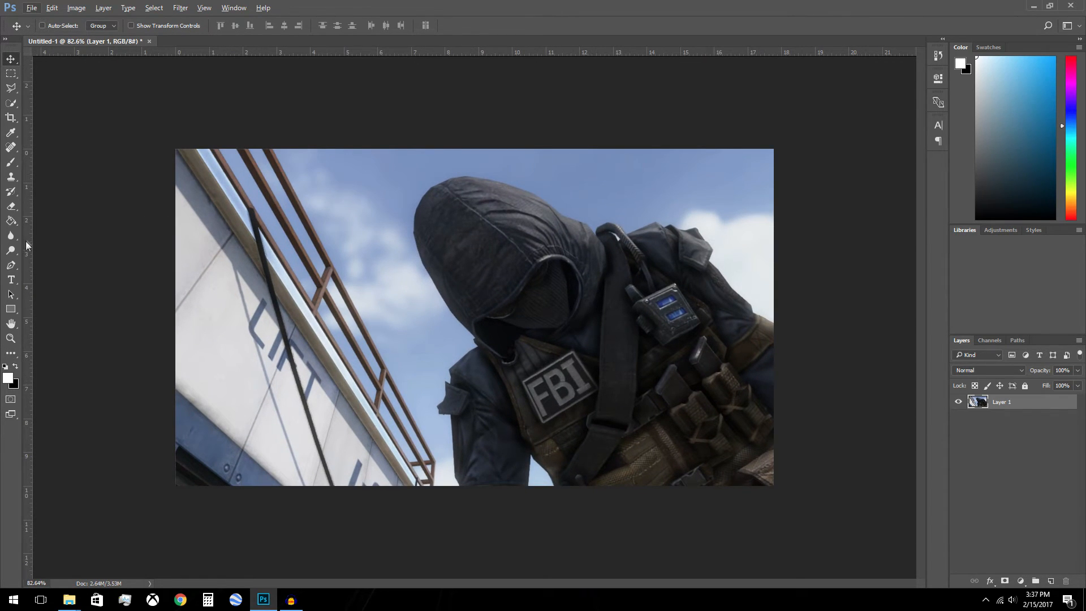
# Add a new empty layer above the frame with the default layer settings
pyautogui.click(104, 8)
pyautogui.moveTo(110, 17)
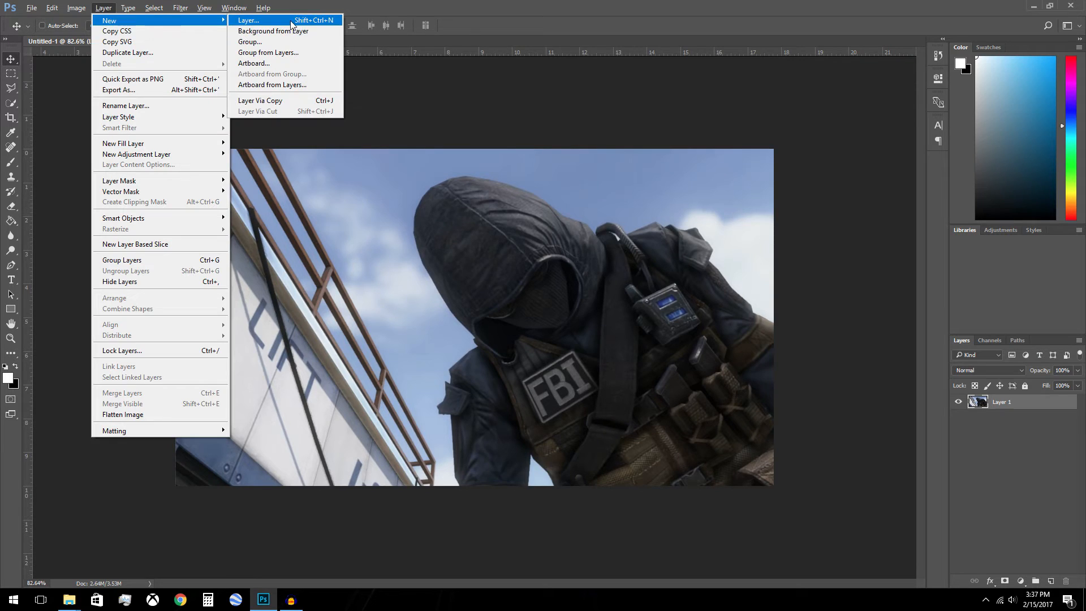
pyautogui.click(266, 18)
pyautogui.click(636, 189)
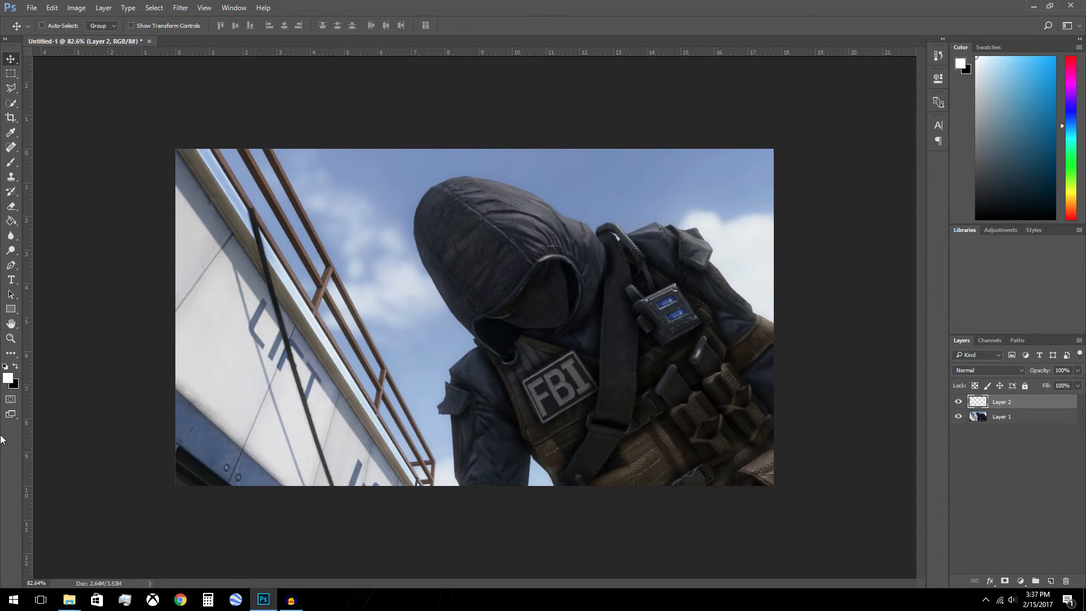
# Add the white word "Text" in Copperplate Gothic Bold, reduce it to 183 pt and place it in the image's lower-left area
pyautogui.click(11, 279)
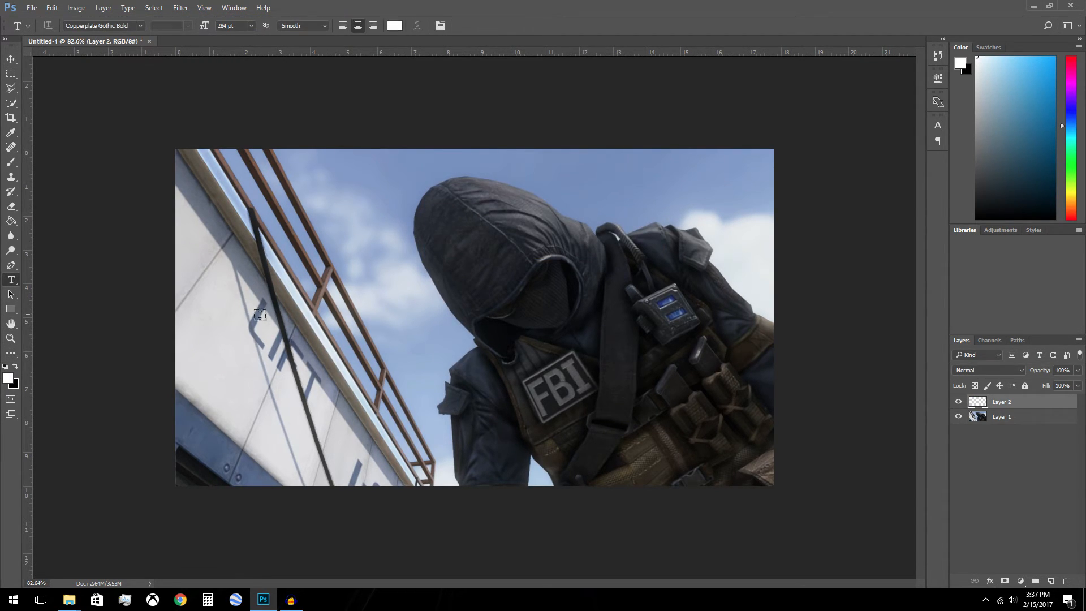
pyautogui.click(244, 404)
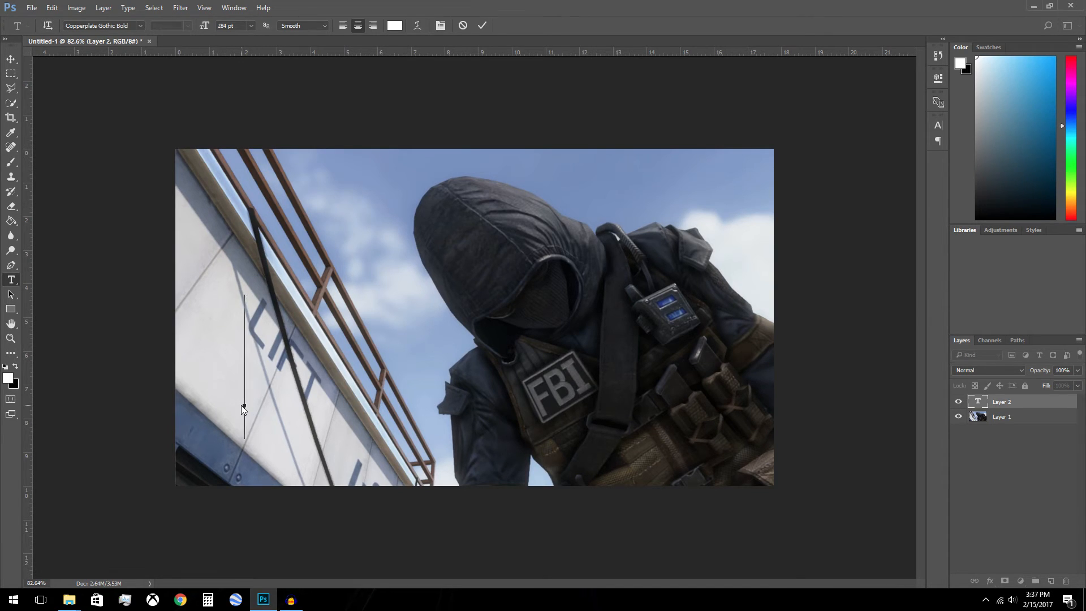
pyautogui.write('TE')
pyautogui.write('XT')
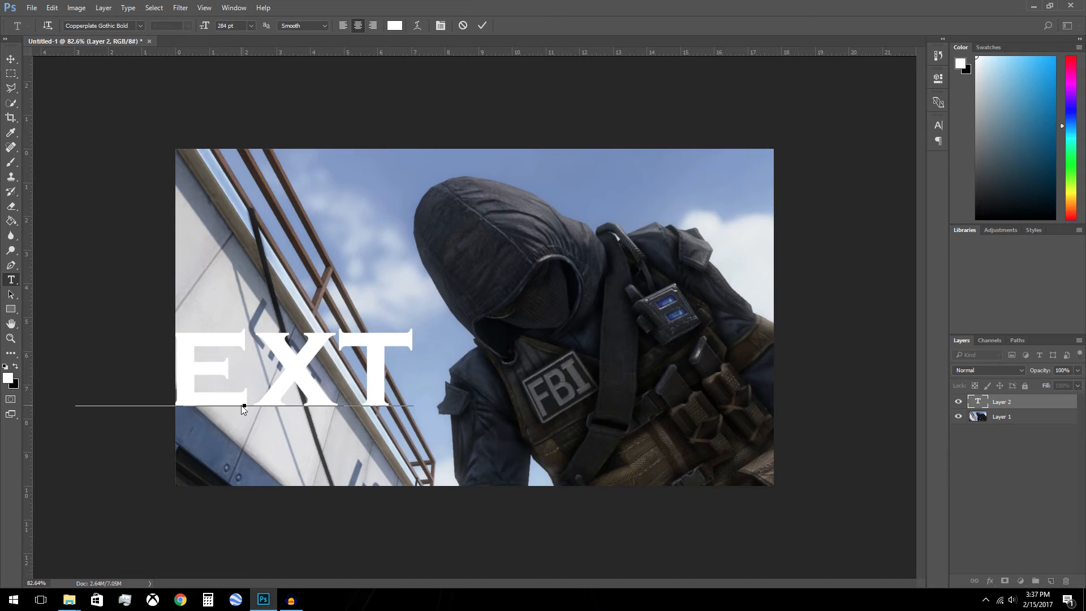
pyautogui.hotkey('ctrl', 'a')
pyautogui.moveTo(205, 28); pyautogui.dragTo(146, 37)
pyautogui.click(11, 59)
pyautogui.moveTo(257, 382); pyautogui.dragTo(316, 405)
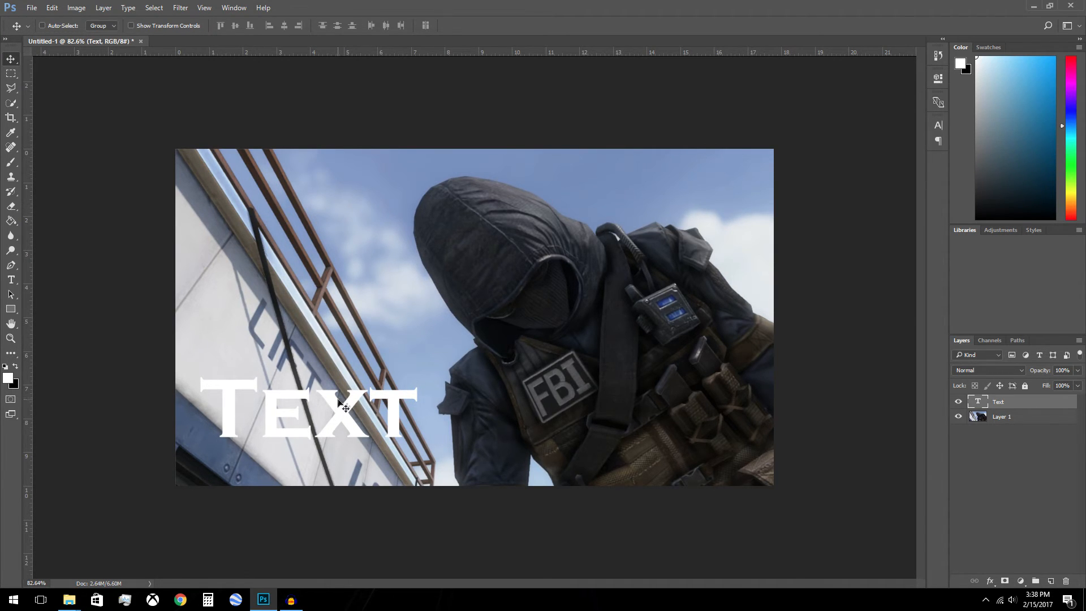
# Try rotating the text by about 45.6° along the slanted wall and scaling it to about 93% width and 94% height
pyautogui.press('ctrl')
pyautogui.hotkey('ctrl', 't')
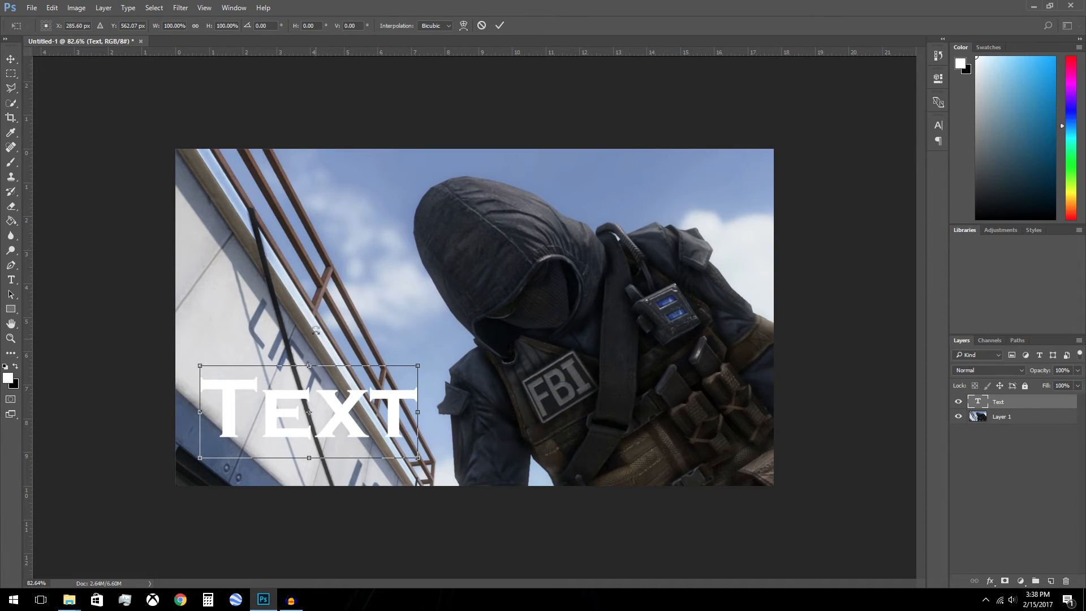
pyautogui.moveTo(315, 328); pyautogui.dragTo(364, 367)
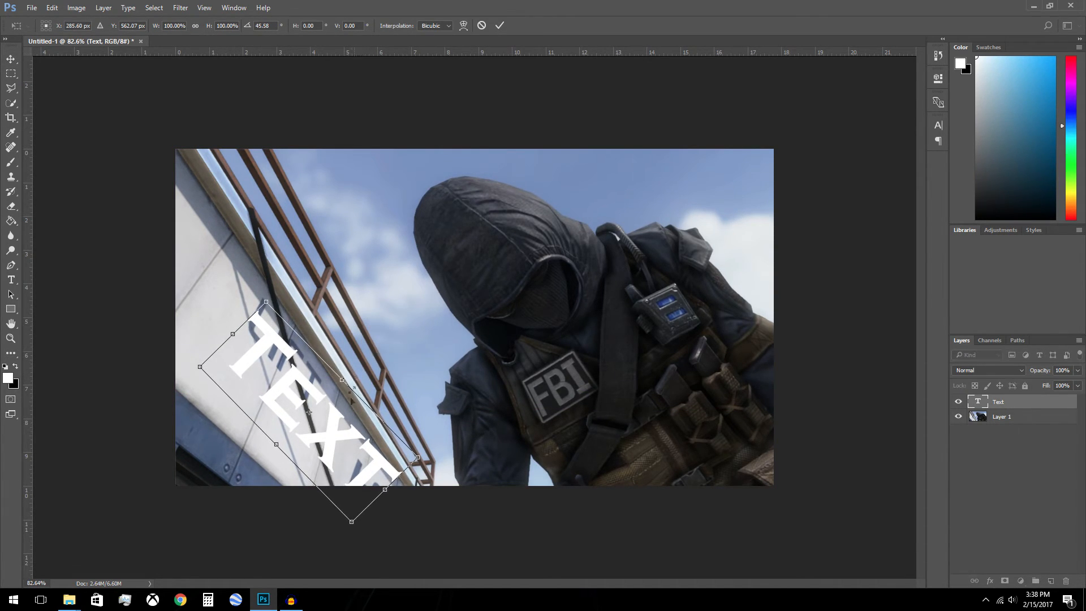
pyautogui.moveTo(417, 456)
pyautogui.mouseDown()
pyautogui.moveTo(386, 460)
pyautogui.moveTo(400, 465)
pyautogui.mouseUp()
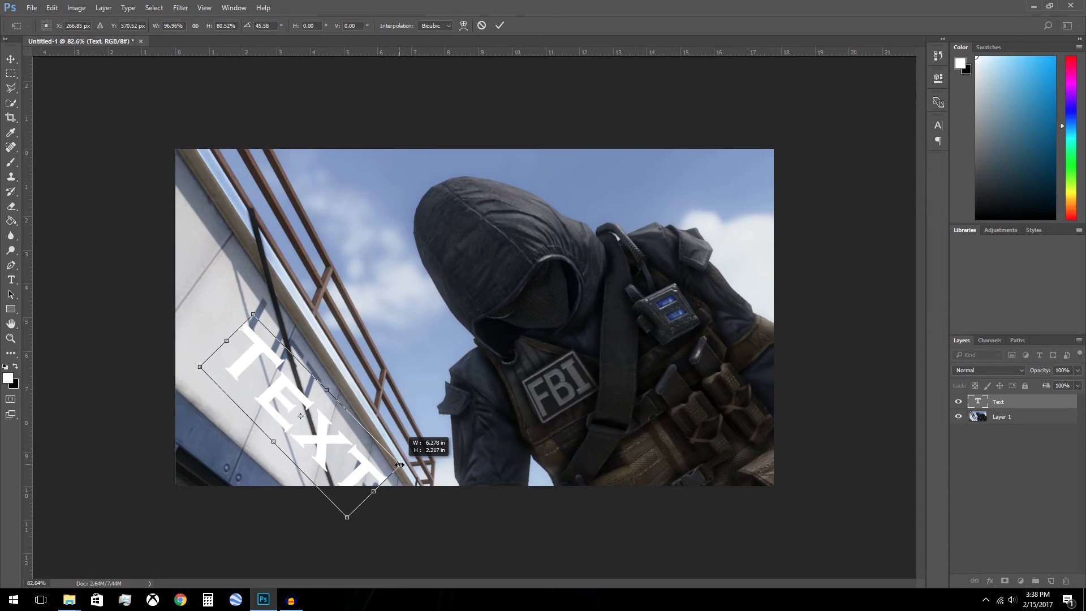
pyautogui.moveTo(405, 454); pyautogui.dragTo(403, 451)
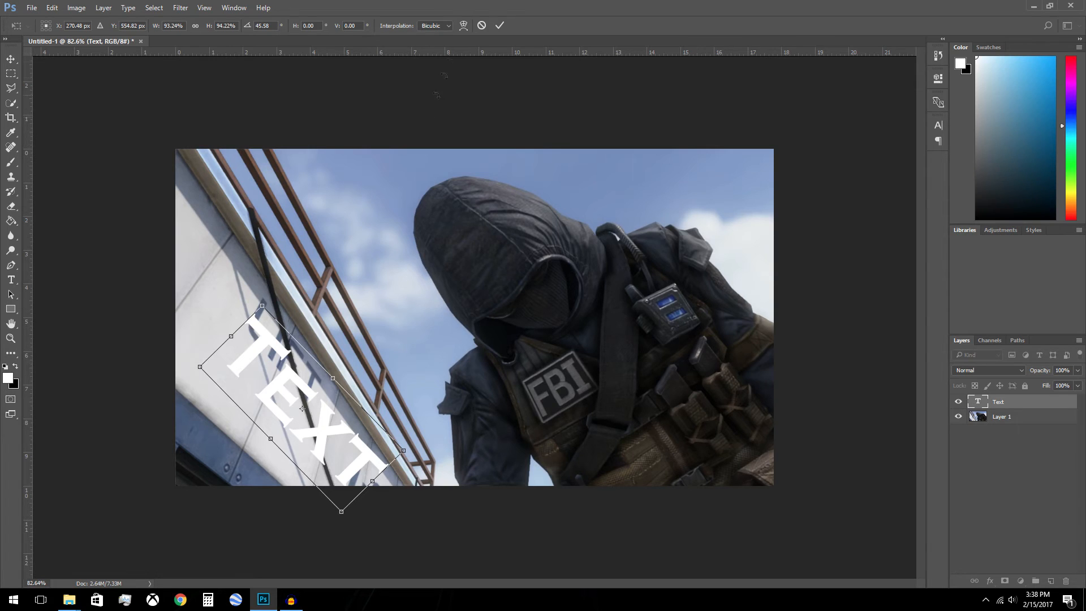
pyautogui.click(499, 24)
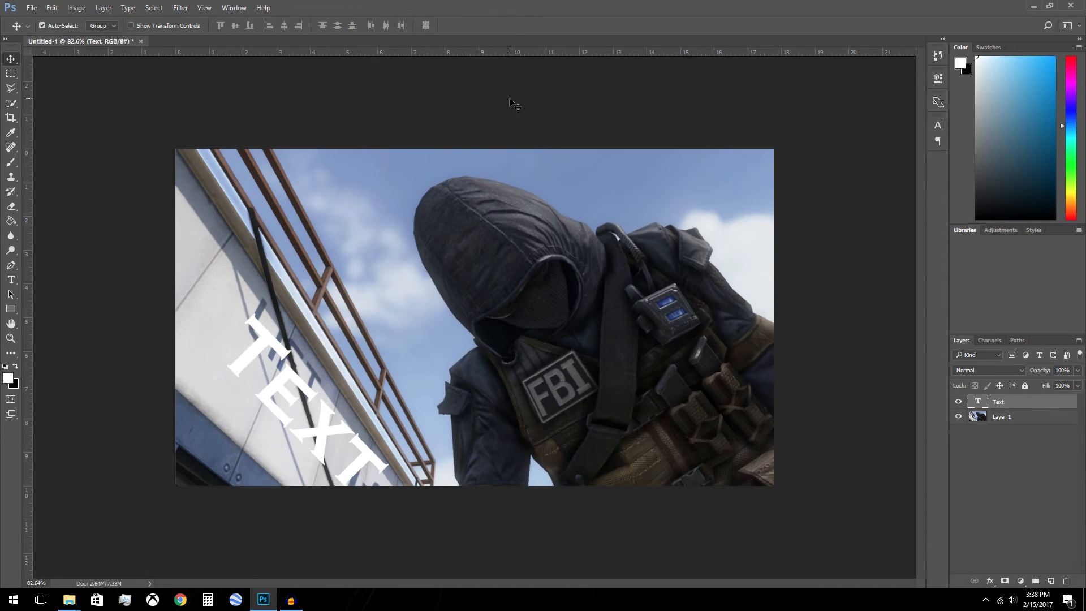
pyautogui.hotkey('ctrl', 'z')
# Move the text into the image's lower-left corner and give it a light-blue Outer Glow with 100% opacity, 40% spread and 32 px size
pyautogui.moveTo(330, 407); pyautogui.dragTo(349, 436)
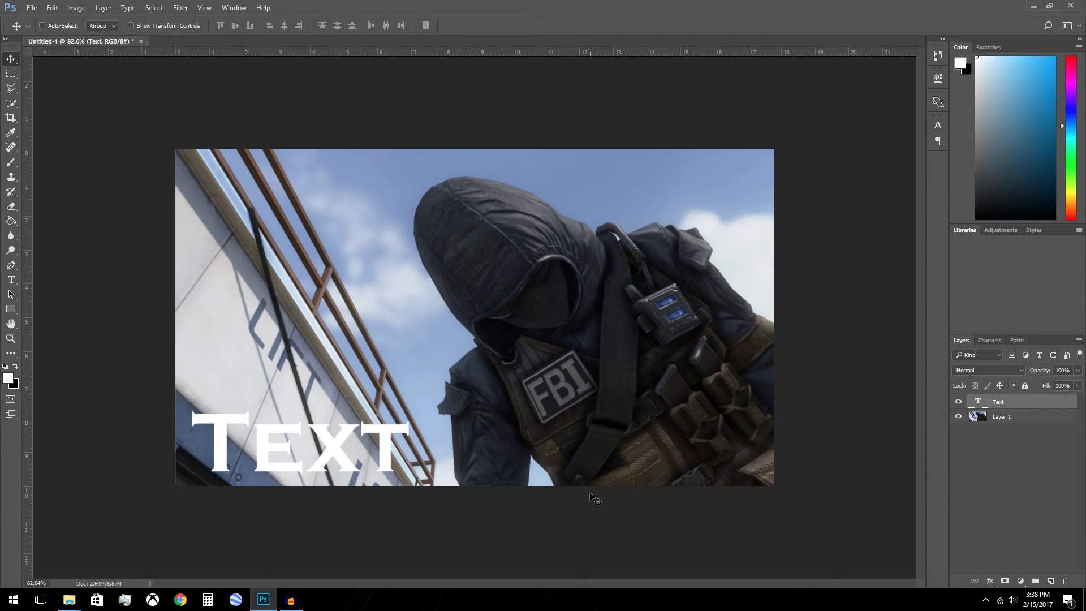
pyautogui.click(990, 581)
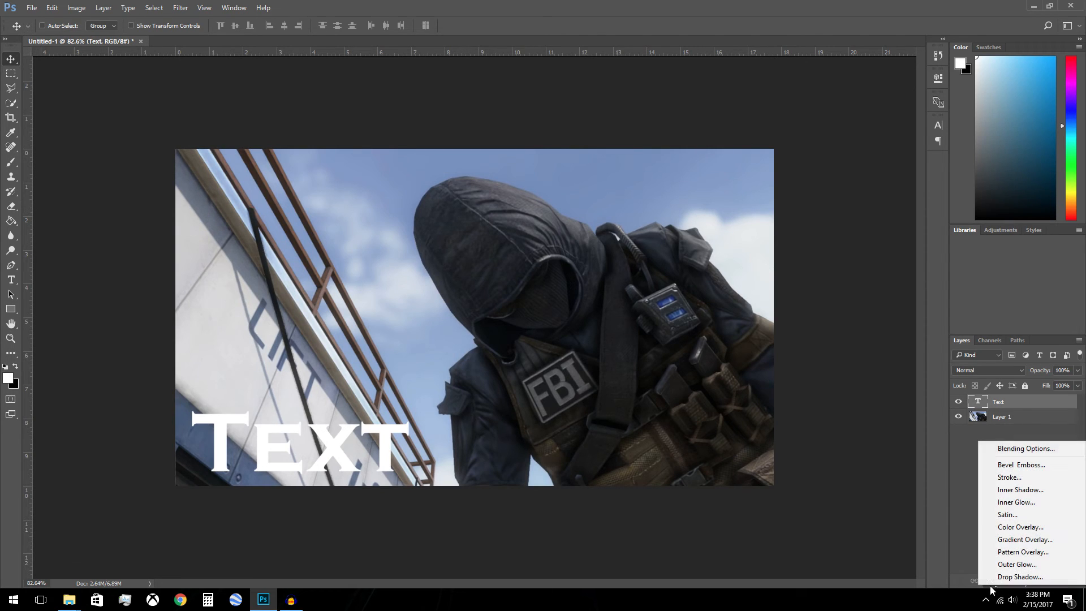
pyautogui.click(1040, 564)
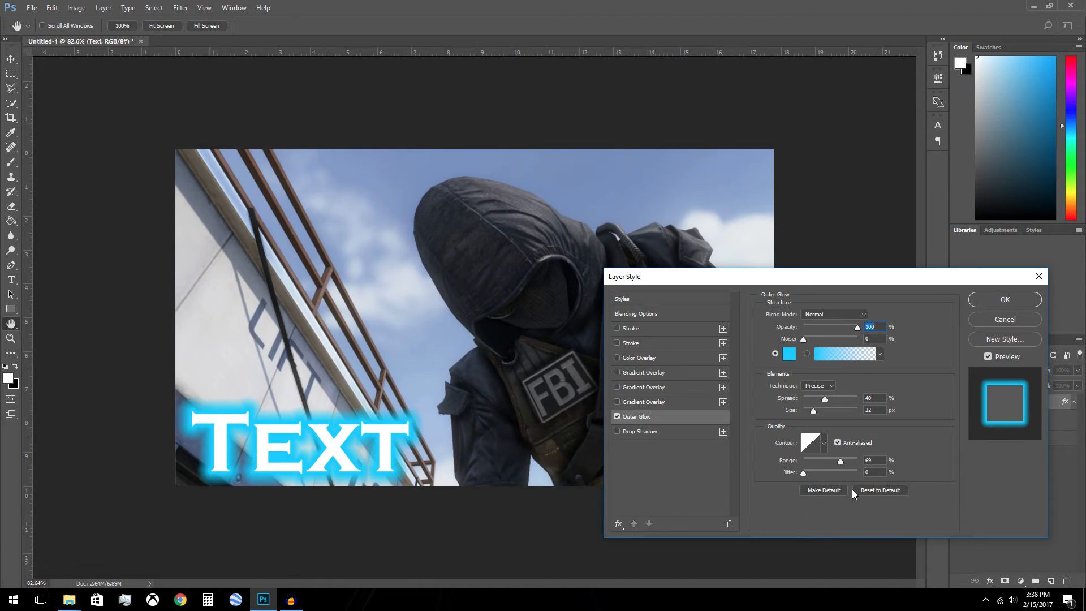
pyautogui.click(1007, 300)
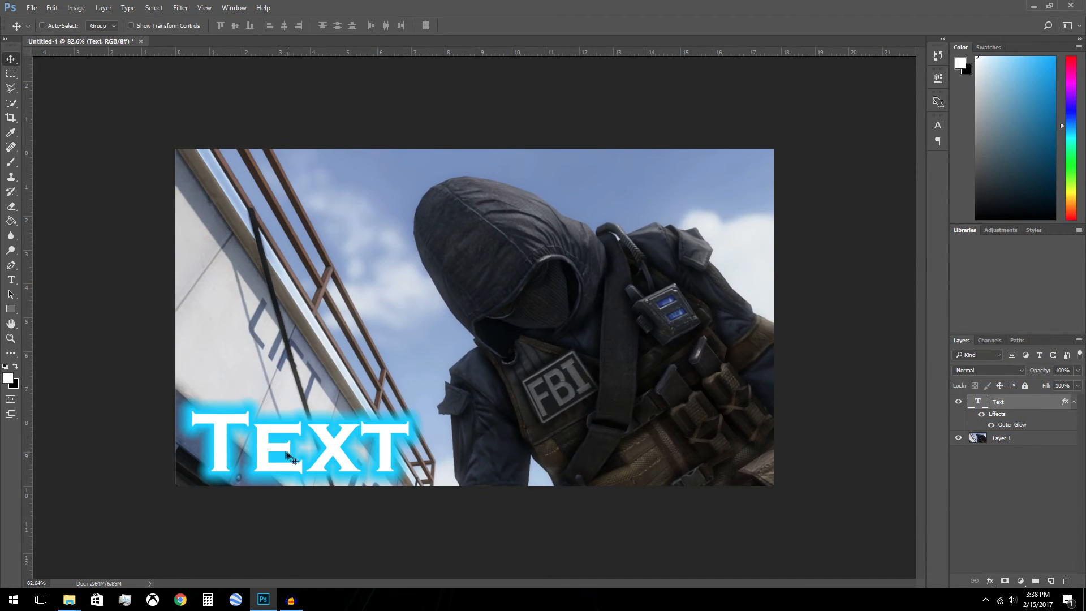
# Recolor the whole word "Text" to black, 000000
pyautogui.click(10, 279)
pyautogui.click(274, 436)
pyautogui.hotkey('ctrl', 'a')
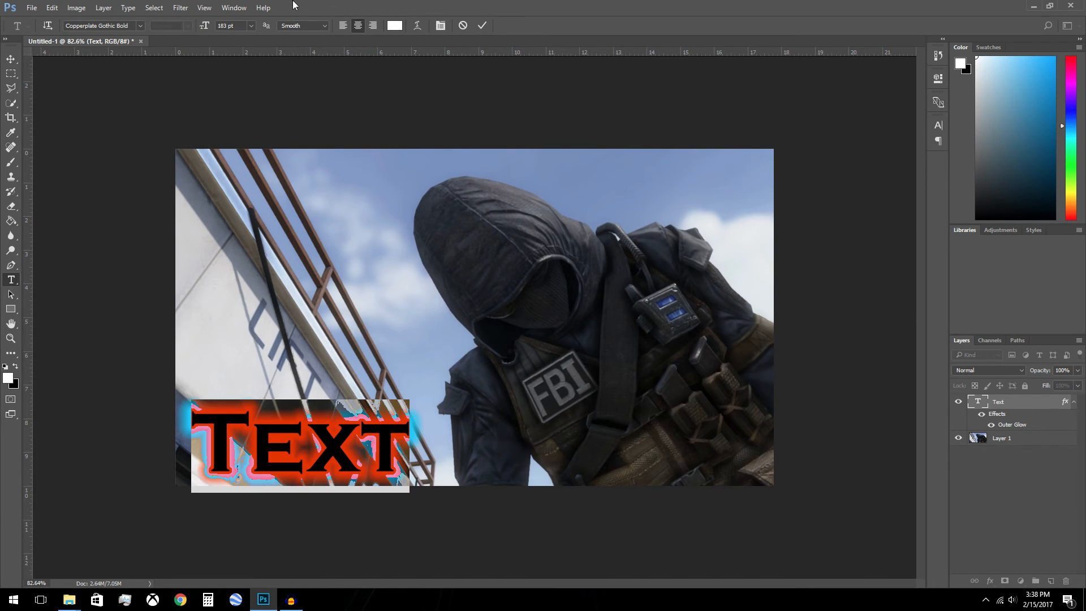
pyautogui.click(395, 25)
pyautogui.write('000000')
pyautogui.click(808, 131)
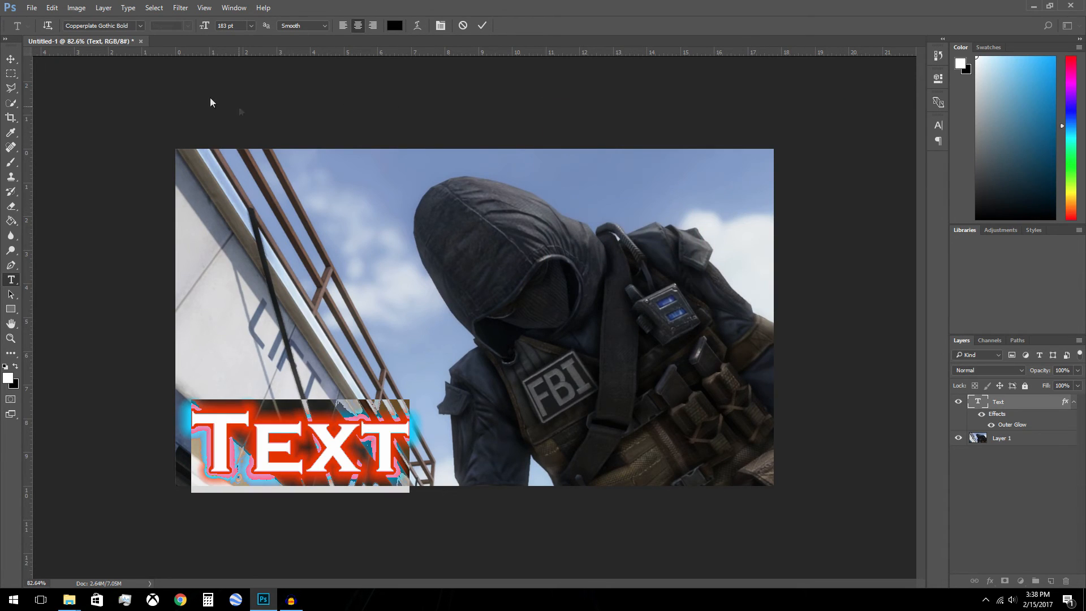
pyautogui.click(10, 58)
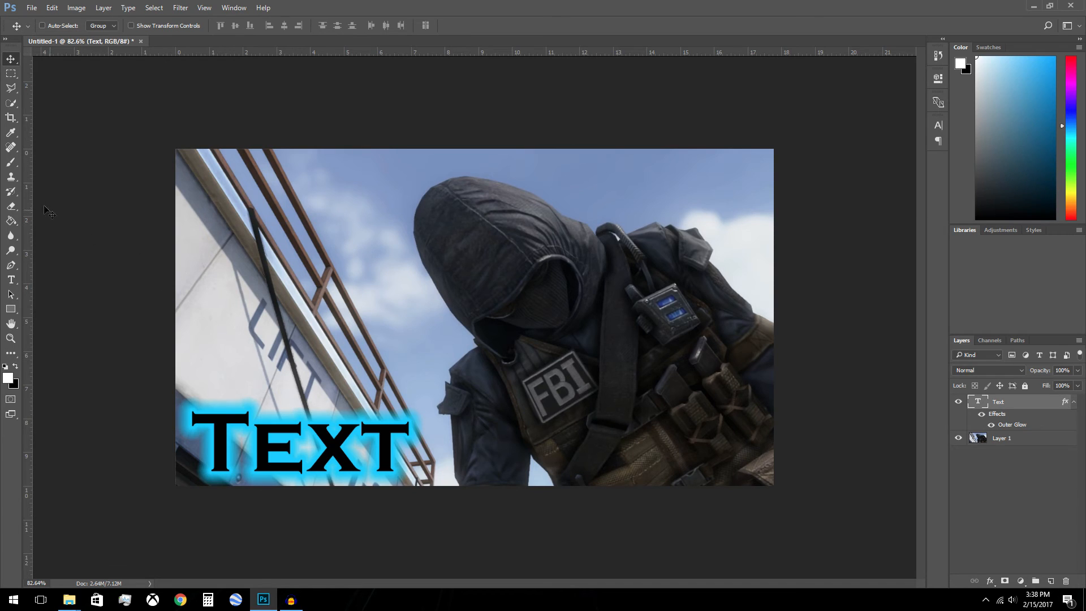
# Add a new empty layer above the text with the default layer settings
pyautogui.click(104, 8)
pyautogui.click(107, 9)
pyautogui.click(110, 10)
pyautogui.moveTo(114, 21)
pyautogui.click(271, 23)
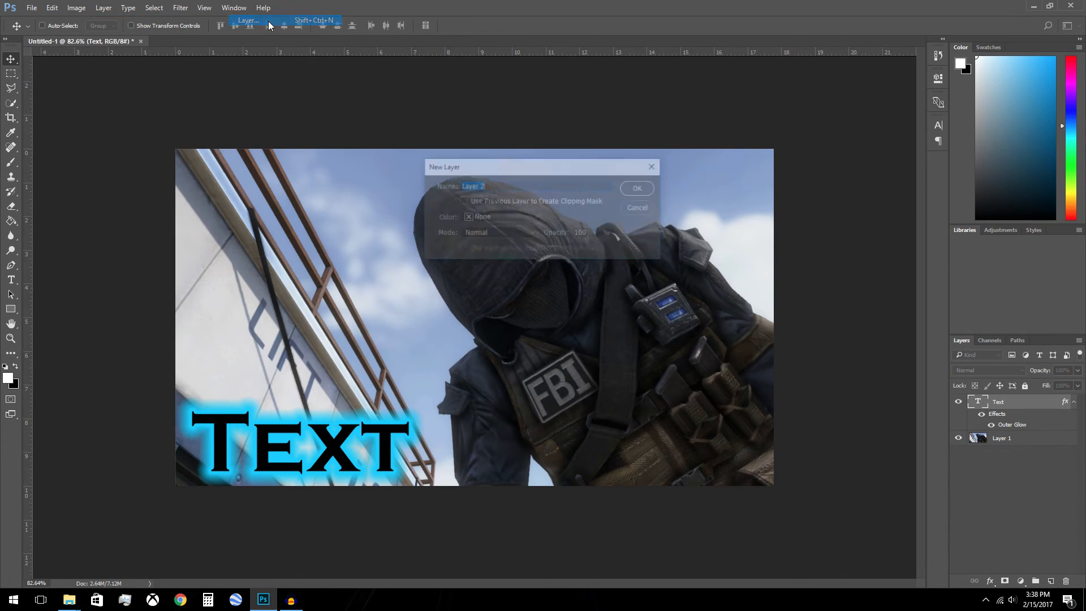
pyautogui.click(639, 188)
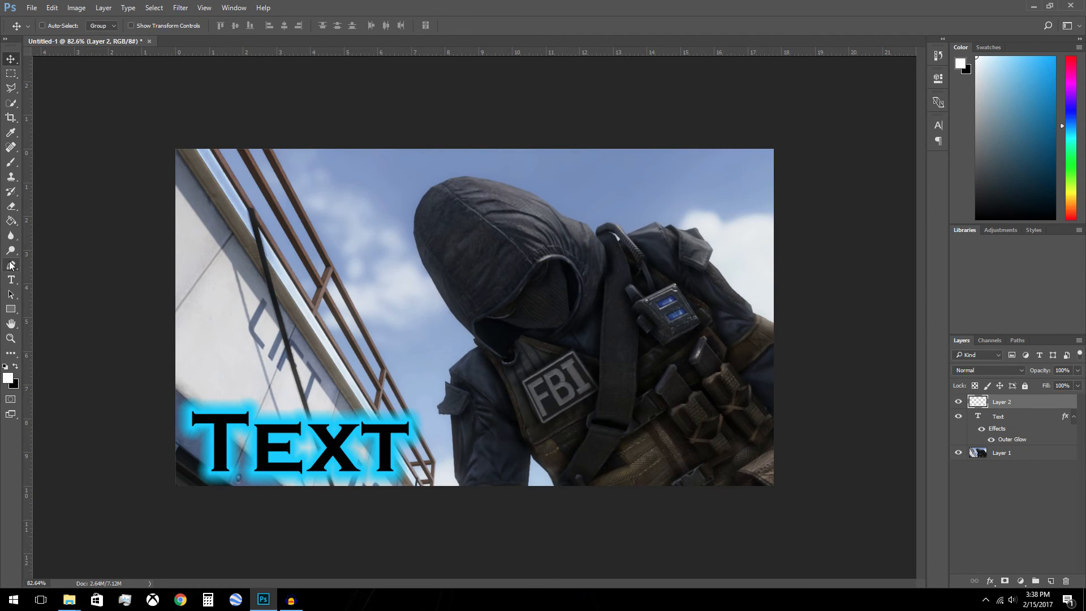
# Paint soft black shading into all four corners of the image on the new layer with a 500 px brush
pyautogui.click(11, 162)
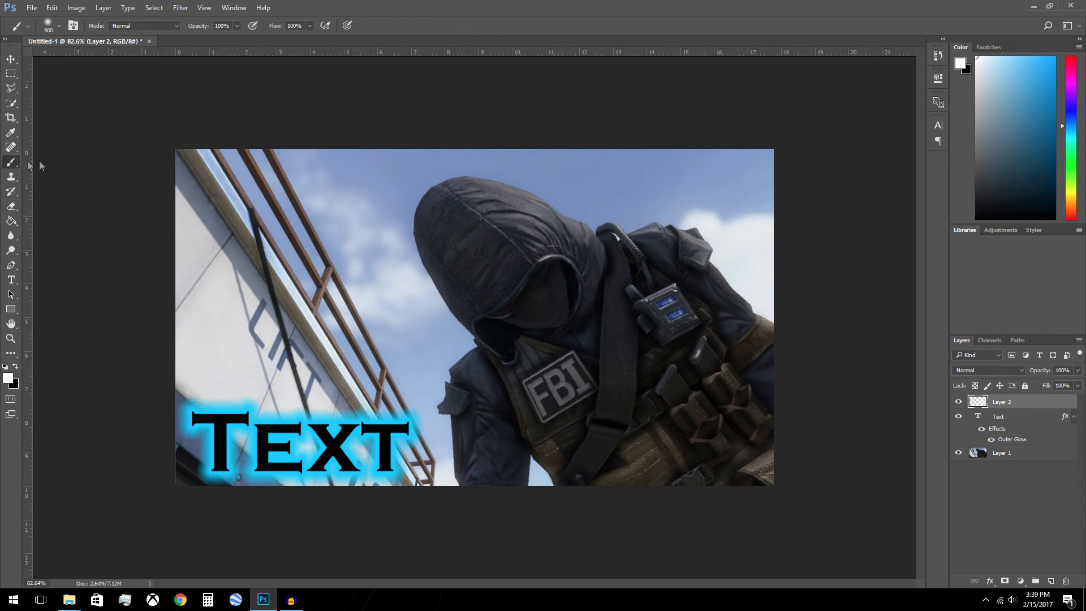
pyautogui.press('d')
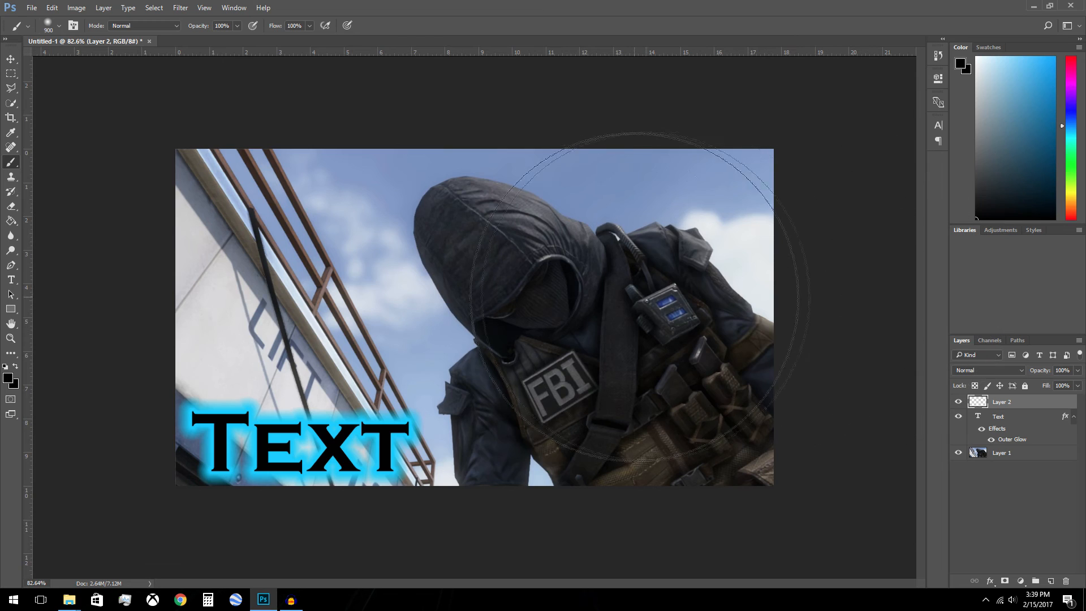
pyautogui.press('[')
pyautogui.press('[')
pyautogui.press('[')
pyautogui.press('[')
pyautogui.press('[')
pyautogui.press('[')
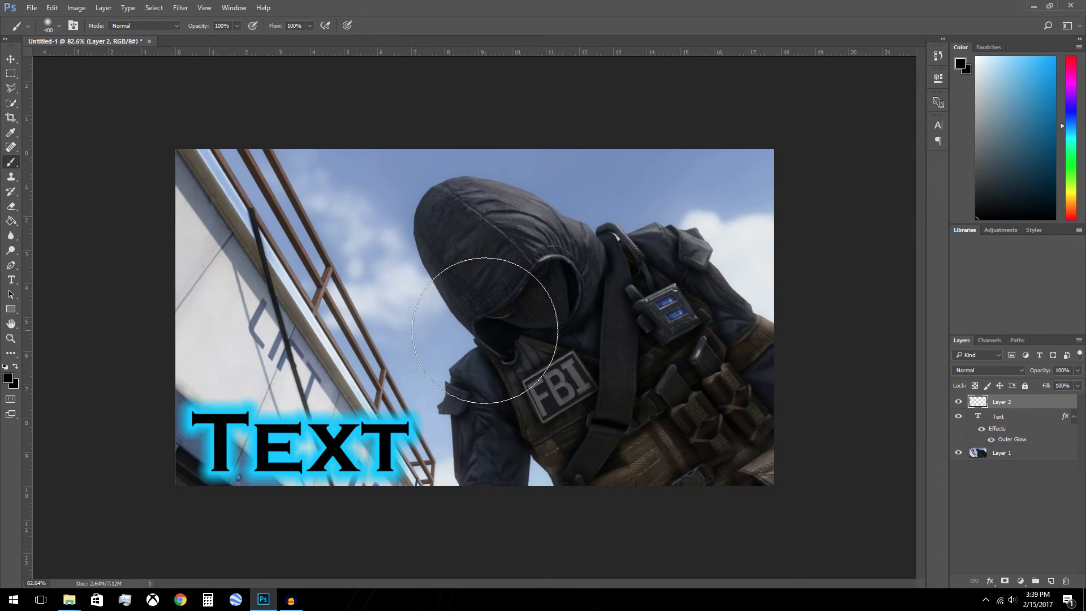
pyautogui.press(']')
pyautogui.press(']')
pyautogui.press('[')
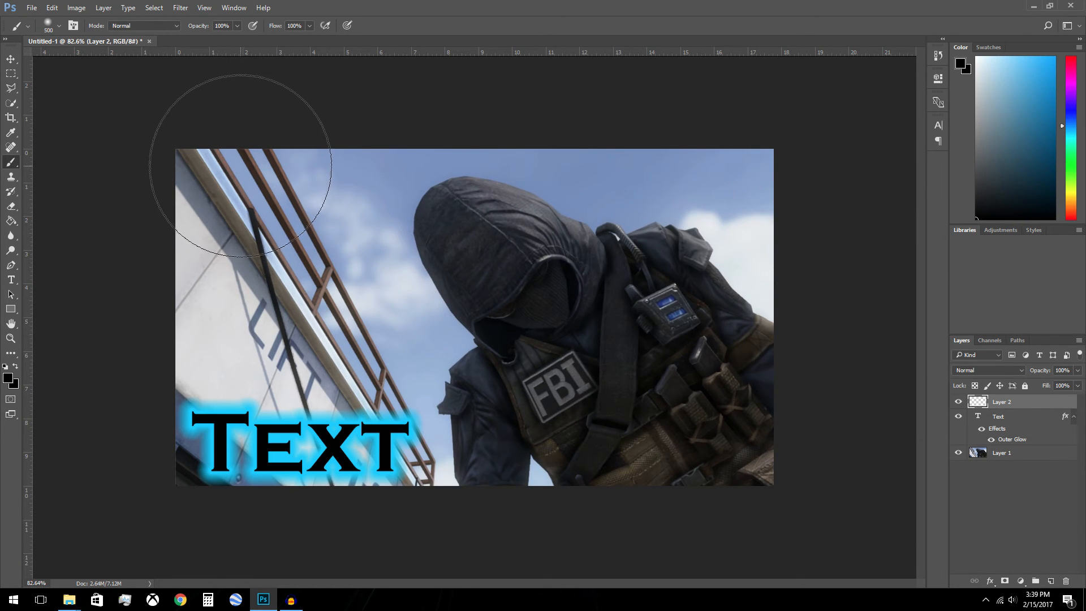
pyautogui.moveTo(242, 142)
pyautogui.mouseDown()
pyautogui.moveTo(194, 185)
pyautogui.moveTo(154, 249)
pyautogui.moveTo(154, 292)
pyautogui.moveTo(166, 168)
pyautogui.moveTo(317, 116)
pyautogui.mouseUp()
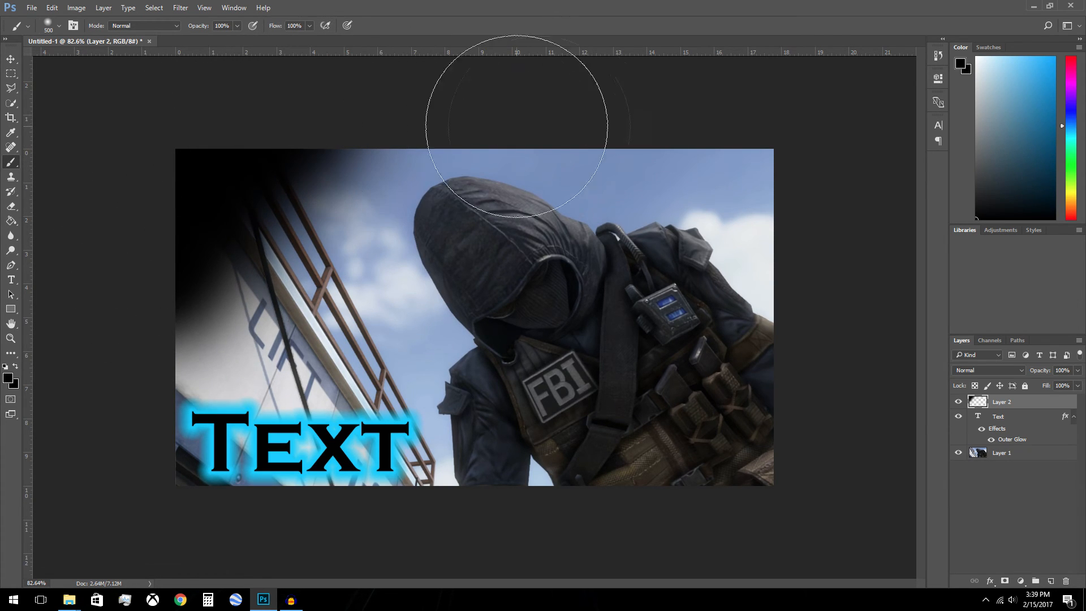
pyautogui.moveTo(686, 79)
pyautogui.mouseDown()
pyautogui.moveTo(813, 249)
pyautogui.moveTo(691, 140)
pyautogui.mouseUp()
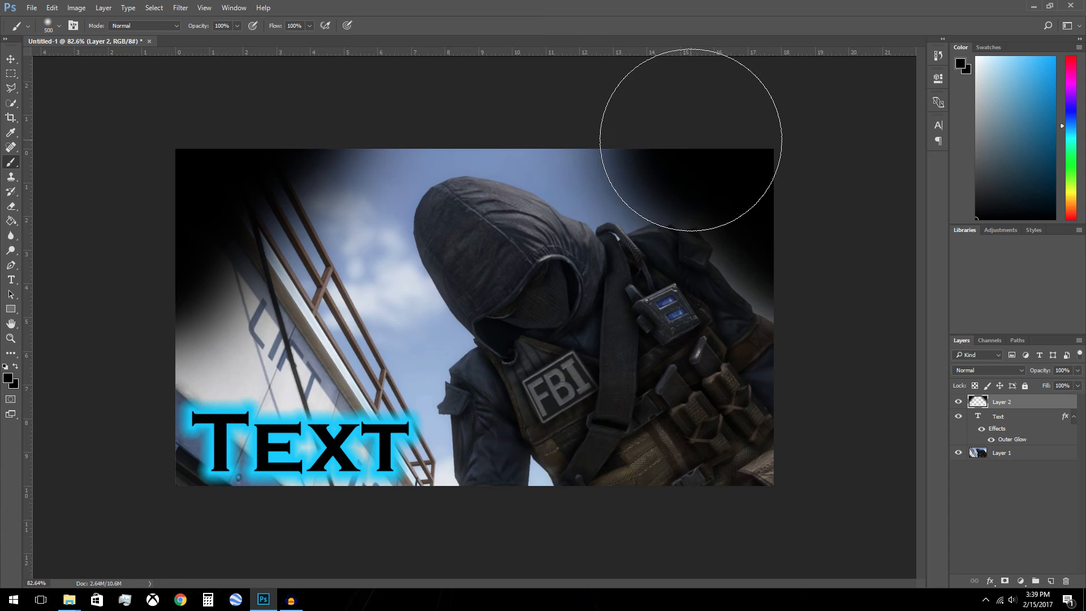
pyautogui.moveTo(807, 475)
pyautogui.mouseDown()
pyautogui.moveTo(818, 426)
pyautogui.moveTo(806, 421)
pyautogui.moveTo(705, 524)
pyautogui.moveTo(808, 417)
pyautogui.mouseUp()
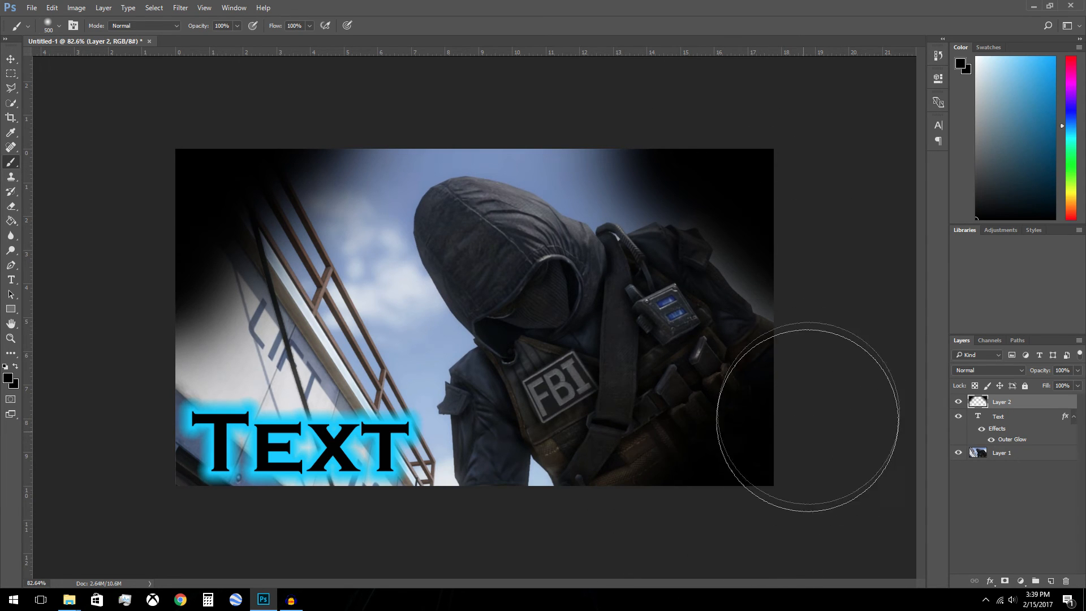
pyautogui.moveTo(97, 388)
pyautogui.mouseDown()
pyautogui.moveTo(262, 485)
pyautogui.moveTo(159, 436)
pyautogui.mouseUp()
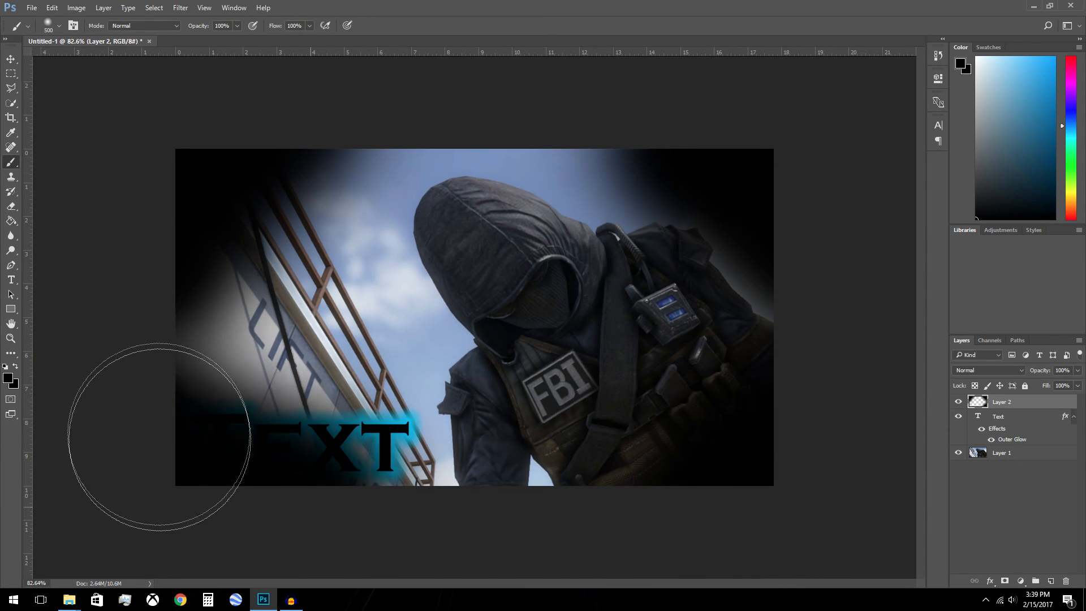
# Move the Text layer up out of the dark corner to just below mid-height, beside the soldier
pyautogui.click(10, 59)
pyautogui.click(993, 414)
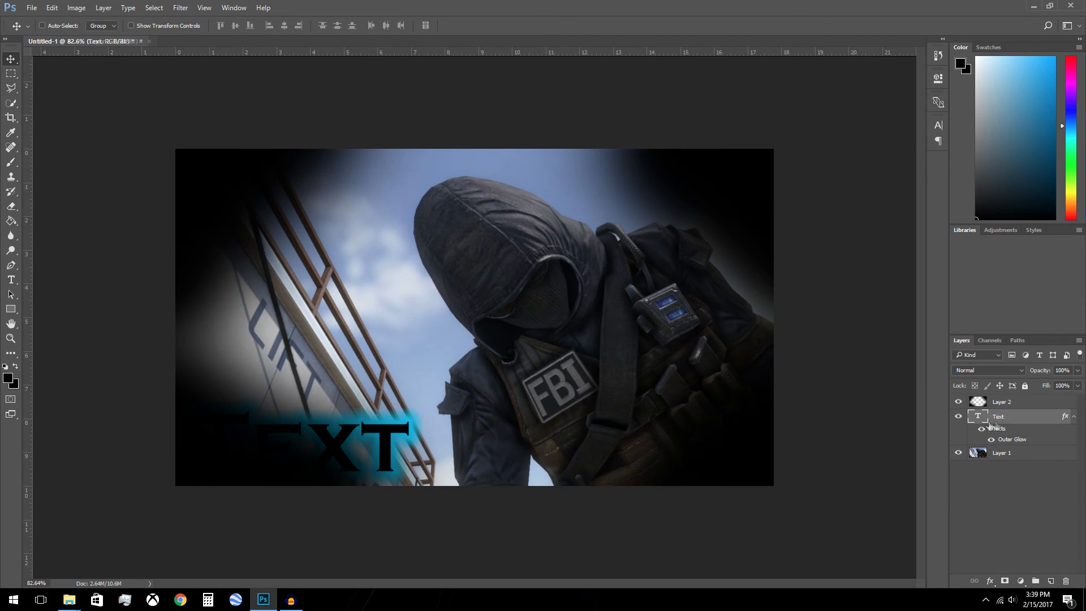
pyautogui.moveTo(362, 446); pyautogui.dragTo(381, 349)
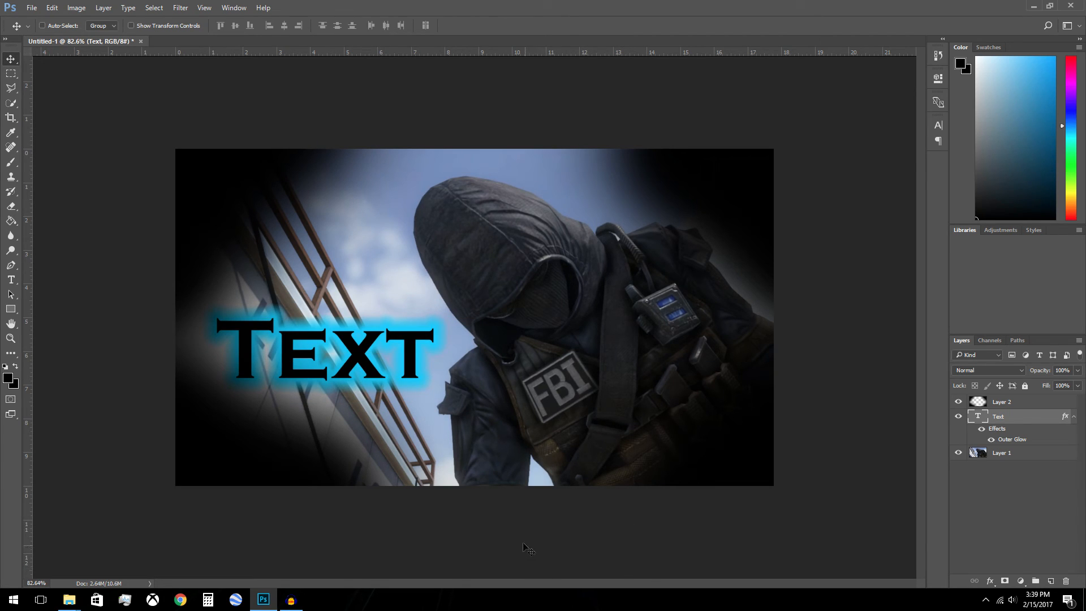
# Add a new default layer directly above the text and fill it with light grey using the Paint Bucket
pyautogui.click(103, 8)
pyautogui.moveTo(183, 20)
pyautogui.click(249, 21)
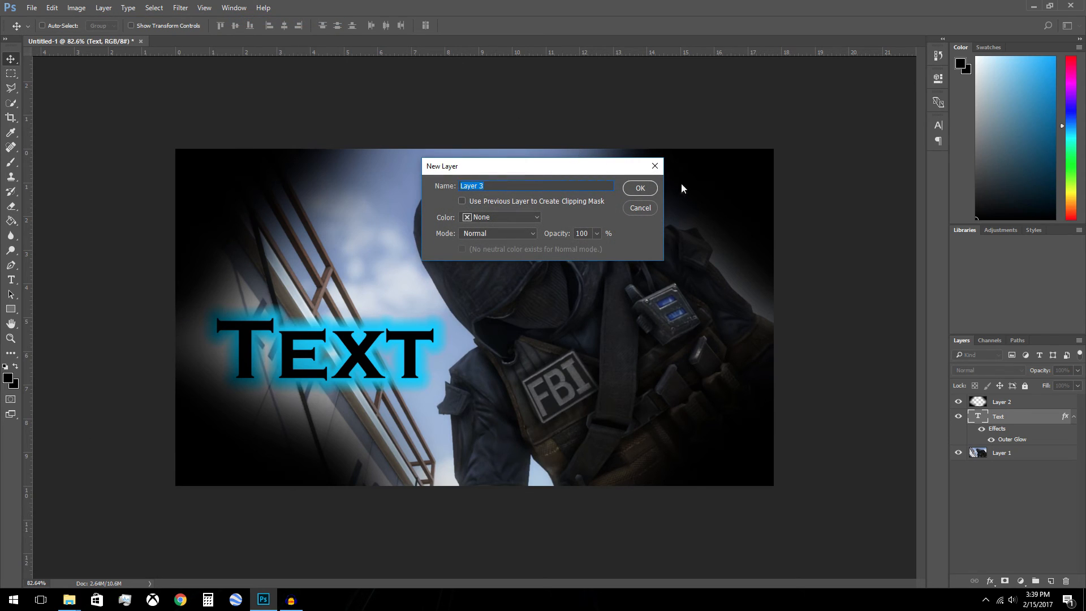
pyautogui.click(638, 187)
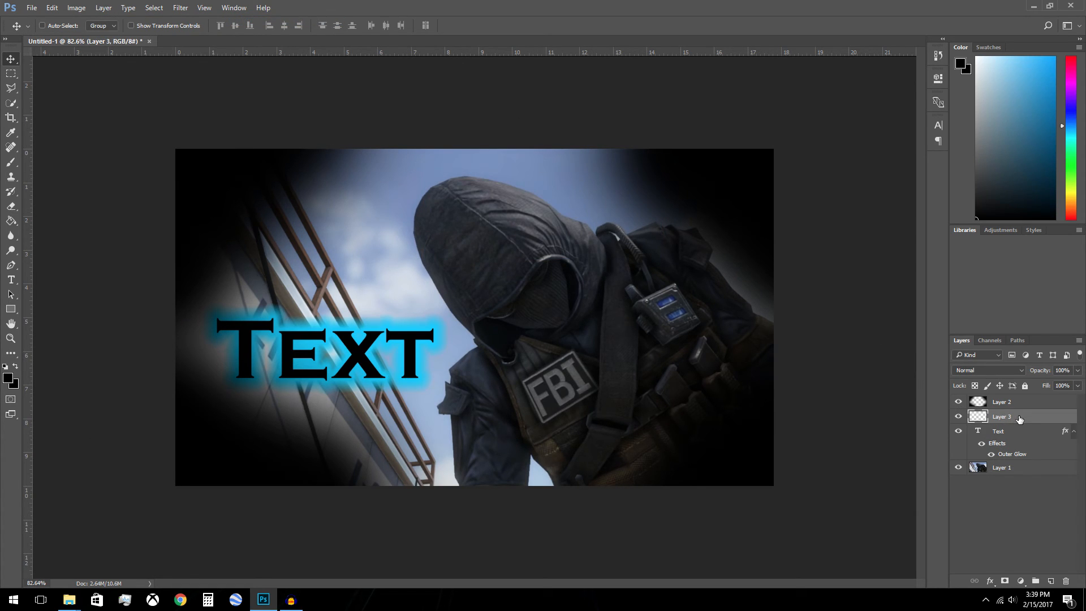
pyautogui.click(10, 221)
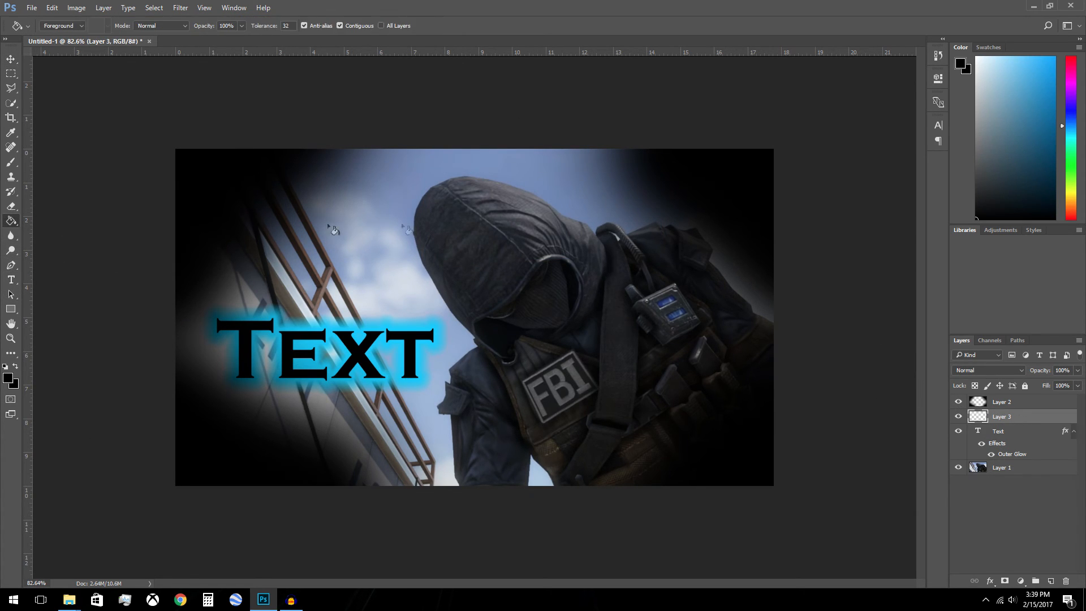
pyautogui.moveTo(986, 111); pyautogui.dragTo(950, 100)
pyautogui.click(400, 328)
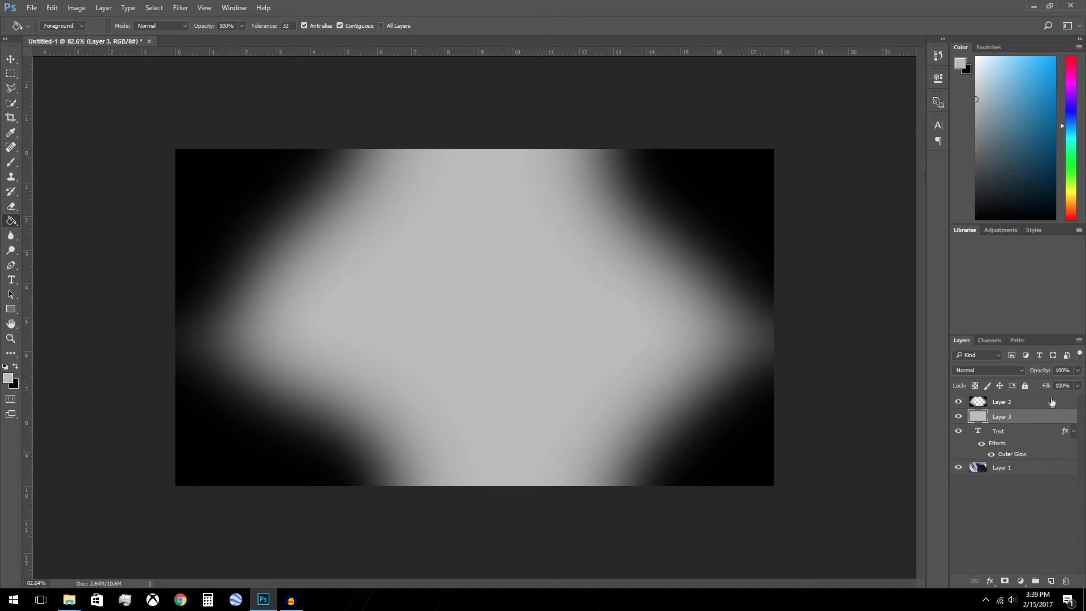
# Set the grey layer's opacity to 16% and place it beneath the Text layer in the stacking order
pyautogui.click(1077, 371)
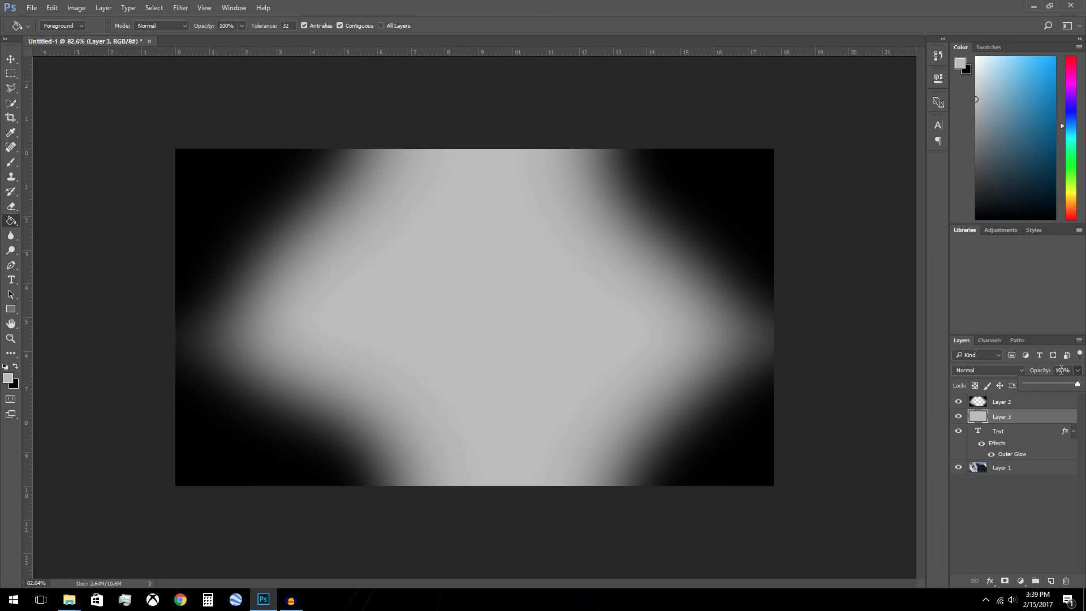
pyautogui.click(1061, 370)
pyautogui.press('Delete')
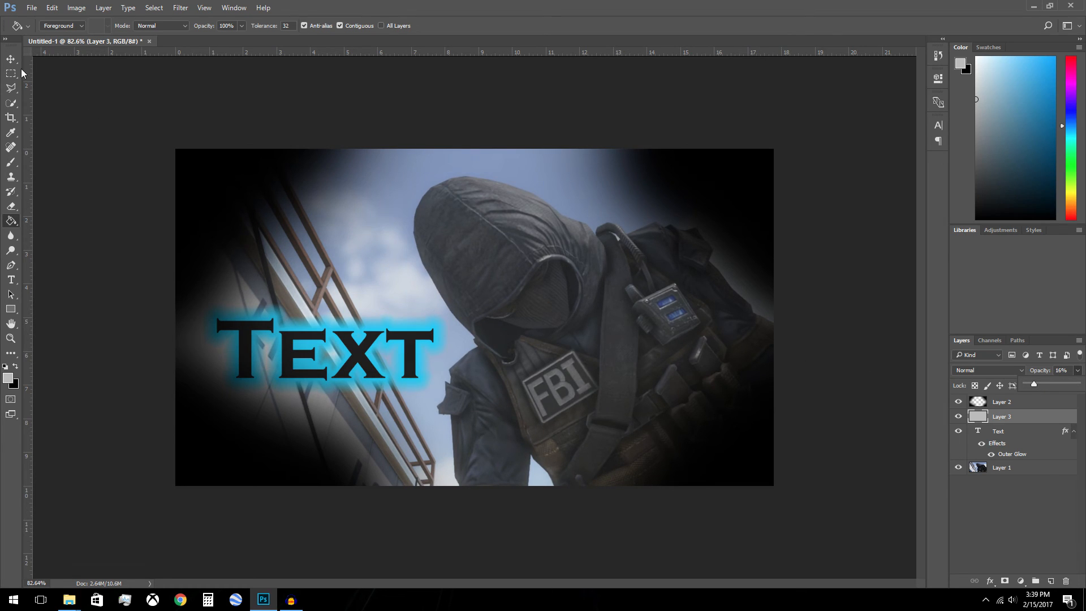
pyautogui.click(9, 57)
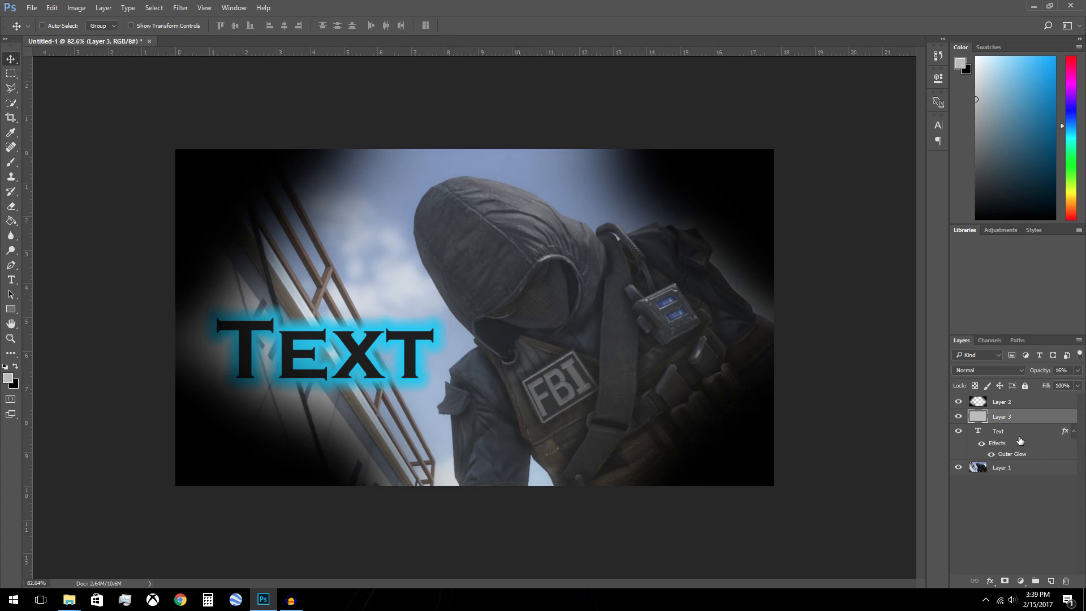
pyautogui.moveTo(1011, 422); pyautogui.dragTo(1009, 459)
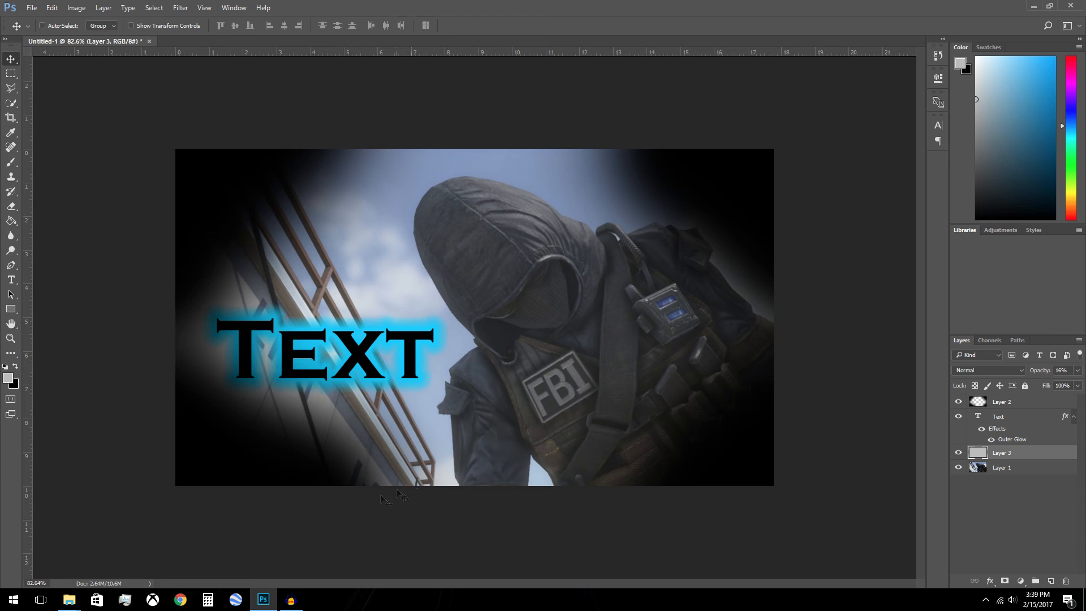
# Place the sunburst image thumb2 from the New Volume (E:) drive into the thumbnail, filling the canvas beneath the text
pyautogui.moveTo(69, 599)
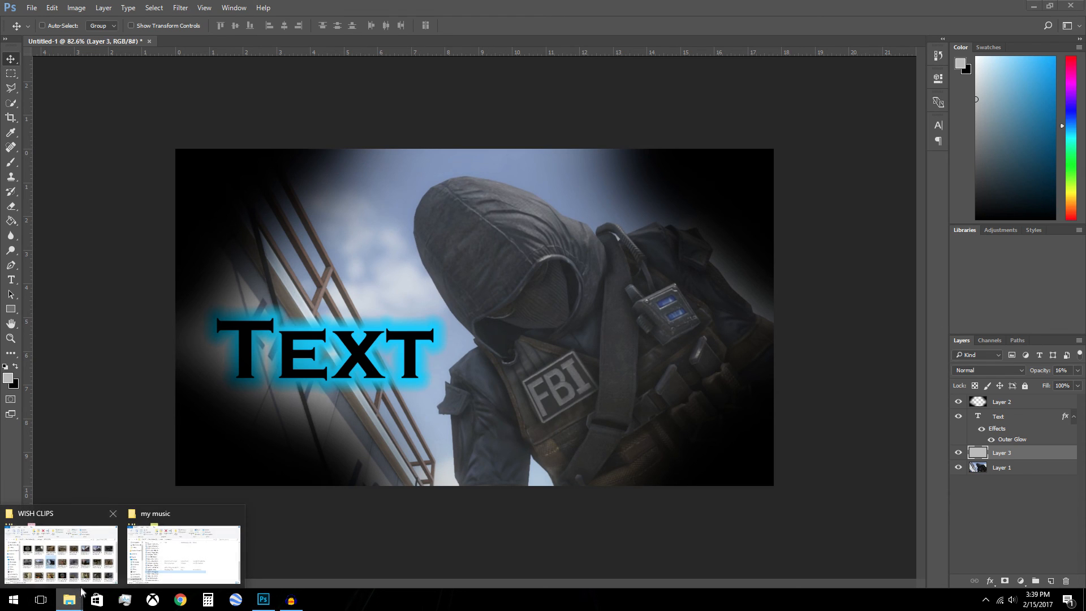
pyautogui.click(149, 563)
pyautogui.click(146, 92)
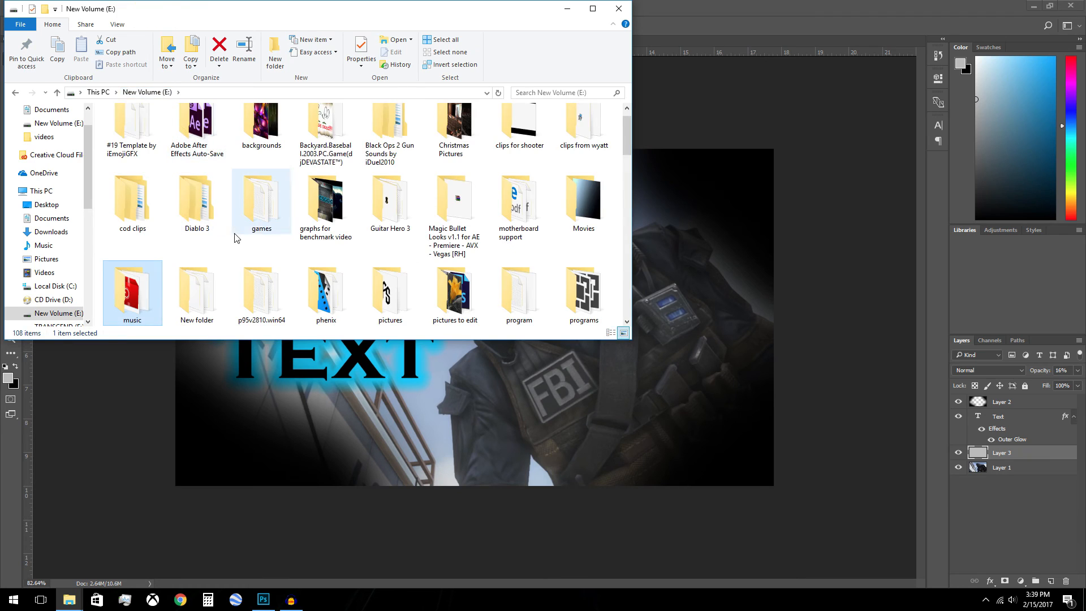
pyautogui.scroll(-9, 236, 238)
pyautogui.moveTo(389, 278); pyautogui.dragTo(443, 394)
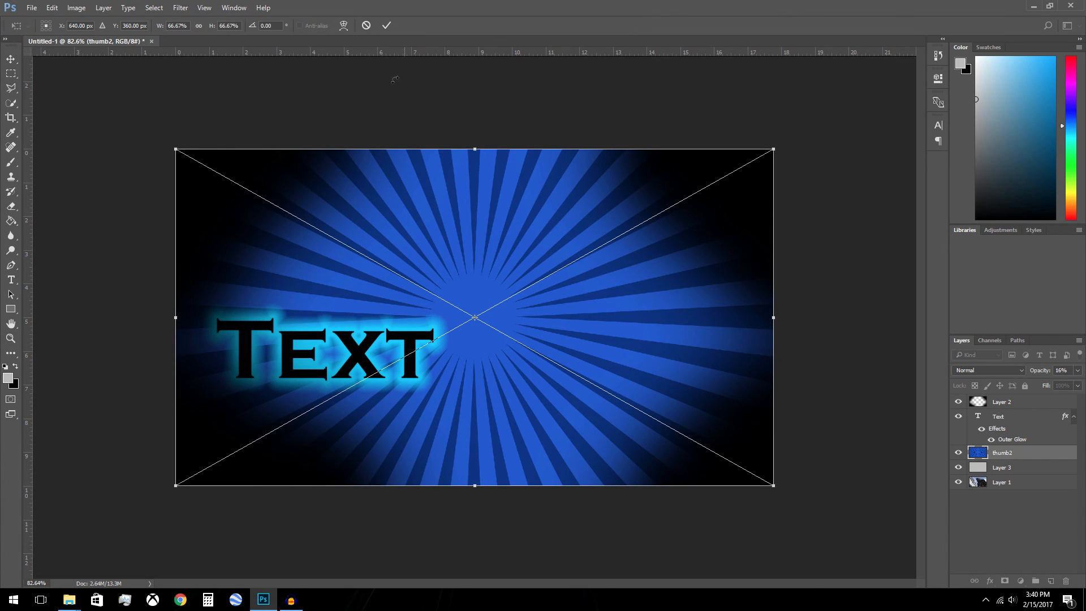
pyautogui.click(386, 26)
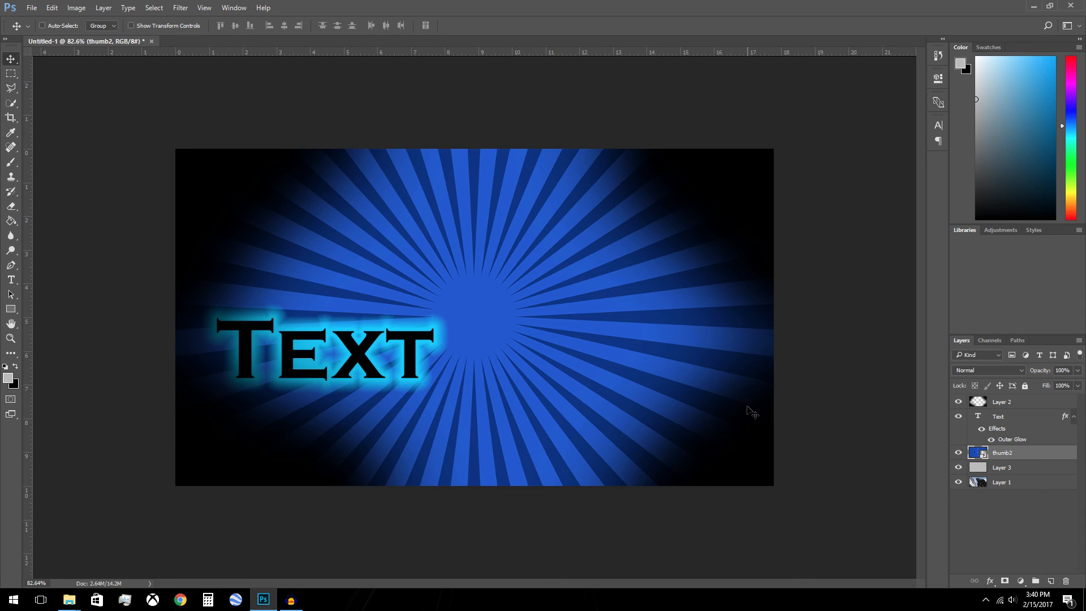
# Desaturate the sunburst layer with a Hue/Saturation adjustment, setting Saturation to -100
pyautogui.press('ctrl')
pyautogui.hotkey('ctrl', 'u')
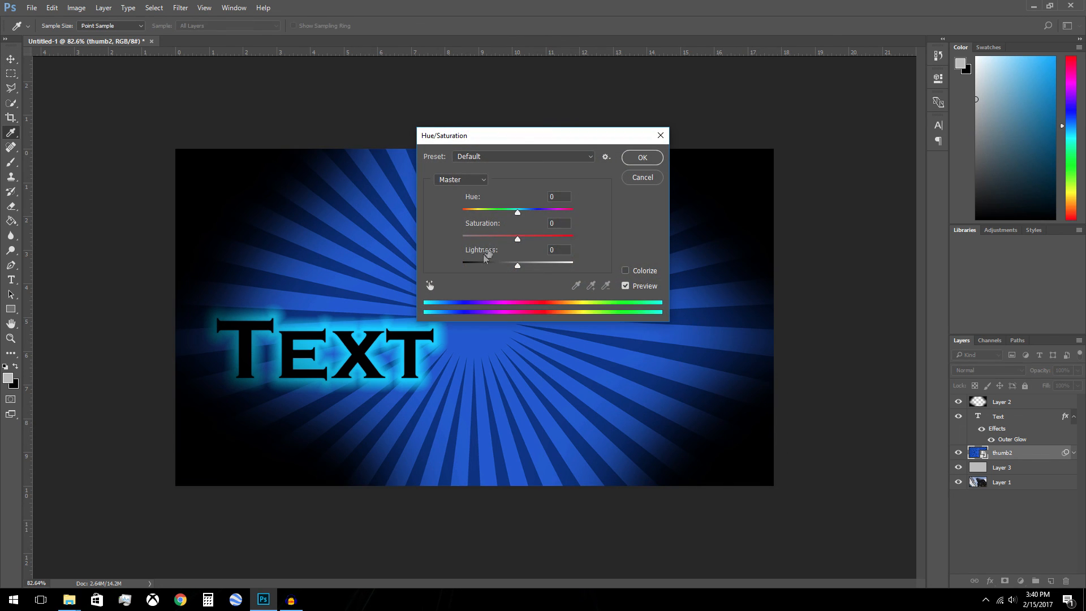
pyautogui.moveTo(519, 240); pyautogui.dragTo(462, 239)
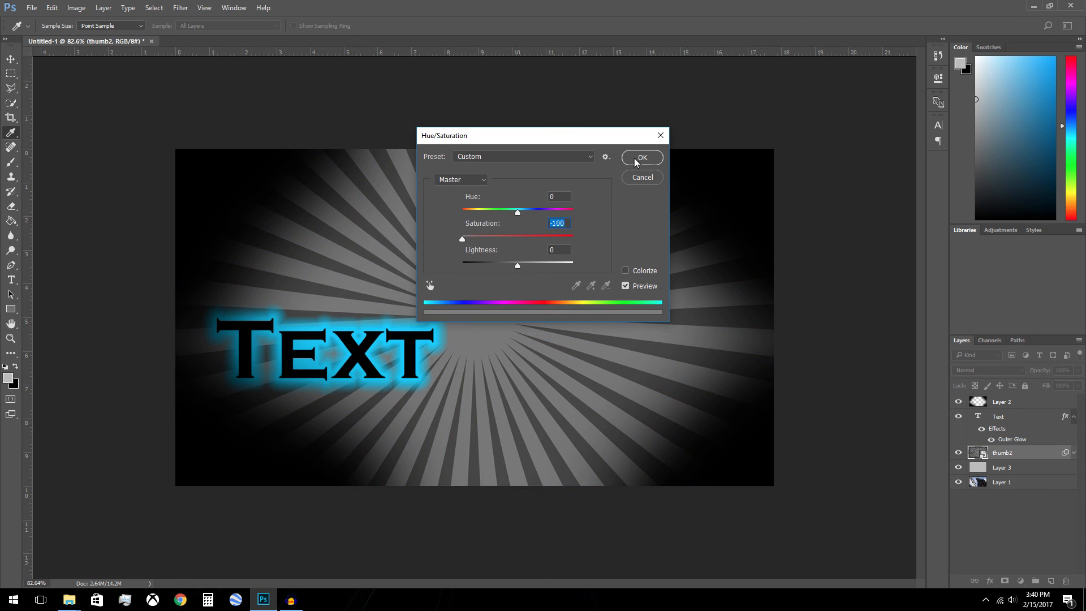
pyautogui.click(636, 162)
pyautogui.press('ctrl')
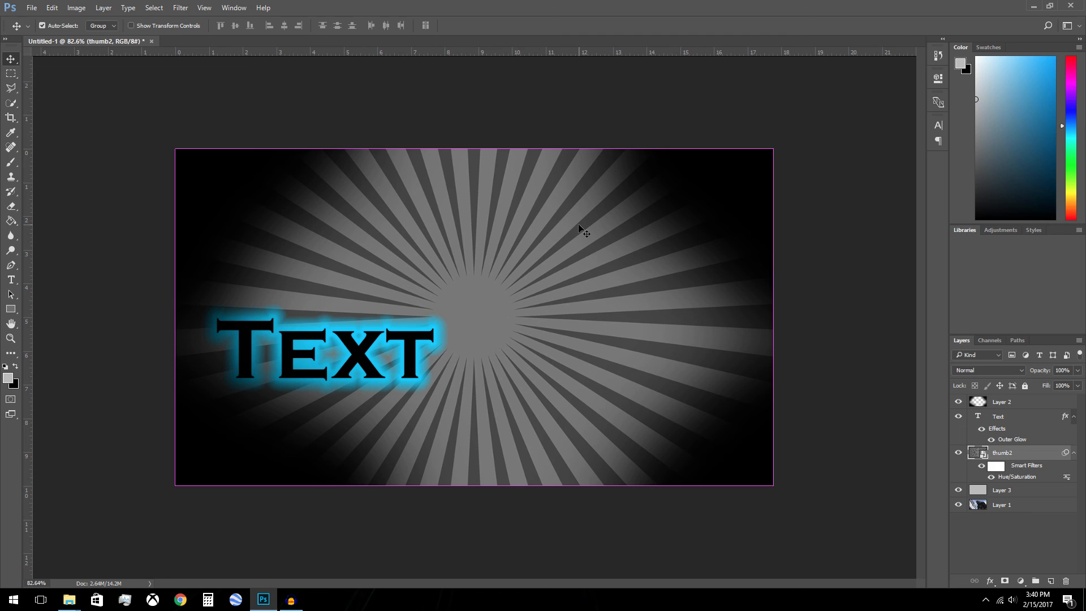
# Set the sunburst layer's opacity to 20%
pyautogui.click(1077, 370)
pyautogui.click(1036, 383)
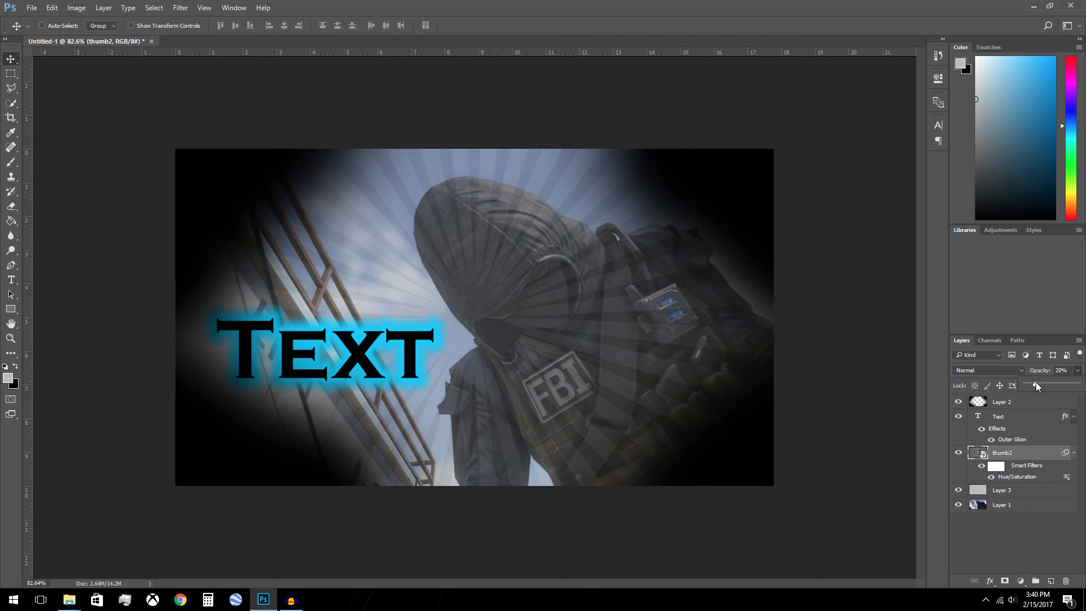
pyautogui.click(112, 216)
# Switch to Audacity to view the ongoing audio recording
pyautogui.click(288, 602)
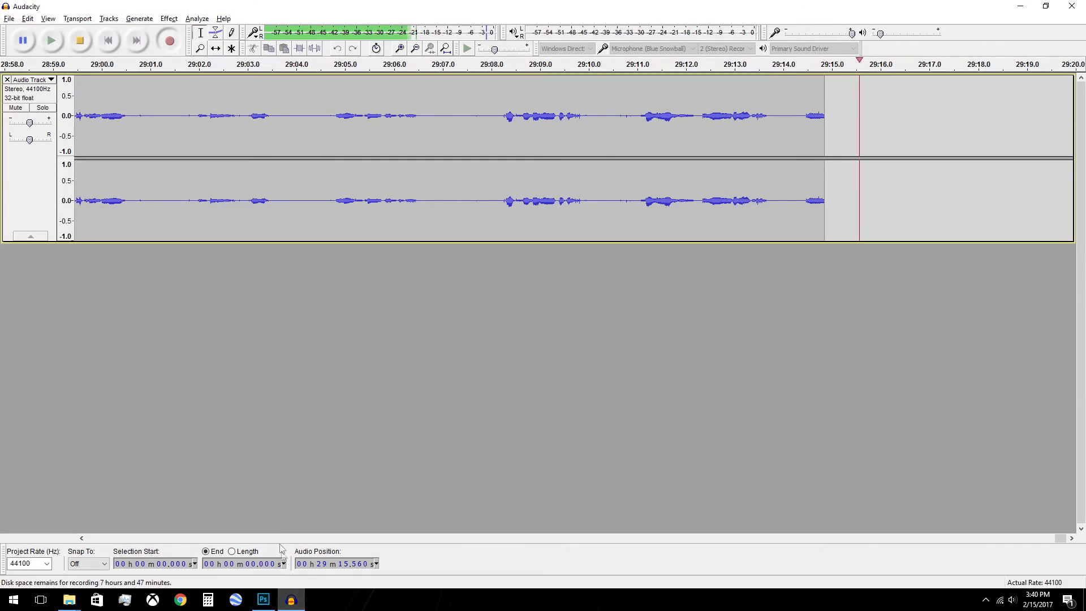